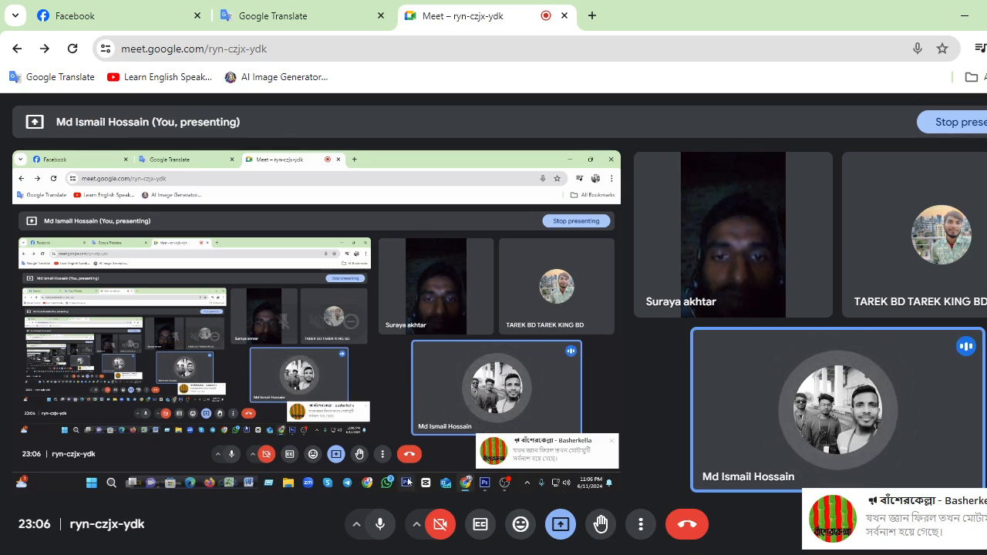
Switch to Photoshop and hide every poster layer except the upper-left Business Webinar poster in All Together.psd.
{"action": "mouse_move", "coordinate": [816, 554]}
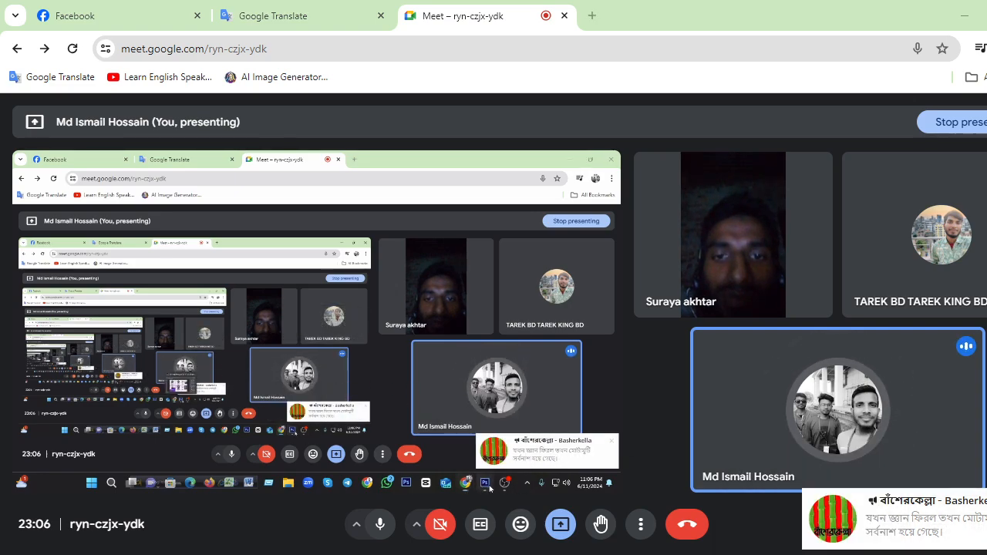
{"action": "left_click", "coordinate": [816, 553]}
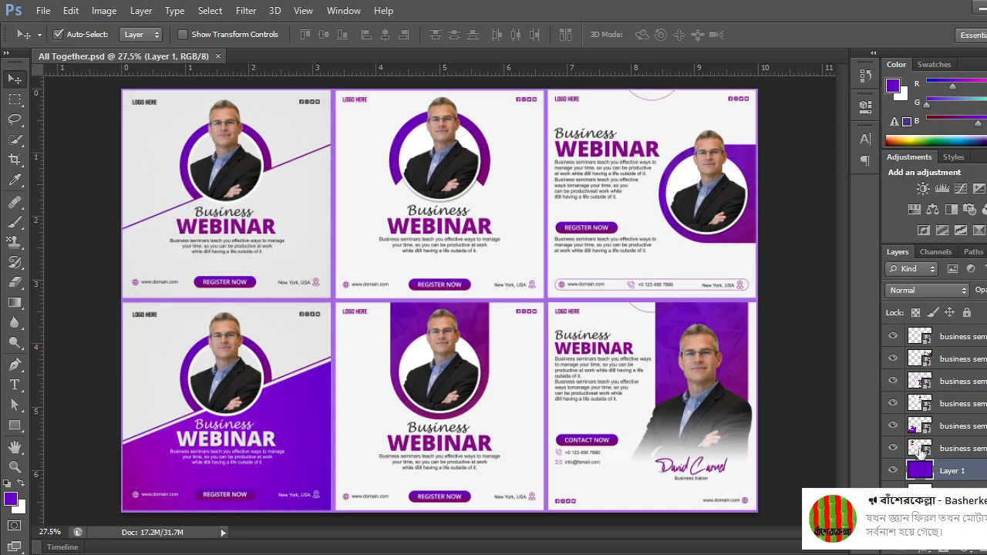
{"action": "left_click", "coordinate": [893, 449]}
{"action": "left_click", "coordinate": [893, 450]}
{"action": "left_click", "coordinate": [893, 449]}
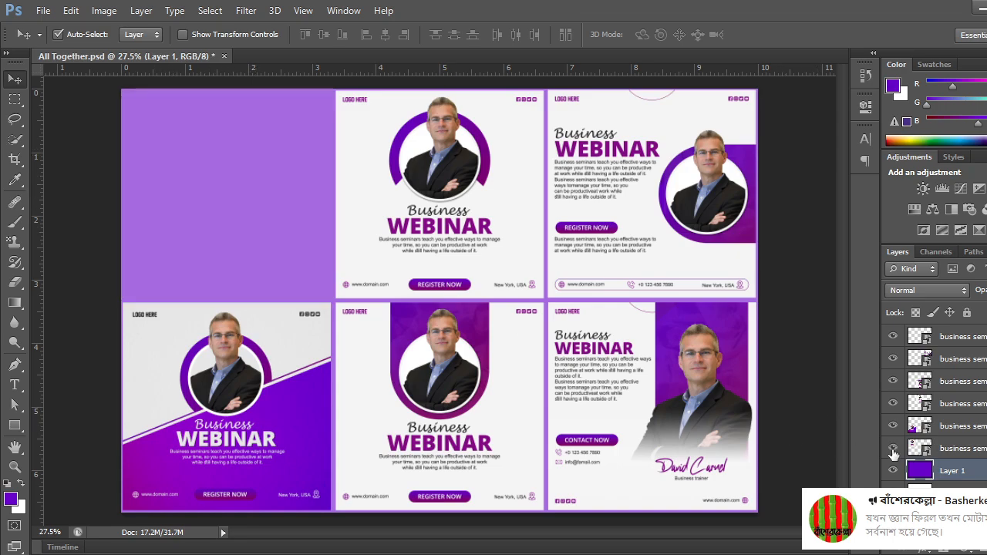
{"action": "left_click", "coordinate": [893, 449]}
{"action": "left_click_drag", "start_coordinate": [893, 358], "coordinate": [893, 425]}
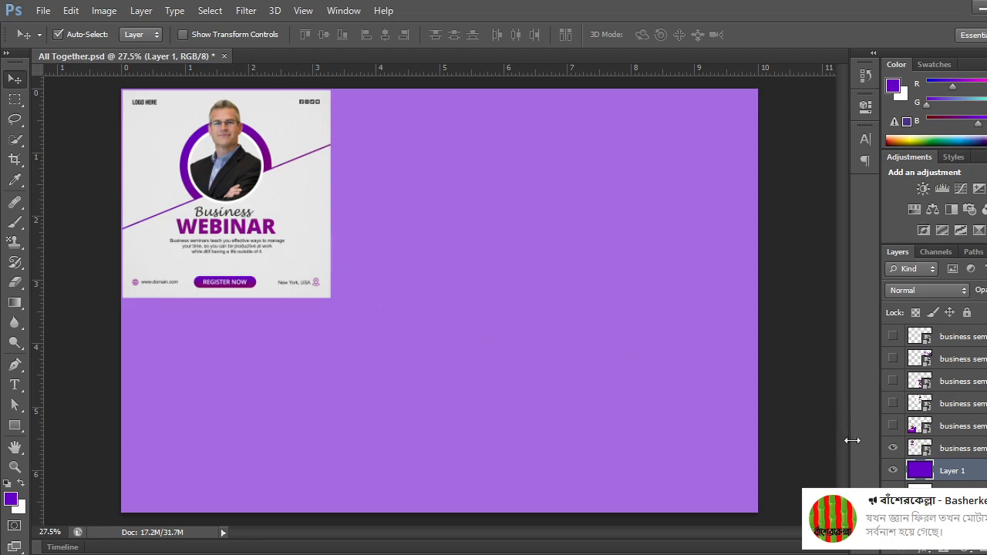
Show the five hidden poster layers one at a time until the full six-poster layout is displayed.
{"action": "left_click", "coordinate": [893, 426]}
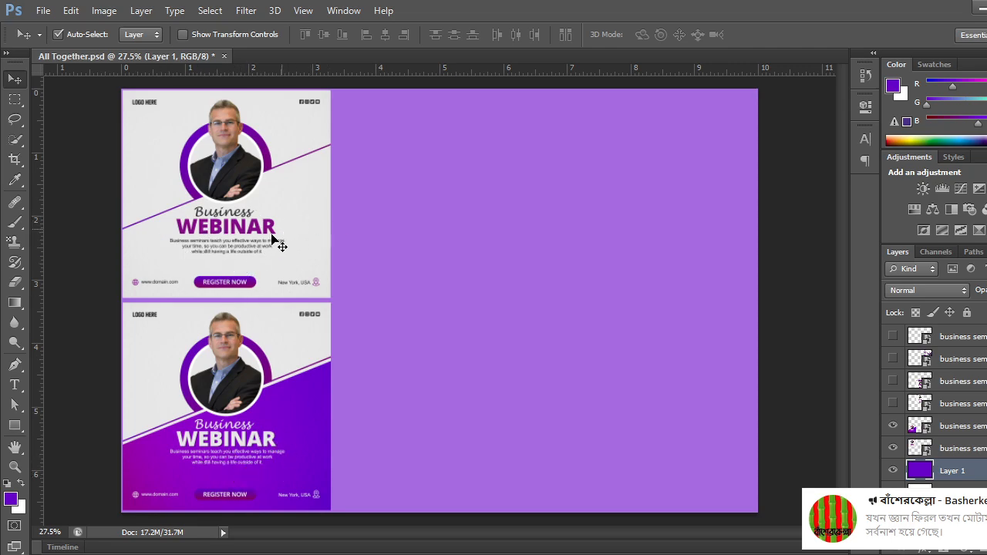
{"action": "left_click", "coordinate": [893, 404]}
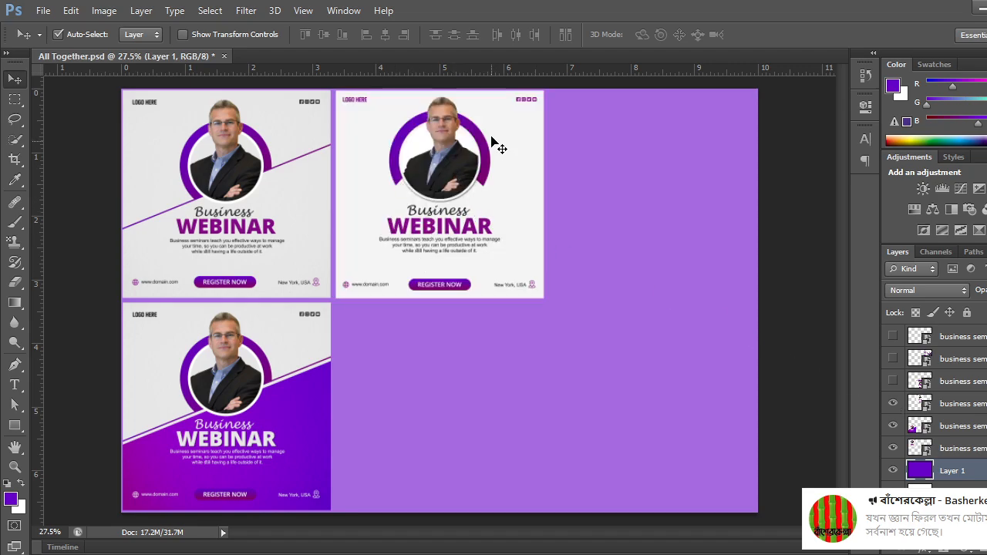
{"action": "left_click", "coordinate": [893, 381]}
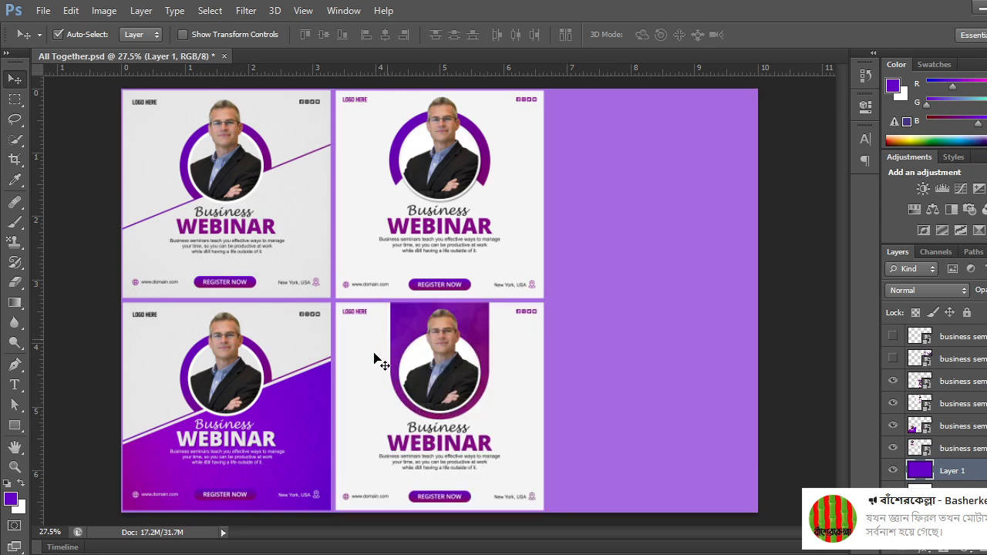
{"action": "left_click", "coordinate": [894, 359]}
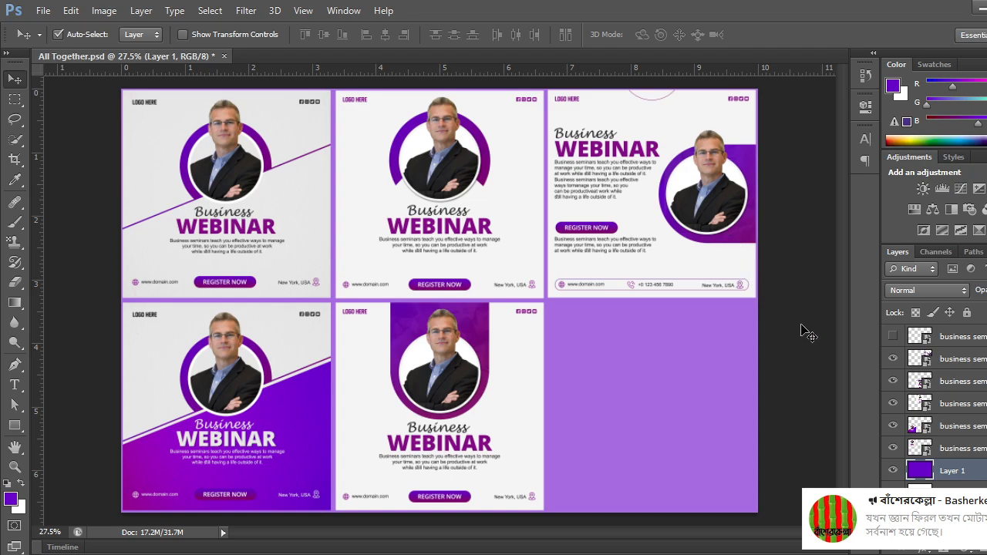
{"action": "left_click", "coordinate": [894, 336]}
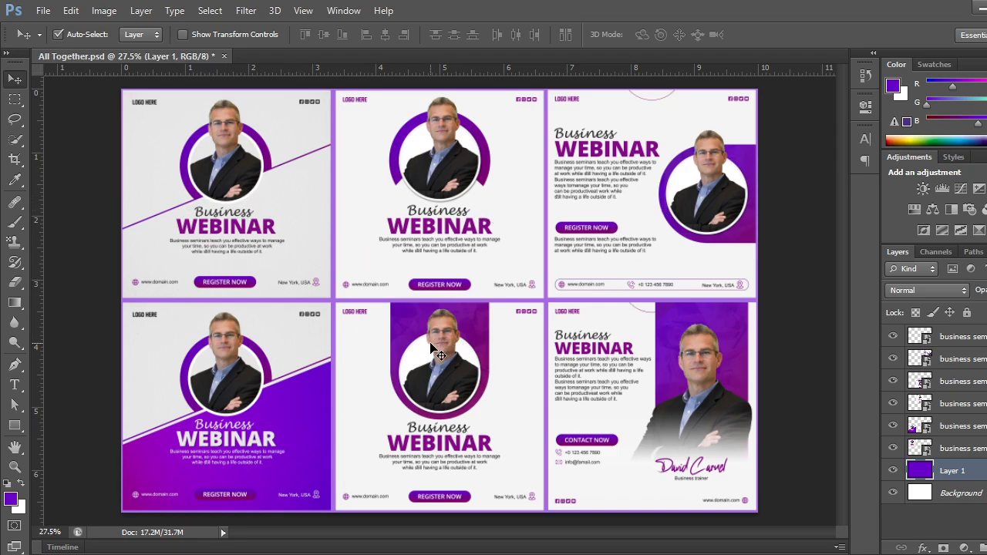
Examine the six Business Webinar posters as a whole and in closer detail.
{"action": "key", "text": "ctrl+minus"}
{"action": "scroll", "coordinate": [453, 342], "scroll_direction": "down", "scroll_amount": 2}
{"action": "scroll", "coordinate": [531, 355], "scroll_direction": "up", "scroll_amount": 2}
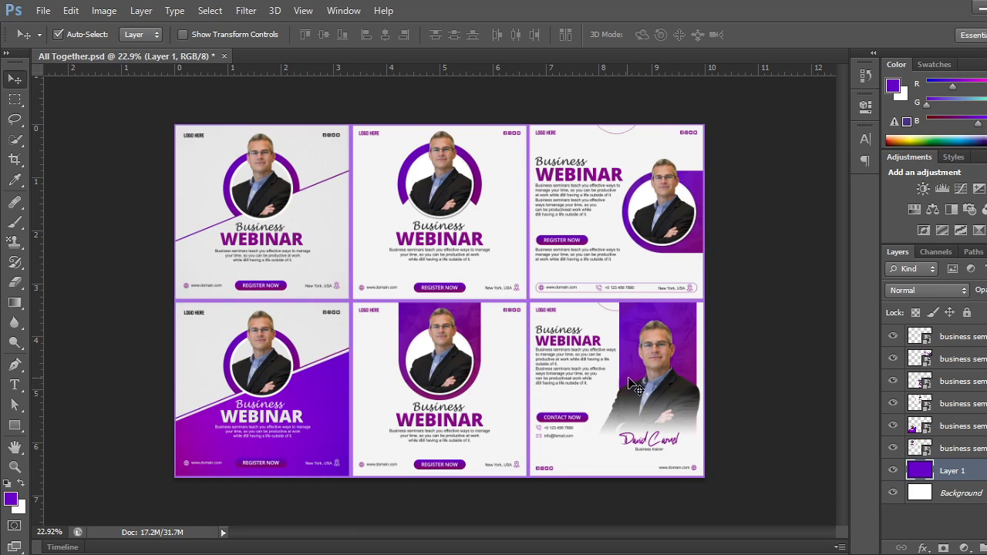
{"action": "scroll", "coordinate": [670, 385], "scroll_direction": "down", "scroll_amount": 2}
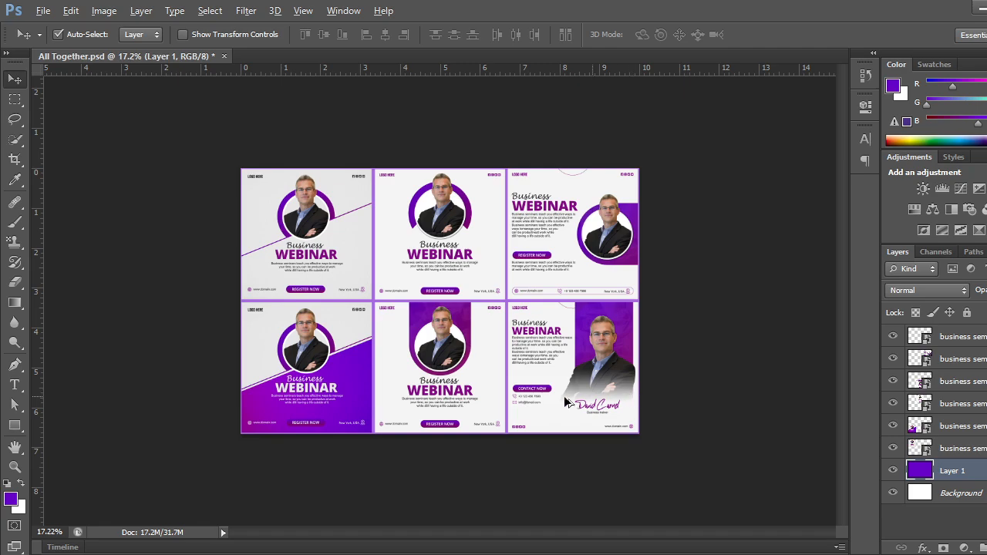
{"action": "scroll", "coordinate": [549, 399], "scroll_direction": "up", "scroll_amount": 1}
{"action": "scroll", "coordinate": [550, 399], "scroll_direction": "down", "scroll_amount": 1}
{"action": "key", "text": "alt"}
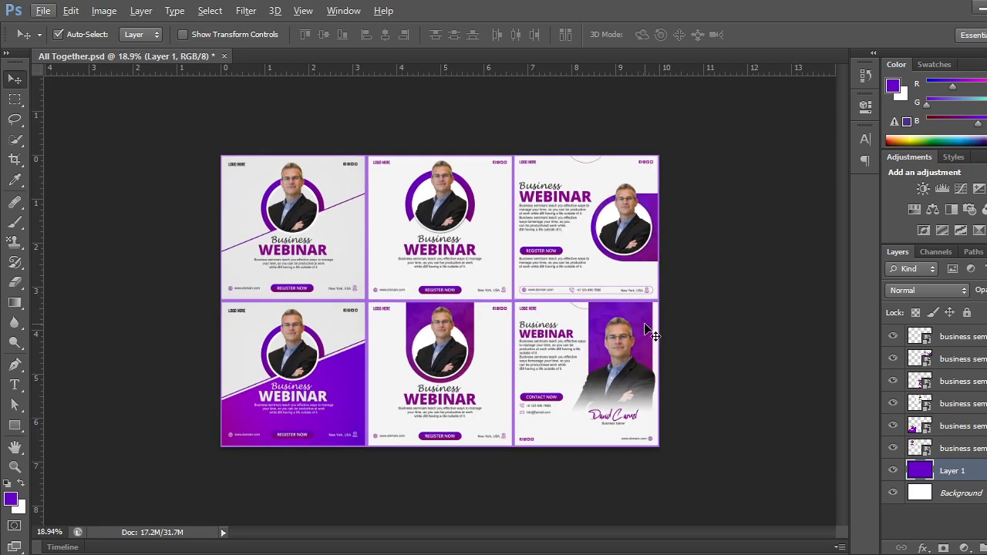
{"action": "scroll", "coordinate": [269, 236], "scroll_direction": "up", "scroll_amount": 3}
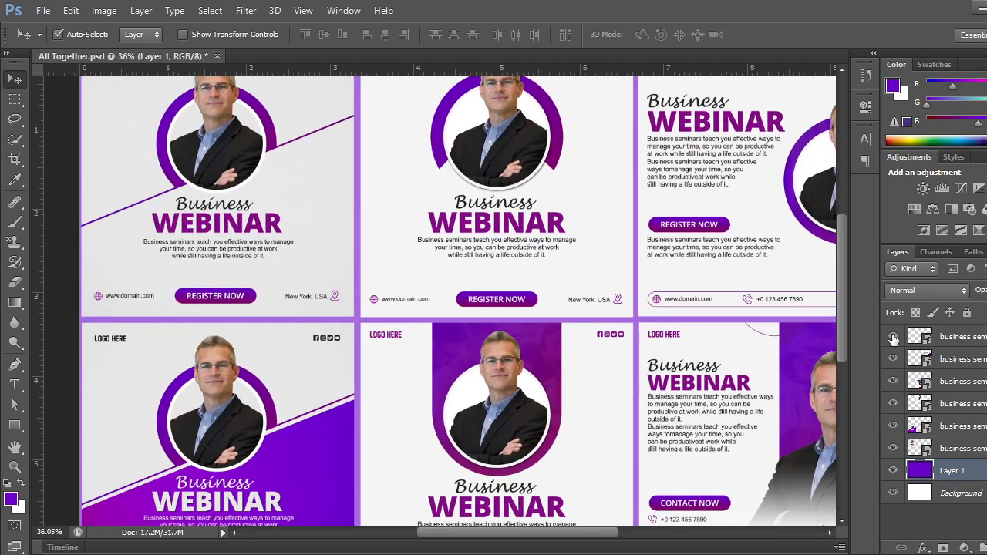
Isolate the upper-left poster by hiding the other five poster layers, and show all of them again.
{"action": "left_click_drag", "start_coordinate": [893, 339], "coordinate": [893, 426]}
{"action": "scroll", "coordinate": [594, 359], "scroll_direction": "up", "scroll_amount": 3}
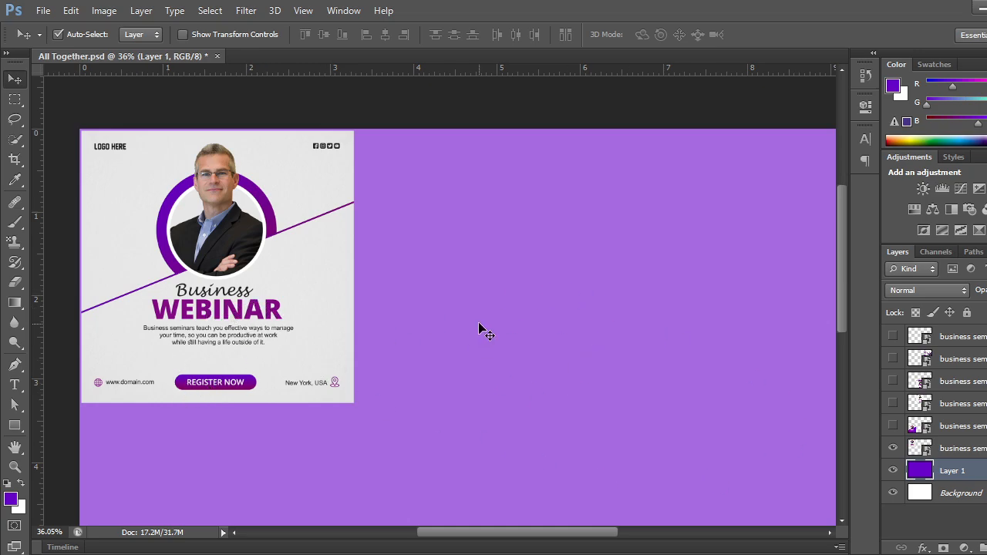
{"action": "scroll", "coordinate": [478, 330], "scroll_direction": "down", "scroll_amount": 3}
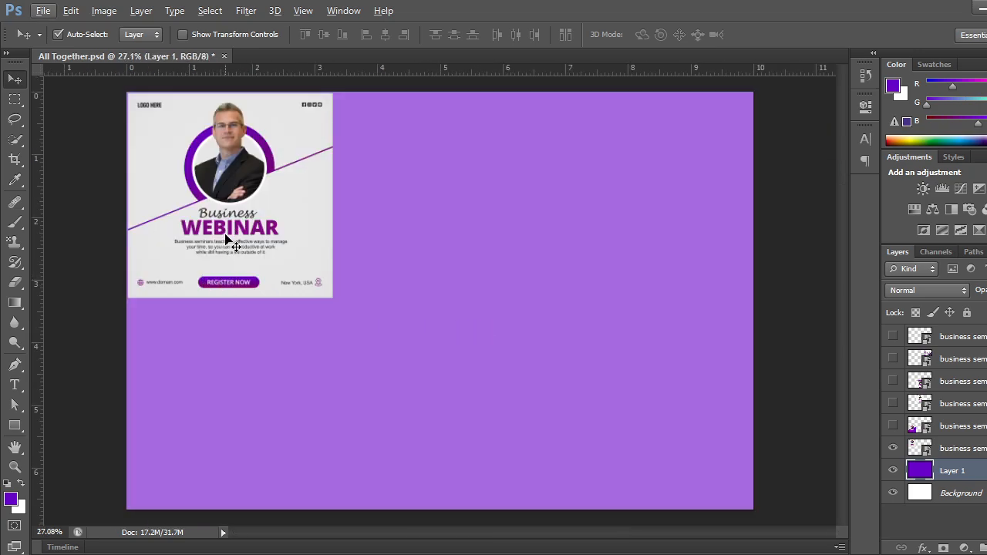
{"action": "left_click_drag", "start_coordinate": [893, 341], "coordinate": [896, 425]}
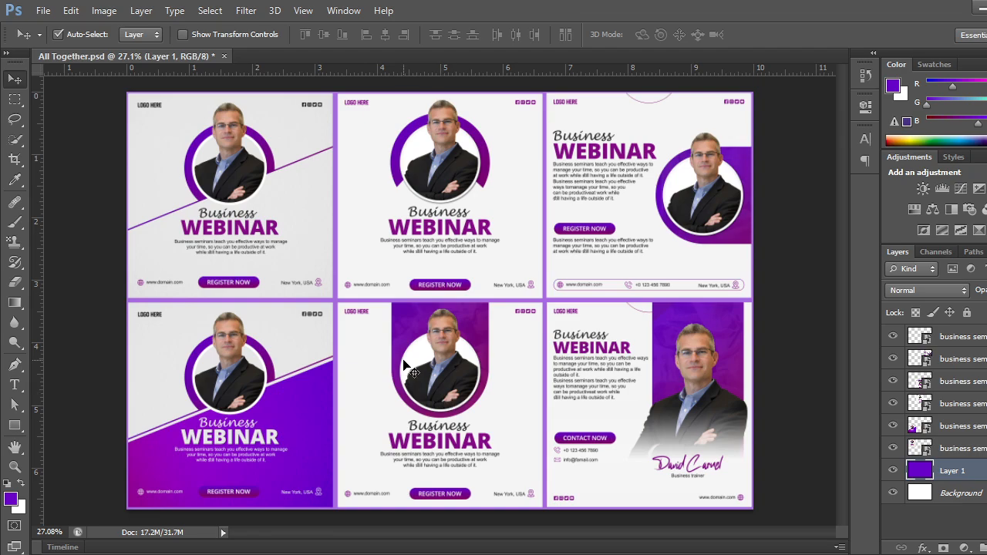
{"action": "scroll", "coordinate": [408, 378], "scroll_direction": "down", "scroll_amount": 1}
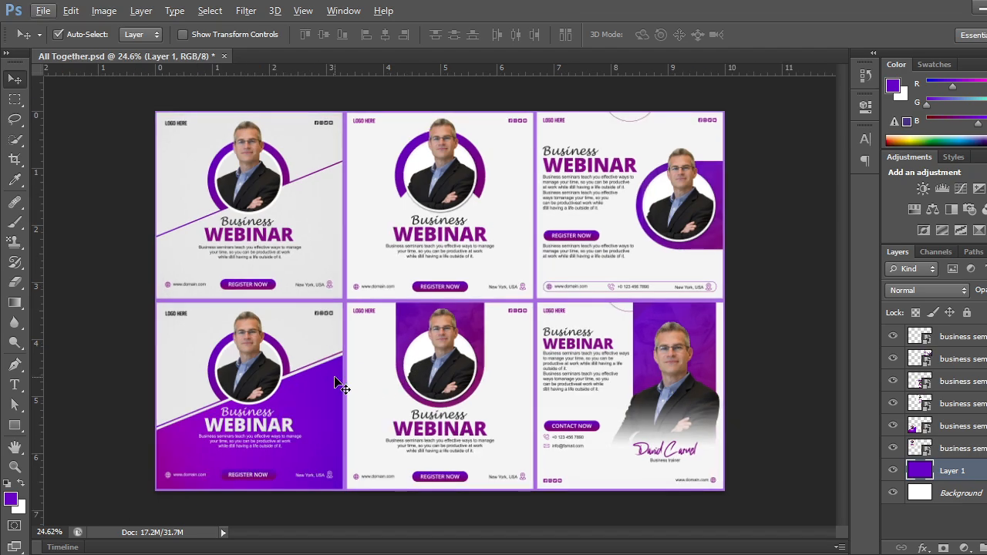
{"action": "scroll", "coordinate": [126, 370], "scroll_direction": "down", "scroll_amount": 1}
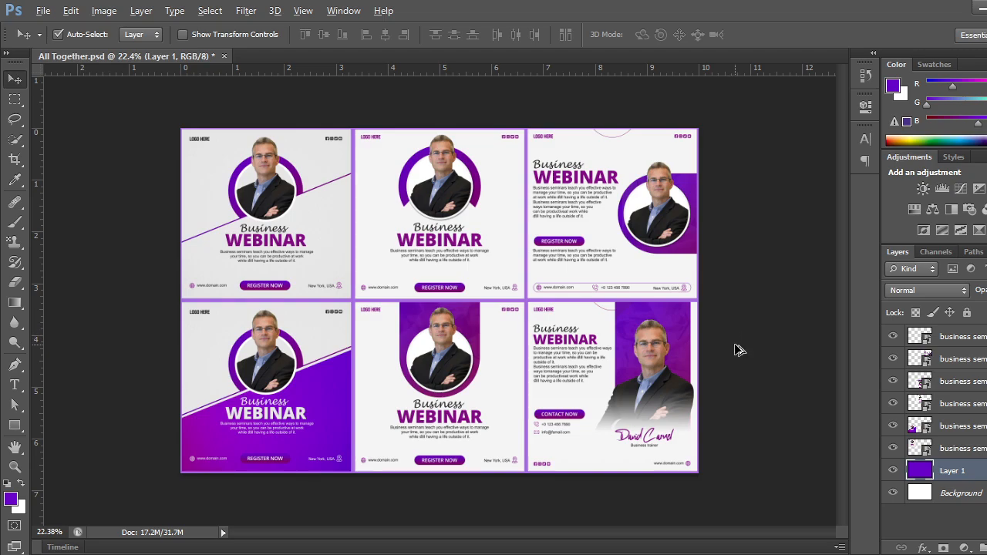
{"action": "scroll", "coordinate": [738, 348], "scroll_direction": "up", "scroll_amount": 1}
{"action": "key", "text": "alt"}
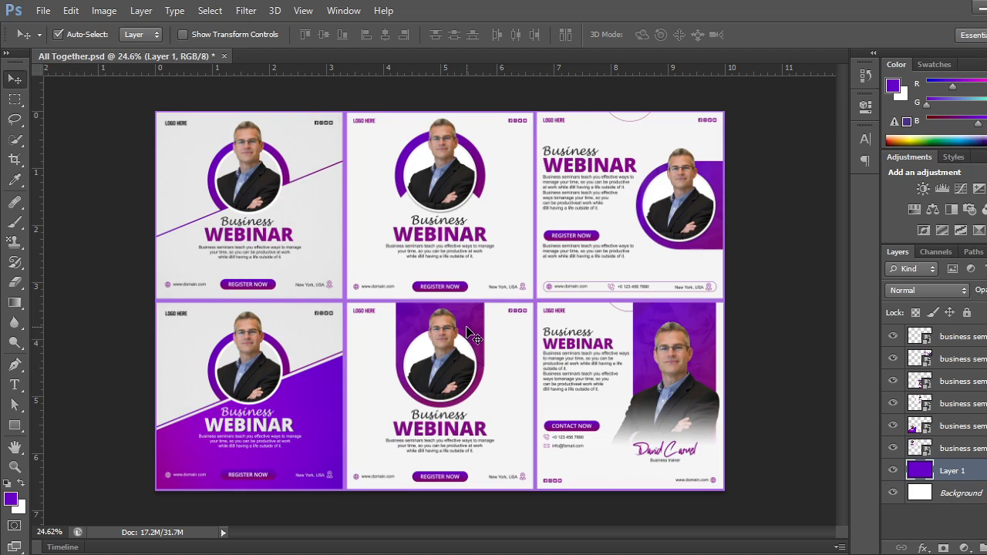
{"action": "scroll", "coordinate": [471, 334], "scroll_direction": "up", "scroll_amount": 1}
{"action": "scroll", "coordinate": [471, 333], "scroll_direction": "down", "scroll_amount": 1}
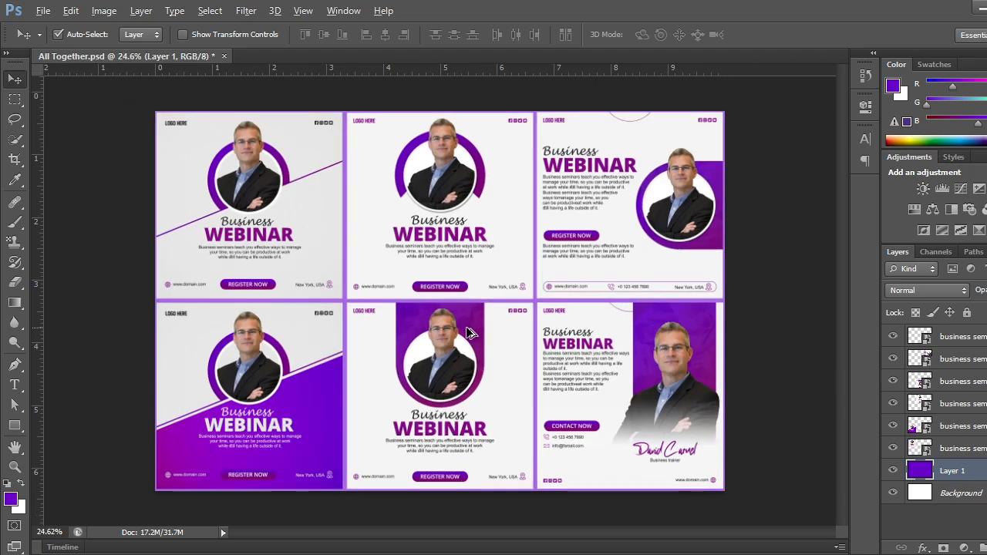
{"action": "key", "text": "alt"}
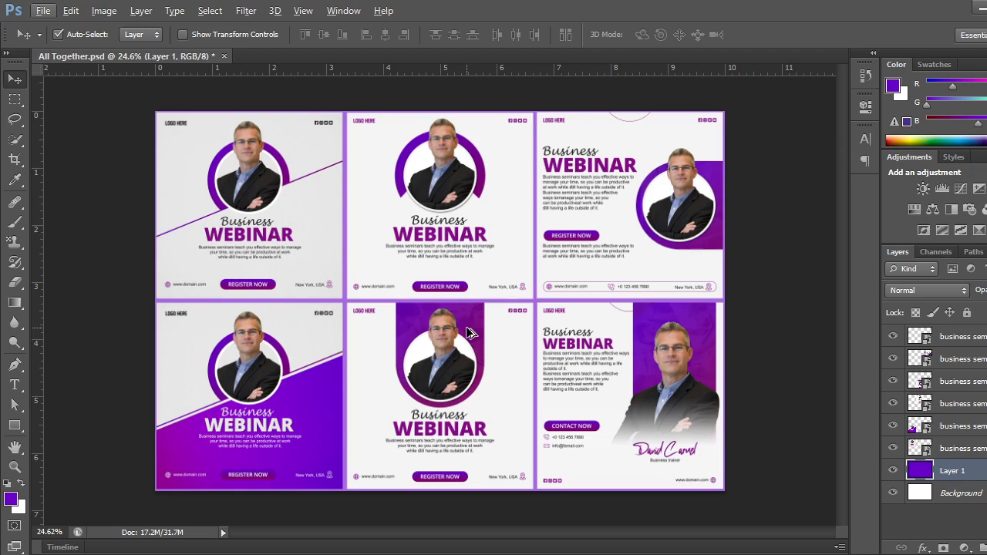
Deselect the active layer and close All Together.psd without saving its changes.
{"action": "left_click", "coordinate": [775, 377]}
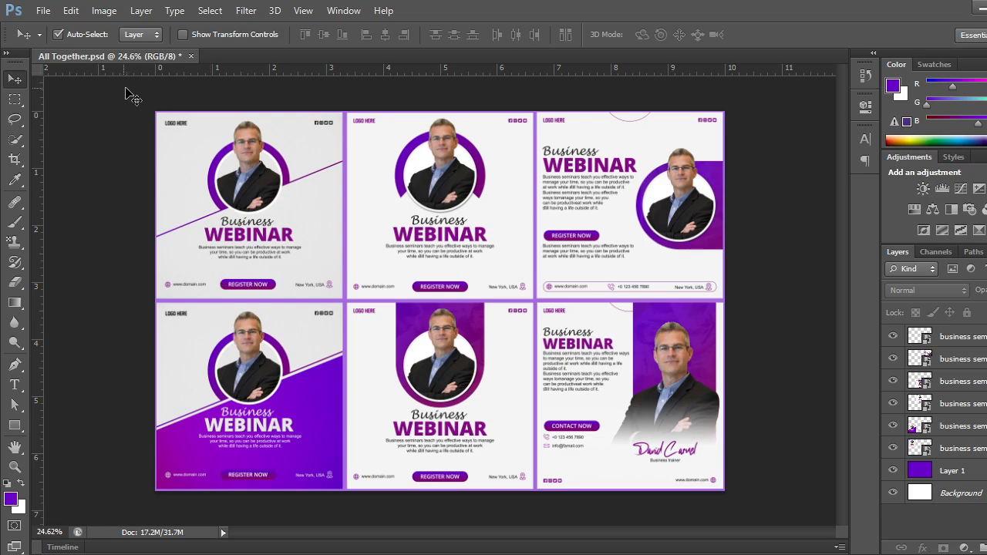
{"action": "left_click", "coordinate": [194, 57]}
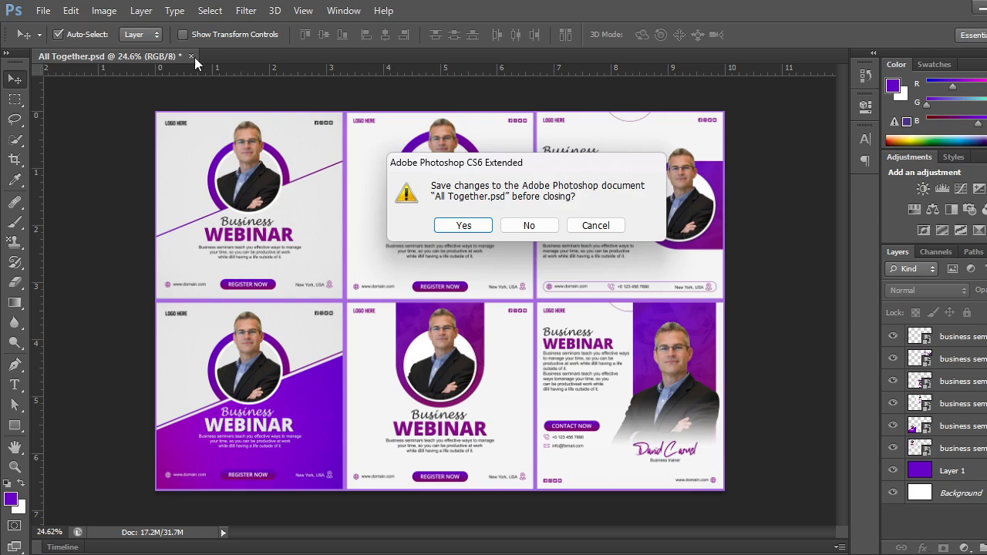
{"action": "left_click", "coordinate": [529, 225]}
Open business seminar poster.psd from folder 01.
{"action": "left_click", "coordinate": [42, 11]}
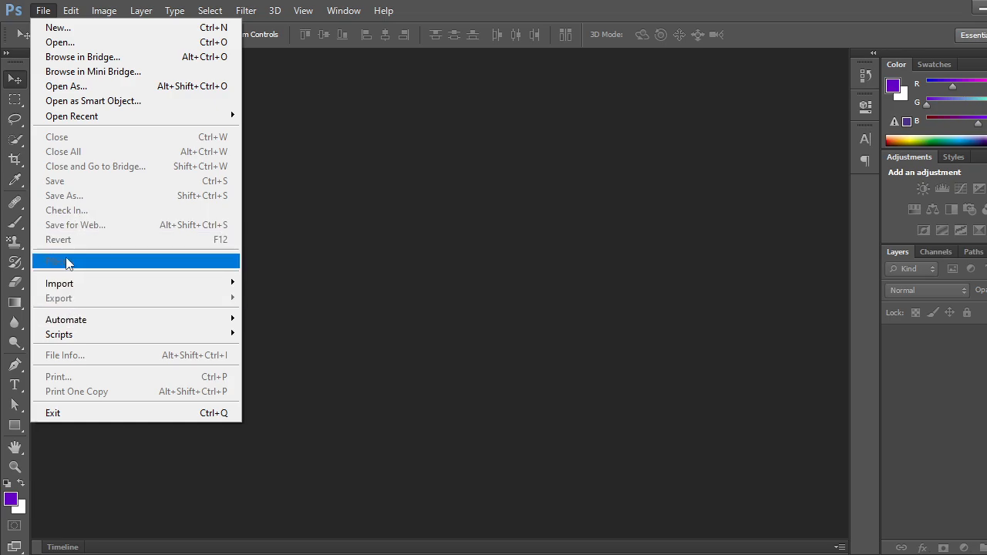
{"action": "left_click", "coordinate": [68, 42]}
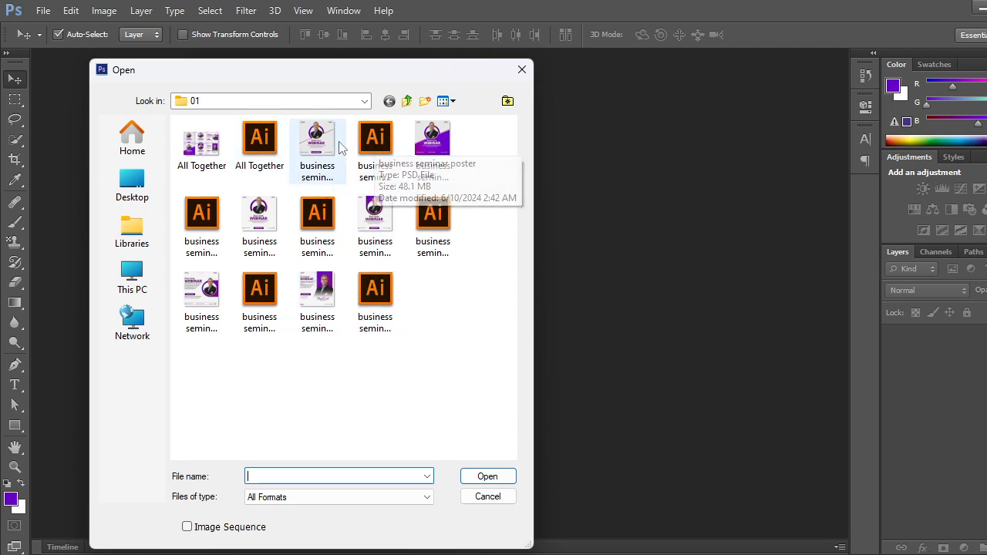
{"action": "left_click", "coordinate": [366, 147]}
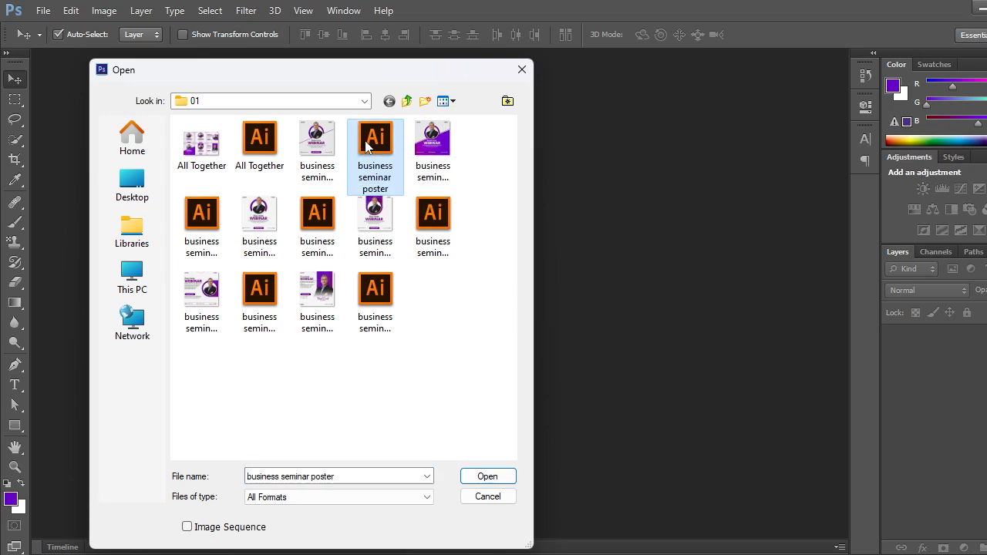
{"action": "left_click", "coordinate": [474, 478]}
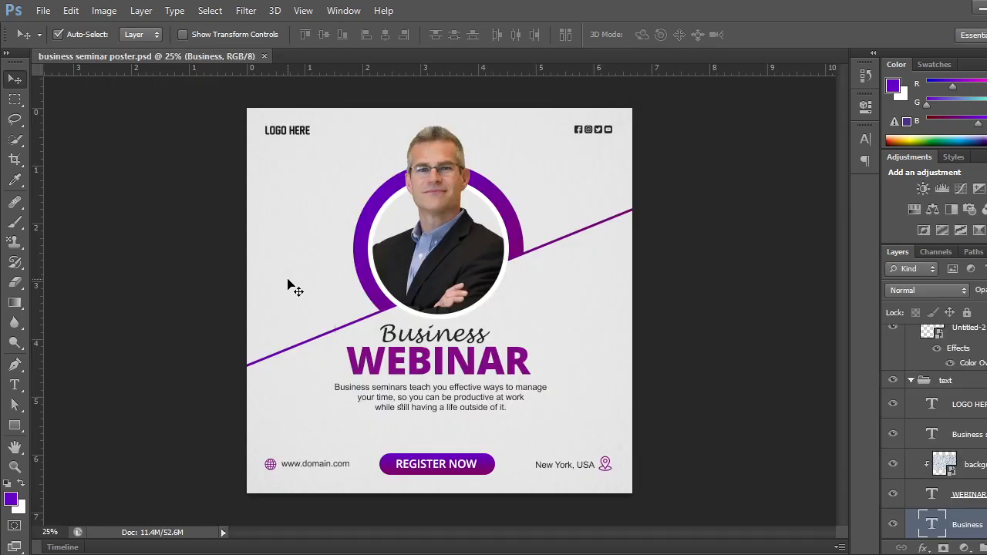
Open business seminar poster02.psd from folder 01 as a second document.
{"action": "left_click", "coordinate": [43, 11]}
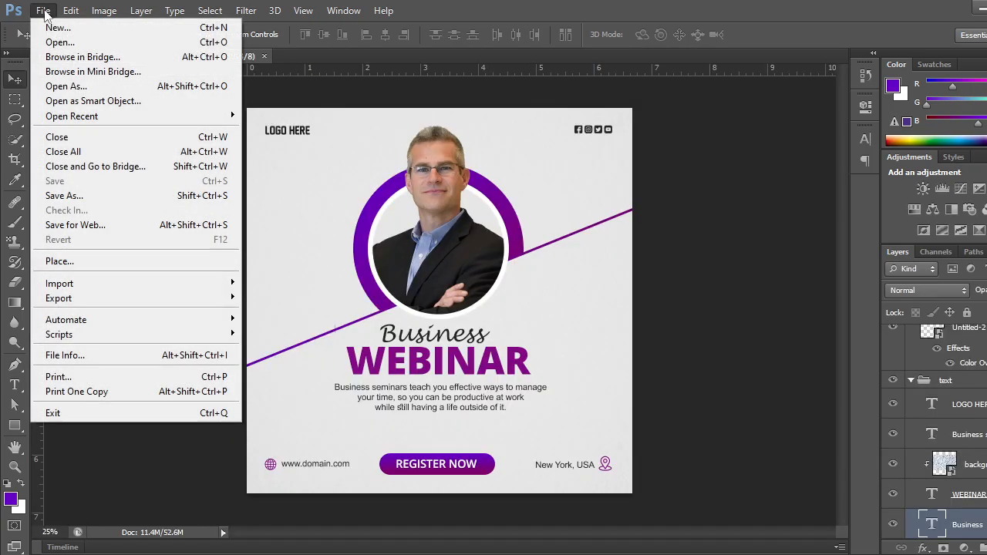
{"action": "left_click", "coordinate": [58, 42]}
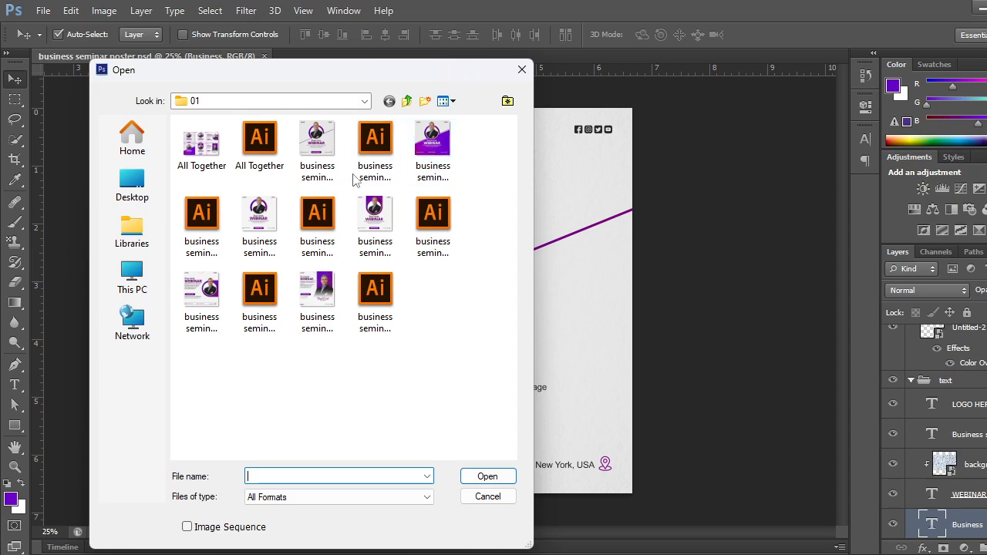
{"action": "left_click", "coordinate": [202, 216]}
{"action": "left_click", "coordinate": [488, 476]}
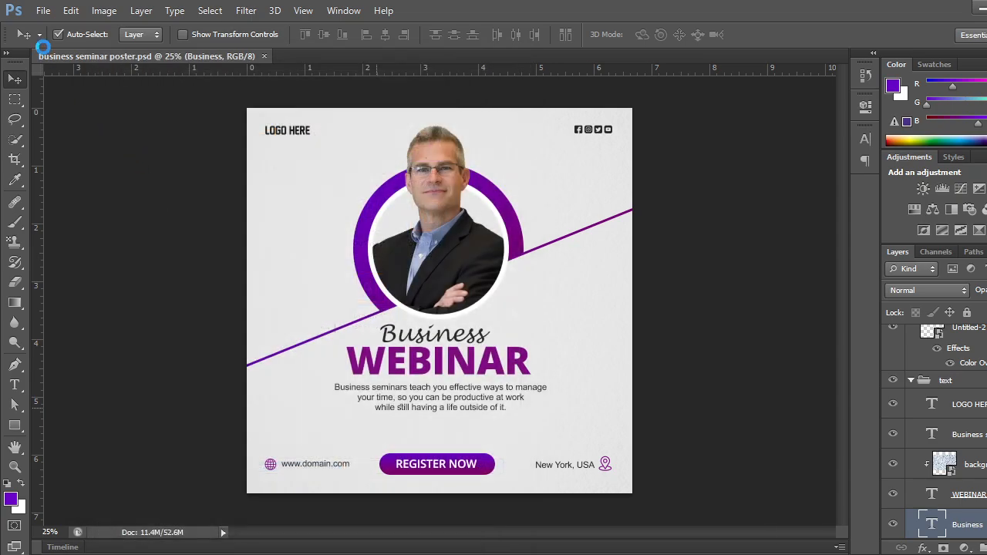
Open business seminar poster03.psd from folder 01 as a third document.
{"action": "left_click", "coordinate": [43, 11]}
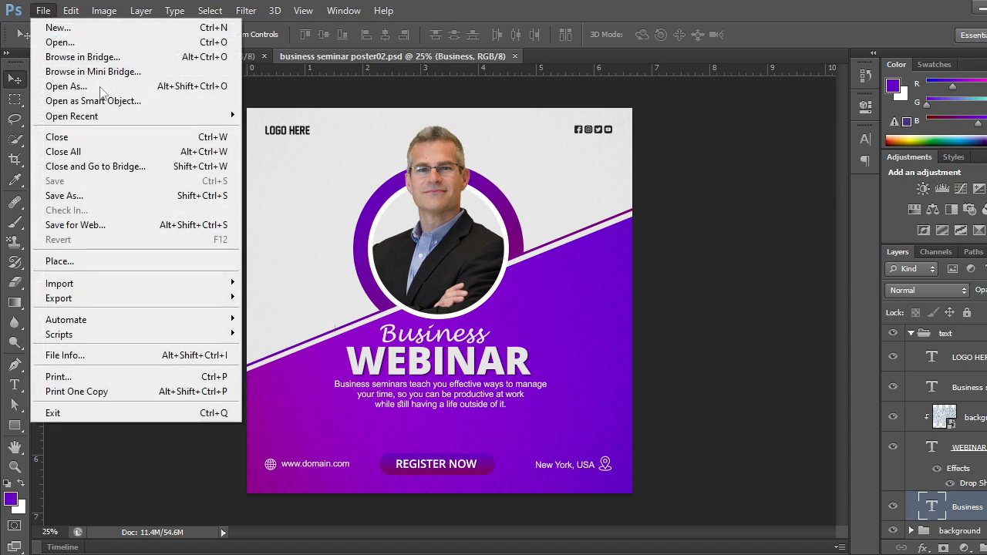
{"action": "left_click", "coordinate": [85, 43]}
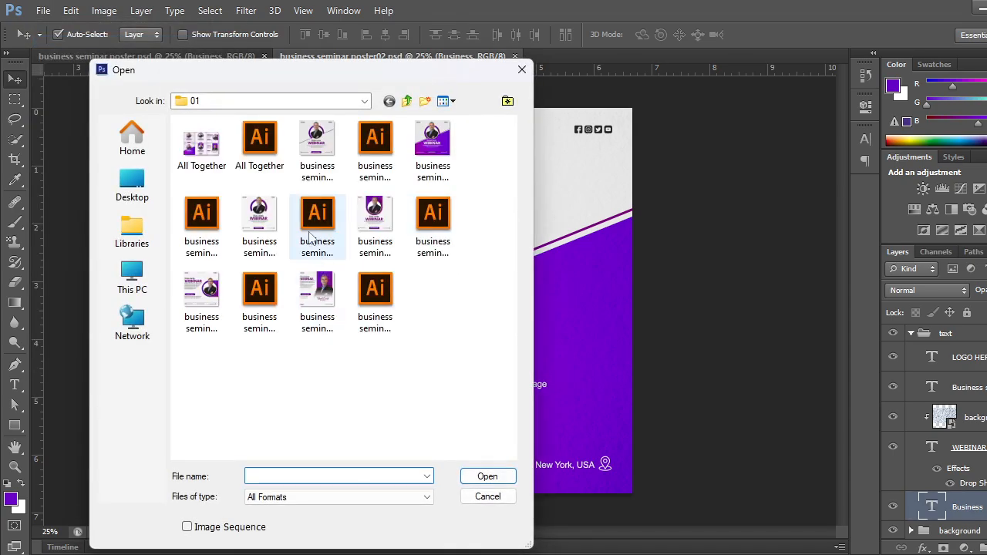
{"action": "left_click", "coordinate": [309, 240]}
{"action": "left_click", "coordinate": [488, 476]}
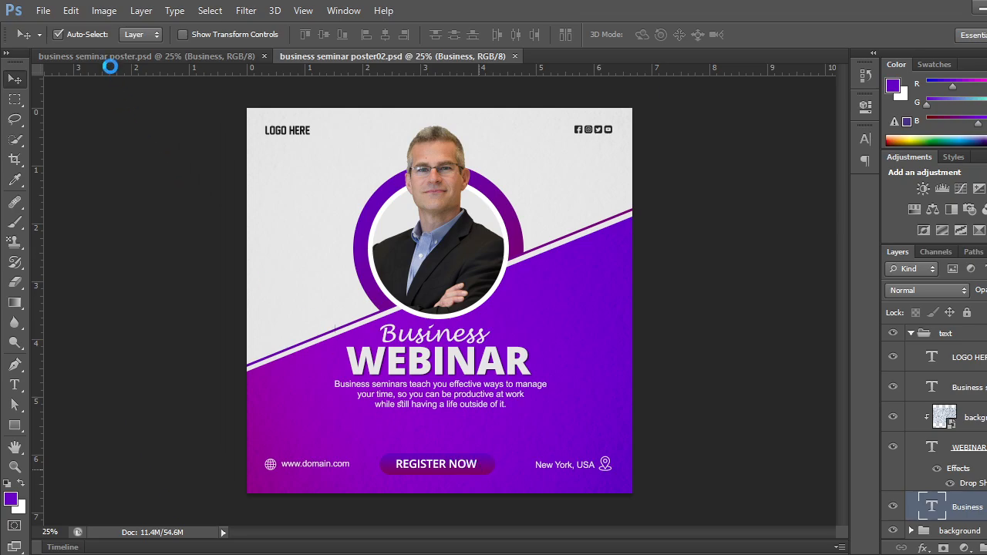
Open business seminar poster04.psd from folder 01 as a fourth document.
{"action": "left_click", "coordinate": [43, 10]}
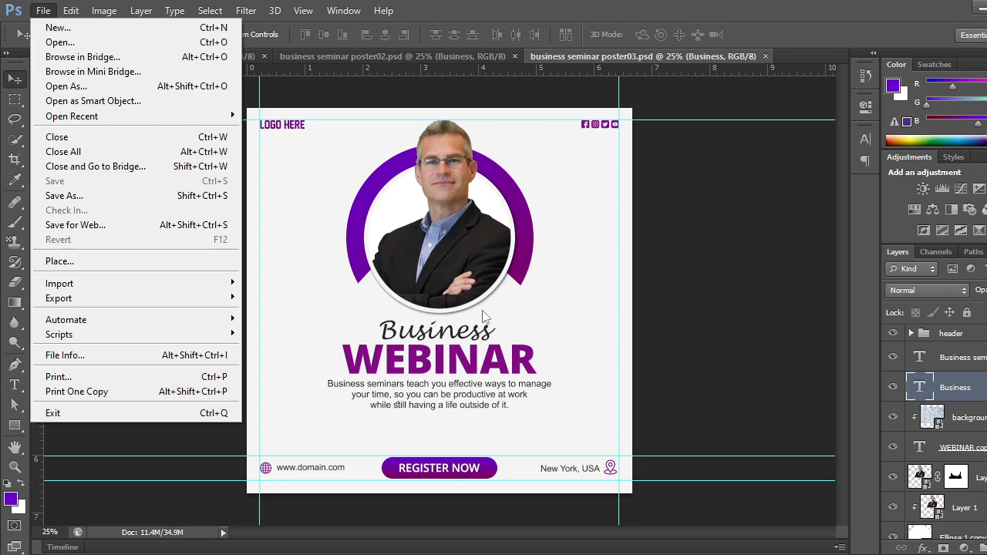
{"action": "left_click", "coordinate": [82, 46]}
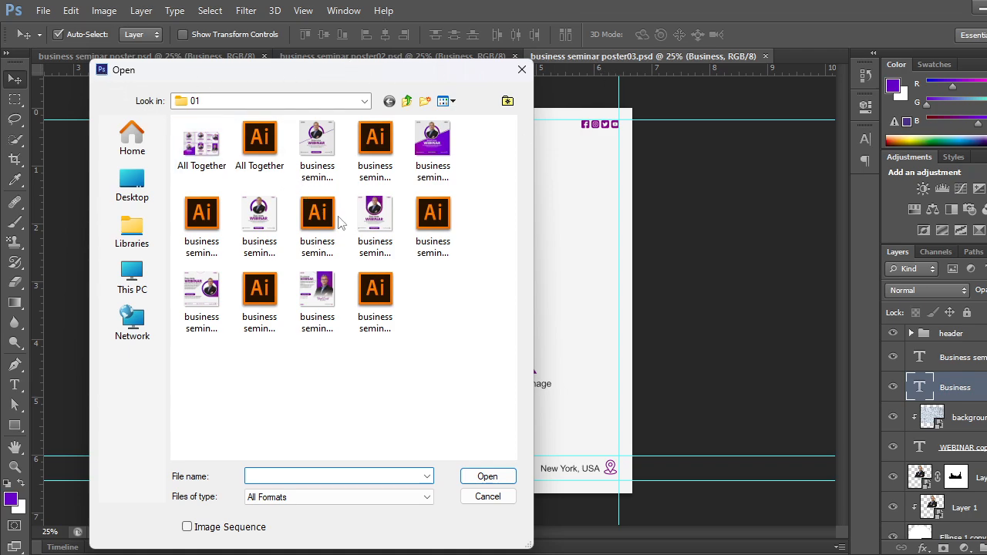
{"action": "left_click", "coordinate": [420, 228]}
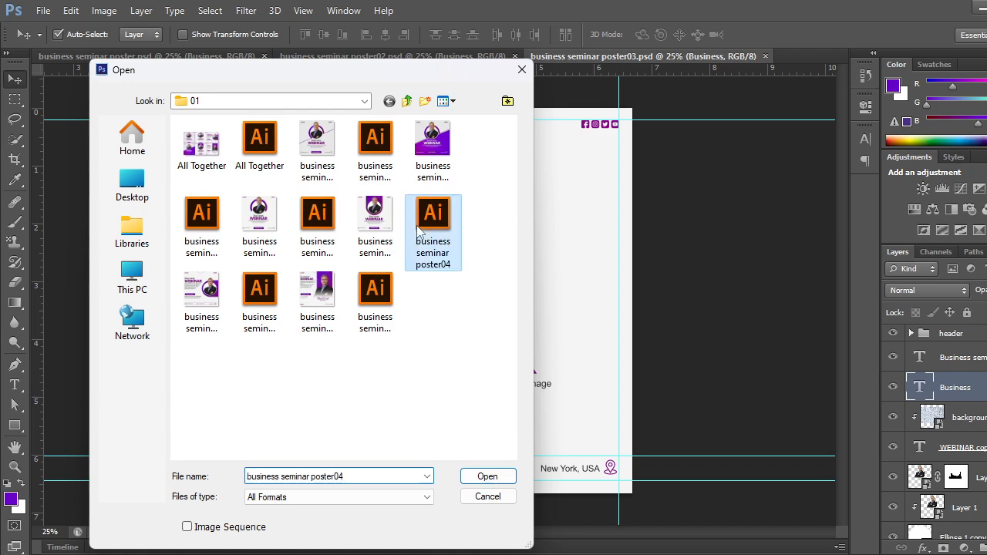
{"action": "left_click", "coordinate": [498, 482]}
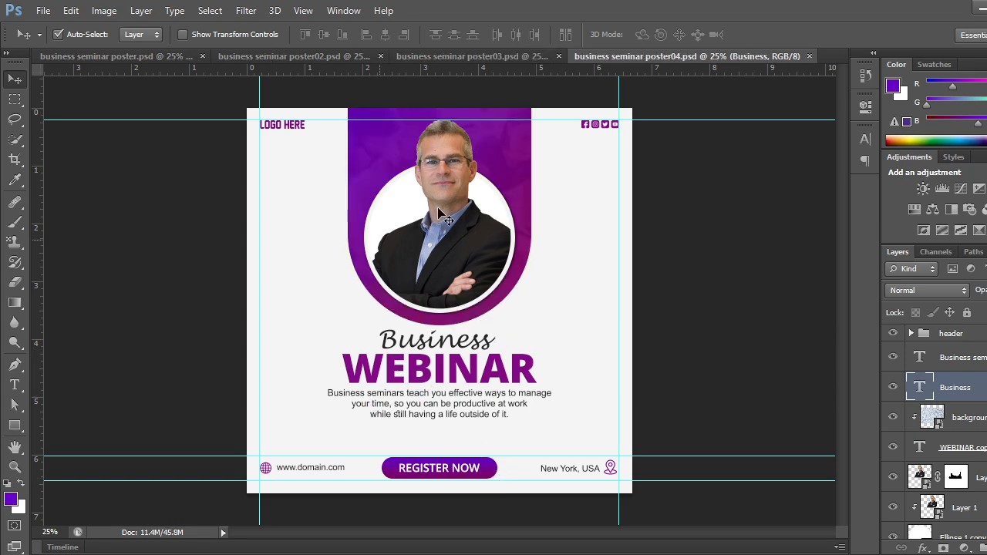
Open business seminar poster05.psd from folder 01 as a fifth document.
{"action": "left_click", "coordinate": [42, 11]}
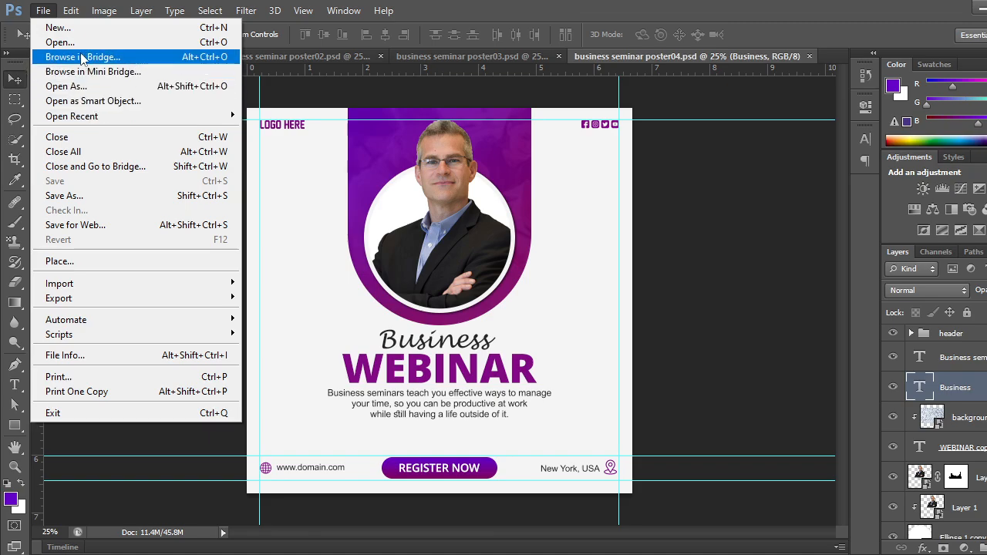
{"action": "left_click", "coordinate": [60, 42]}
{"action": "left_click", "coordinate": [254, 304]}
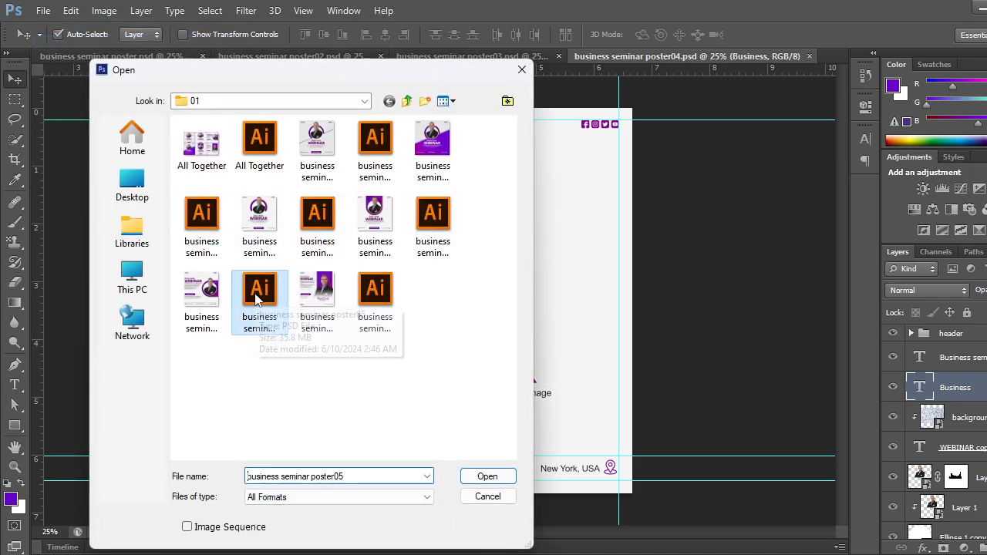
{"action": "left_click", "coordinate": [497, 477]}
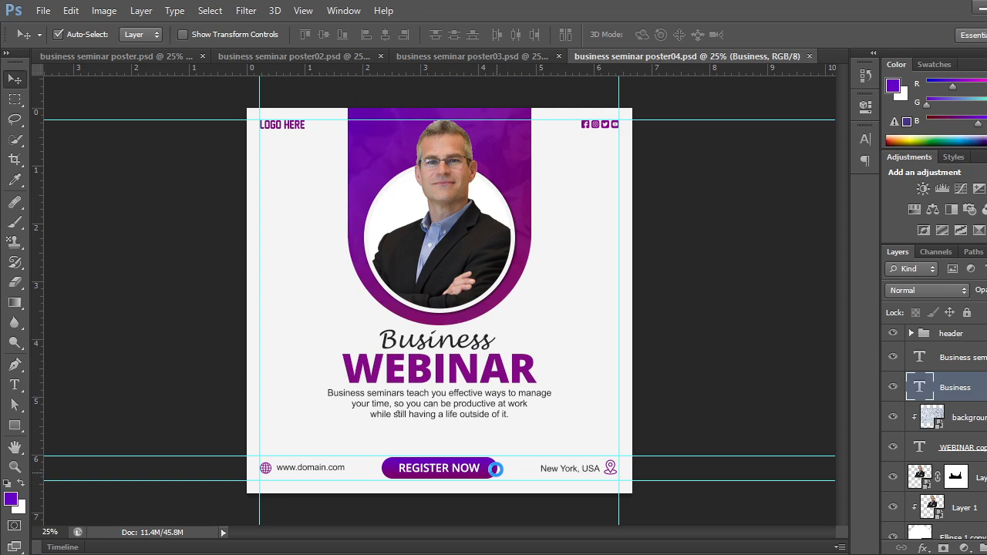
Open business seminar poster06.psd from folder 01 as a sixth document and collapse its body text layer group.
{"action": "left_click", "coordinate": [43, 10]}
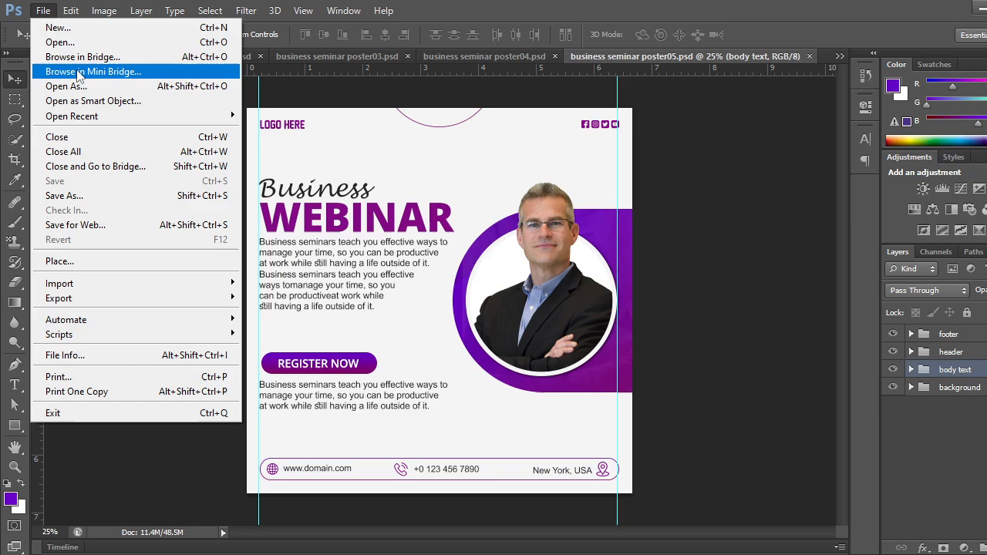
{"action": "left_click", "coordinate": [60, 43]}
{"action": "left_click", "coordinate": [375, 297]}
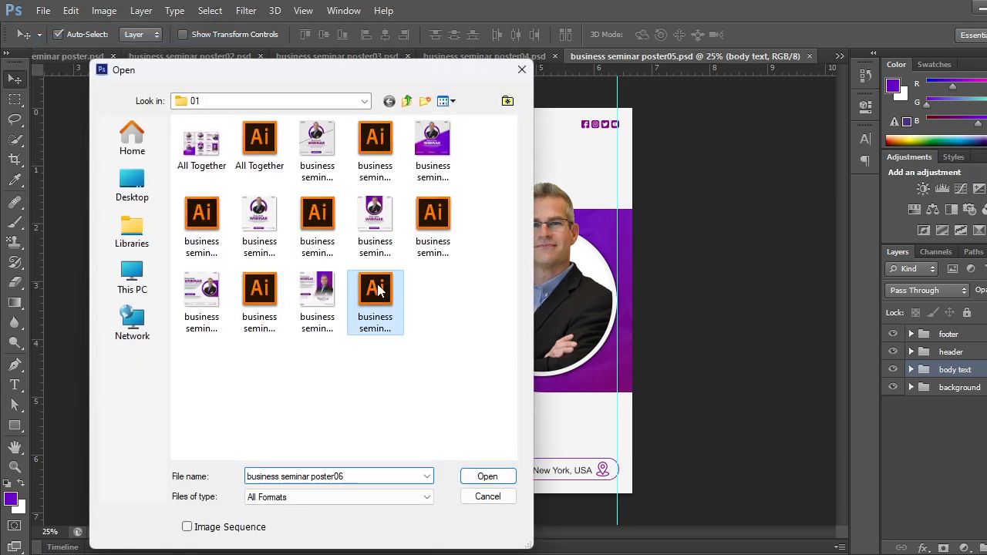
{"action": "left_click", "coordinate": [486, 476]}
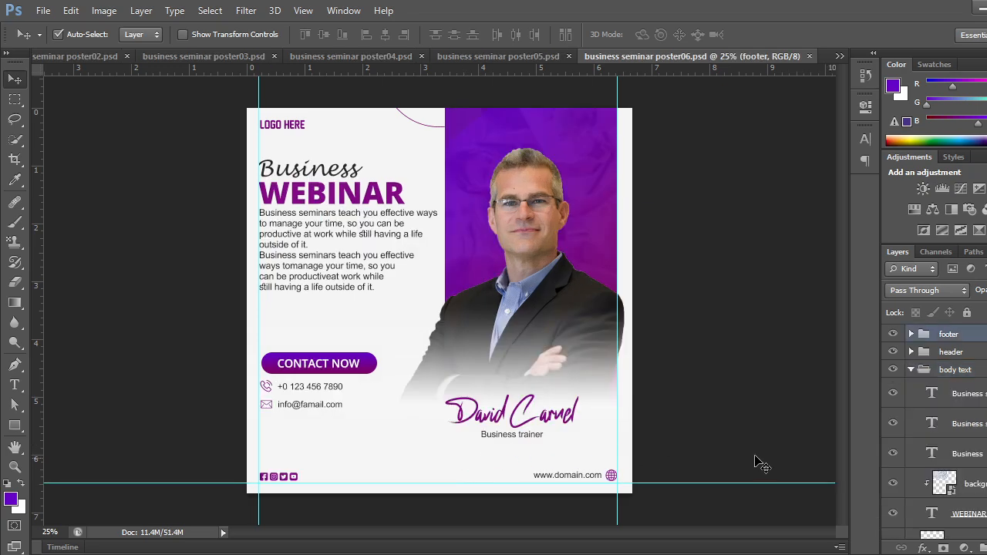
{"action": "left_click", "coordinate": [911, 369]}
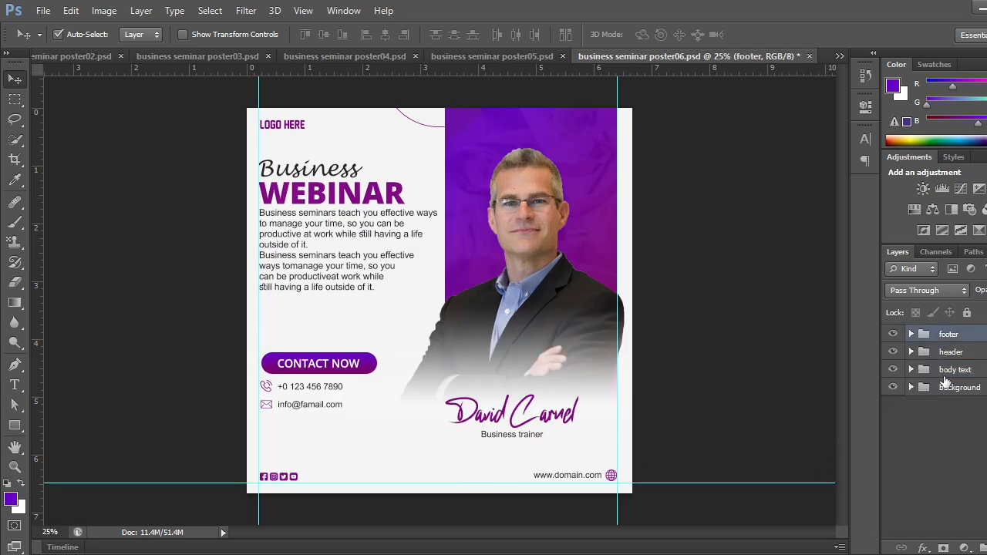
Review the poster05 design and its layer groups, and examine the full layer stack of poster04.
{"action": "left_click", "coordinate": [530, 57]}
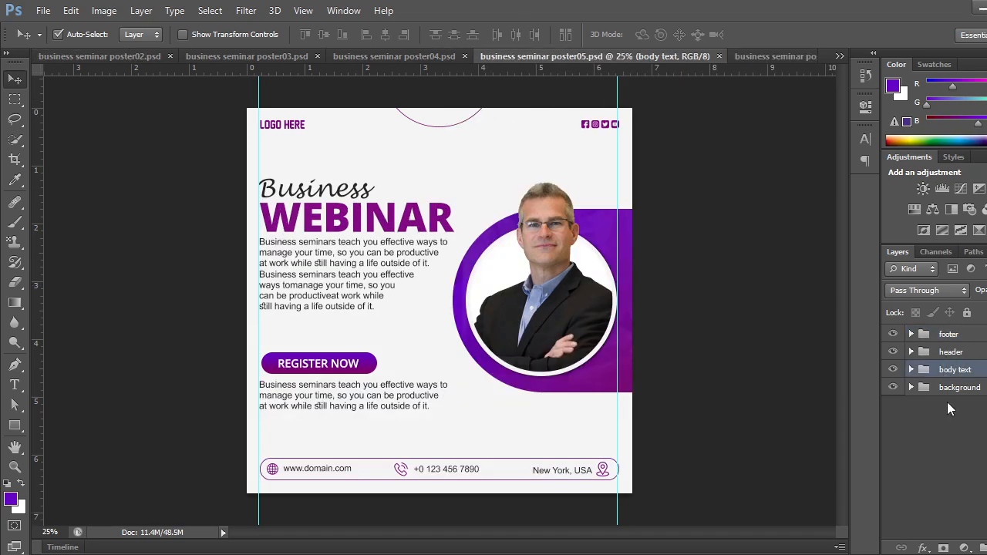
{"action": "left_click", "coordinate": [370, 57]}
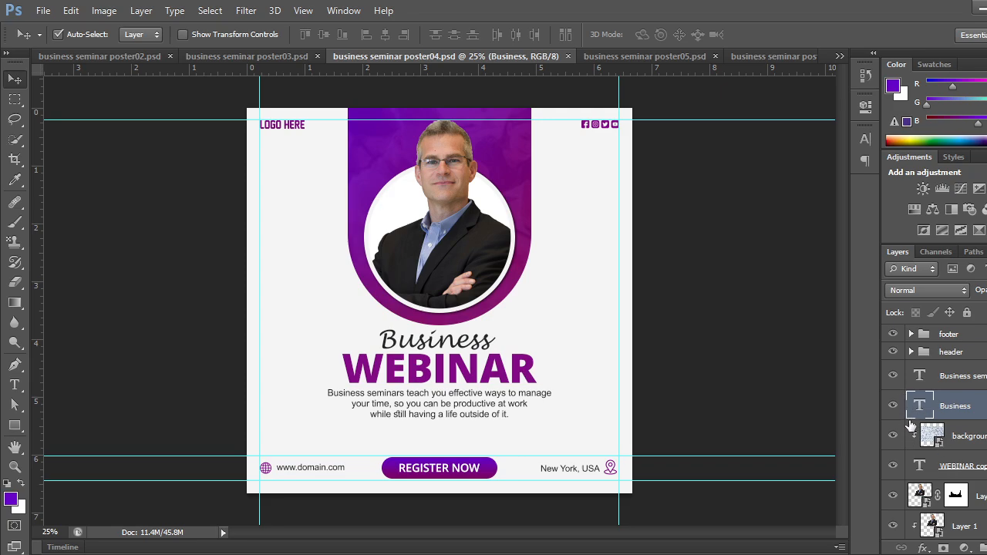
{"action": "scroll", "coordinate": [914, 419], "scroll_direction": "down", "scroll_amount": 1}
{"action": "scroll", "coordinate": [913, 419], "scroll_direction": "down", "scroll_amount": 5}
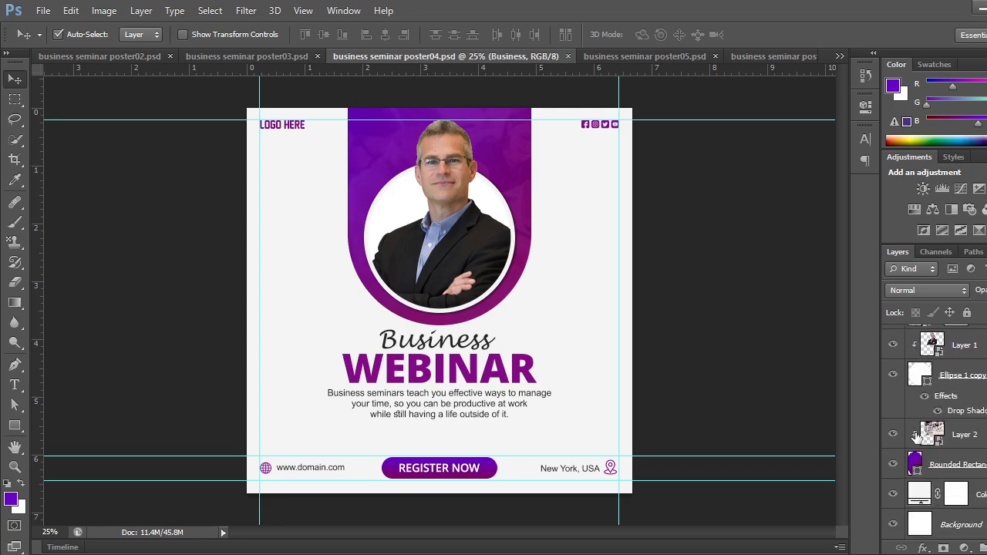
{"action": "scroll", "coordinate": [914, 433], "scroll_direction": "up", "scroll_amount": 6}
{"action": "left_click", "coordinate": [914, 434], "text": "alt"}
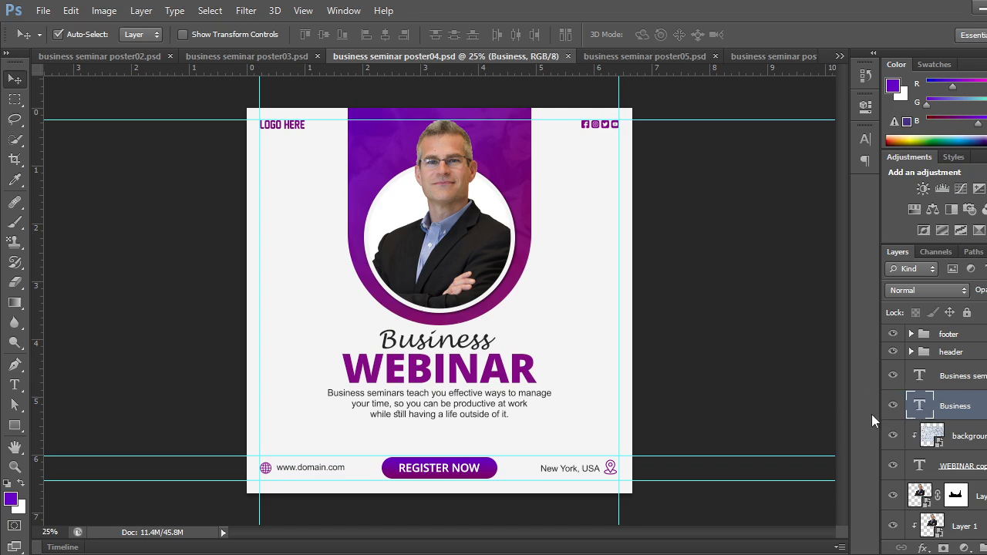
Compare the open poster designs by switching between poster03, poster04, poster02 and the first business seminar poster.
{"action": "left_click", "coordinate": [233, 52]}
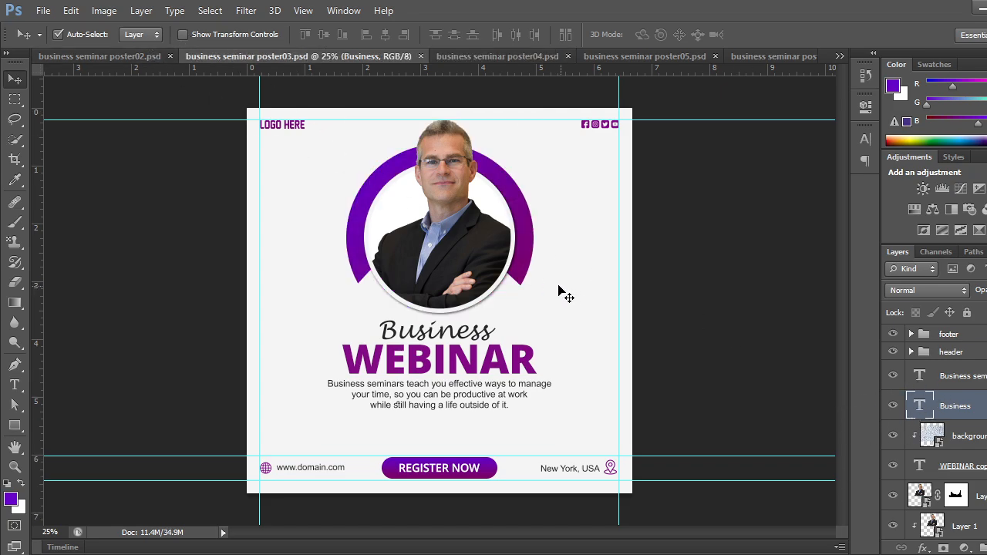
{"action": "left_click", "coordinate": [516, 55]}
{"action": "left_click", "coordinate": [294, 53]}
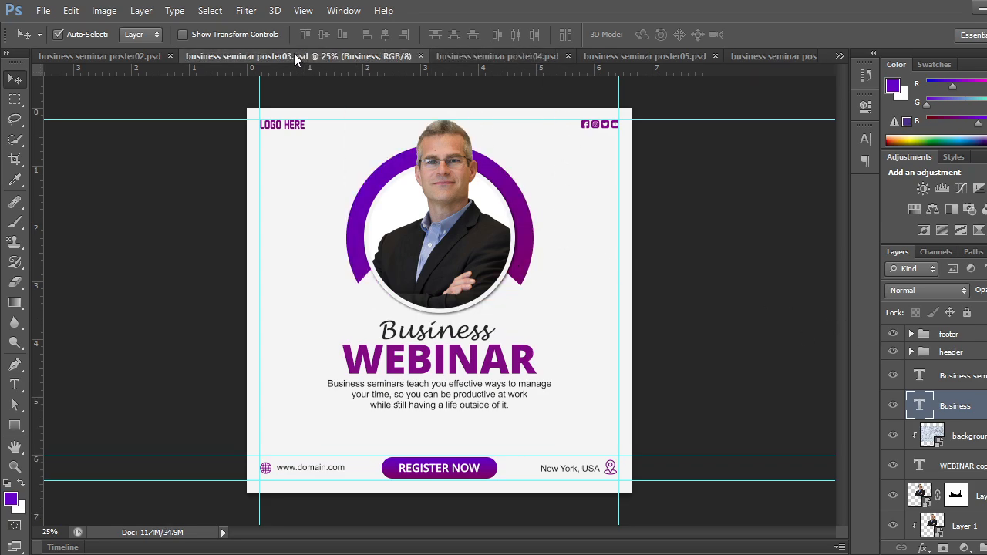
{"action": "left_click", "coordinate": [488, 57]}
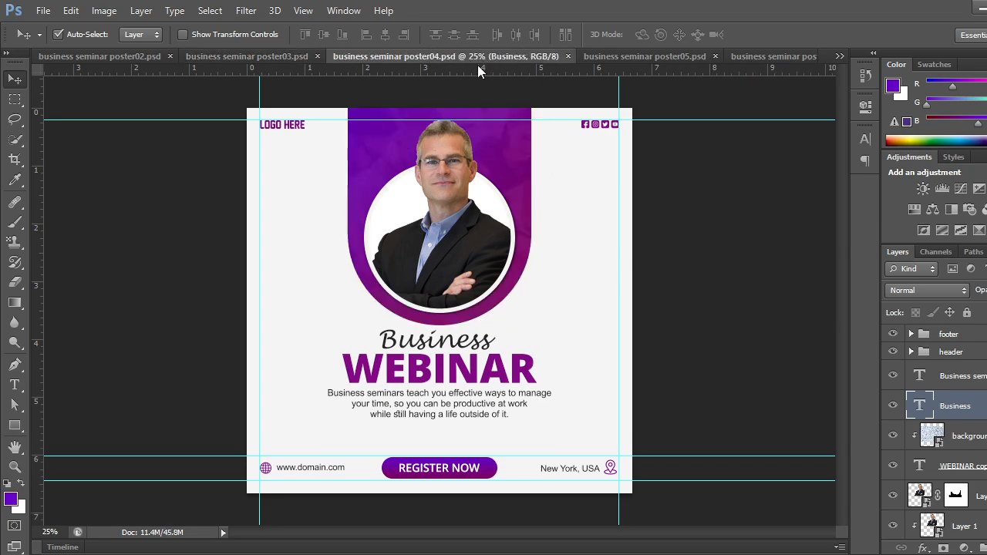
{"action": "left_click", "coordinate": [283, 58]}
{"action": "left_click", "coordinate": [114, 56]}
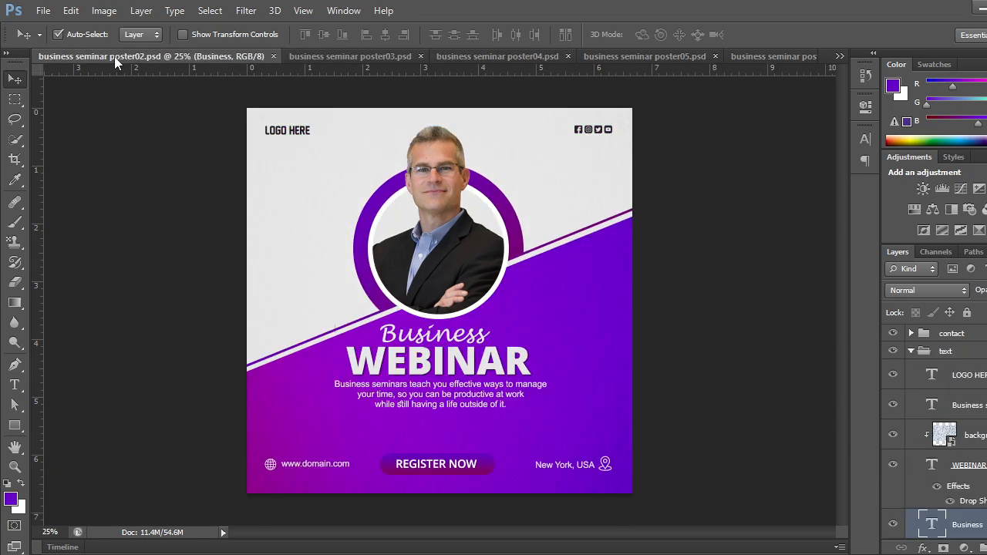
{"action": "left_click", "coordinate": [839, 56]}
{"action": "left_click", "coordinate": [926, 61]}
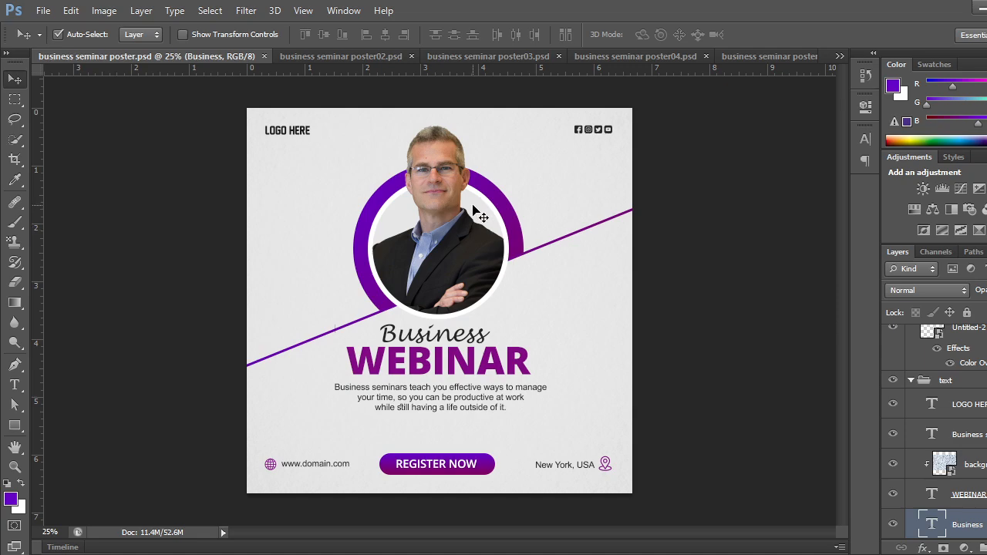
{"action": "left_click", "coordinate": [365, 57]}
{"action": "left_click", "coordinate": [495, 55]}
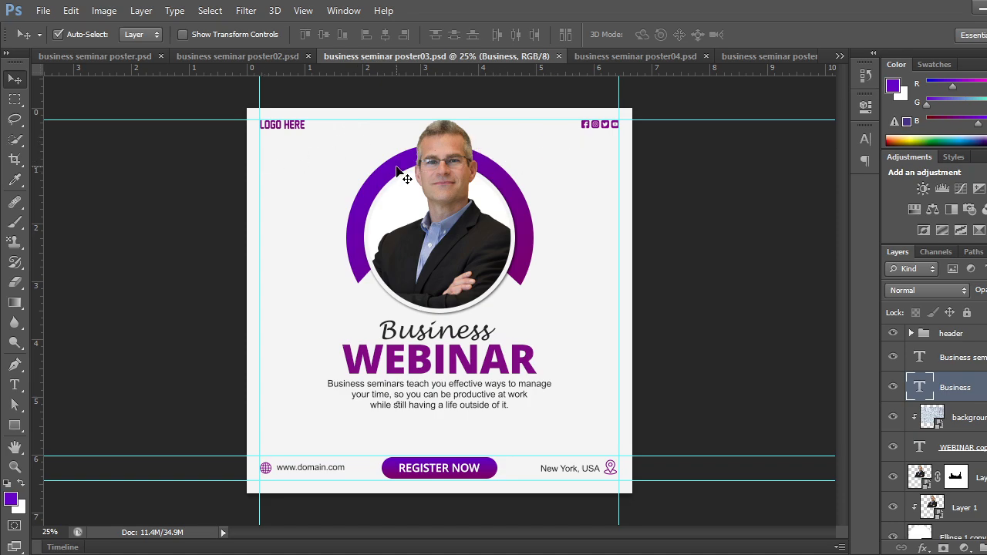
{"action": "left_click", "coordinate": [219, 56]}
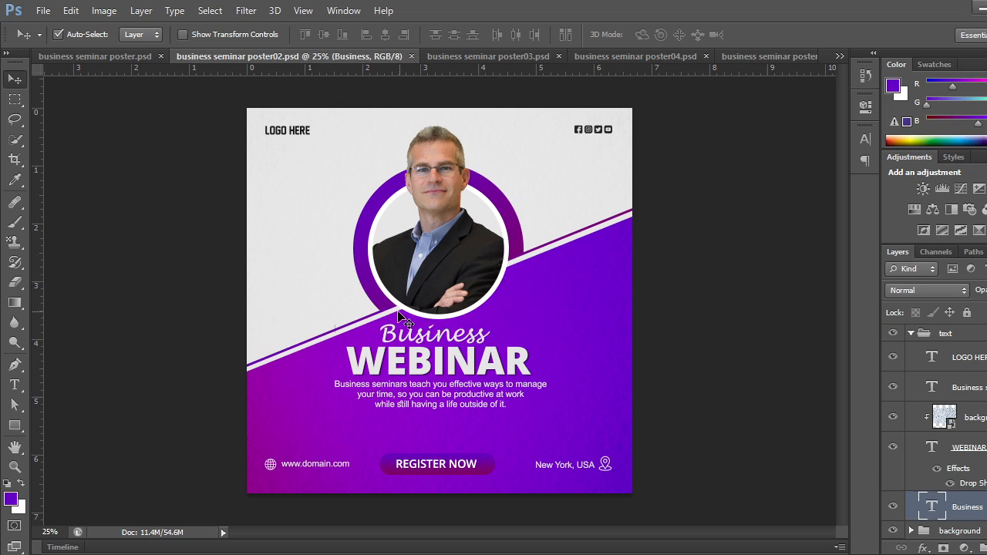
In business seminar poster.psd, collapse the text, contact and background layer groups.
{"action": "left_click", "coordinate": [123, 55]}
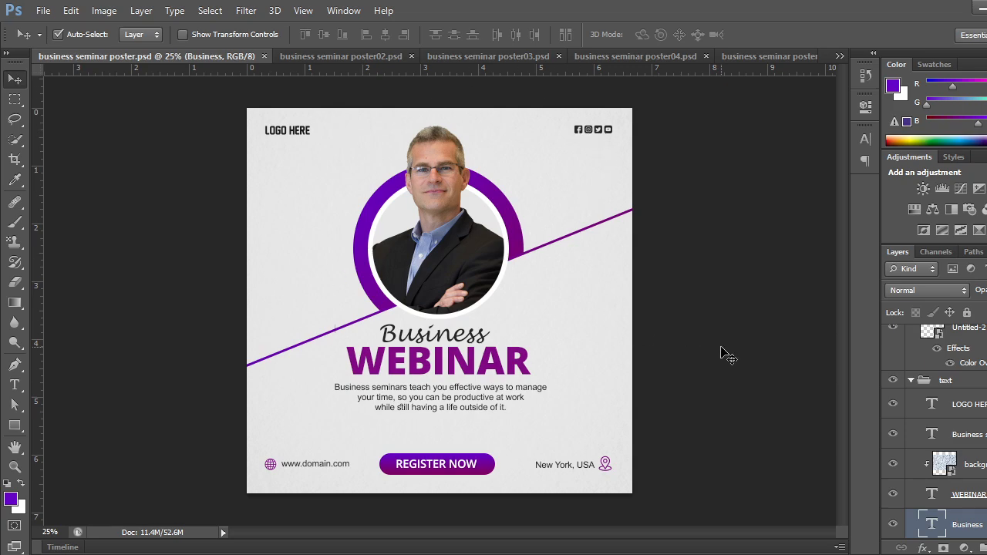
{"action": "left_click", "coordinate": [915, 382]}
{"action": "scroll", "coordinate": [926, 380], "scroll_direction": "up", "scroll_amount": 3}
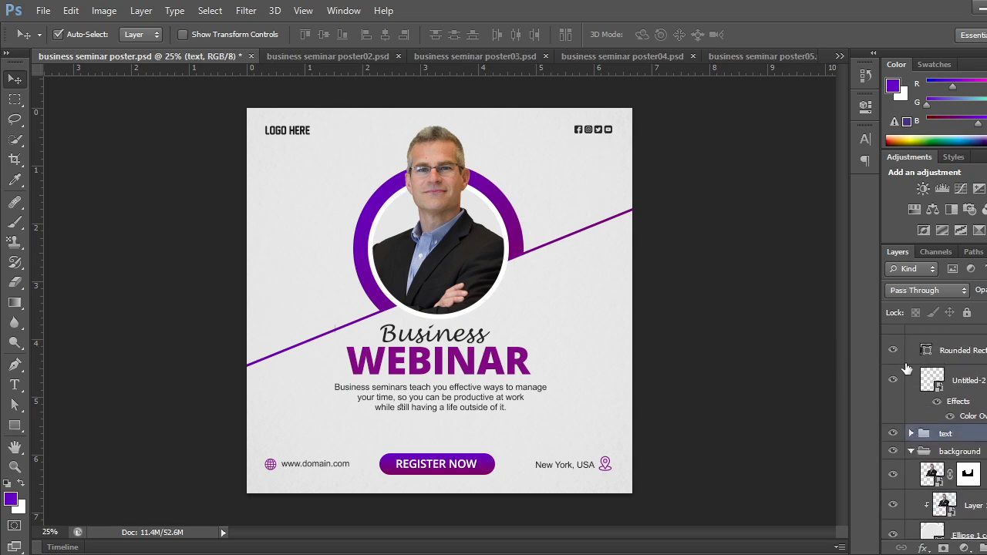
{"action": "scroll", "coordinate": [926, 381], "scroll_direction": "up", "scroll_amount": 1}
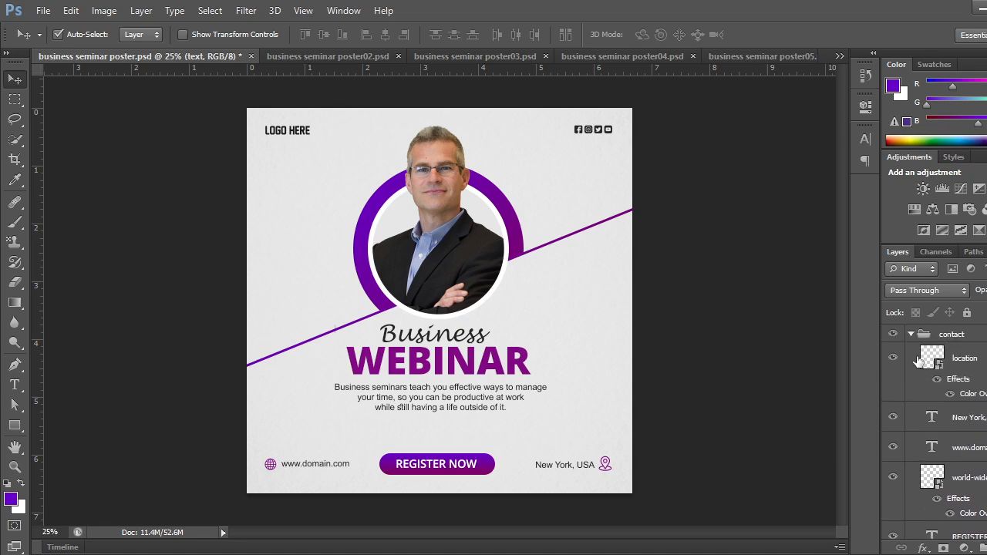
{"action": "left_click", "coordinate": [911, 334]}
{"action": "left_click", "coordinate": [911, 370]}
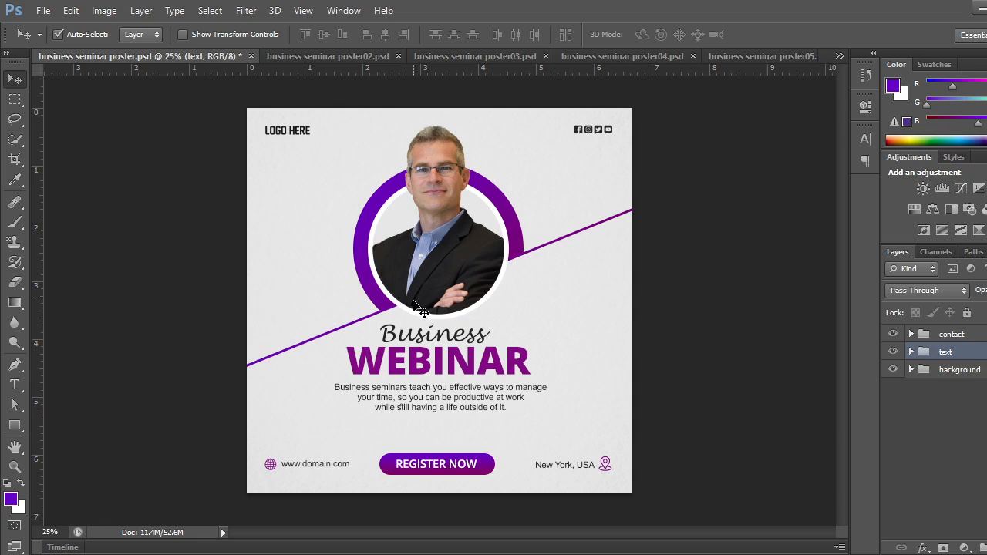
In business seminar poster02.psd, select the slanted purple Rectangle 2 layer in the background group and hide it after toggling its visibility.
{"action": "left_click", "coordinate": [303, 58]}
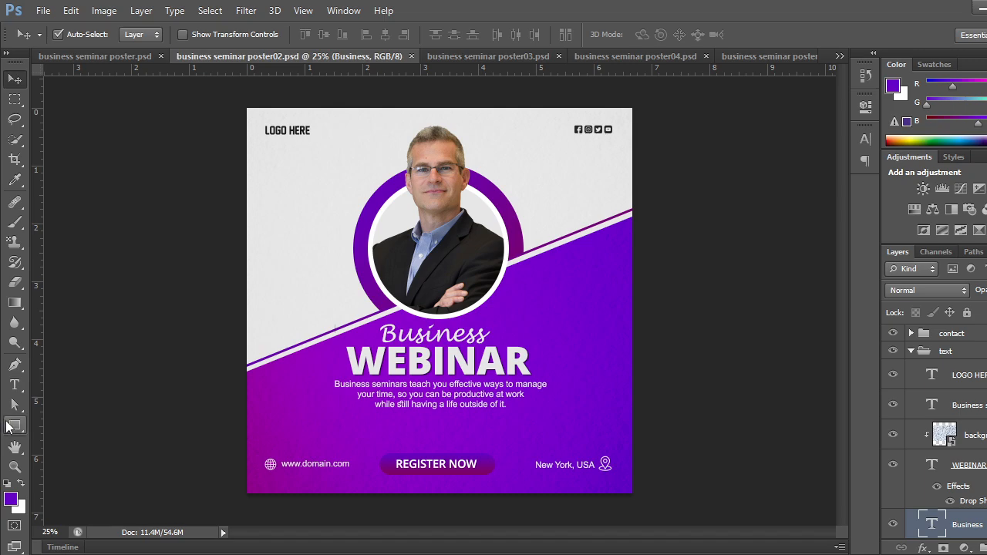
{"action": "left_click", "coordinate": [595, 403]}
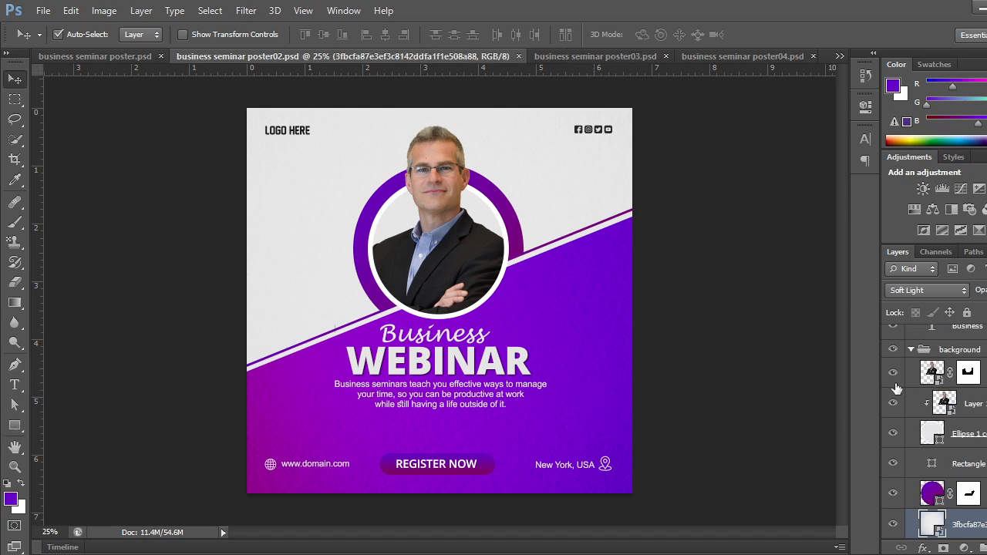
{"action": "scroll", "coordinate": [896, 388], "scroll_direction": "down", "scroll_amount": 3}
{"action": "left_click", "coordinate": [966, 468]}
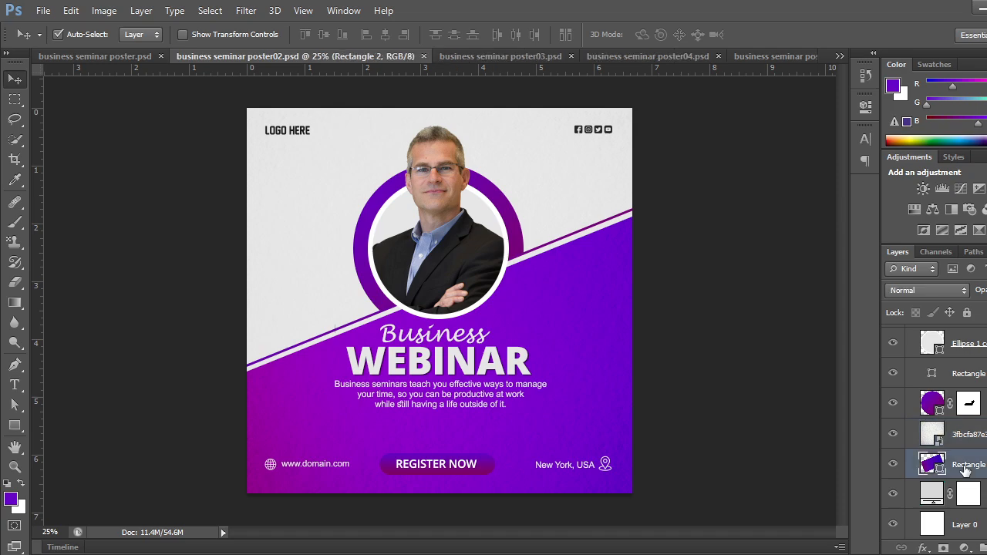
{"action": "left_click", "coordinate": [894, 465]}
{"action": "left_click", "coordinate": [895, 465]}
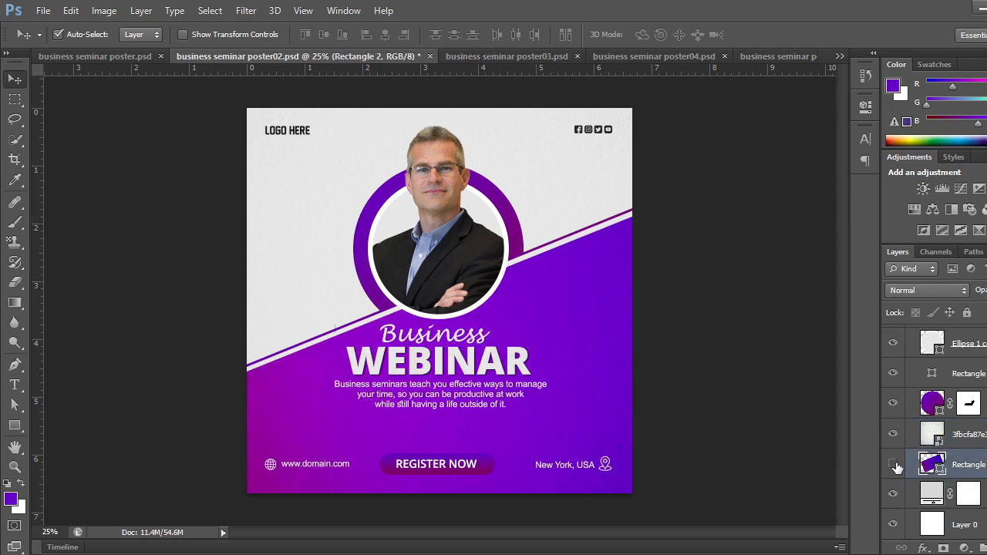
{"action": "left_click", "coordinate": [894, 465]}
{"action": "left_click", "coordinate": [894, 465]}
{"action": "left_click", "coordinate": [895, 465]}
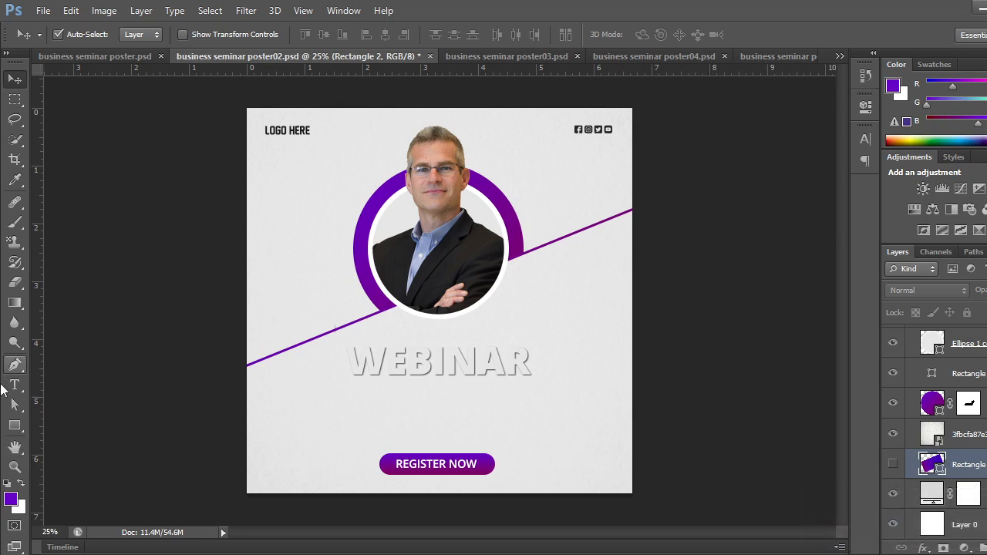
Draw a gradient-filled rectangle about 2804 × 1080 px across the poster's lower half, check its fill settings, and return to the Move tool.
{"action": "left_click", "coordinate": [14, 426]}
{"action": "left_click_drag", "start_coordinate": [198, 320], "coordinate": [738, 527]}
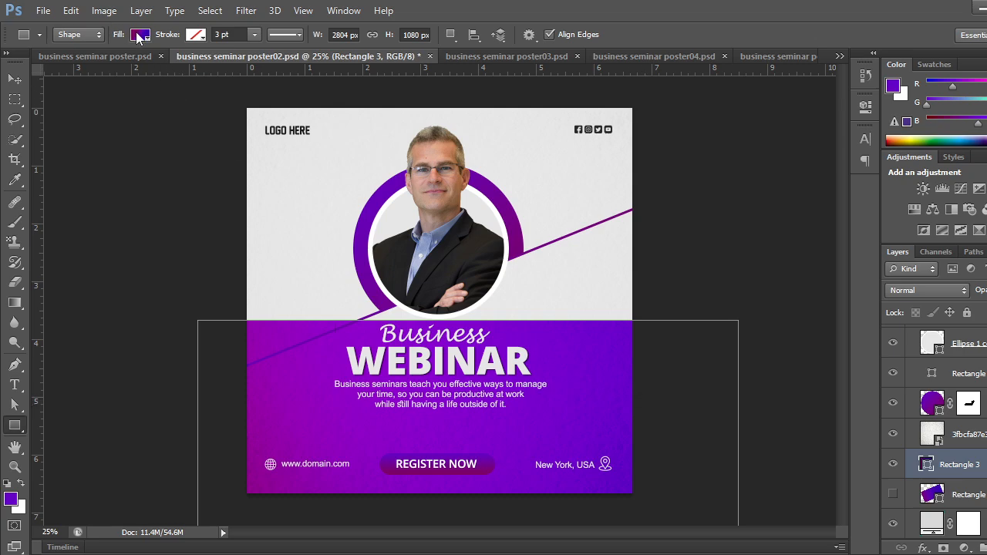
{"action": "left_click", "coordinate": [139, 36]}
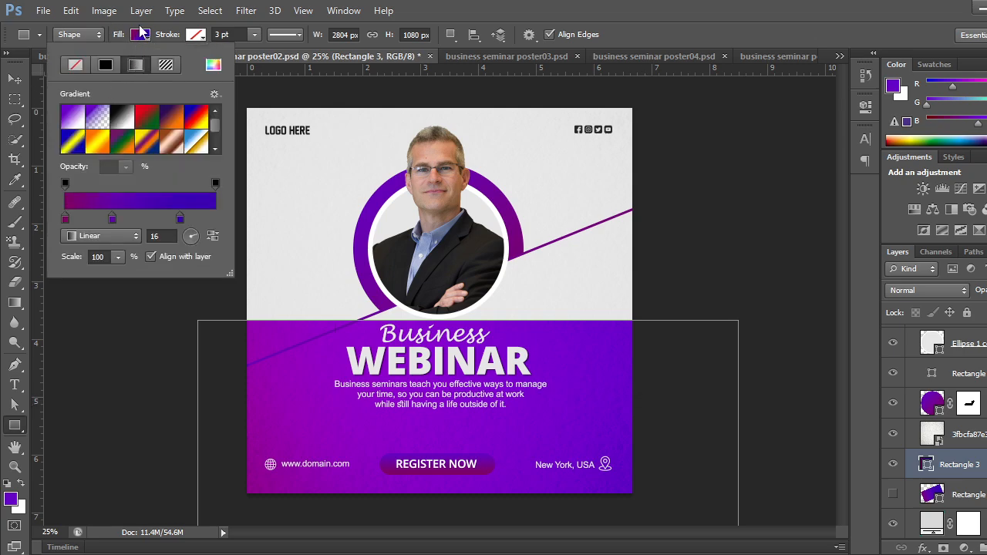
{"action": "left_click", "coordinate": [139, 36]}
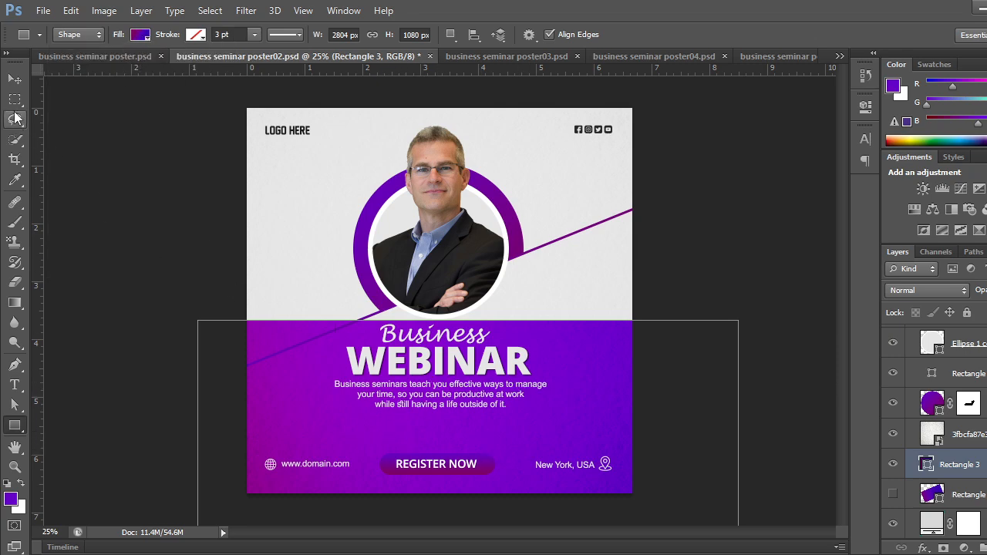
{"action": "left_click", "coordinate": [15, 79]}
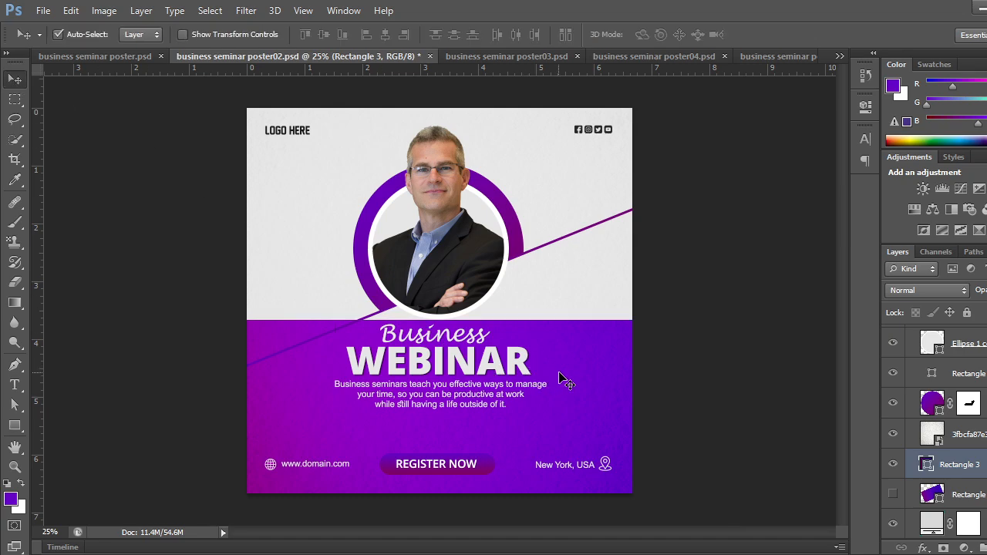
Try rotating the new gradient rectangle to about -21.9° with its height stretched to about 144%, and delete the rectangle.
{"action": "key", "text": "ctrl+t"}
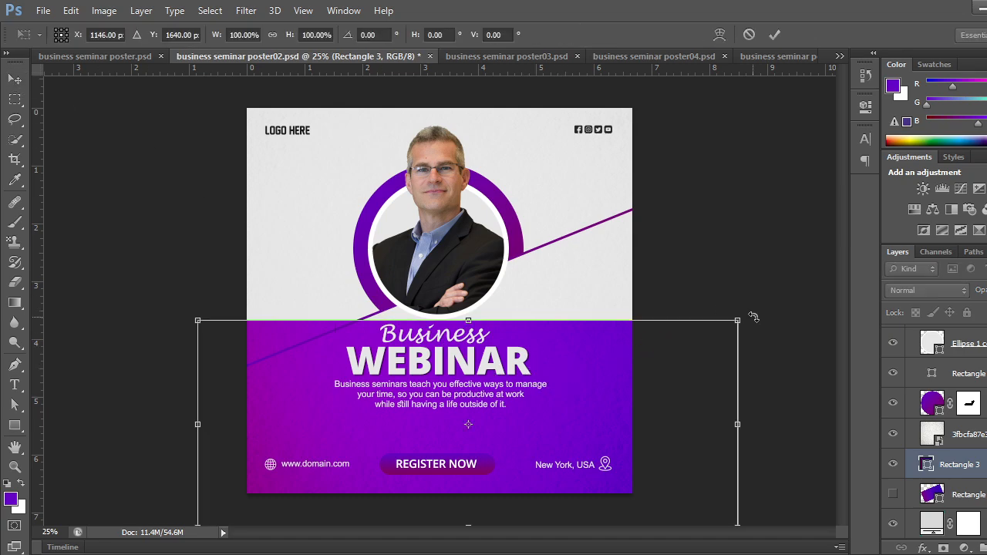
{"action": "left_click_drag", "start_coordinate": [753, 317], "coordinate": [701, 216]}
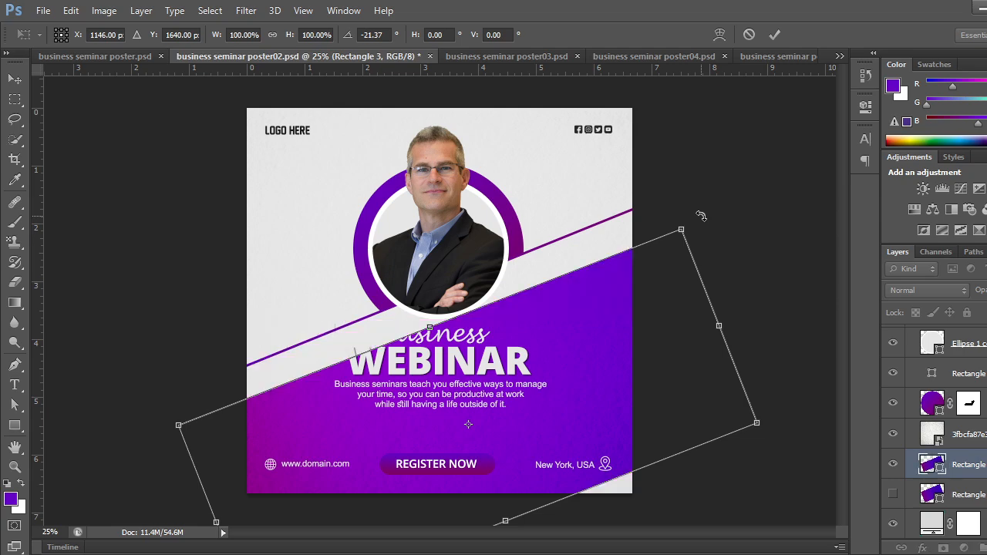
{"action": "left_click_drag", "start_coordinate": [587, 361], "coordinate": [583, 337]}
{"action": "left_click_drag", "start_coordinate": [698, 197], "coordinate": [699, 193]}
{"action": "left_click_drag", "start_coordinate": [508, 496], "coordinate": [589, 522]}
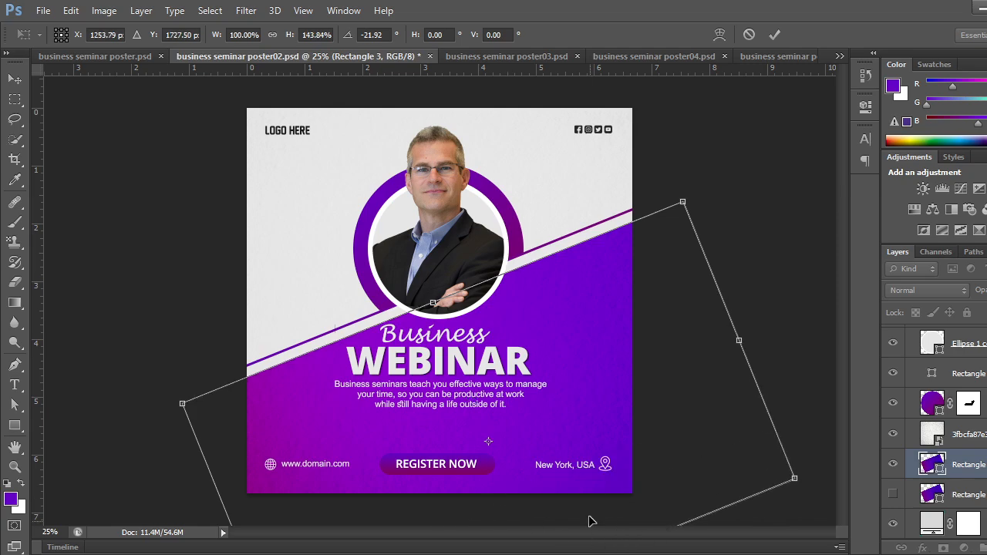
{"action": "left_click", "coordinate": [775, 34]}
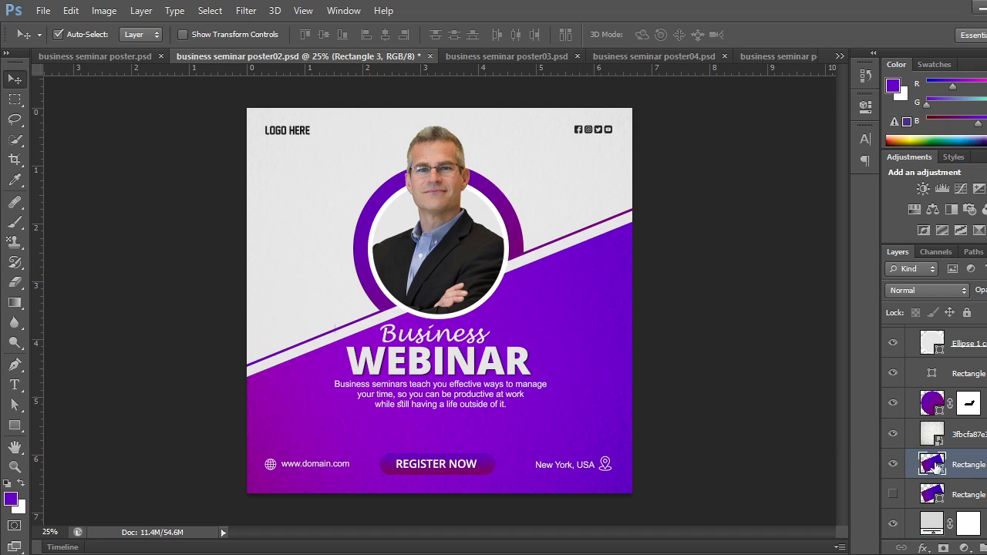
{"action": "key", "text": "Delete"}
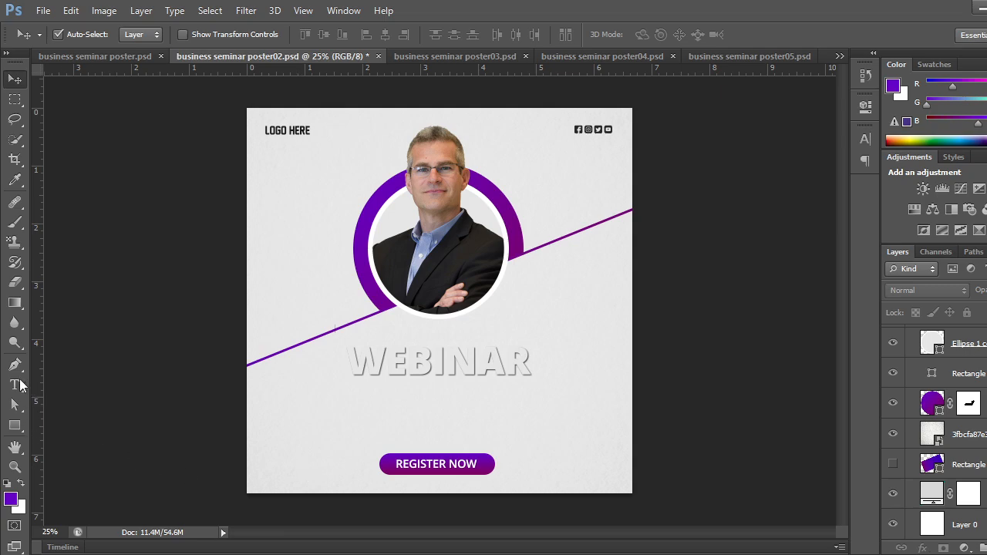
Draw a closed four-point Pen shape about 2068 × 1456 px, slanting below the diagonal line and covering the poster's lower part.
{"action": "left_click", "coordinate": [15, 365]}
{"action": "left_click", "coordinate": [77, 34]}
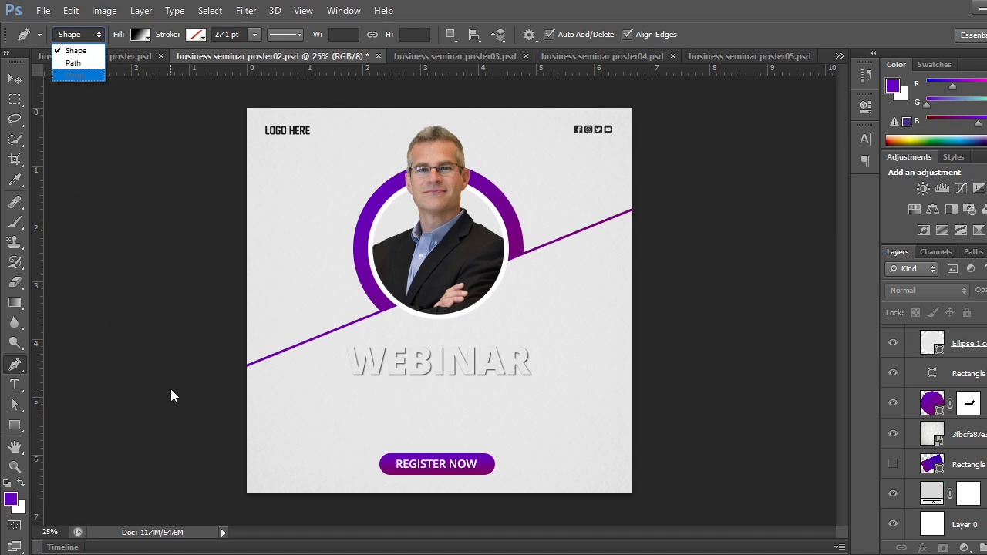
{"action": "left_click", "coordinate": [81, 51]}
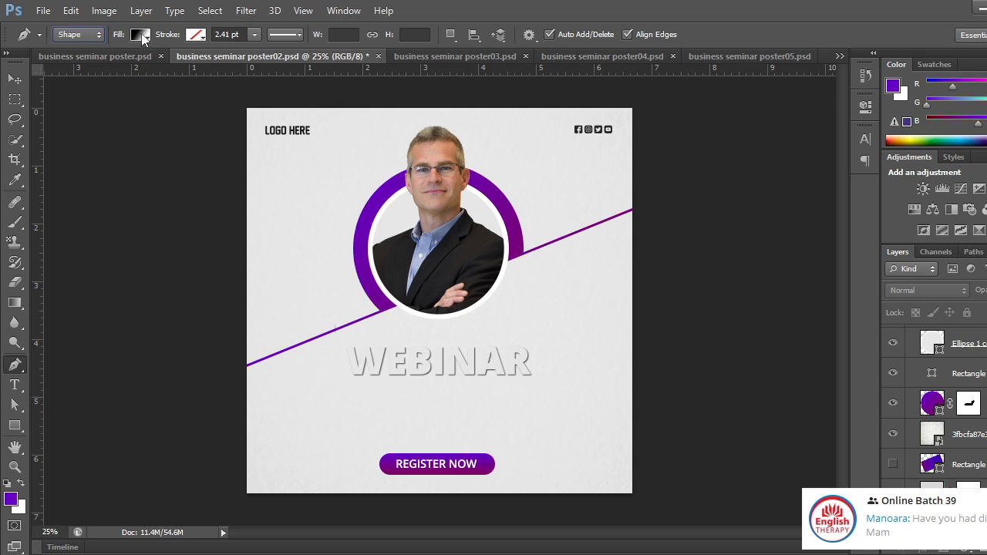
{"action": "left_click", "coordinate": [240, 381]}
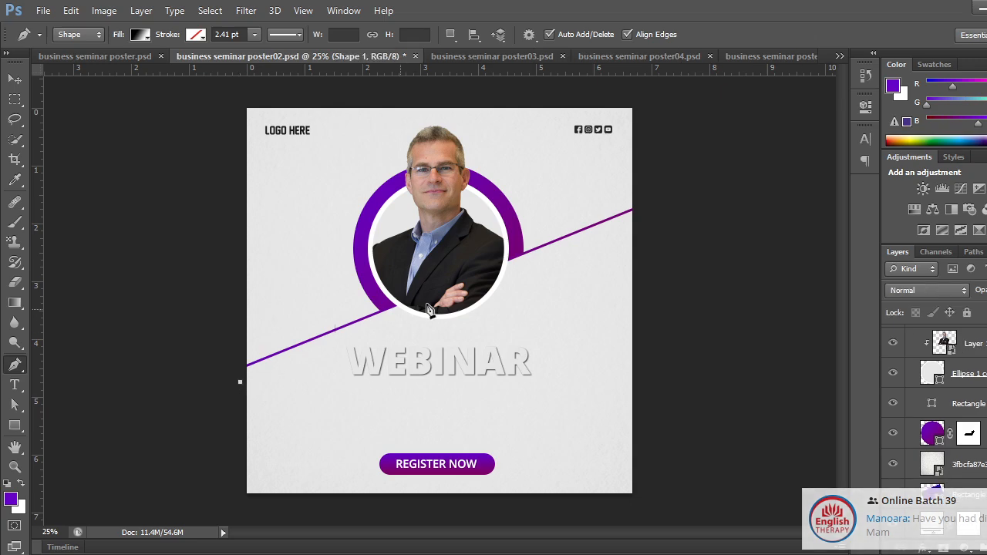
{"action": "left_click", "coordinate": [637, 220]}
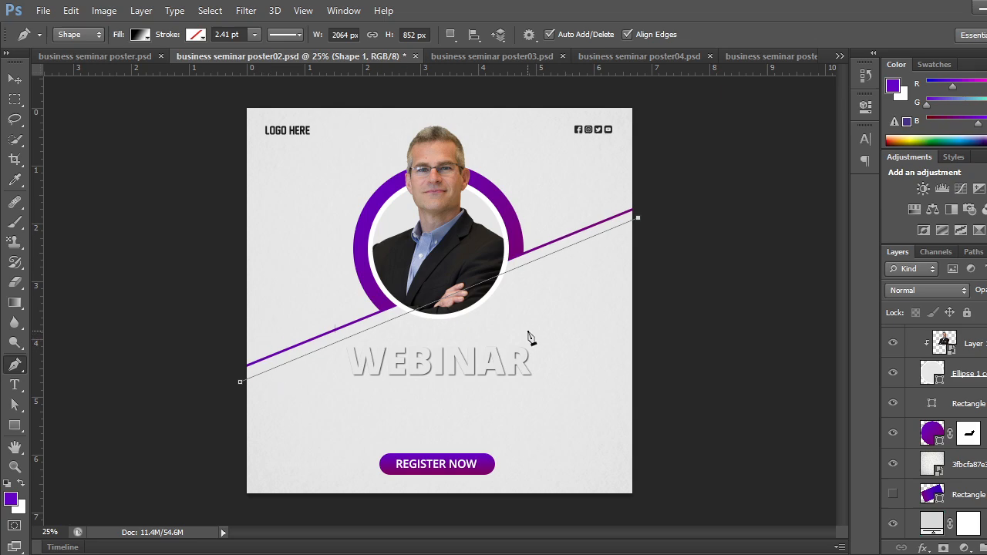
{"action": "key", "text": "Return"}
{"action": "left_click", "coordinate": [638, 223]}
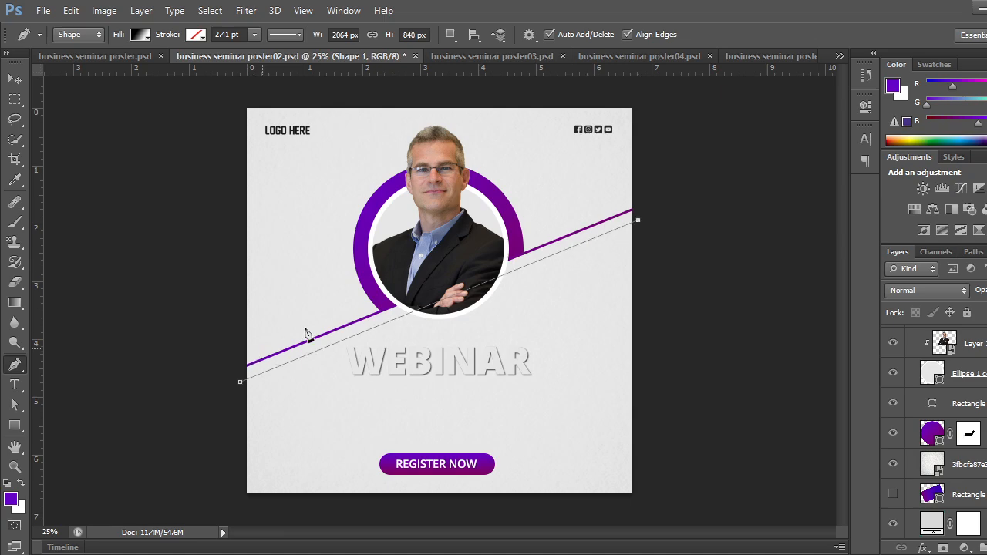
{"action": "left_click", "coordinate": [638, 500]}
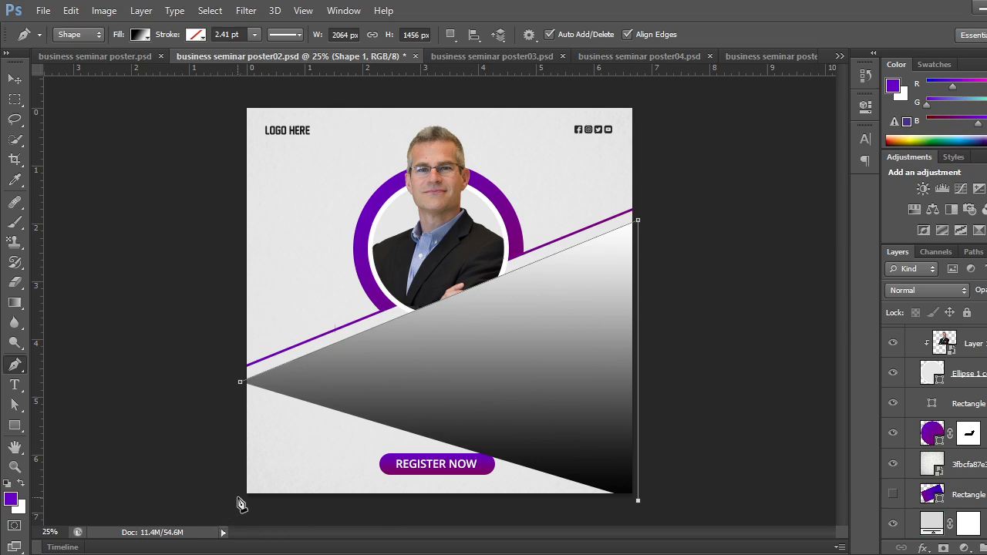
{"action": "left_click", "coordinate": [239, 500]}
{"action": "left_click", "coordinate": [240, 383]}
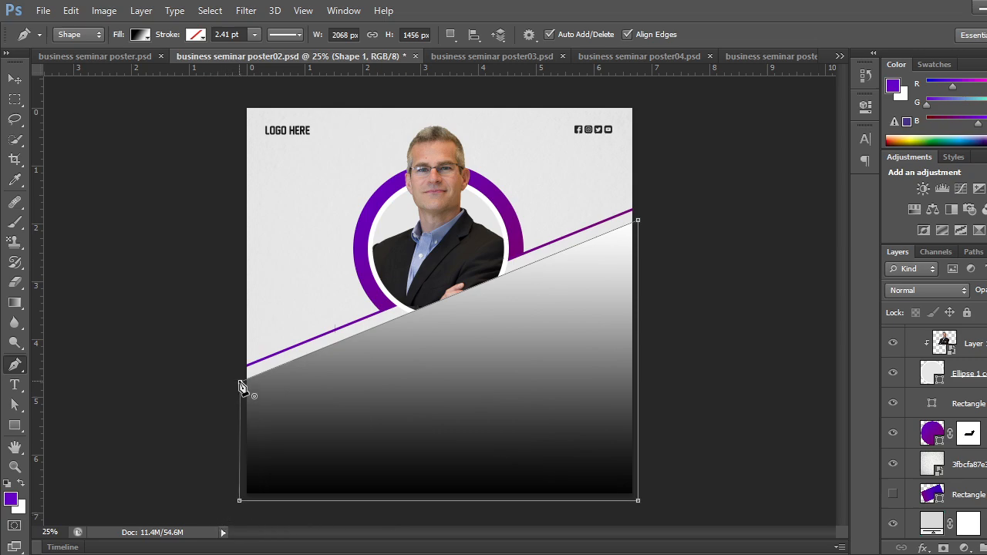
Try several preset gradient fills on the pen-drawn shape, ending with the yellow, violet, orange and blue gradient.
{"action": "left_click", "coordinate": [141, 35]}
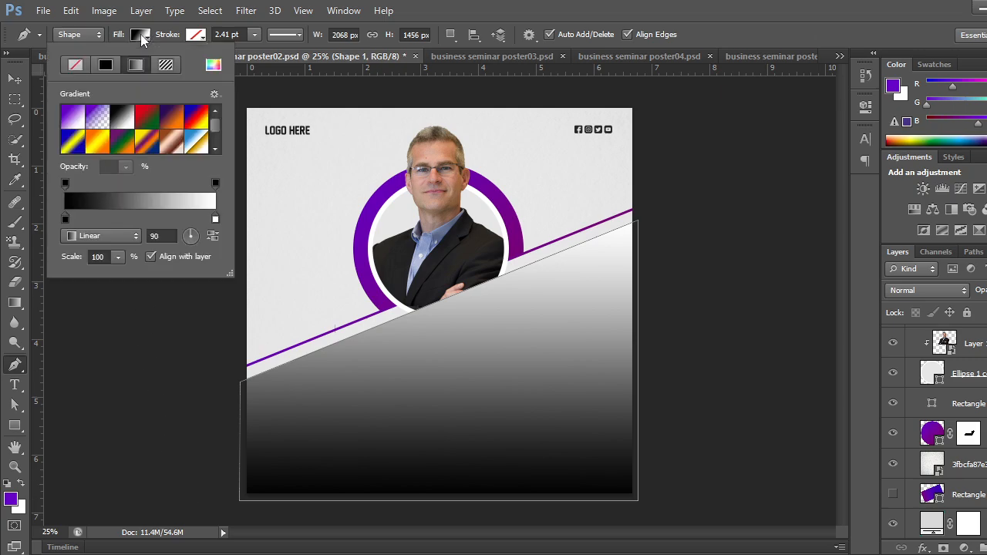
{"action": "left_click", "coordinate": [154, 120]}
{"action": "left_click", "coordinate": [173, 125]}
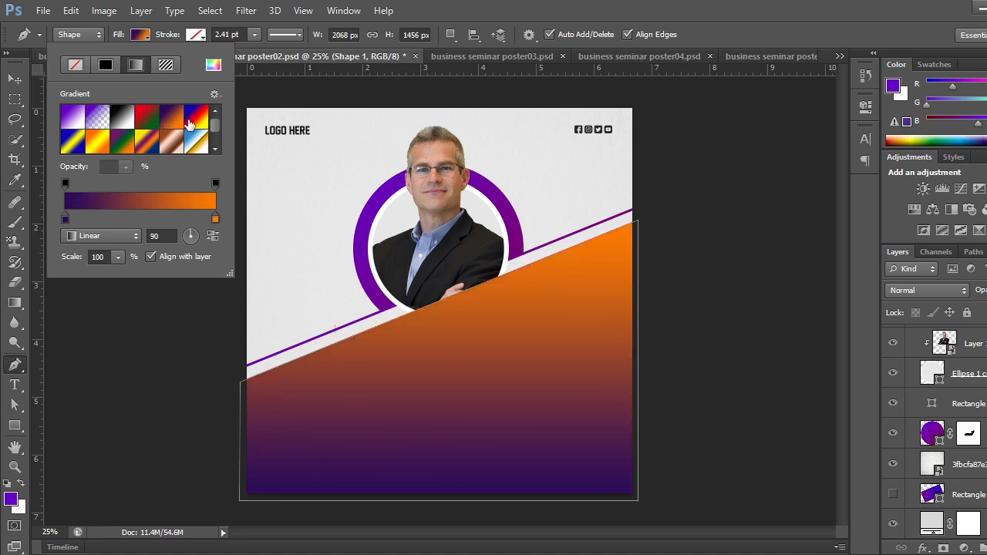
{"action": "left_click", "coordinate": [194, 122]}
{"action": "left_click", "coordinate": [170, 143]}
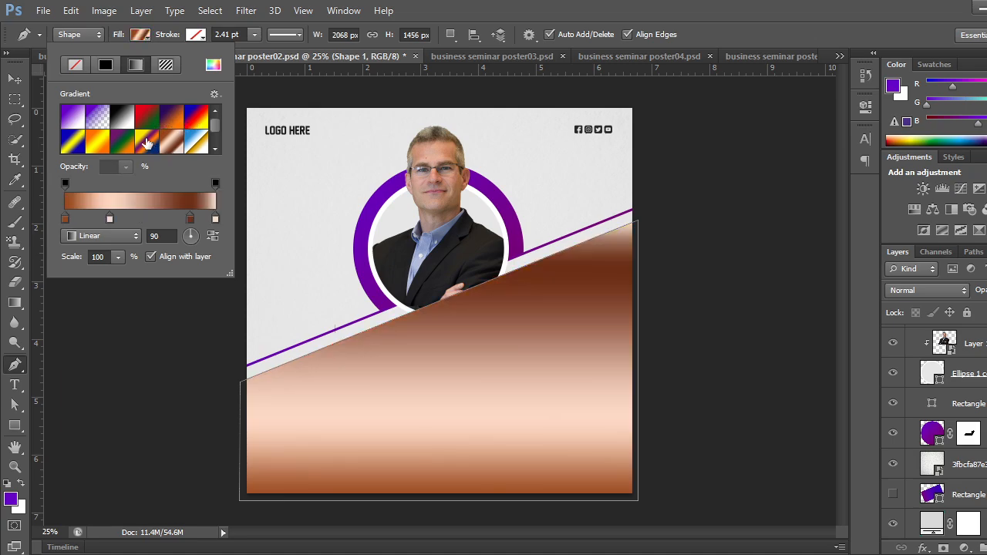
{"action": "left_click", "coordinate": [147, 144]}
{"action": "left_click", "coordinate": [23, 77]}
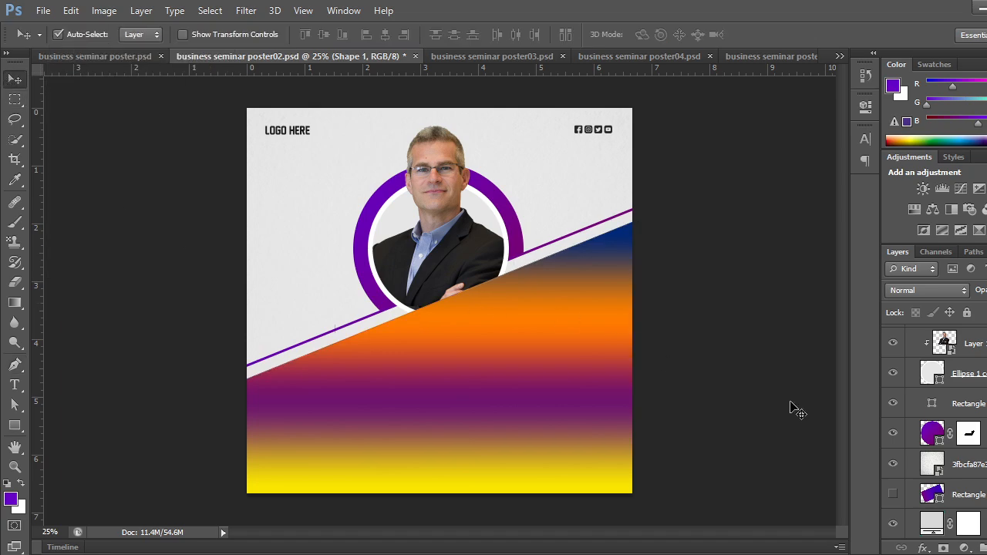
Delete the pen-drawn gradient shape and make the original slanted purple rectangle layer visible.
{"action": "scroll", "coordinate": [971, 432], "scroll_direction": "down", "scroll_amount": 1}
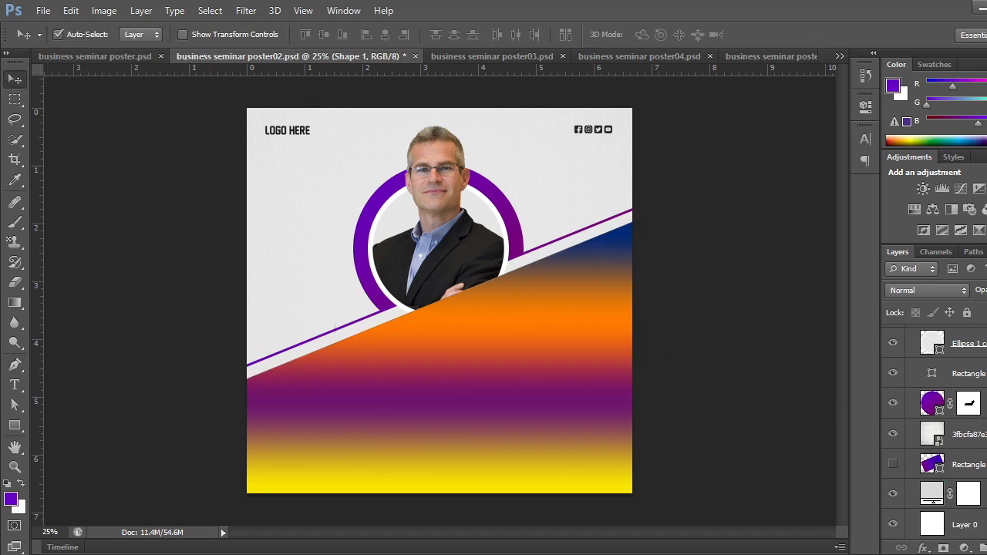
{"action": "left_click", "coordinate": [550, 399]}
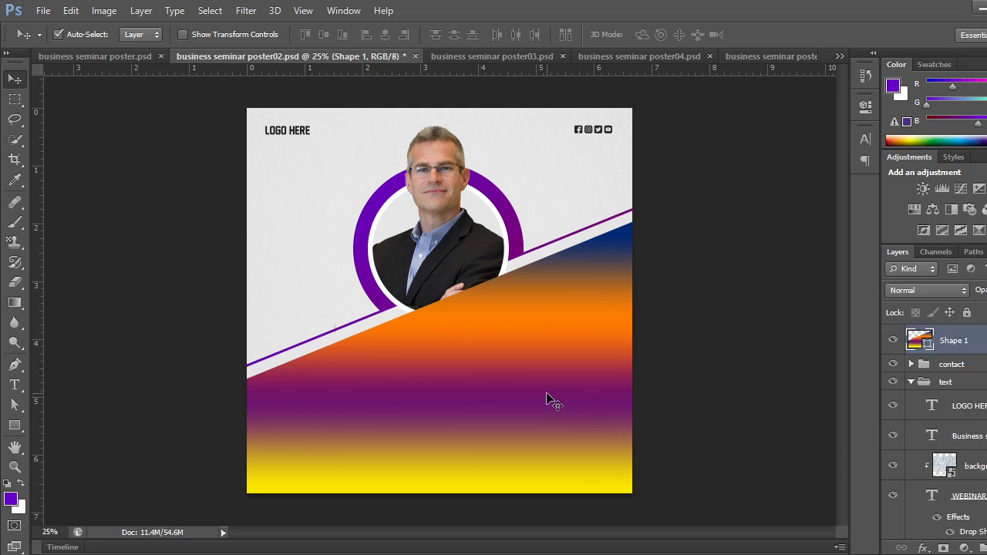
{"action": "key", "text": "Delete"}
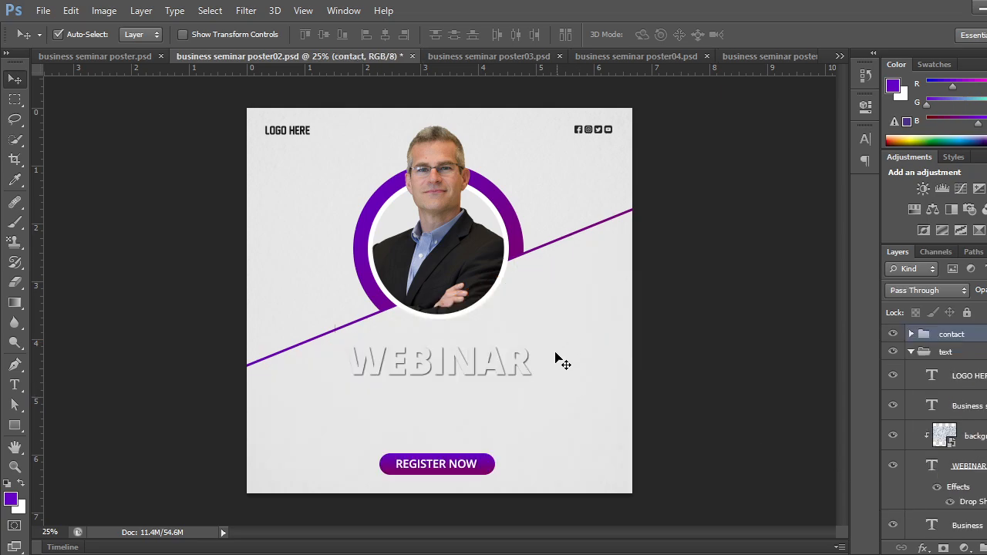
{"action": "scroll", "coordinate": [919, 464], "scroll_direction": "down", "scroll_amount": 5}
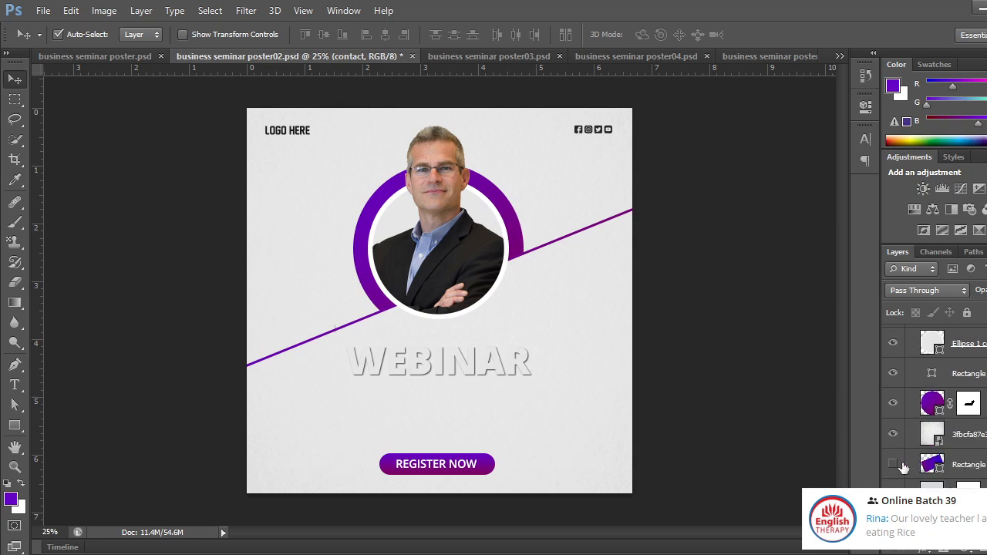
{"action": "left_click", "coordinate": [894, 465]}
Collapse the background and text layer groups in business seminar poster02.psd.
{"action": "scroll", "coordinate": [941, 400], "scroll_direction": "up", "scroll_amount": 4}
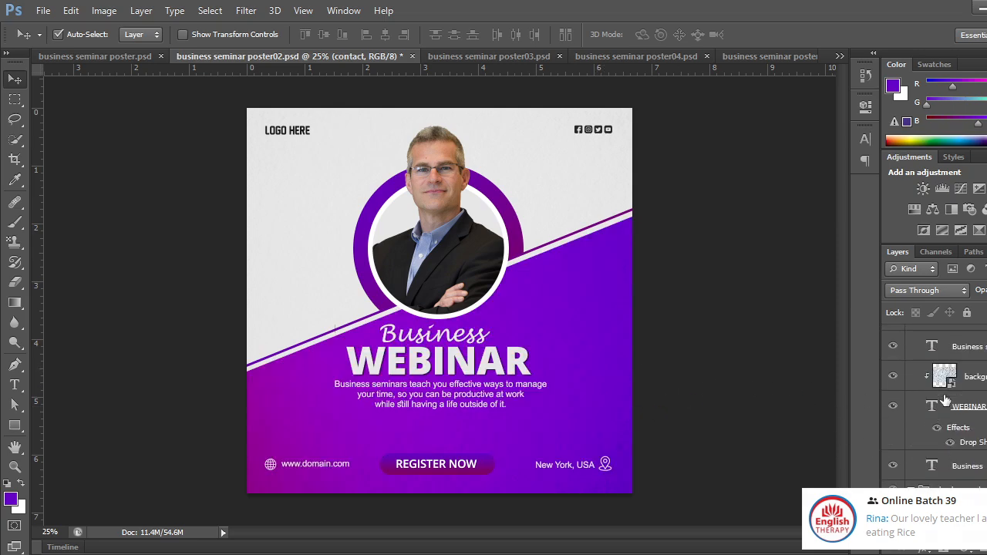
{"action": "left_click", "coordinate": [913, 404]}
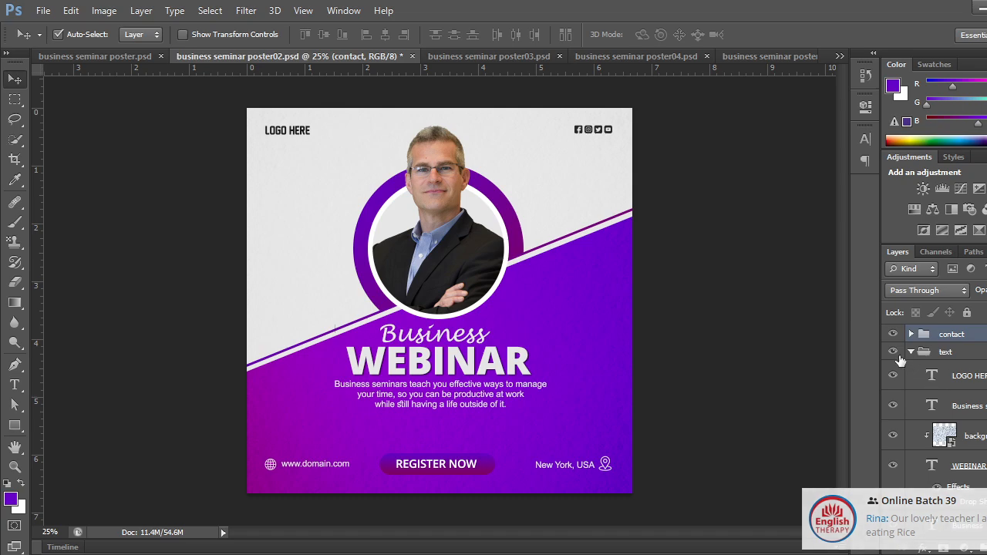
{"action": "left_click", "coordinate": [911, 352]}
Compare the first poster with poster02, hiding and re-showing poster02's slanted purple rectangle to reveal how the two designs differ.
{"action": "left_click", "coordinate": [128, 57]}
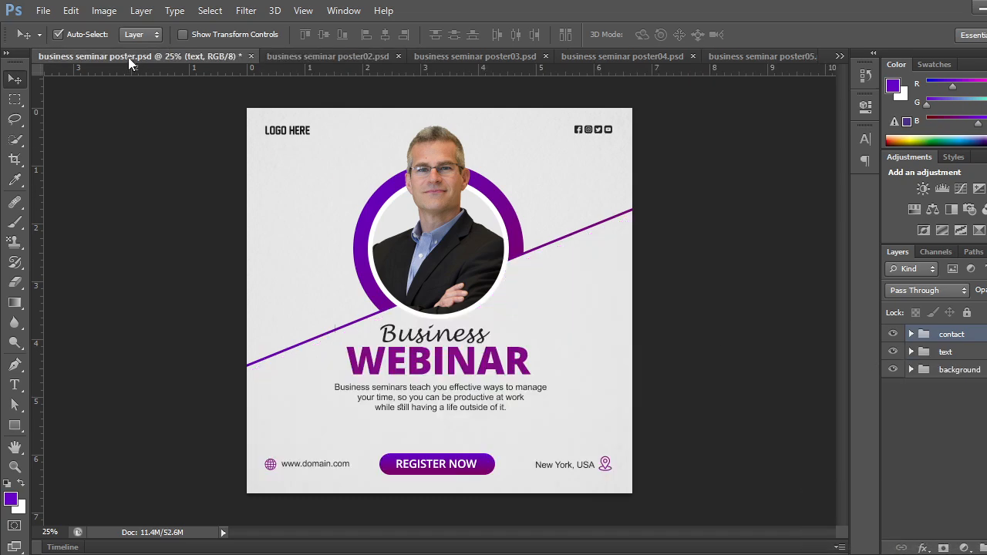
{"action": "left_click", "coordinate": [322, 56]}
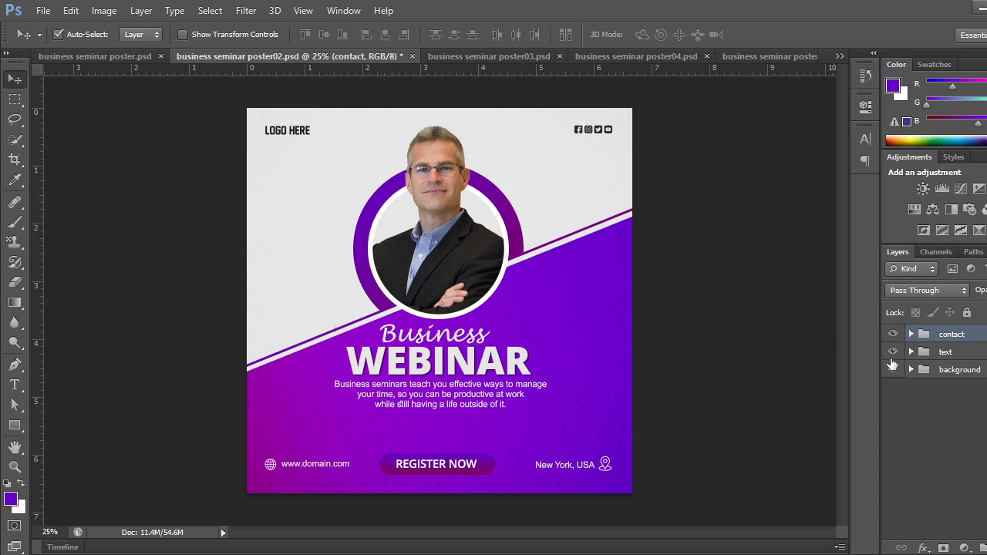
{"action": "left_click", "coordinate": [565, 347]}
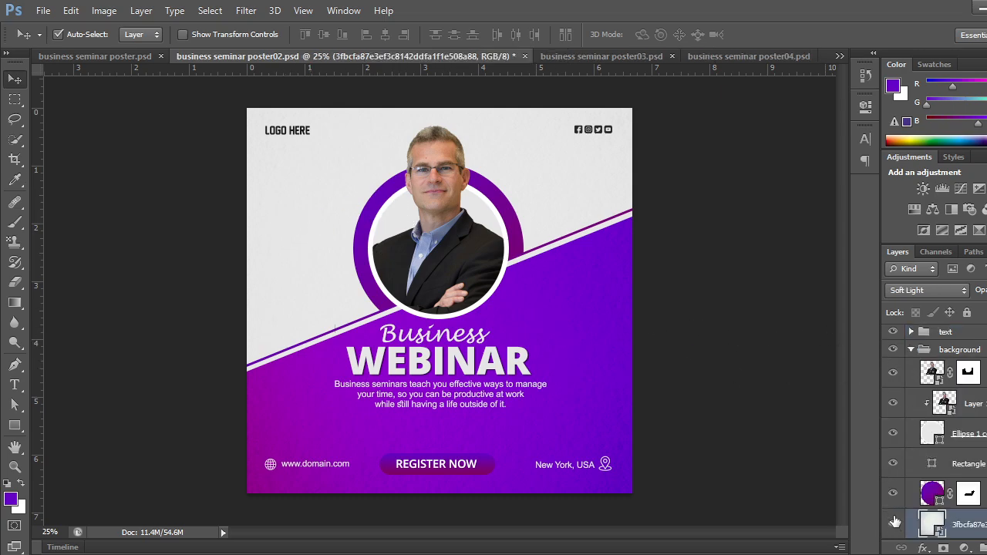
{"action": "scroll", "coordinate": [894, 523], "scroll_direction": "down", "scroll_amount": 2}
{"action": "left_click", "coordinate": [893, 484]}
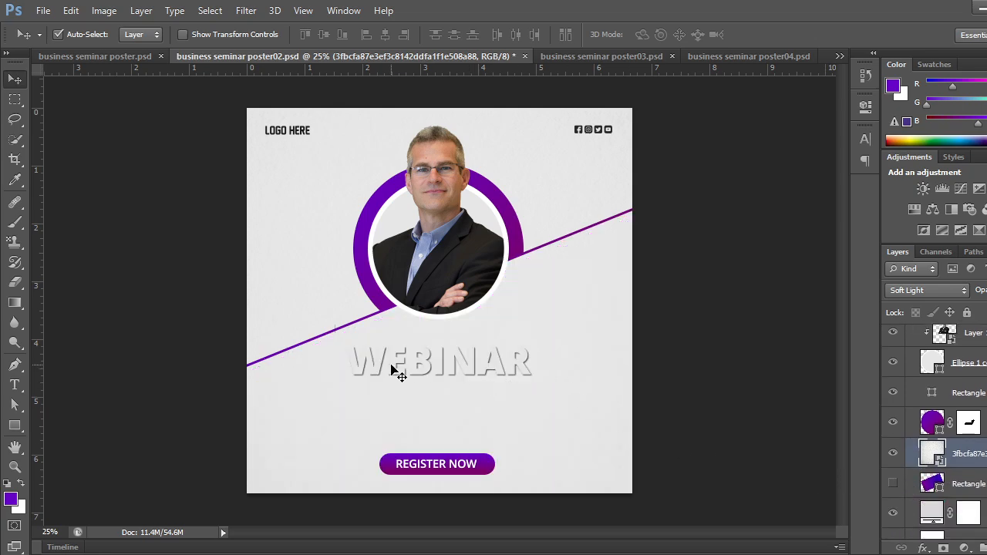
{"action": "left_click", "coordinate": [99, 56]}
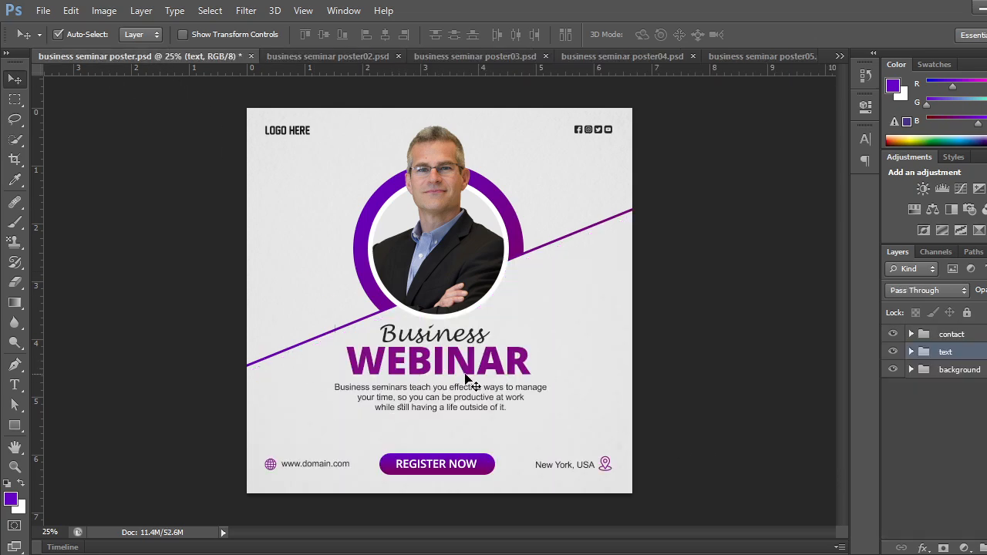
{"action": "left_click", "coordinate": [302, 55]}
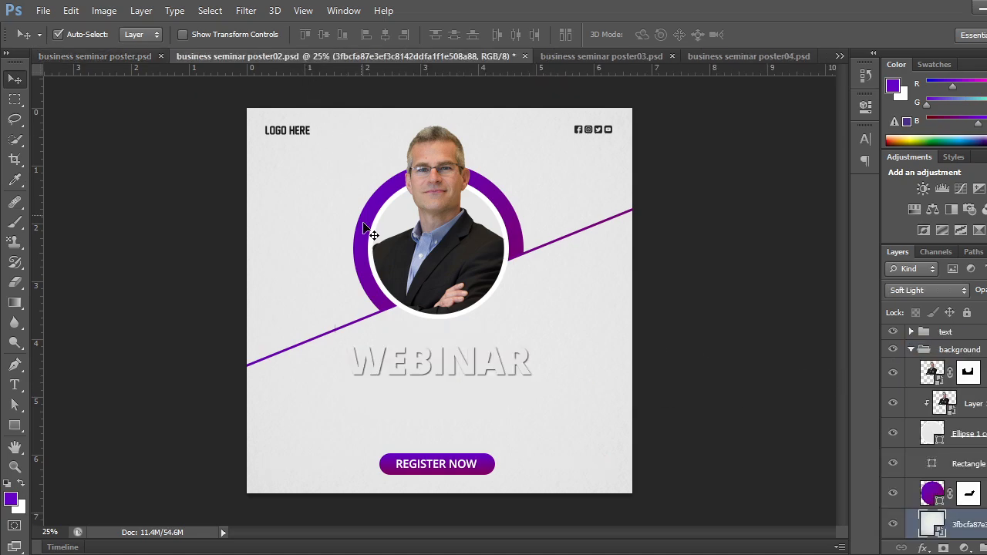
{"action": "scroll", "coordinate": [907, 514], "scroll_direction": "down", "scroll_amount": 3}
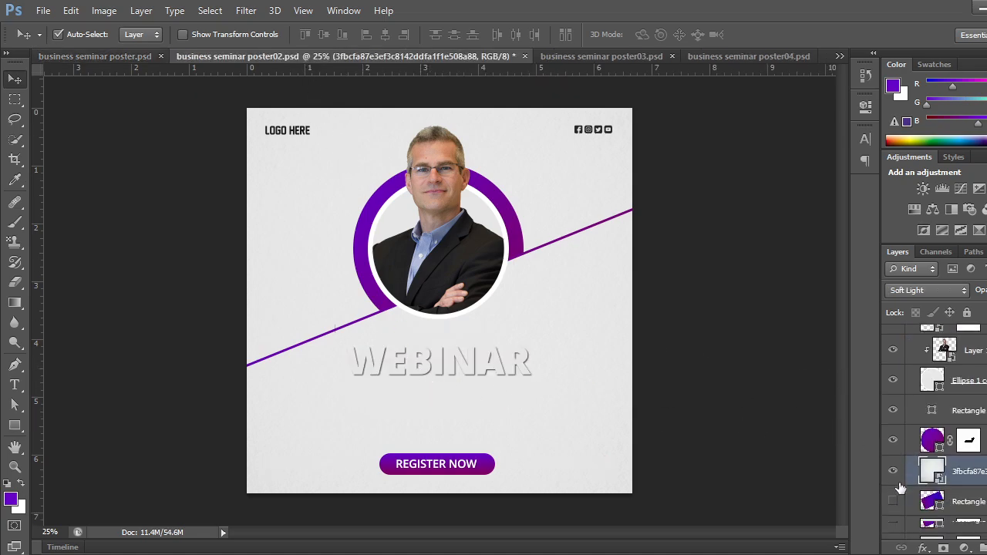
{"action": "left_click", "coordinate": [893, 484]}
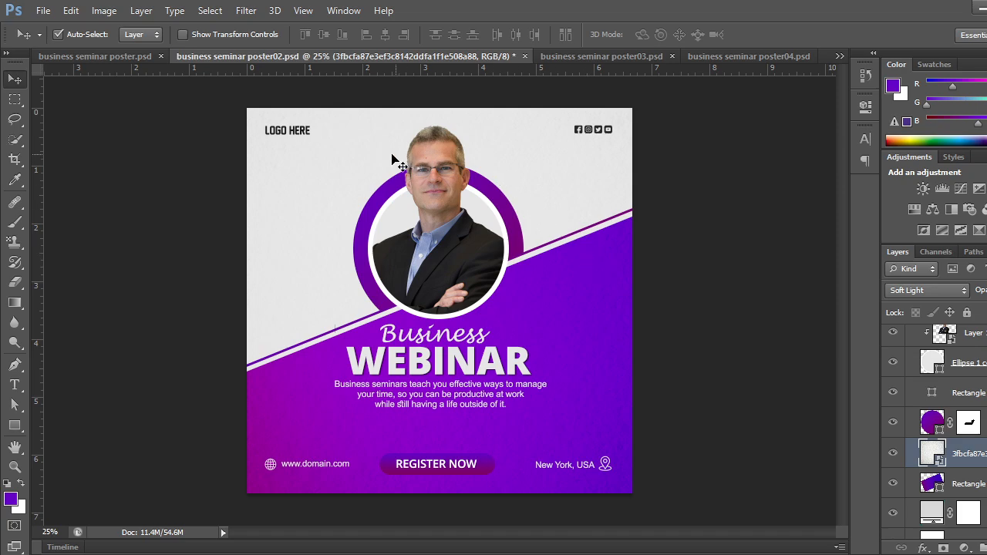
View business seminar poster03, the first business seminar poster and poster04 to compare their layouts.
{"action": "left_click", "coordinate": [577, 57]}
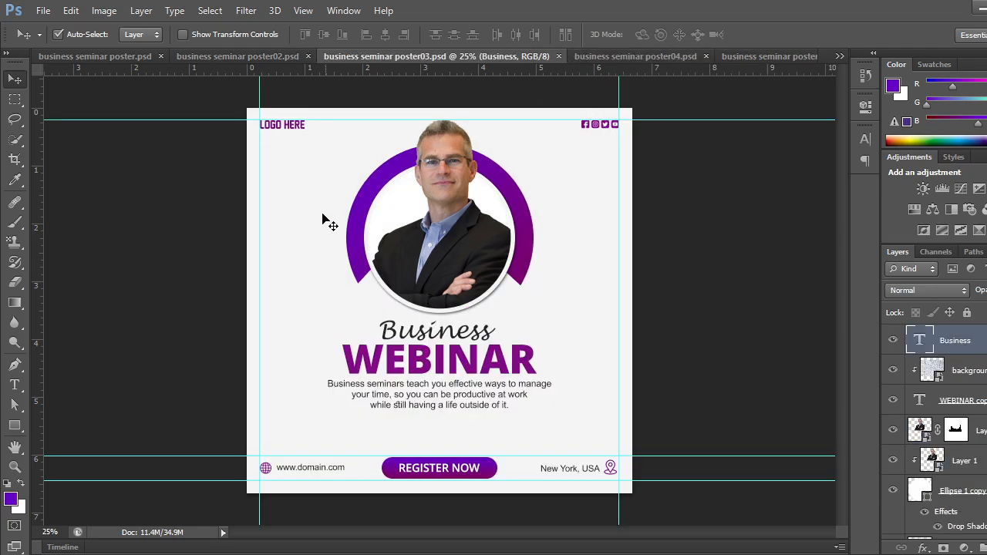
{"action": "left_click", "coordinate": [77, 55]}
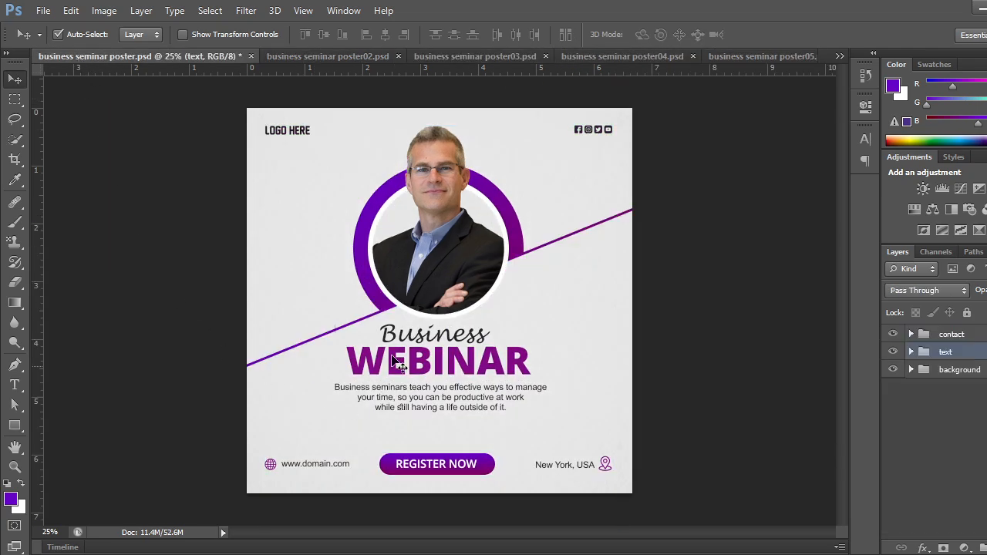
{"action": "left_click", "coordinate": [639, 56]}
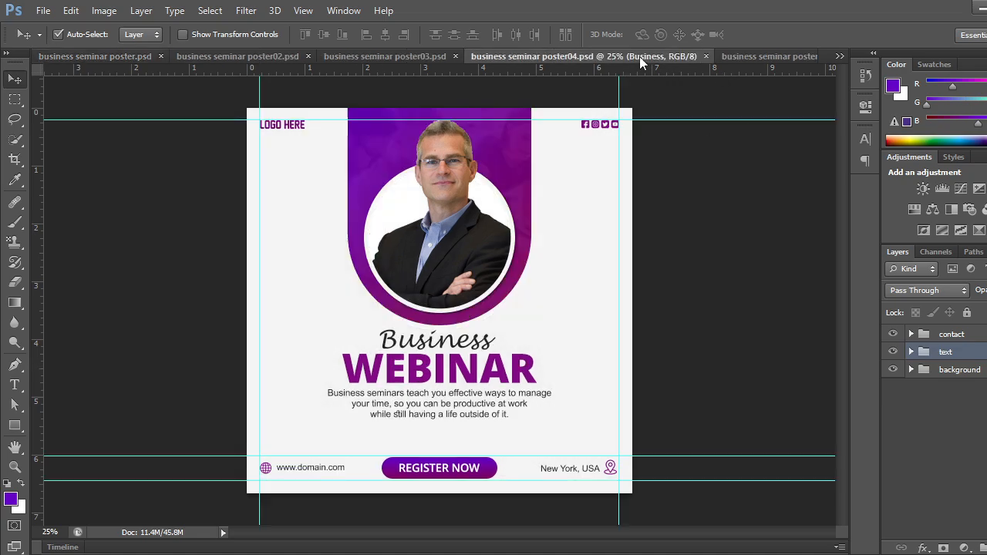
In business seminar poster03.psd, convert the locked Background into a regular layer.
{"action": "left_click", "coordinate": [419, 60]}
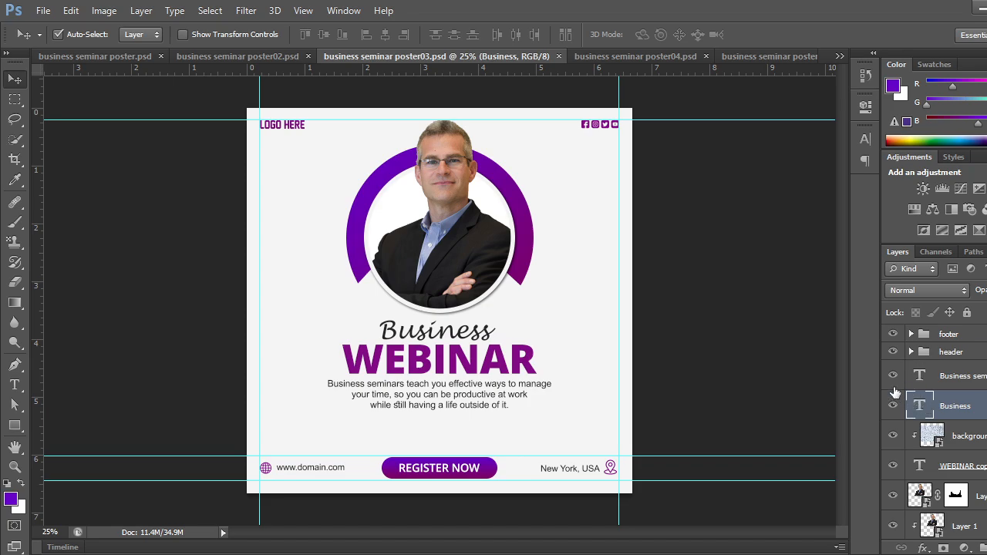
{"action": "left_click", "coordinate": [963, 378]}
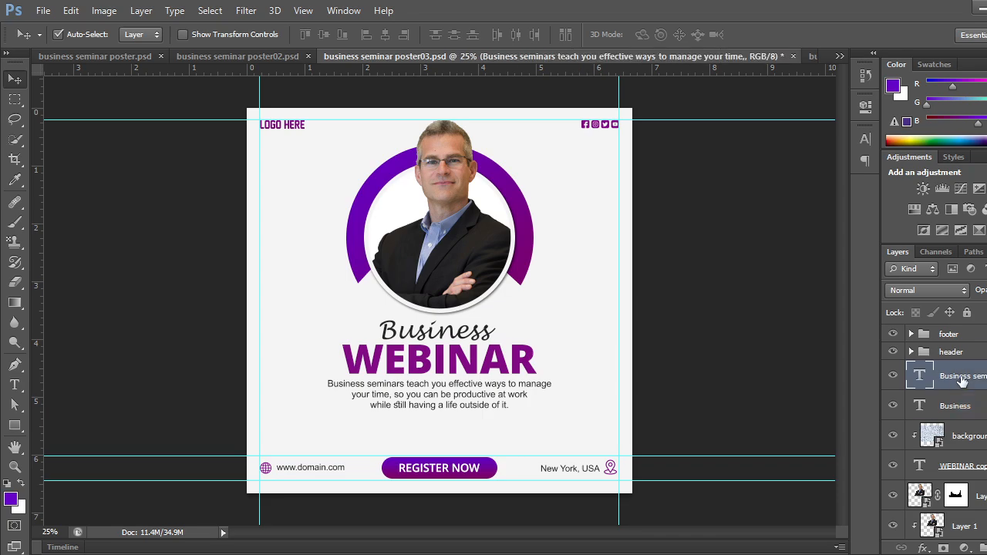
{"action": "scroll", "coordinate": [962, 378], "scroll_direction": "down", "scroll_amount": 5}
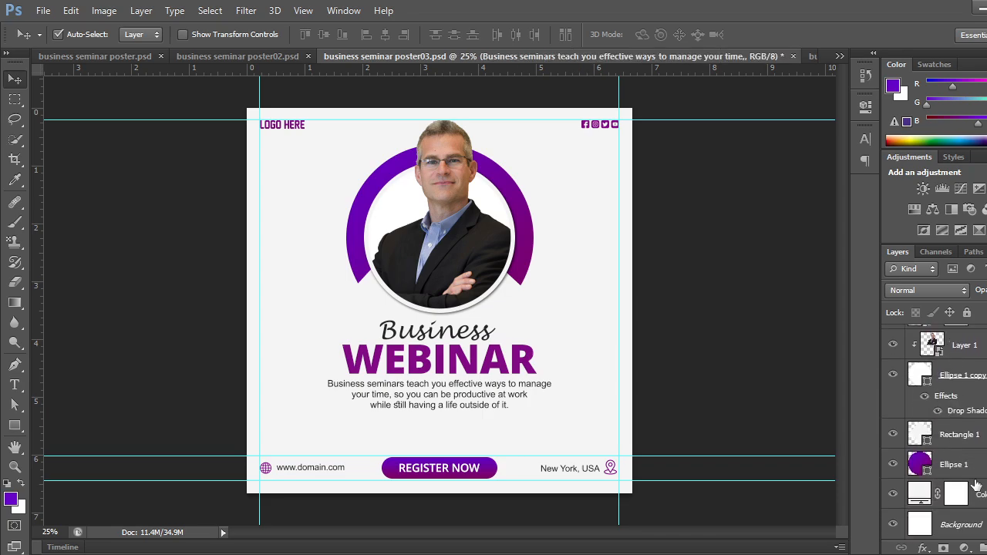
{"action": "double_click", "coordinate": [956, 524]}
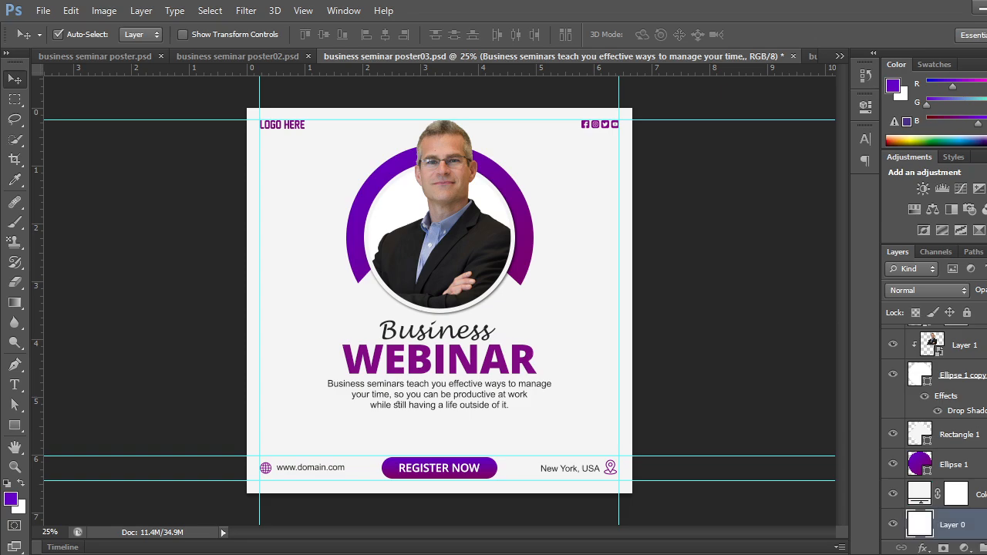
Group all poster03 layers from the bottom background layer up to the description text, leaving out the header and footer groups.
{"action": "scroll", "coordinate": [984, 398], "scroll_direction": "up", "scroll_amount": 5}
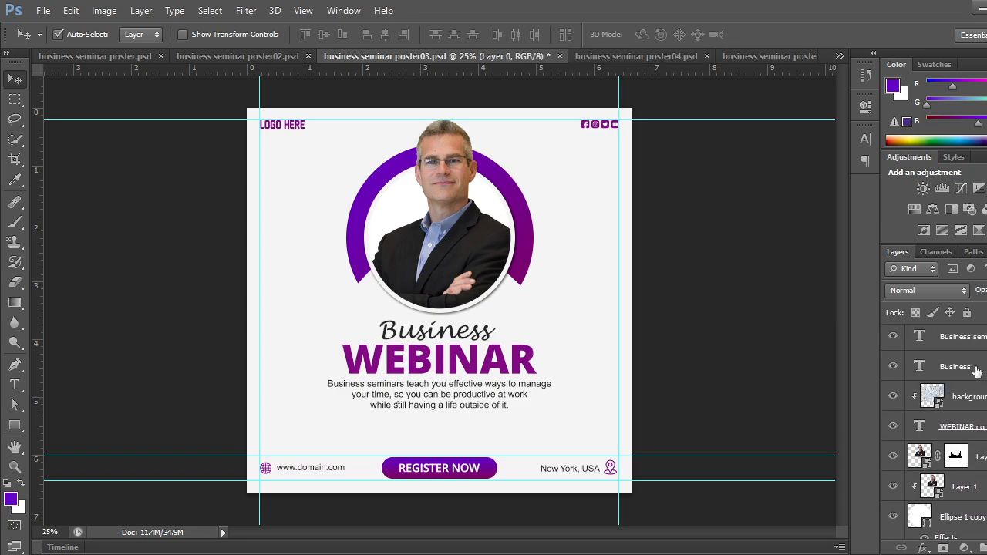
{"action": "scroll", "coordinate": [976, 371], "scroll_direction": "up", "scroll_amount": 2}
{"action": "left_click", "coordinate": [977, 378], "text": "shift"}
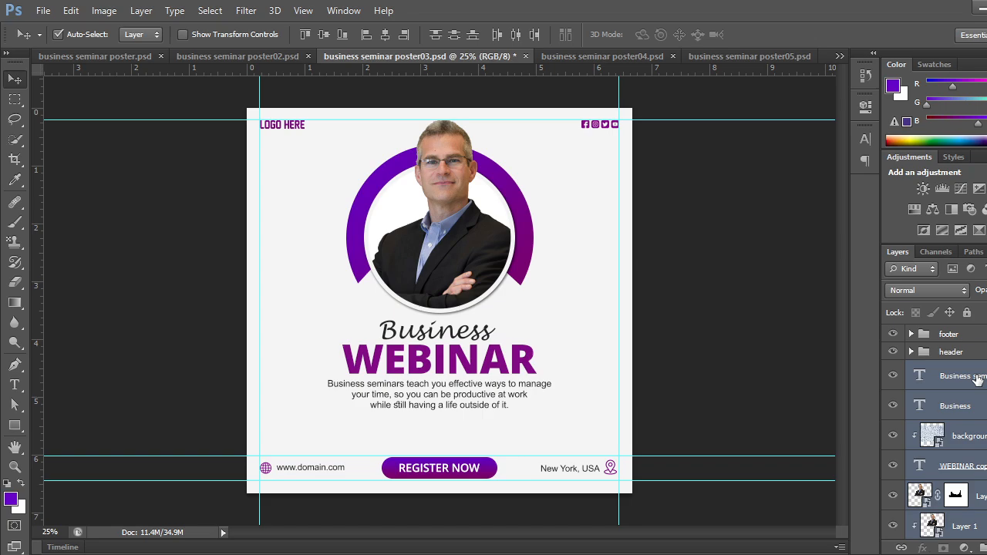
{"action": "key", "text": "ctrl+g"}
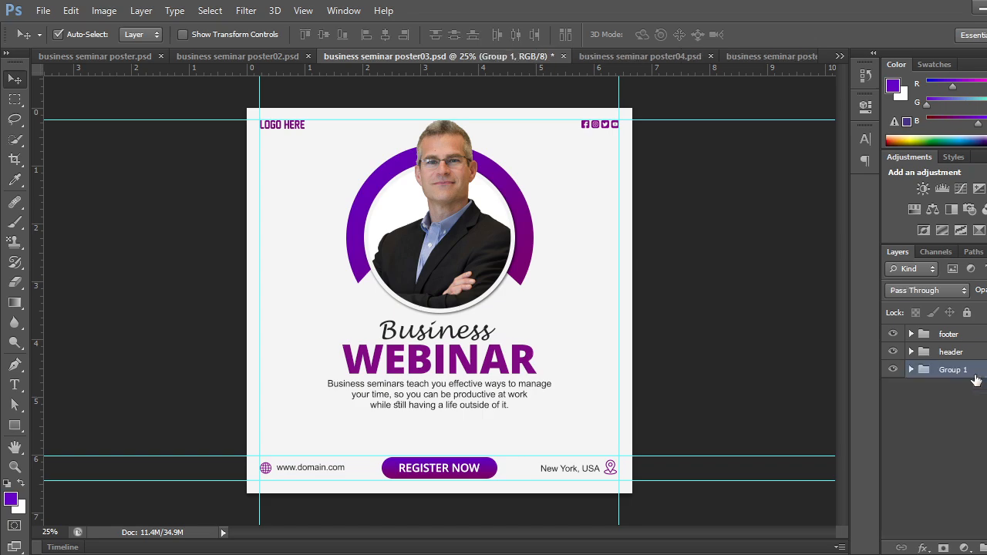
Hide and re-show the new group, the header group and the footer group in turn to show what each contains.
{"action": "left_click", "coordinate": [893, 371]}
{"action": "left_click", "coordinate": [893, 371]}
{"action": "left_click", "coordinate": [893, 372]}
{"action": "left_click", "coordinate": [893, 371]}
{"action": "left_click", "coordinate": [893, 372]}
{"action": "left_click", "coordinate": [893, 372]}
{"action": "left_click", "coordinate": [893, 352]}
{"action": "left_click", "coordinate": [893, 353]}
{"action": "left_click", "coordinate": [893, 353]}
{"action": "left_click", "coordinate": [893, 353]}
{"action": "left_click", "coordinate": [893, 335]}
{"action": "left_click", "coordinate": [893, 334]}
{"action": "left_click", "coordinate": [893, 335]}
{"action": "left_click", "coordinate": [893, 335]}
{"action": "left_click", "coordinate": [893, 370]}
{"action": "left_click", "coordinate": [893, 369]}
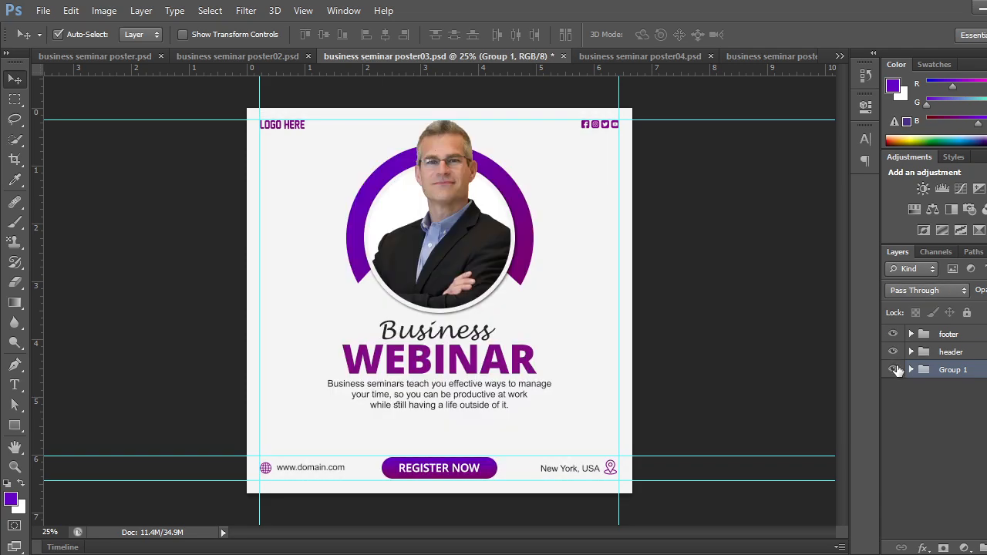
Rename the new layer group as text and background.
{"action": "double_click", "coordinate": [957, 371]}
{"action": "type", "text": "text and back"}
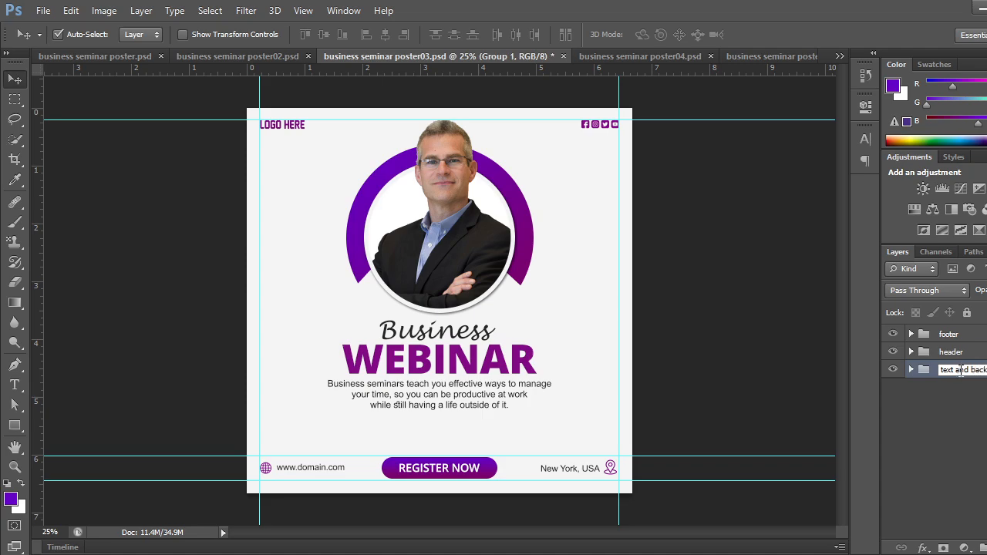
{"action": "left_click", "coordinate": [960, 417]}
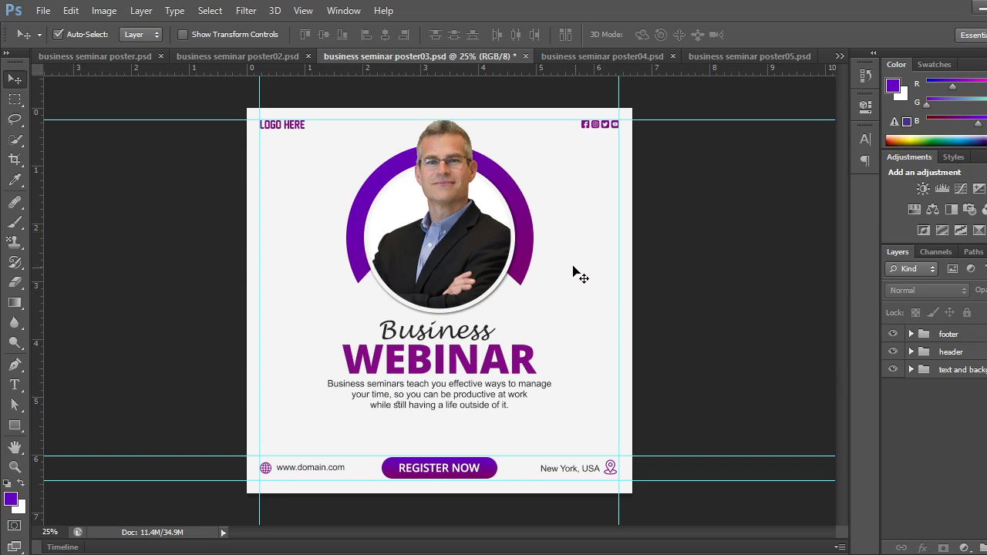
Expand the text and background group and hide its photo layers, white circle, rectangle and purple ellipse.
{"action": "left_click", "coordinate": [910, 369]}
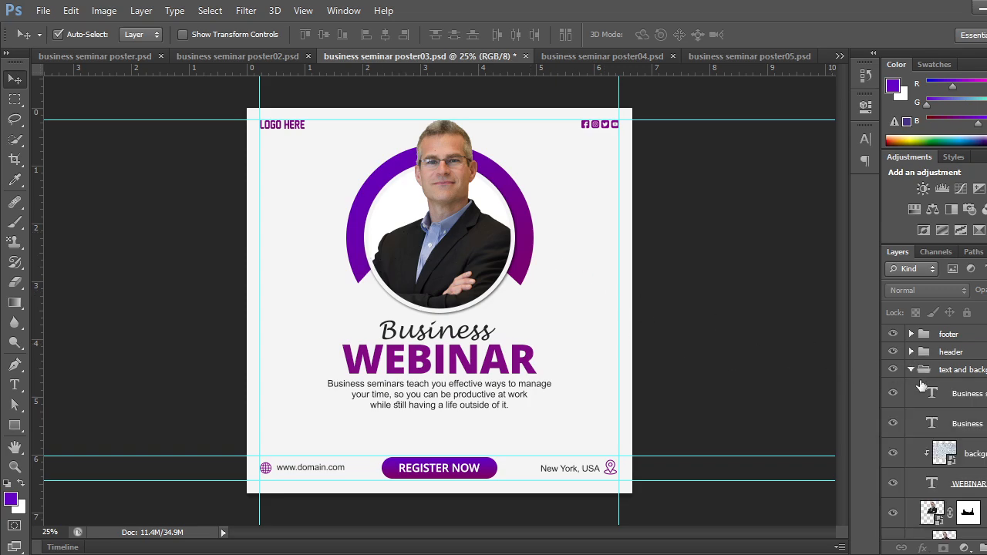
{"action": "scroll", "coordinate": [914, 432], "scroll_direction": "down", "scroll_amount": 3}
{"action": "scroll", "coordinate": [899, 455], "scroll_direction": "up", "scroll_amount": 3}
{"action": "scroll", "coordinate": [895, 395], "scroll_direction": "down", "scroll_amount": 5}
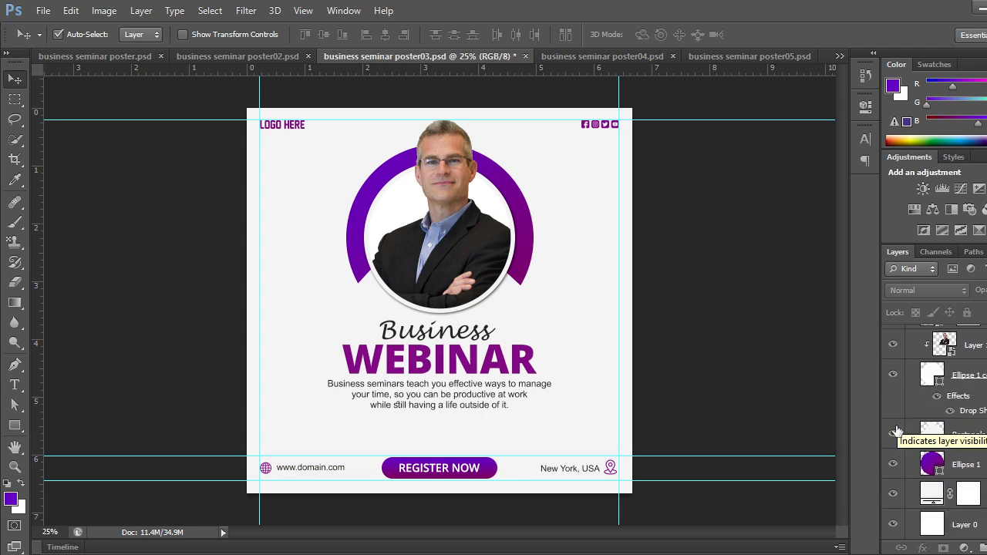
{"action": "left_click_drag", "start_coordinate": [897, 468], "coordinate": [894, 346]}
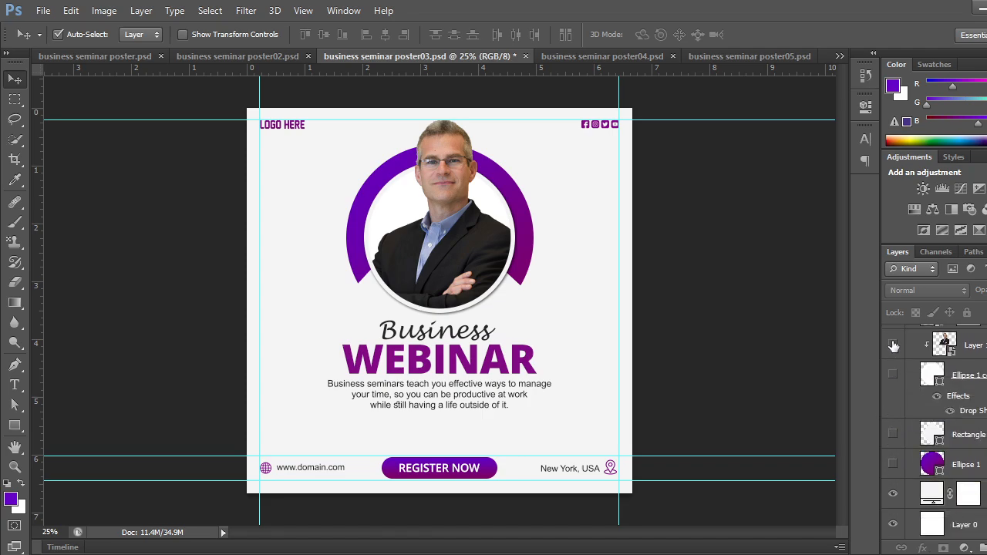
{"action": "left_click", "coordinate": [893, 345]}
{"action": "left_click", "coordinate": [893, 375]}
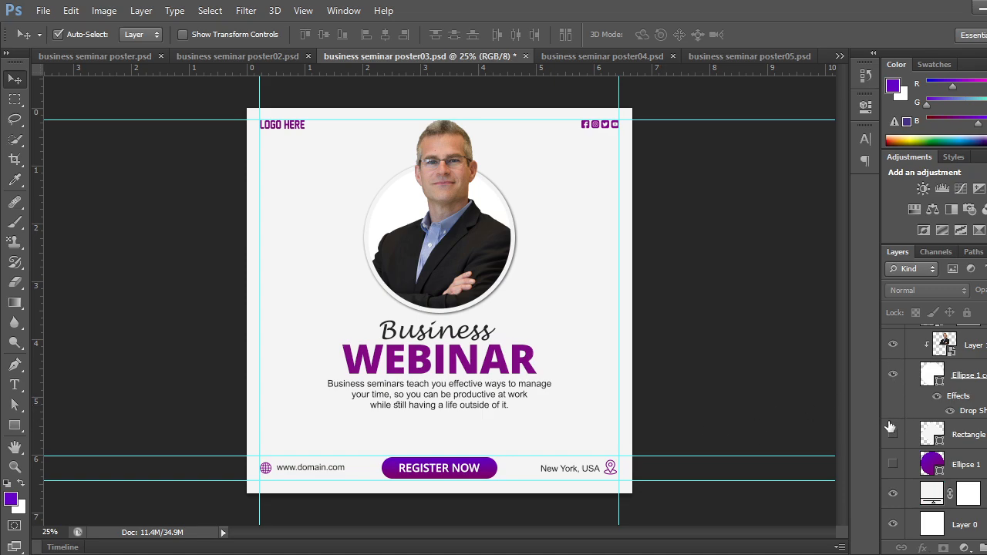
{"action": "scroll", "coordinate": [890, 427], "scroll_direction": "up", "scroll_amount": 1}
{"action": "left_click_drag", "start_coordinate": [889, 427], "coordinate": [893, 337]}
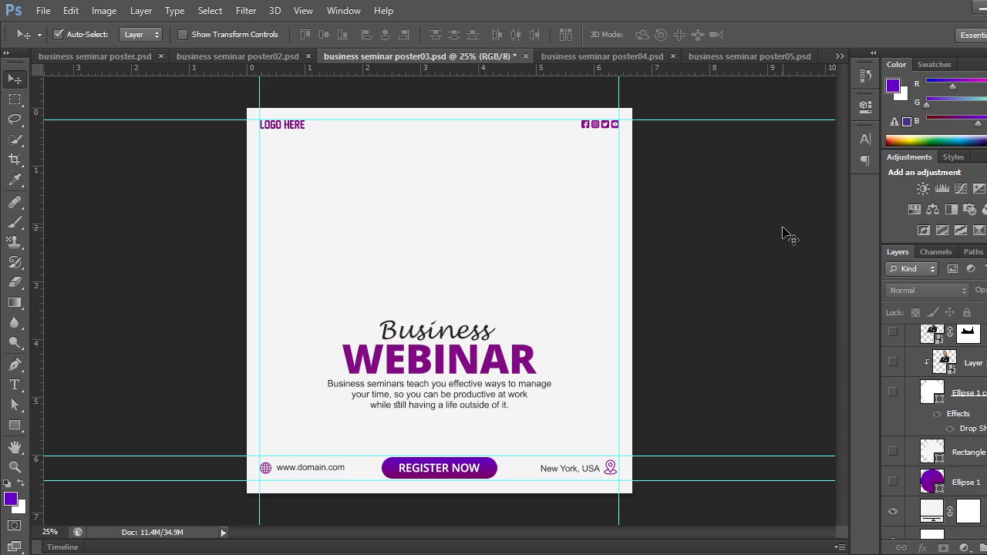
Hide the WEBINAR title with its texture, the Business text and the description text, and collapse the group.
{"action": "scroll", "coordinate": [932, 401], "scroll_direction": "up", "scroll_amount": 4}
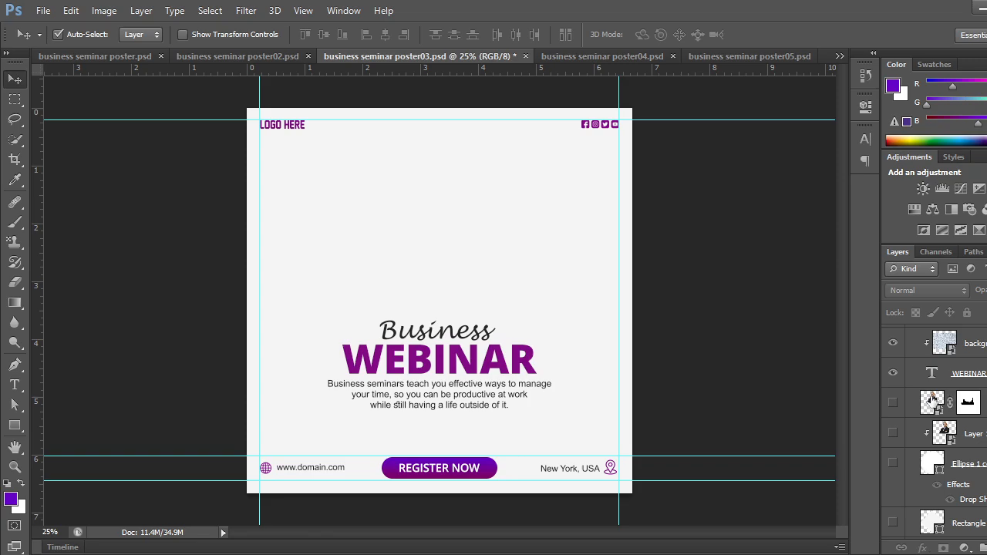
{"action": "left_click", "coordinate": [893, 344]}
{"action": "left_click", "coordinate": [893, 372]}
{"action": "scroll", "coordinate": [893, 372], "scroll_direction": "up", "scroll_amount": 2}
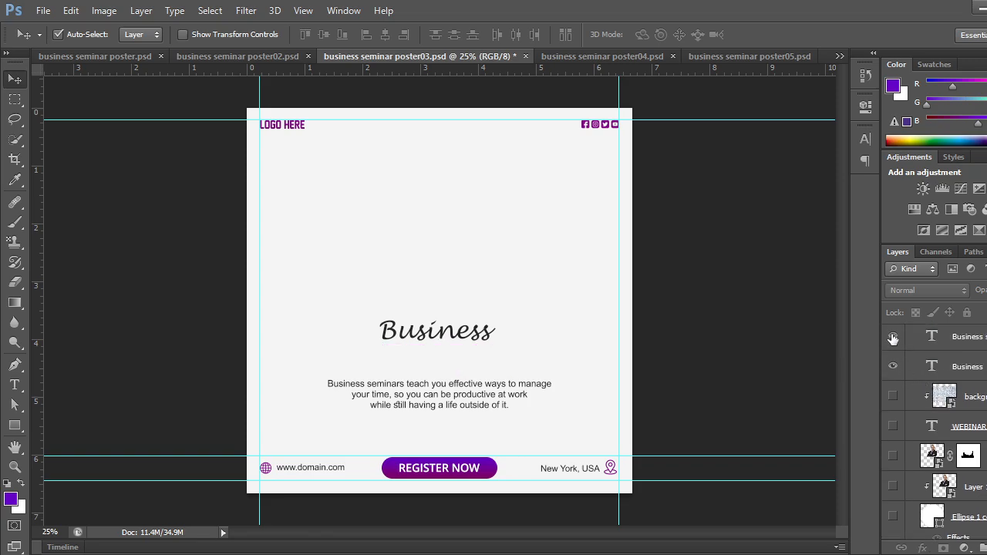
{"action": "left_click", "coordinate": [893, 337]}
{"action": "left_click", "coordinate": [893, 366]}
{"action": "scroll", "coordinate": [896, 377], "scroll_direction": "up", "scroll_amount": 2}
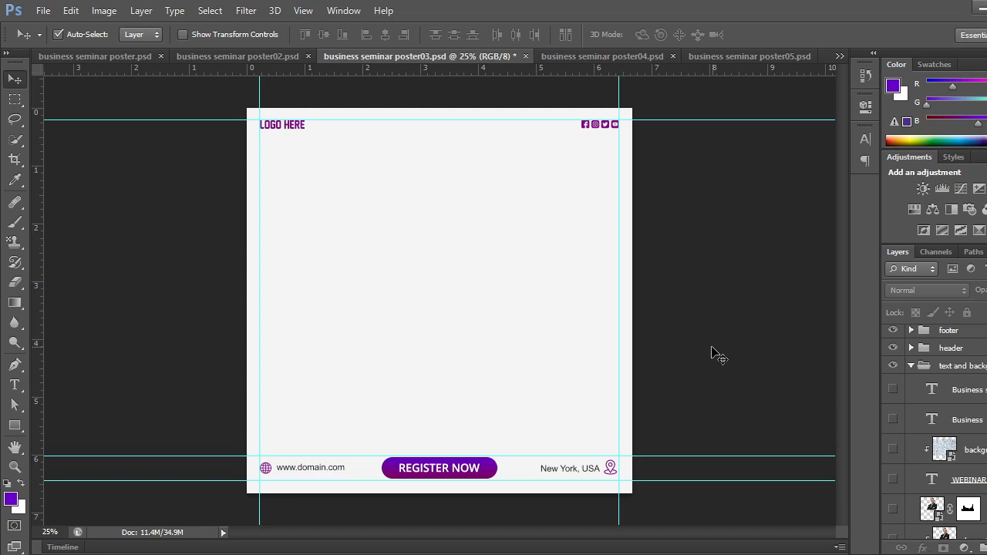
{"action": "left_click", "coordinate": [911, 367]}
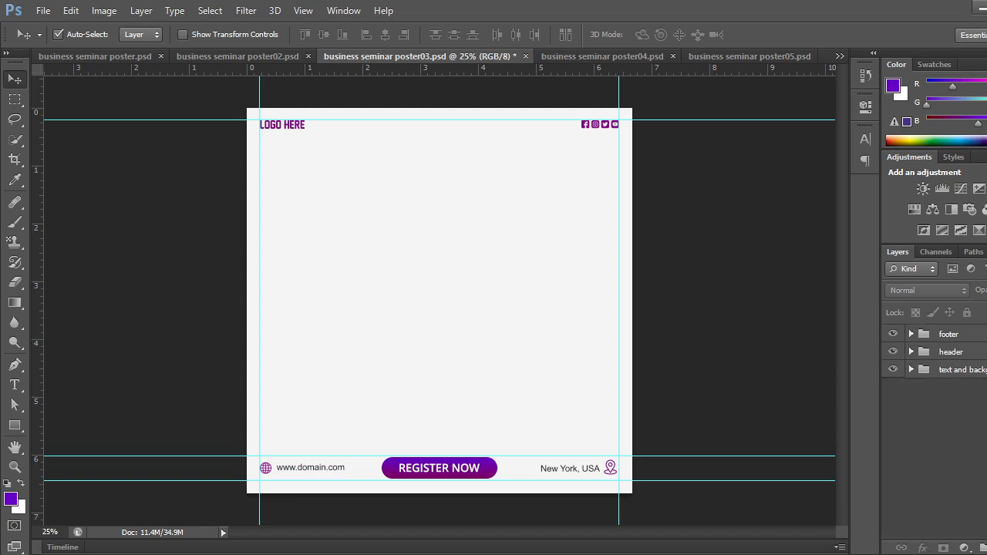
Draw a circle about 812 px in diameter in the poster's empty middle area with the Ellipse tool.
{"action": "left_click", "coordinate": [764, 363]}
{"action": "left_click", "coordinate": [15, 425]}
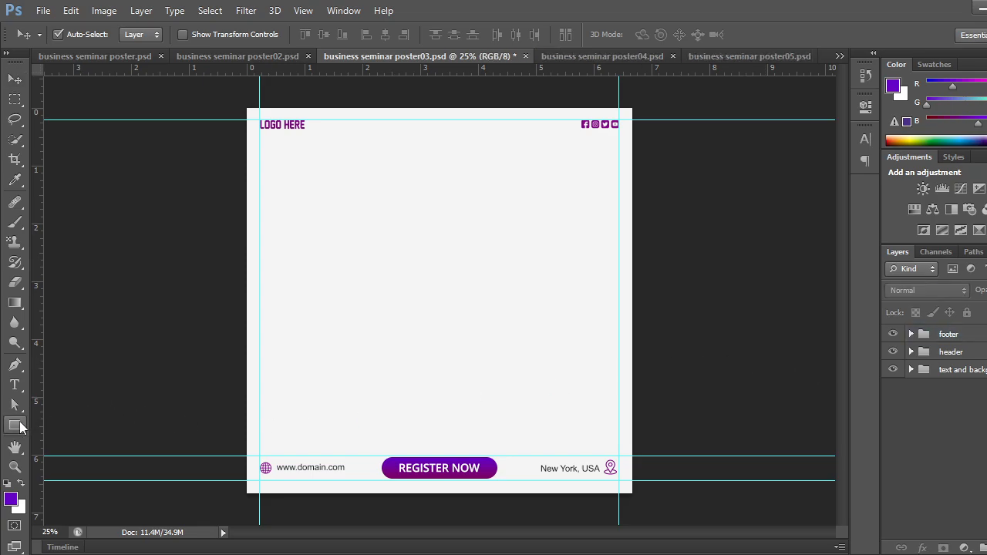
{"action": "left_click", "coordinate": [71, 452]}
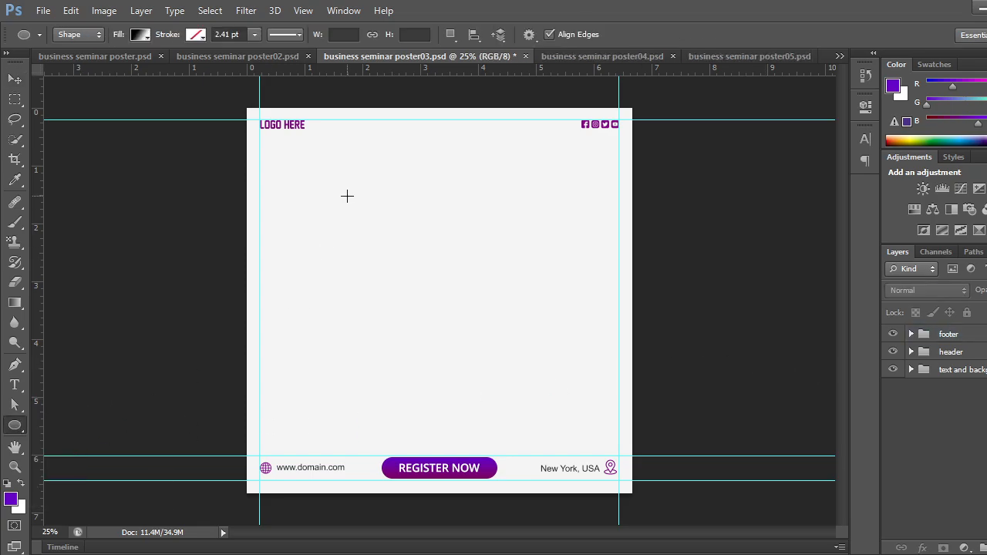
{"action": "left_click_drag", "start_coordinate": [347, 195], "coordinate": [505, 351]}
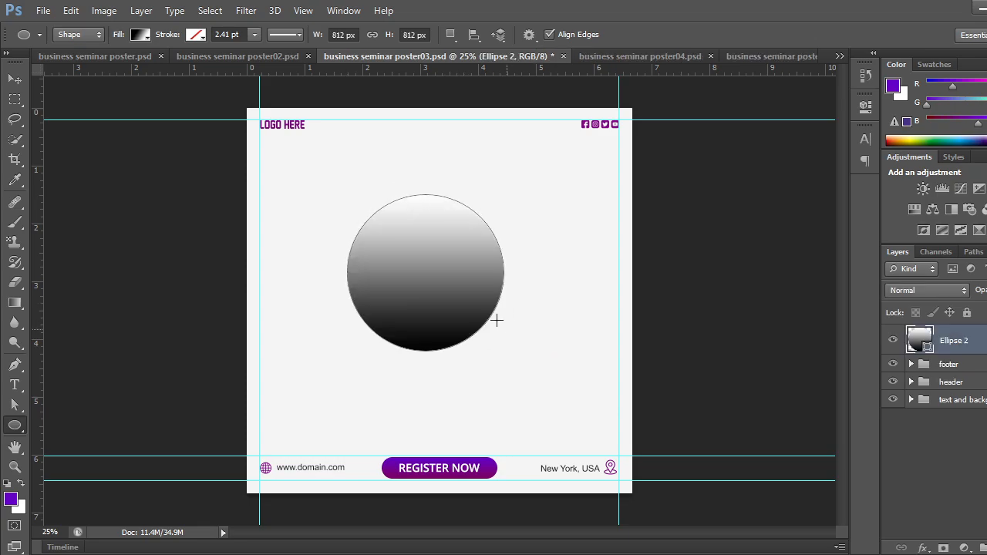
Fill the circle with a linear gradient from purple to #7b0068, sampling the end colour from the REGISTER NOW button.
{"action": "left_click", "coordinate": [138, 35]}
{"action": "left_click", "coordinate": [70, 117]}
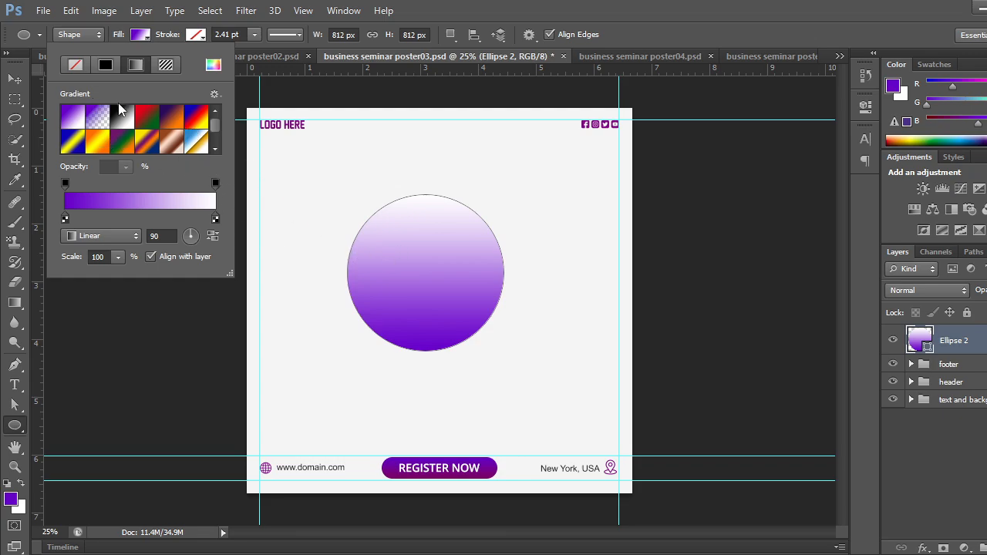
{"action": "double_click", "coordinate": [216, 219]}
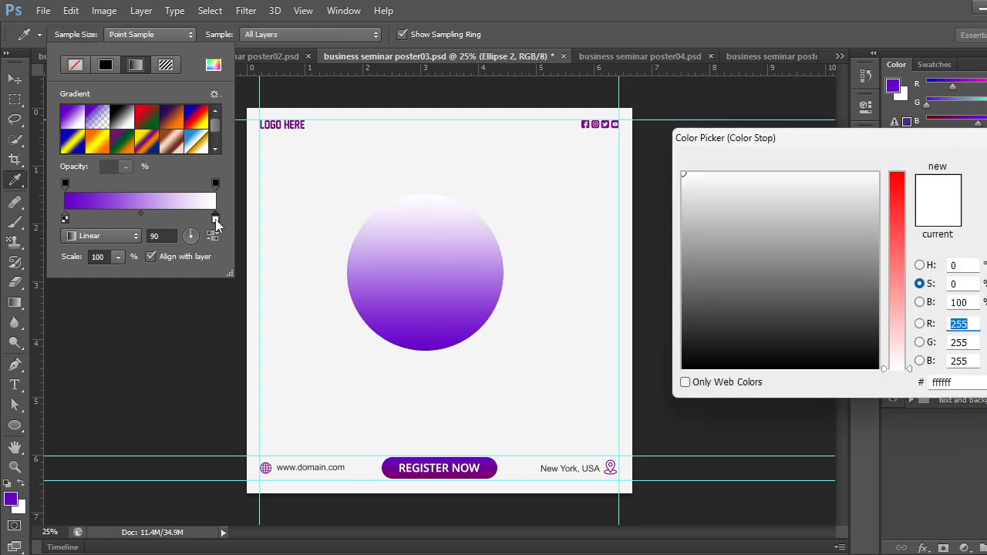
{"action": "left_click", "coordinate": [487, 475]}
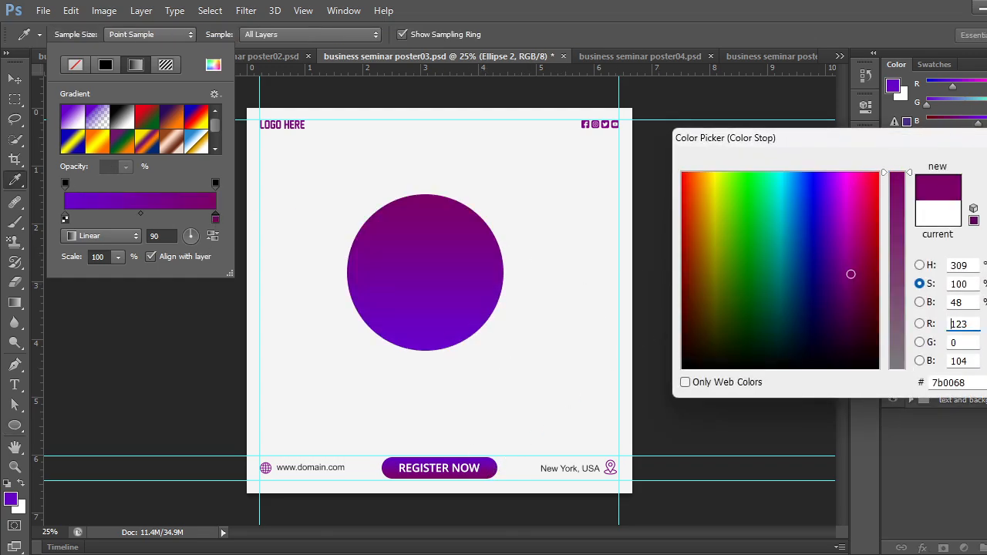
{"action": "key", "text": "Return"}
{"action": "key", "text": "Return"}
Switch to Google Meet, admit the participant waiting to join, and return to Photoshop.
{"action": "left_click", "coordinate": [751, 501]}
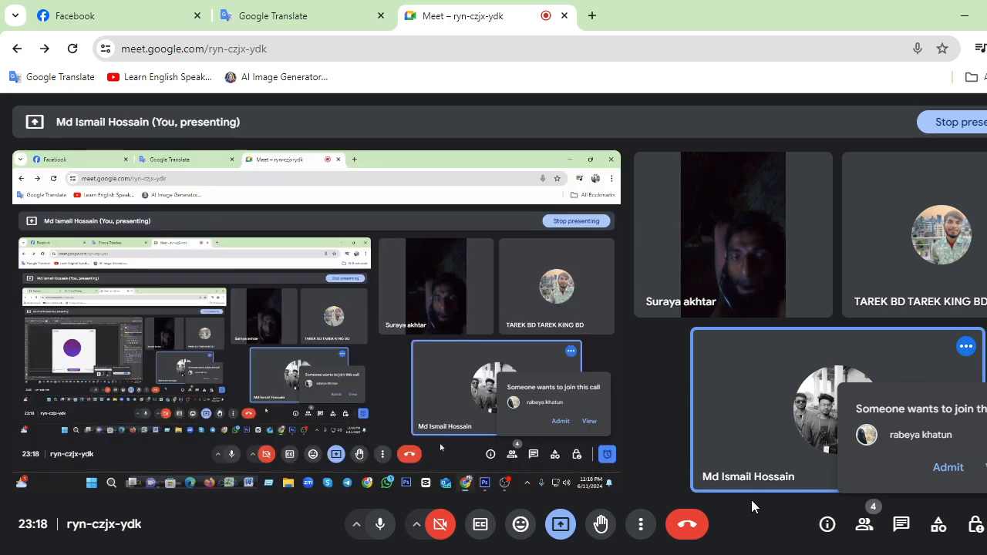
{"action": "left_click", "coordinate": [947, 468]}
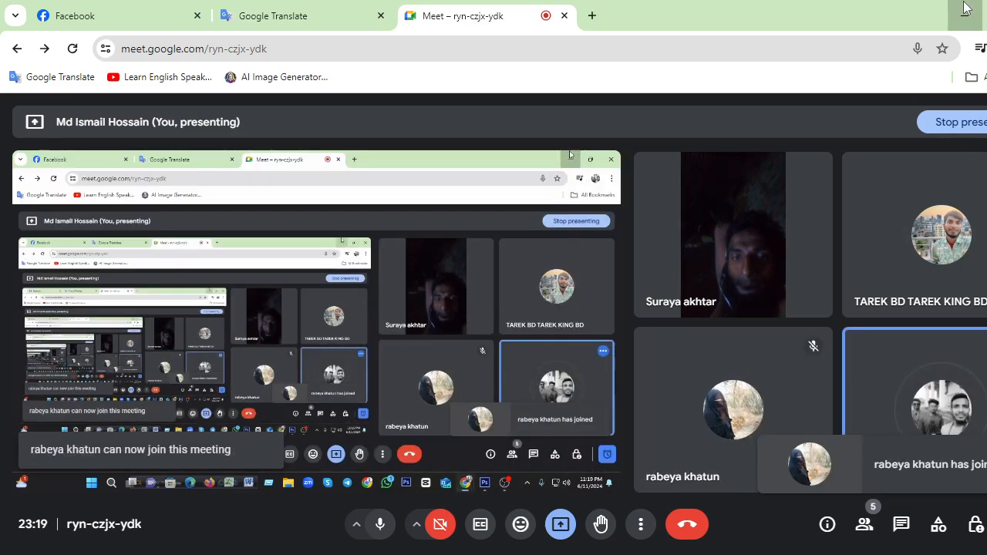
{"action": "left_click", "coordinate": [966, 7]}
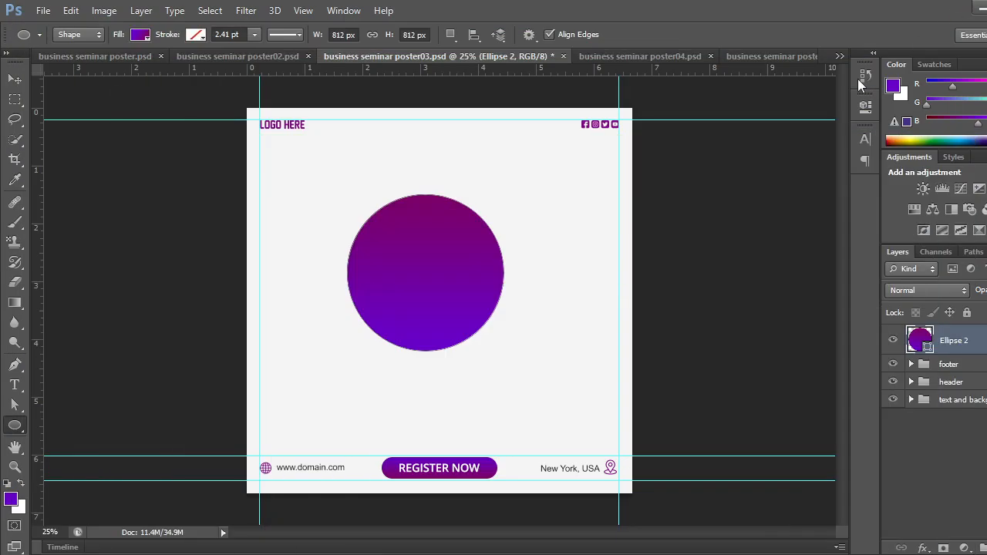
Move the circle up and centre it horizontally in the poster's upper area.
{"action": "left_click", "coordinate": [15, 79]}
{"action": "left_click_drag", "start_coordinate": [461, 283], "coordinate": [450, 256]}
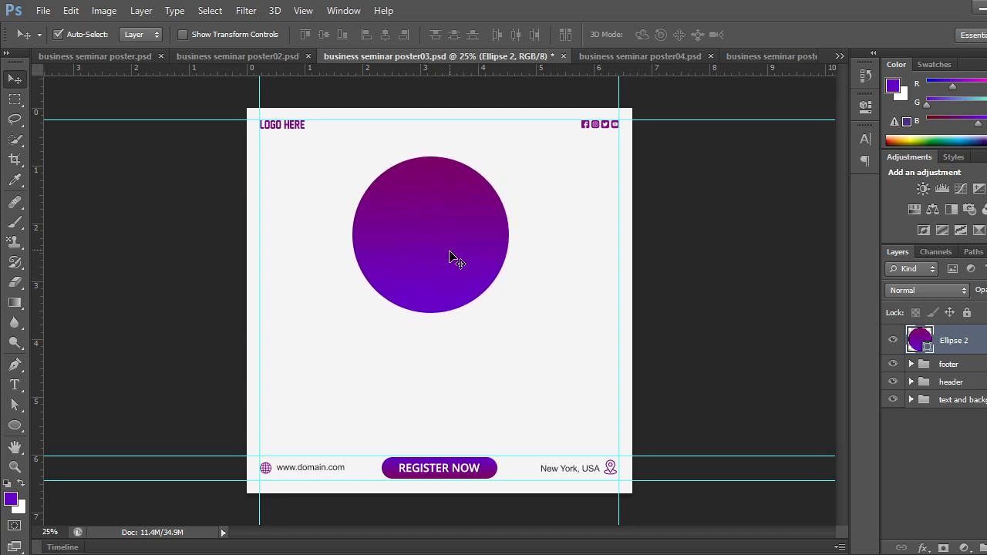
{"action": "left_click", "coordinate": [450, 254]}
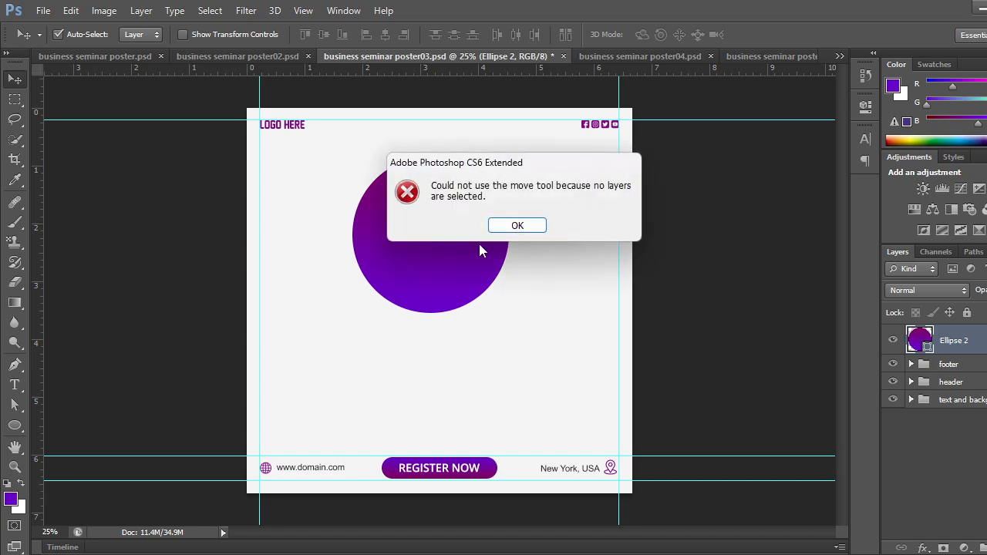
{"action": "key", "text": "Return"}
{"action": "mouse_move", "coordinate": [451, 259]}
{"action": "left_mouse_down"}
{"action": "mouse_move", "coordinate": [480, 260]}
{"action": "mouse_move", "coordinate": [459, 261]}
{"action": "left_mouse_up"}
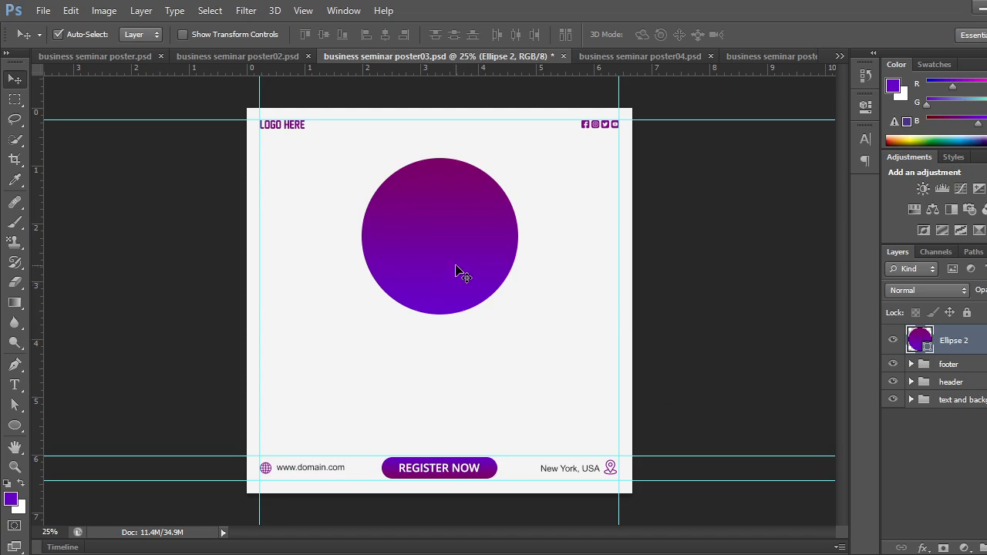
Remove the gradient fill from the new circle in the poster's upper area.
{"action": "left_click", "coordinate": [14, 425]}
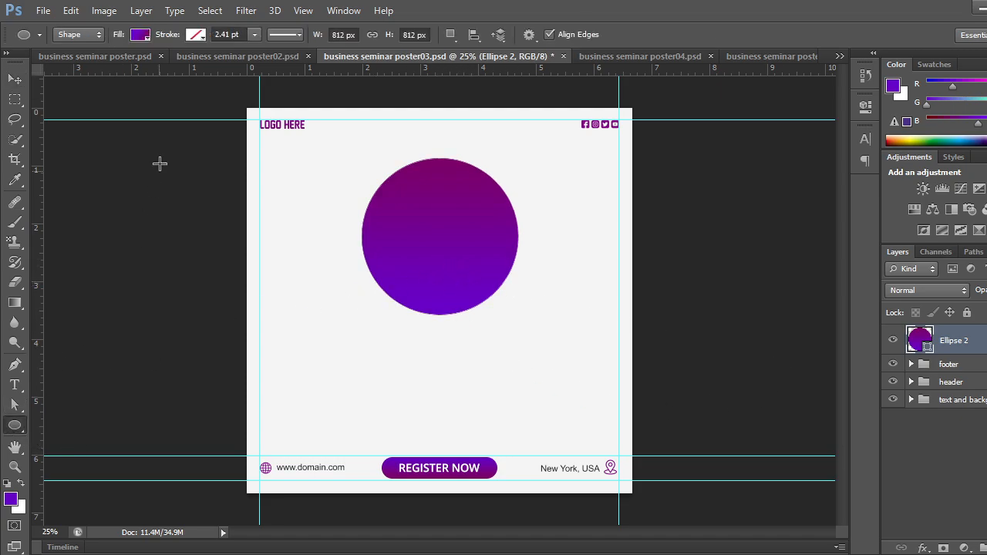
{"action": "left_click", "coordinate": [143, 38]}
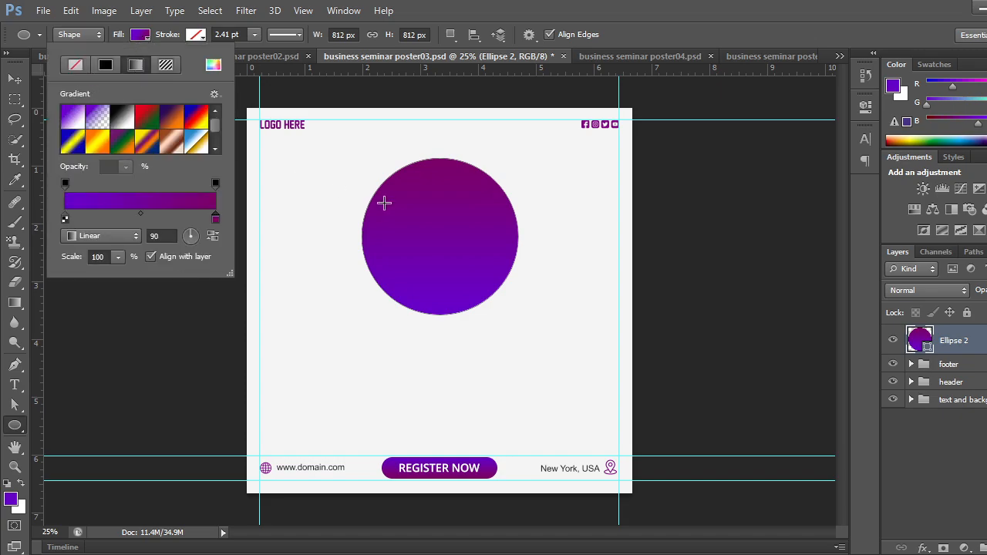
{"action": "left_click", "coordinate": [106, 65]}
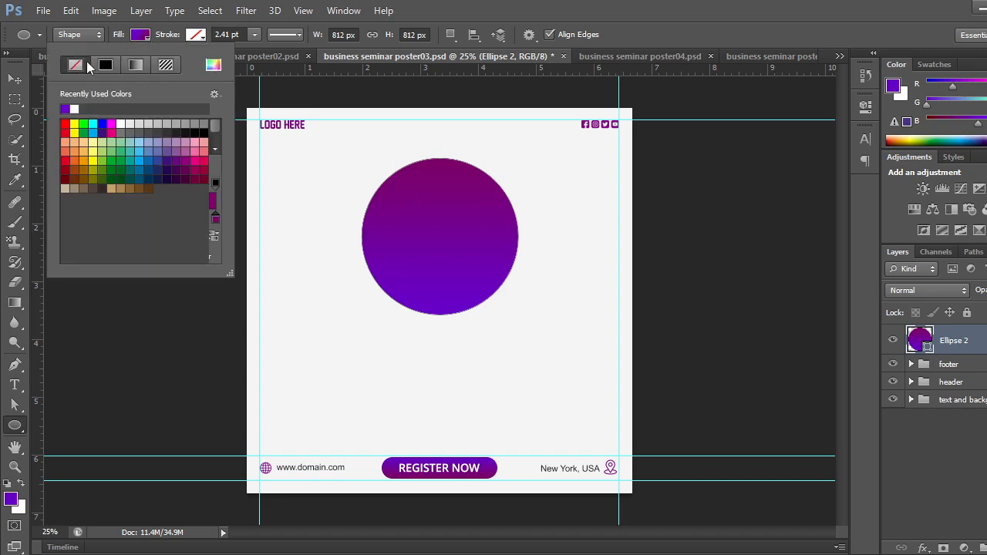
{"action": "left_click", "coordinate": [75, 64]}
Give the circle a linear gradient stroke from purple to #7a006b, sampling the end colour from the REGISTER NOW button.
{"action": "left_click", "coordinate": [198, 35]}
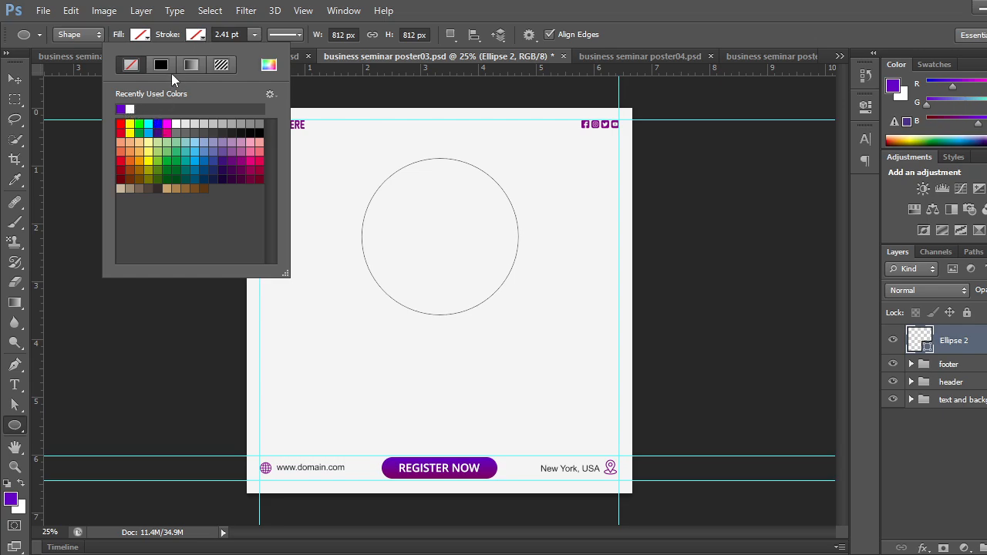
{"action": "left_click", "coordinate": [191, 65]}
{"action": "left_click", "coordinate": [130, 118]}
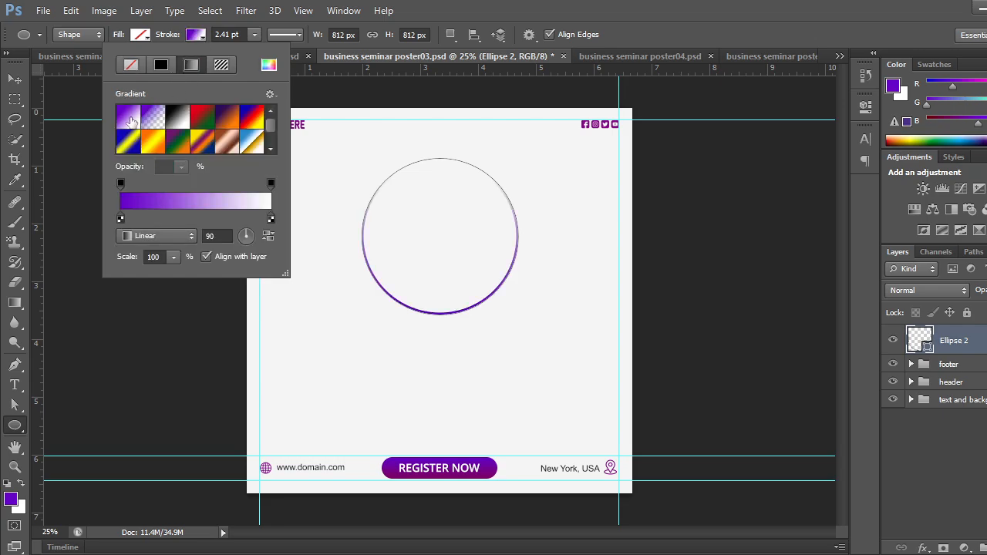
{"action": "left_click", "coordinate": [271, 219]}
{"action": "double_click", "coordinate": [272, 219]}
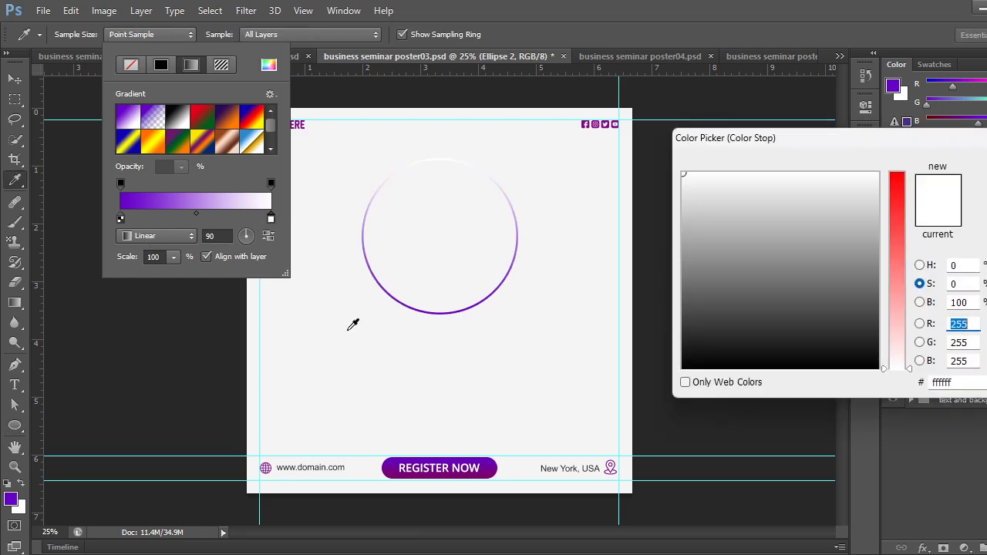
{"action": "left_click", "coordinate": [397, 474]}
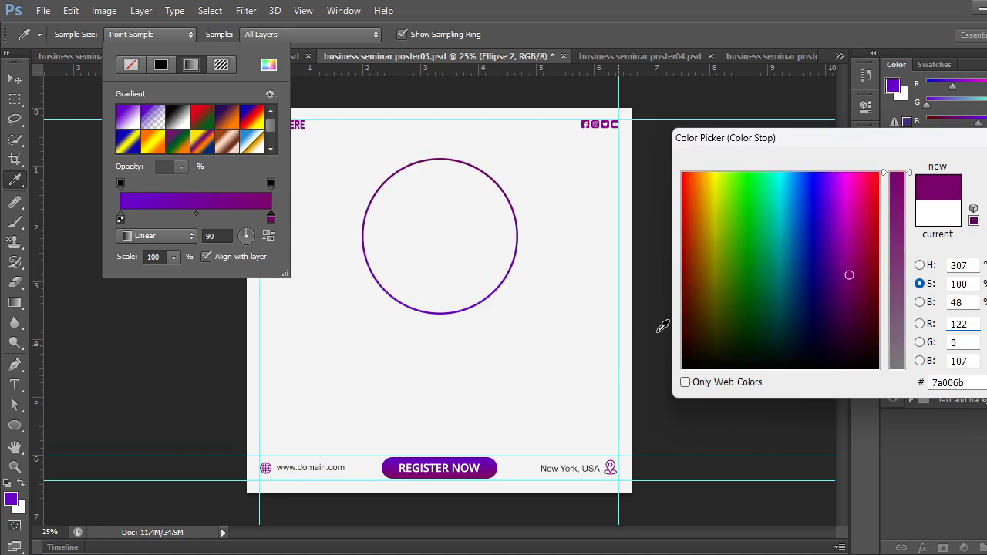
{"action": "key", "text": "Return"}
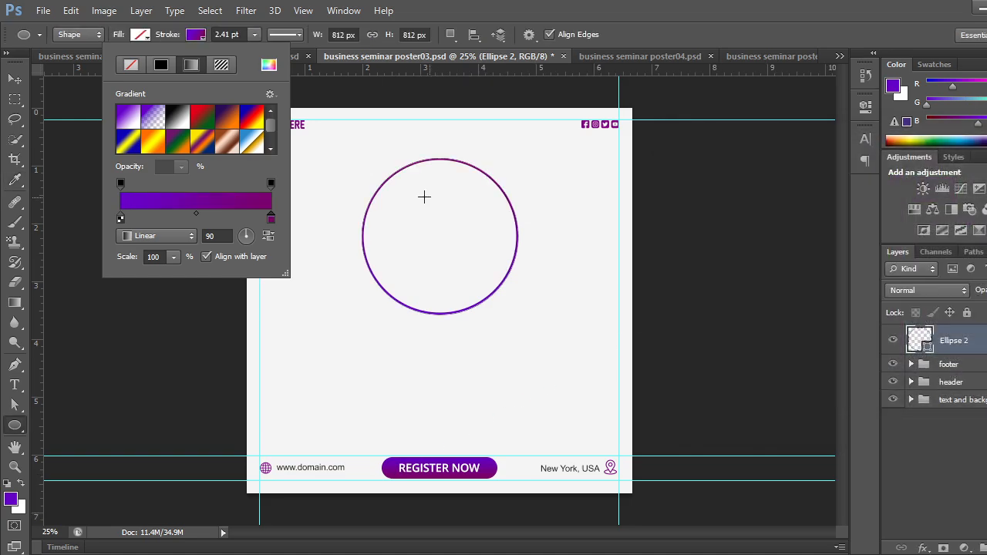
Thicken the circle's gradient stroke to 24.35 pt to form a ring.
{"action": "left_click", "coordinate": [254, 35]}
{"action": "left_click_drag", "start_coordinate": [252, 52], "coordinate": [283, 55]}
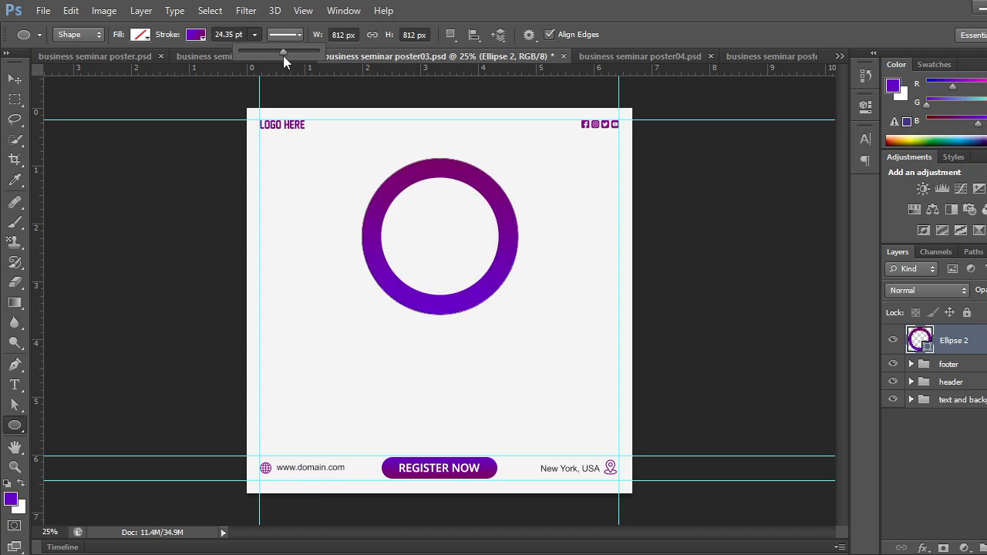
{"action": "left_click", "coordinate": [15, 79]}
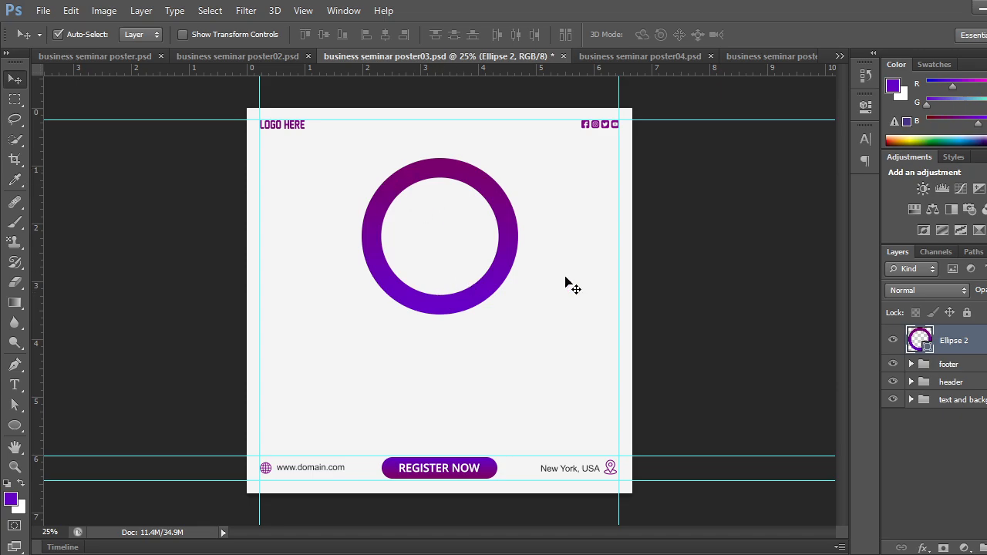
Hide the new ring and show the original ring, covering rectangle, white circle and both photo layers in the text and background group.
{"action": "left_click", "coordinate": [893, 340]}
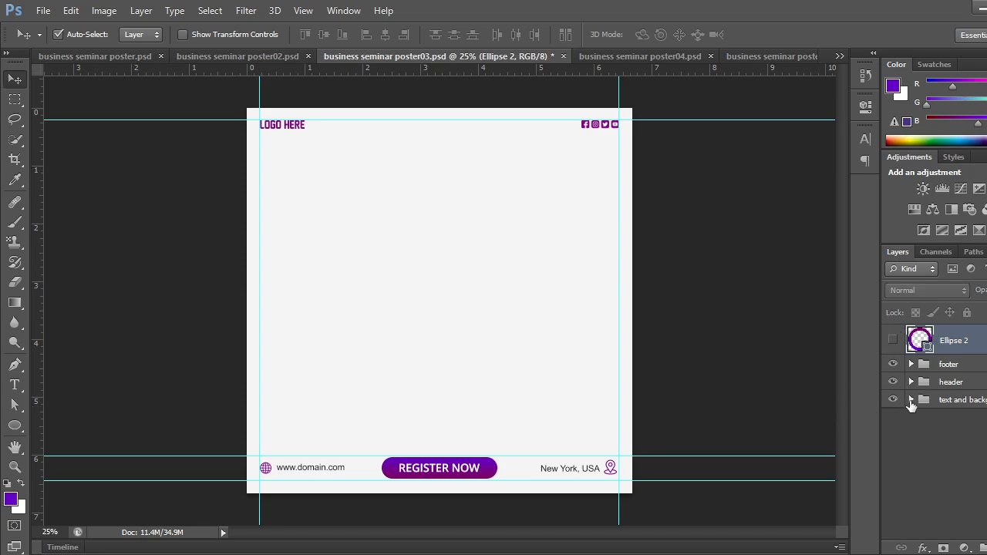
{"action": "left_click", "coordinate": [911, 400]}
{"action": "scroll", "coordinate": [892, 427], "scroll_direction": "down", "scroll_amount": 5}
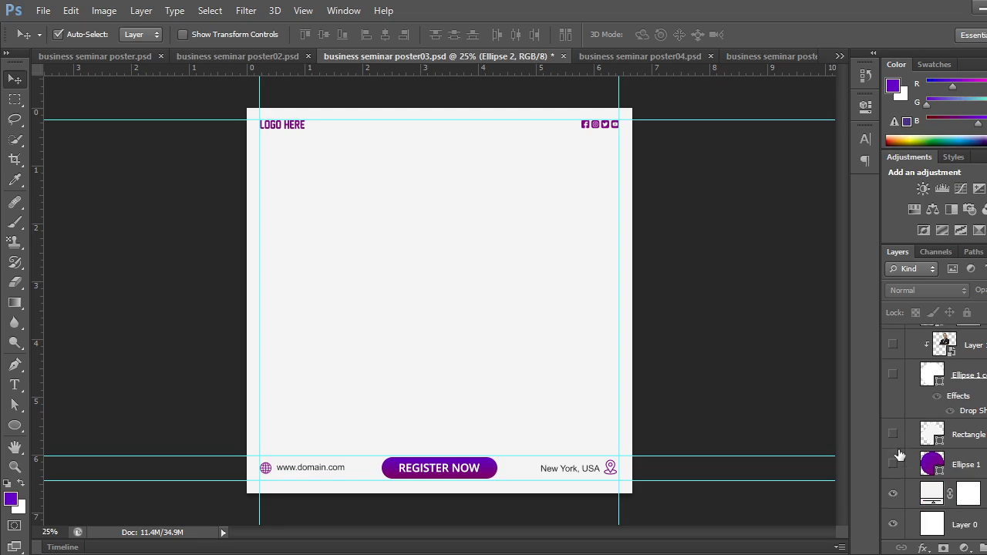
{"action": "left_click_drag", "start_coordinate": [892, 473], "coordinate": [897, 348]}
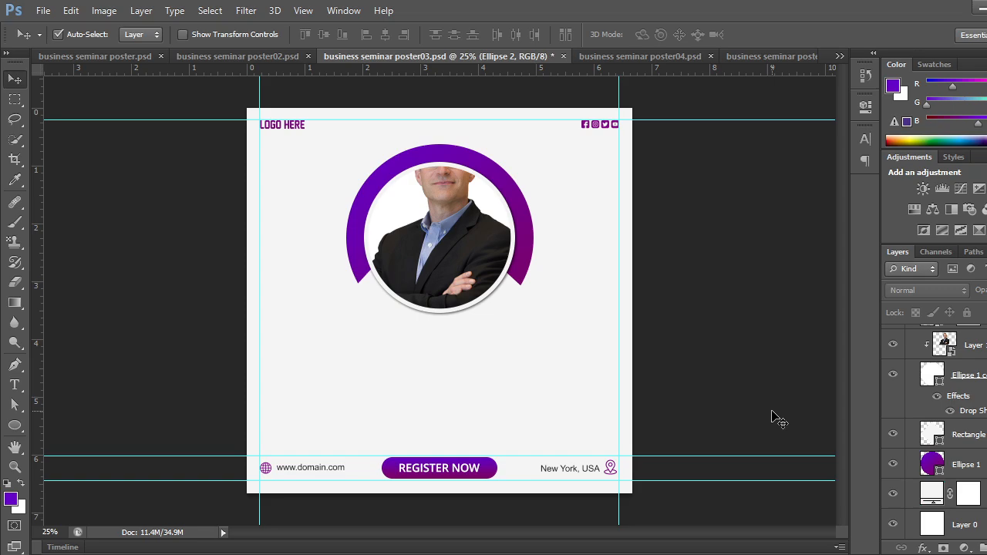
{"action": "scroll", "coordinate": [892, 429], "scroll_direction": "up", "scroll_amount": 3}
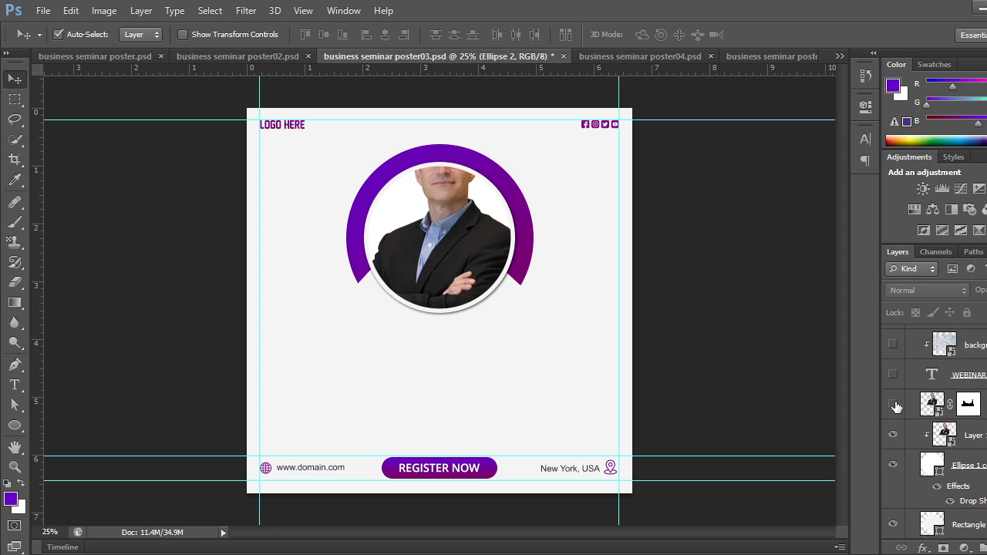
{"action": "left_click", "coordinate": [894, 406]}
Toggle the Rectangle layer off and on to examine how it covers the lower part of the original ring.
{"action": "scroll", "coordinate": [894, 408], "scroll_direction": "down", "scroll_amount": 3}
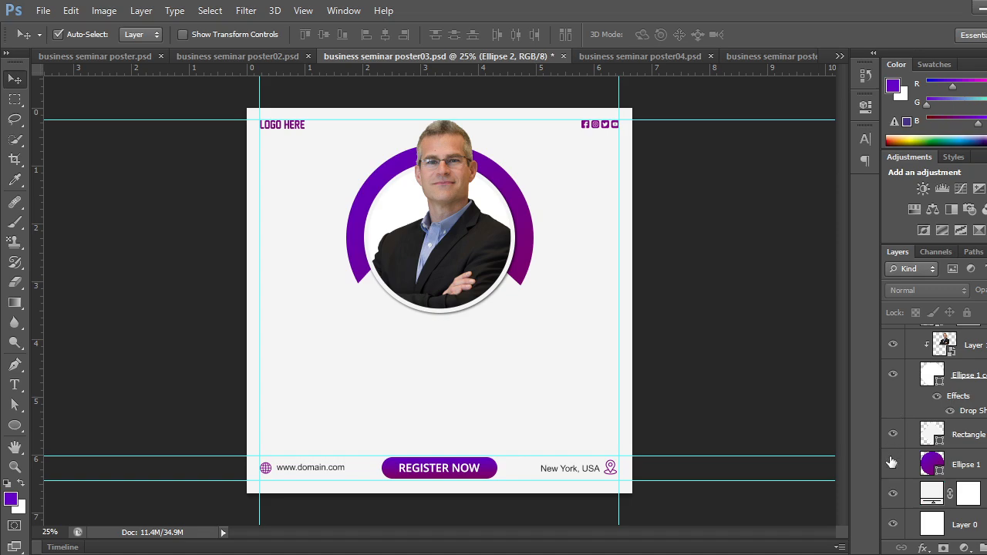
{"action": "left_click", "coordinate": [894, 437]}
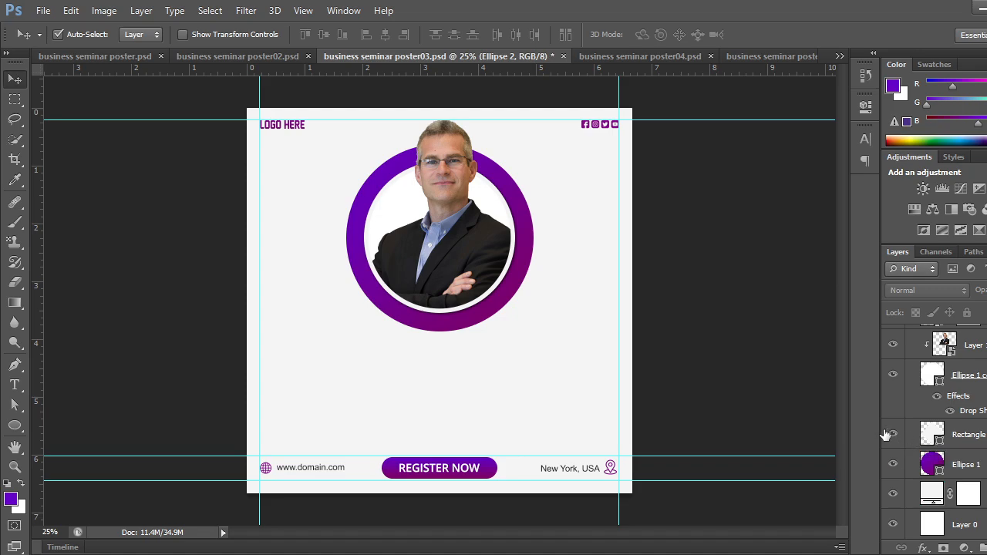
{"action": "left_click", "coordinate": [892, 434]}
Fill the rotated rectangle with bright green and toggle its visibility to demonstrate how it masks the ring.
{"action": "left_click", "coordinate": [15, 427]}
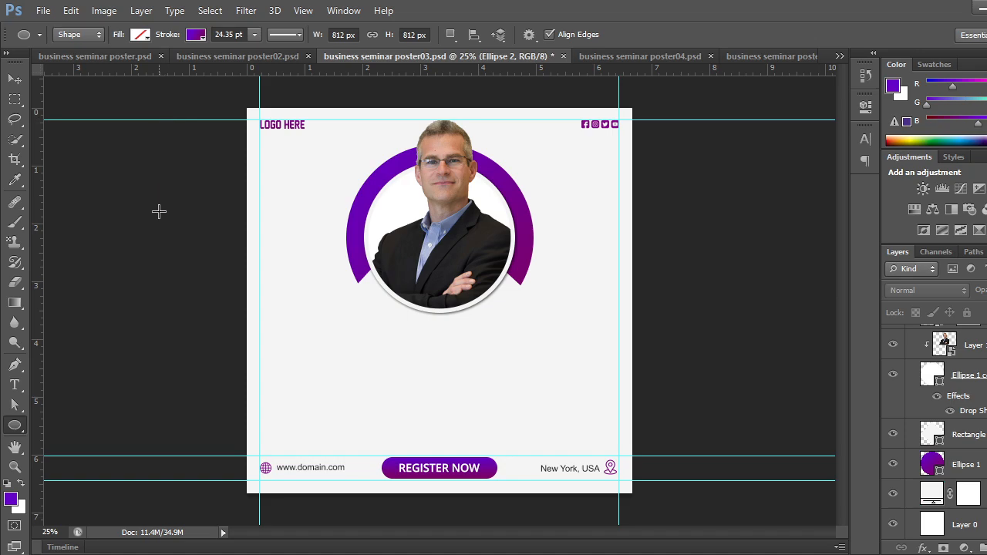
{"action": "left_click", "coordinate": [14, 80]}
{"action": "left_click", "coordinate": [967, 434]}
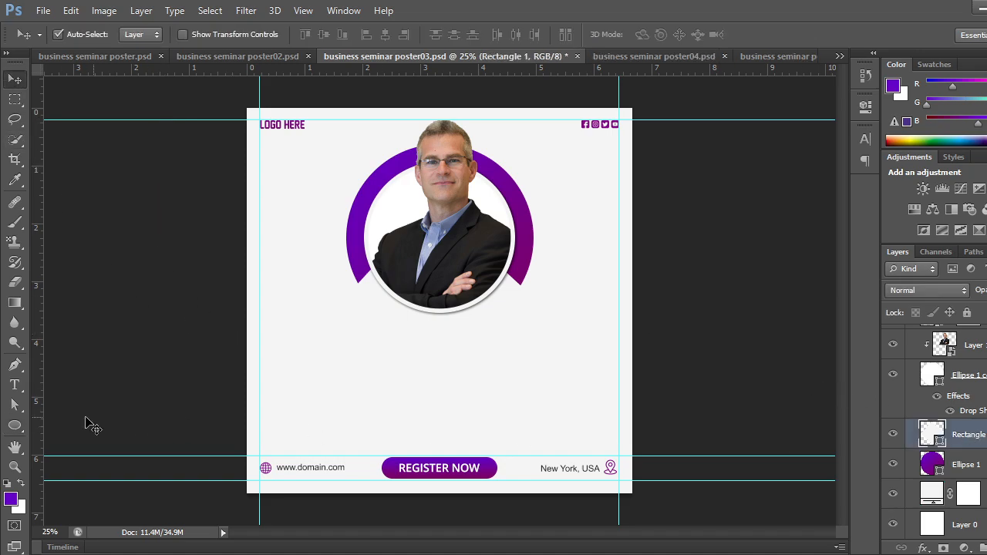
{"action": "left_click", "coordinate": [15, 426]}
{"action": "left_click", "coordinate": [140, 34]}
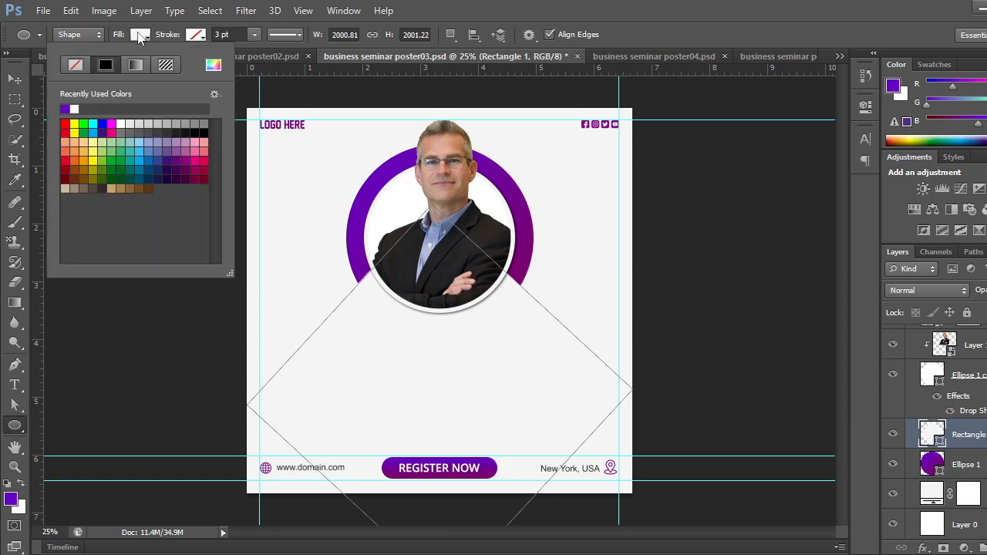
{"action": "left_click", "coordinate": [83, 123]}
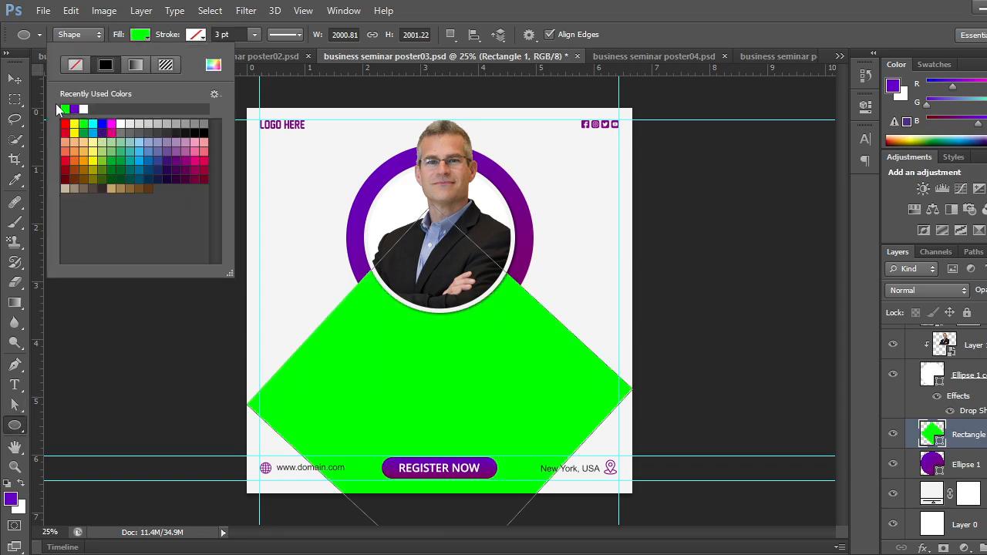
{"action": "left_click", "coordinate": [24, 81]}
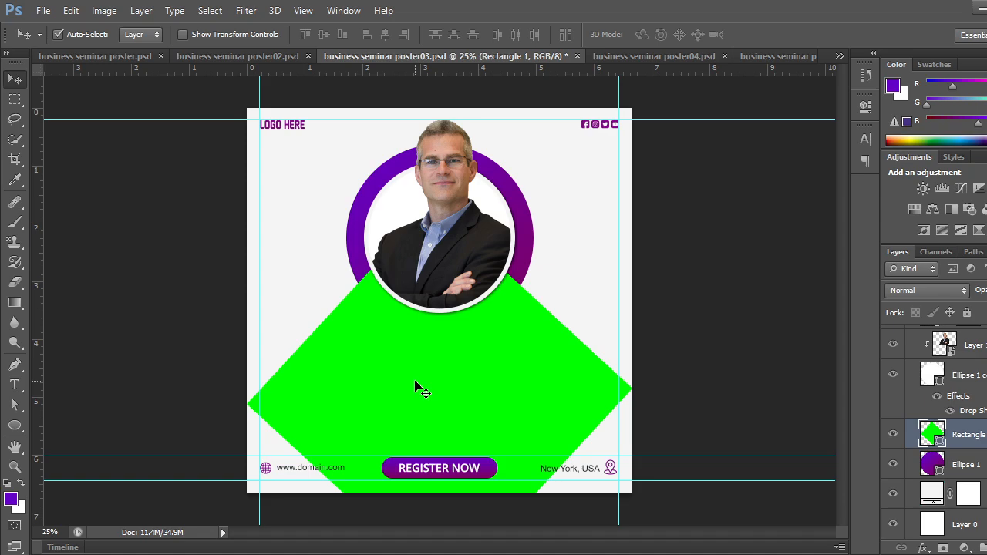
{"action": "left_click", "coordinate": [893, 435]}
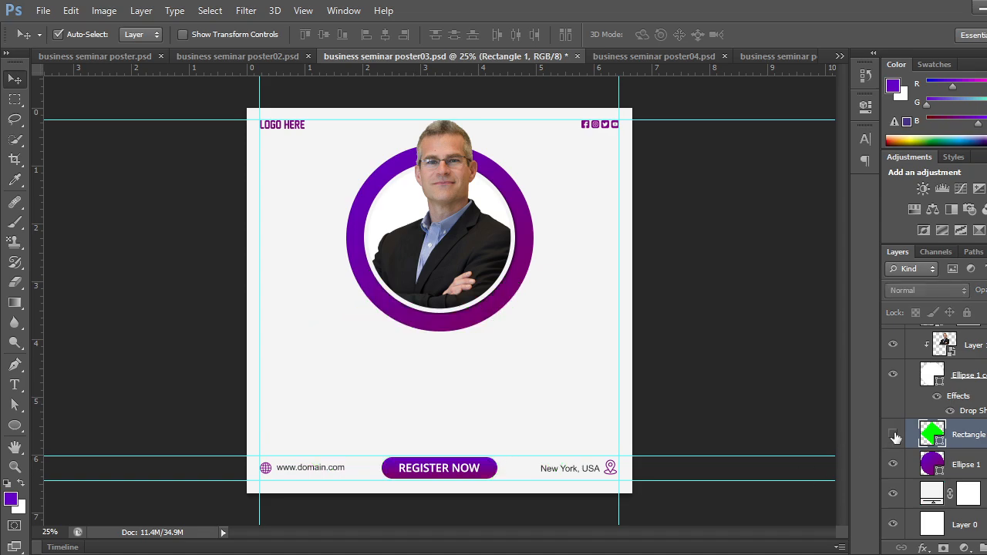
{"action": "left_click", "coordinate": [893, 435]}
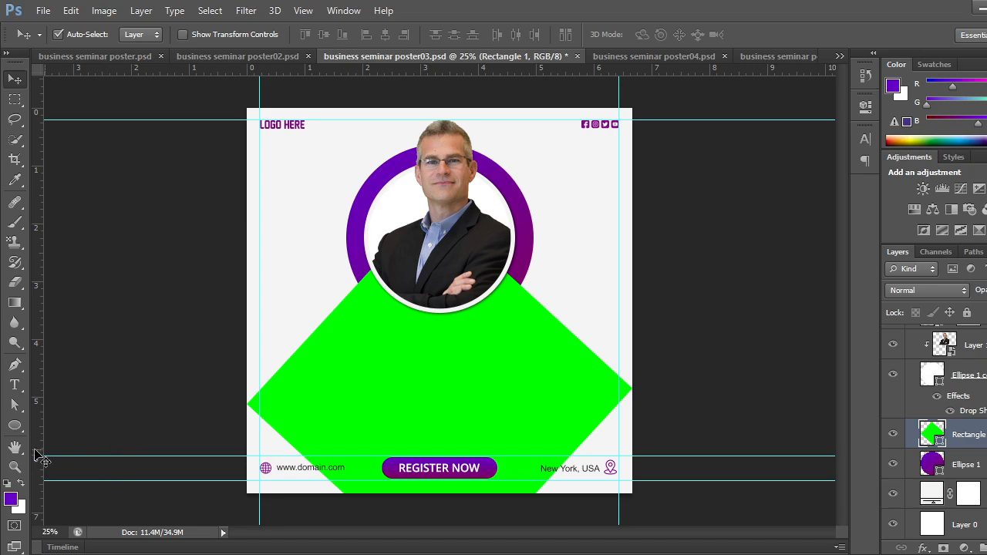
Change the rotated rectangle's fill to white.
{"action": "left_click", "coordinate": [15, 425]}
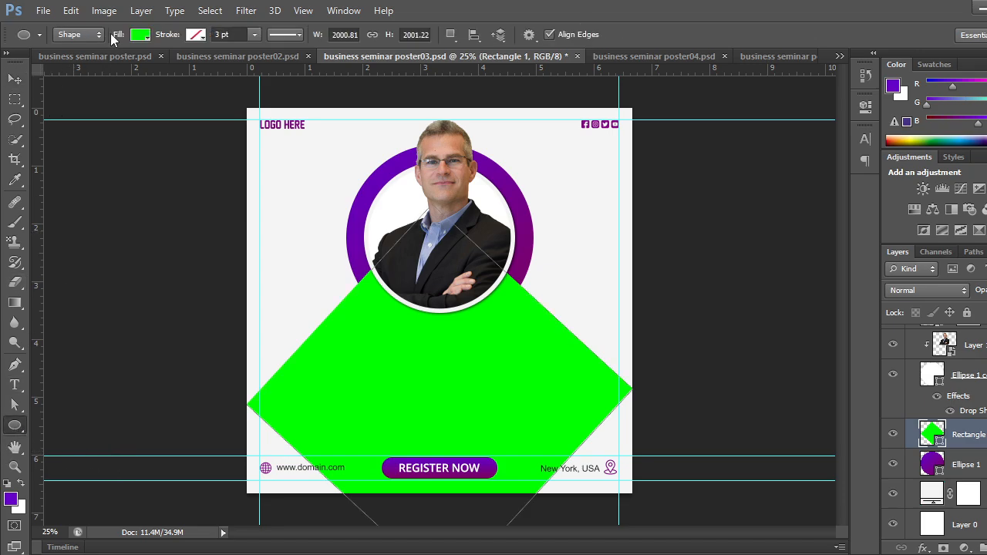
{"action": "left_click", "coordinate": [140, 36]}
{"action": "left_click", "coordinate": [84, 108]}
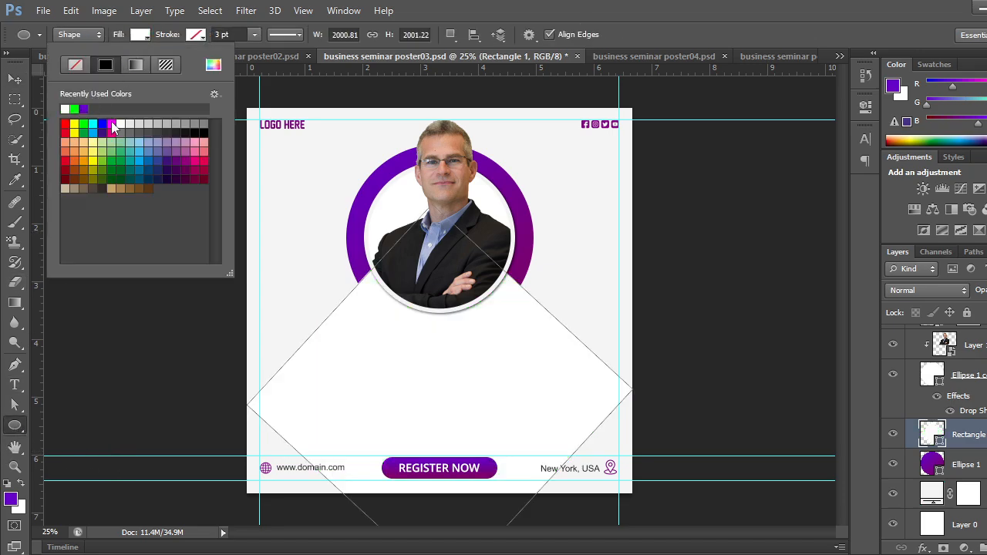
{"action": "left_click", "coordinate": [14, 79]}
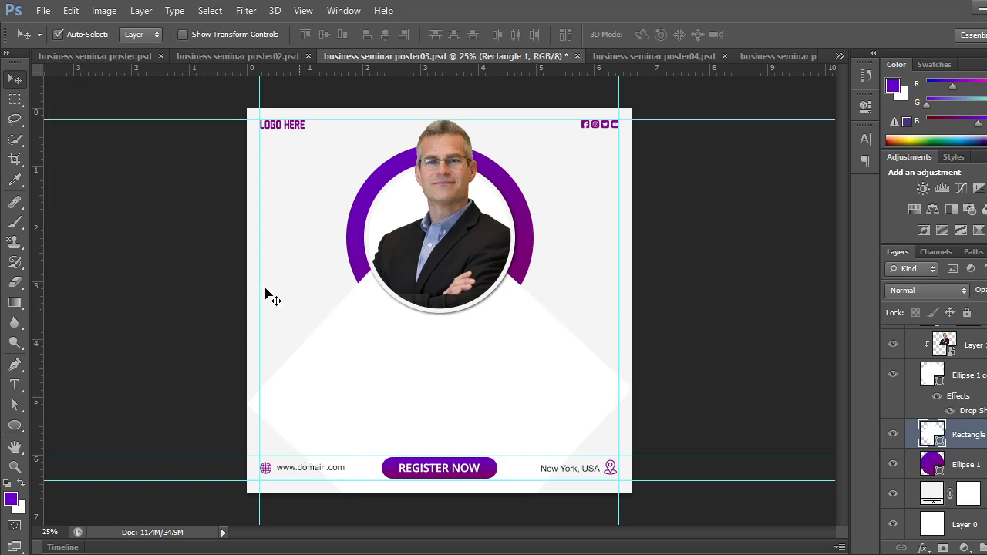
Match the rotated rectangle's fill to the poster background by sampling the light grey beside the photo.
{"action": "left_click", "coordinate": [15, 425]}
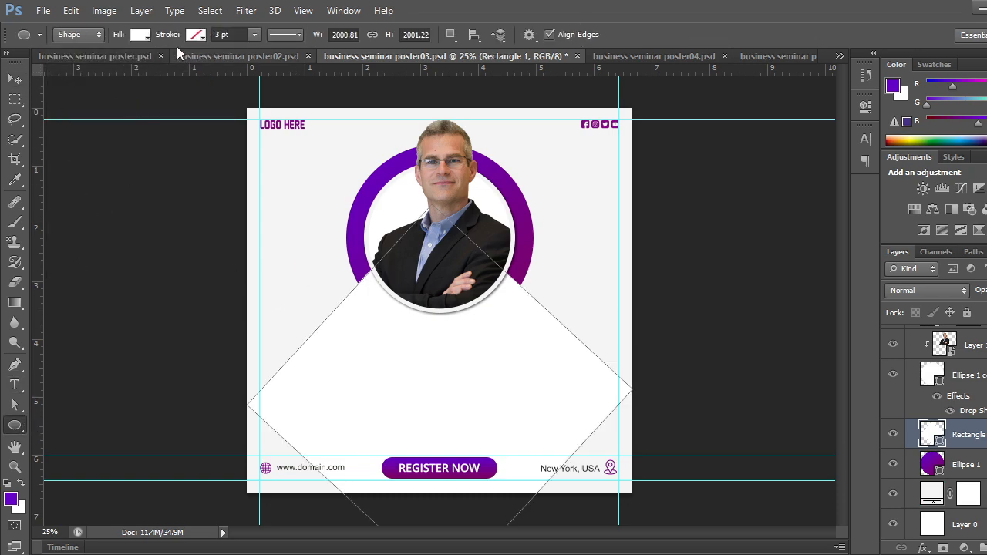
{"action": "left_click", "coordinate": [140, 36]}
{"action": "left_click", "coordinate": [213, 65]}
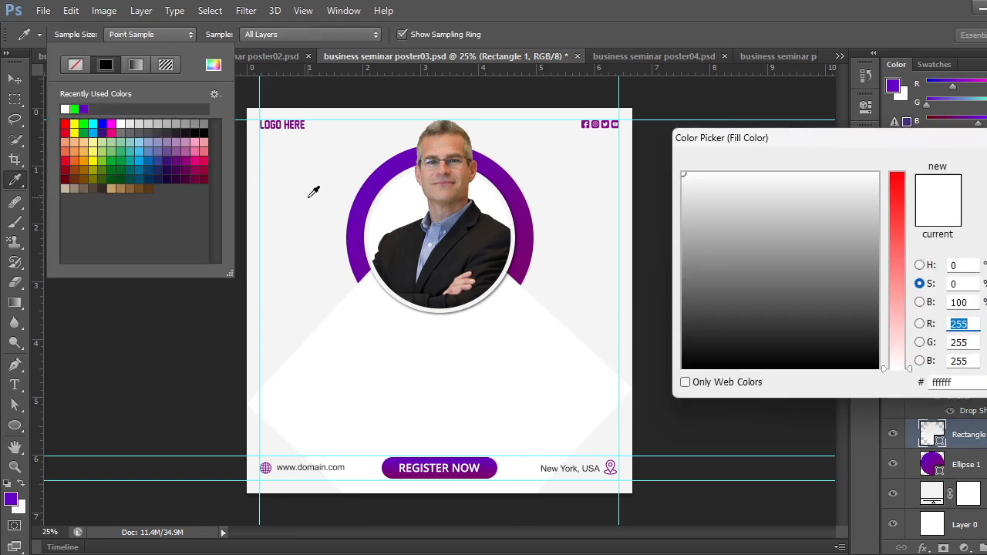
{"action": "left_click", "coordinate": [308, 189]}
{"action": "key", "text": "Return"}
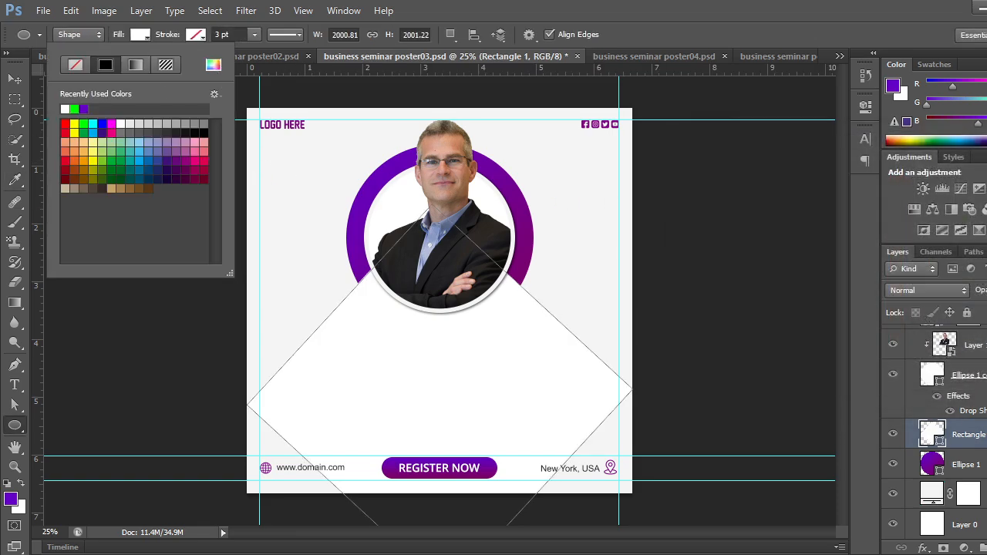
{"action": "left_click", "coordinate": [13, 78]}
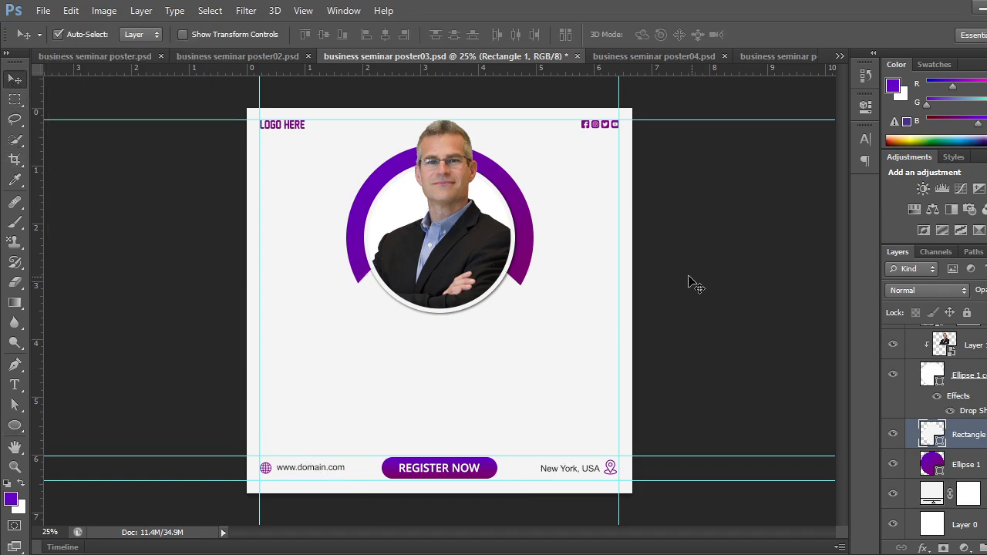
Hide the photo layers, white circle and rectangle in the text and background group, leaving its gradient circle shown, and collapse the group.
{"action": "scroll", "coordinate": [929, 426], "scroll_direction": "up", "scroll_amount": 5}
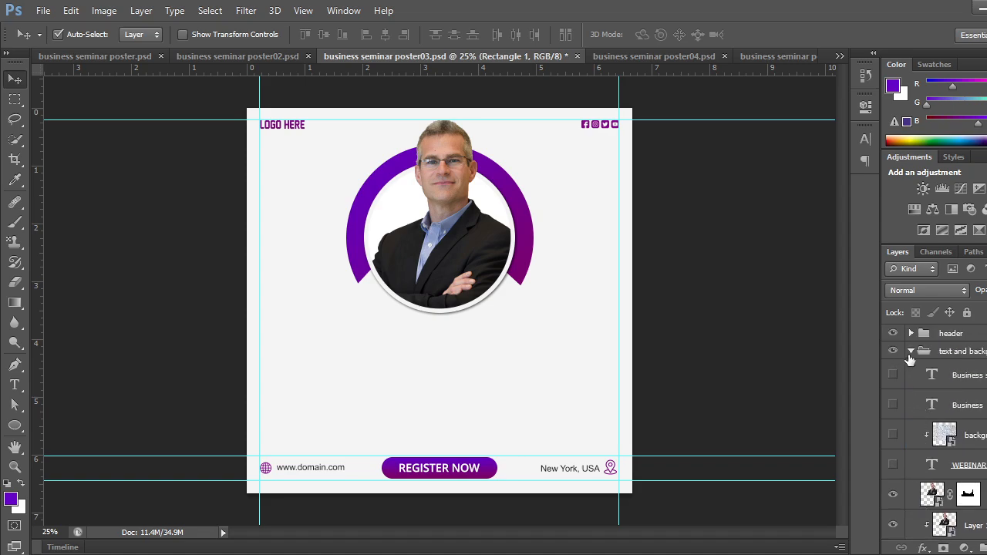
{"action": "left_click", "coordinate": [912, 353]}
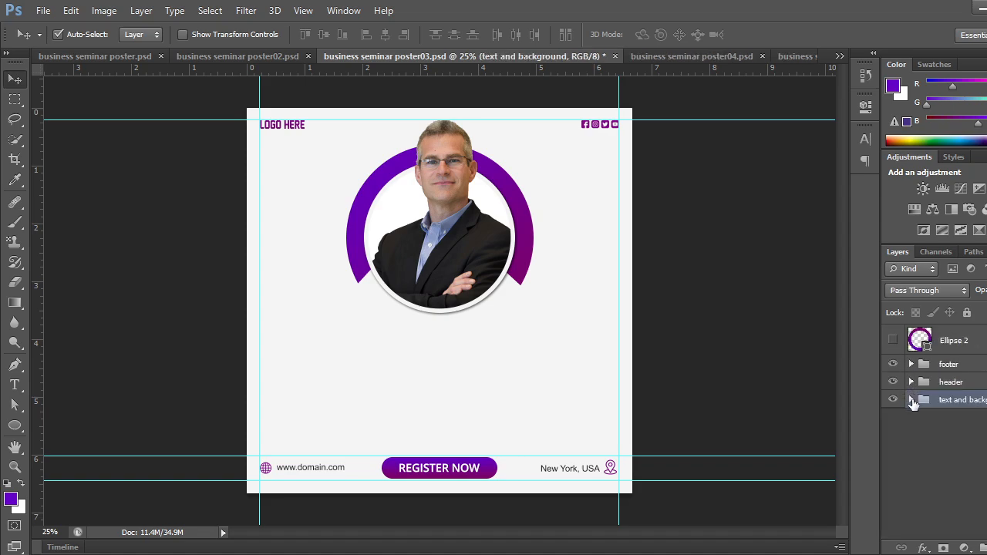
{"action": "left_click", "coordinate": [912, 403]}
{"action": "scroll", "coordinate": [898, 447], "scroll_direction": "down", "scroll_amount": 3}
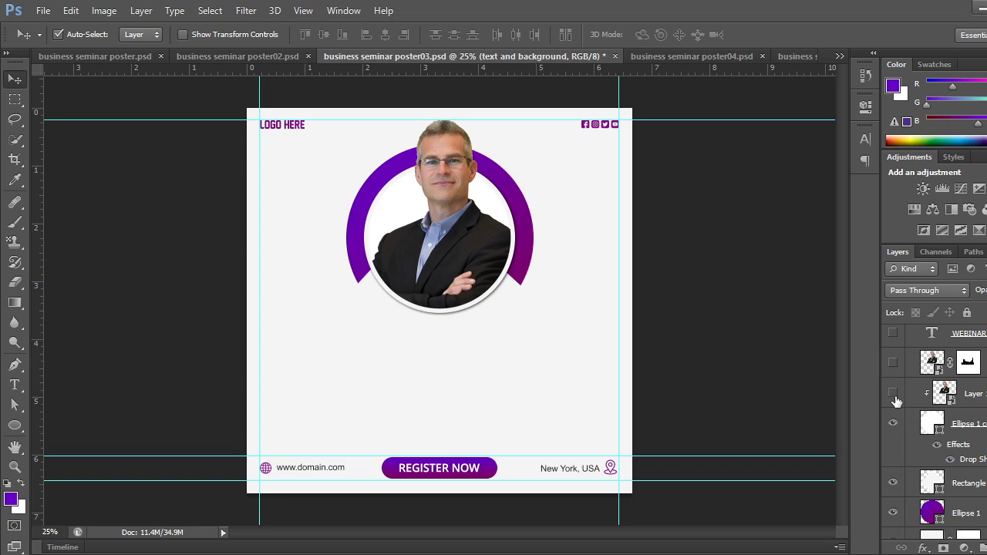
{"action": "left_click_drag", "start_coordinate": [896, 401], "coordinate": [897, 486]}
{"action": "scroll", "coordinate": [913, 444], "scroll_direction": "up", "scroll_amount": 3}
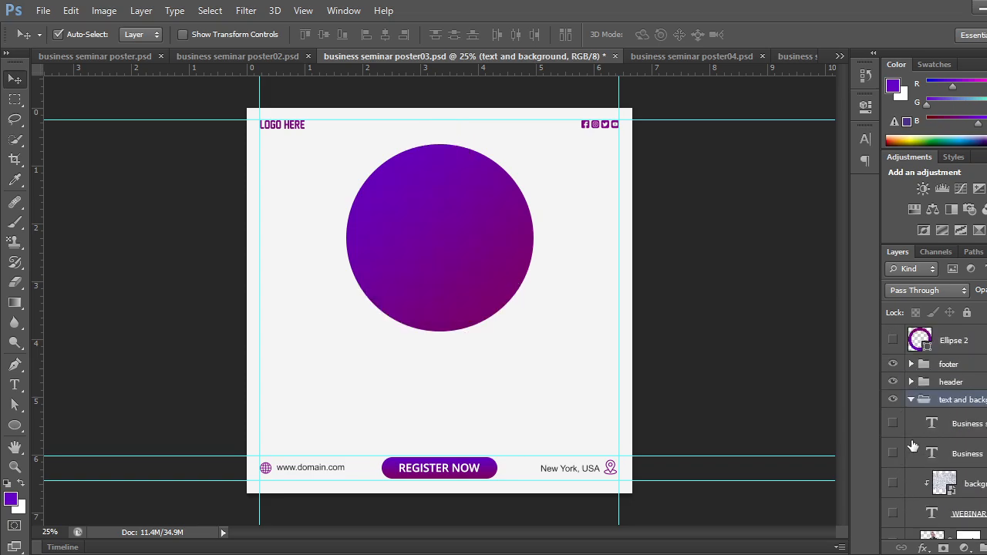
{"action": "left_click", "coordinate": [910, 400]}
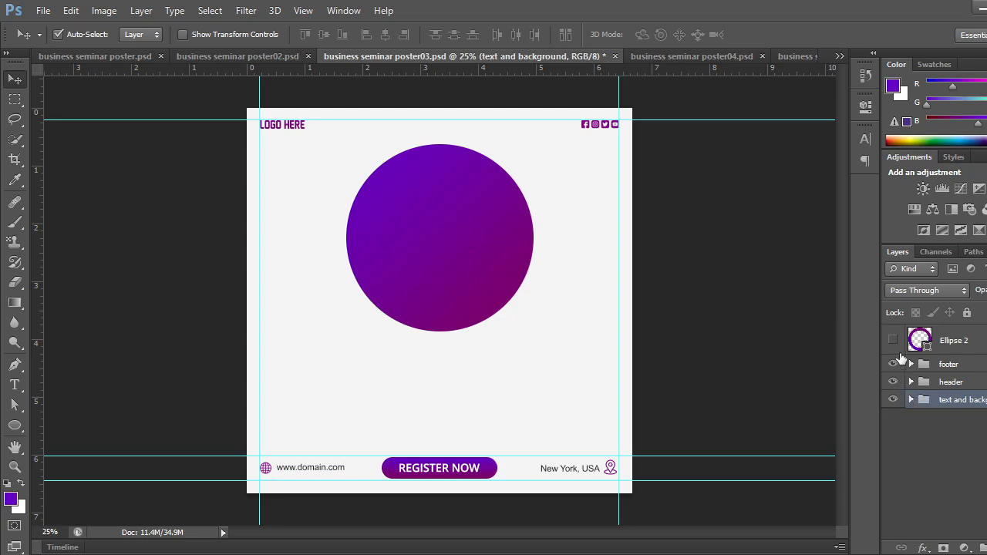
Hide the gradient circle in the text and background group, collapse the group, and show the Ellipse 2 ring.
{"action": "left_click", "coordinate": [910, 400]}
{"action": "scroll", "coordinate": [902, 463], "scroll_direction": "down", "scroll_amount": 3}
{"action": "left_click", "coordinate": [893, 469]}
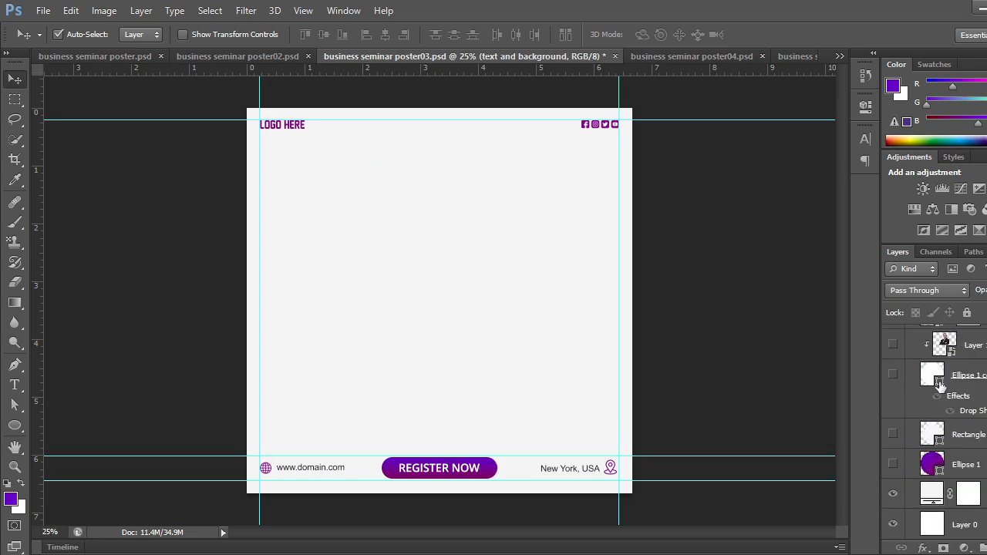
{"action": "scroll", "coordinate": [933, 399], "scroll_direction": "up", "scroll_amount": 3}
{"action": "left_click", "coordinate": [911, 401]}
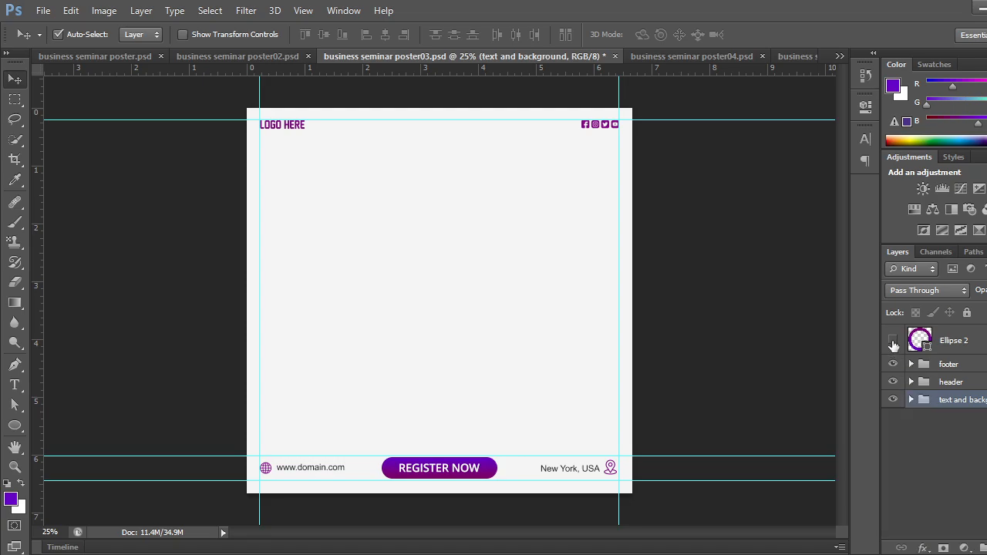
{"action": "left_click", "coordinate": [893, 340]}
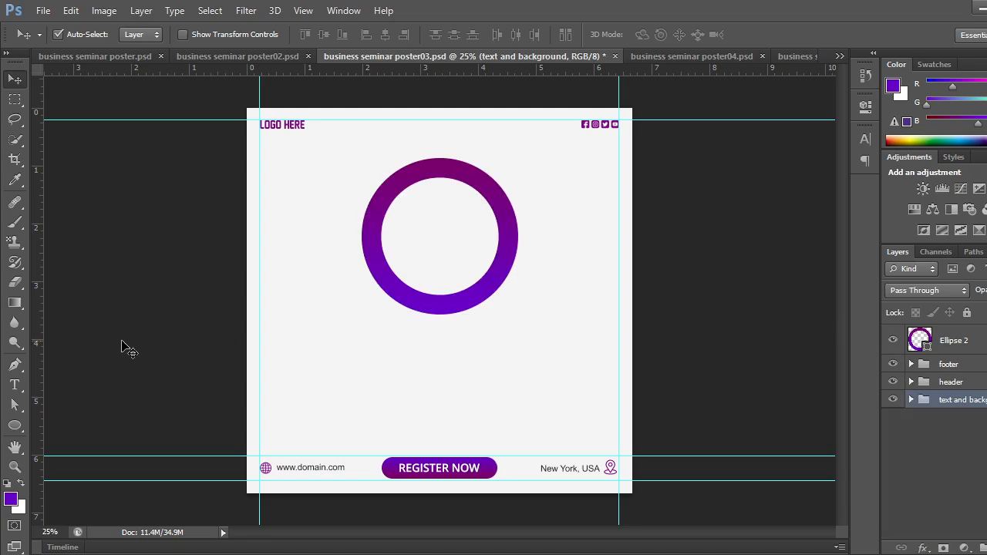
Add a layer mask to the Ellipse 2 ring and erase its lower arc with a 150 px Eraser.
{"action": "scroll", "coordinate": [544, 369], "scroll_direction": "up", "scroll_amount": 1}
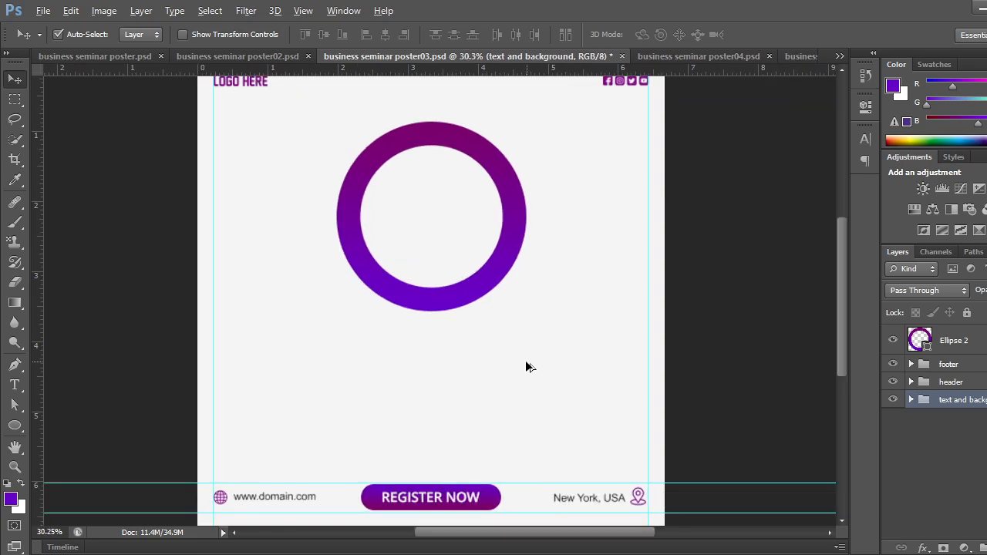
{"action": "scroll", "coordinate": [462, 345], "scroll_direction": "up", "scroll_amount": 1}
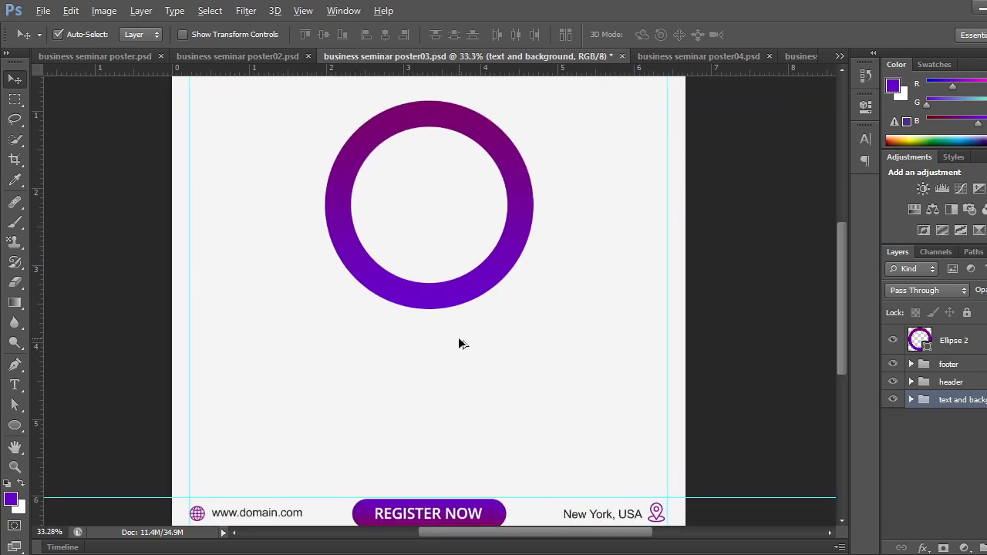
{"action": "key", "text": "alt"}
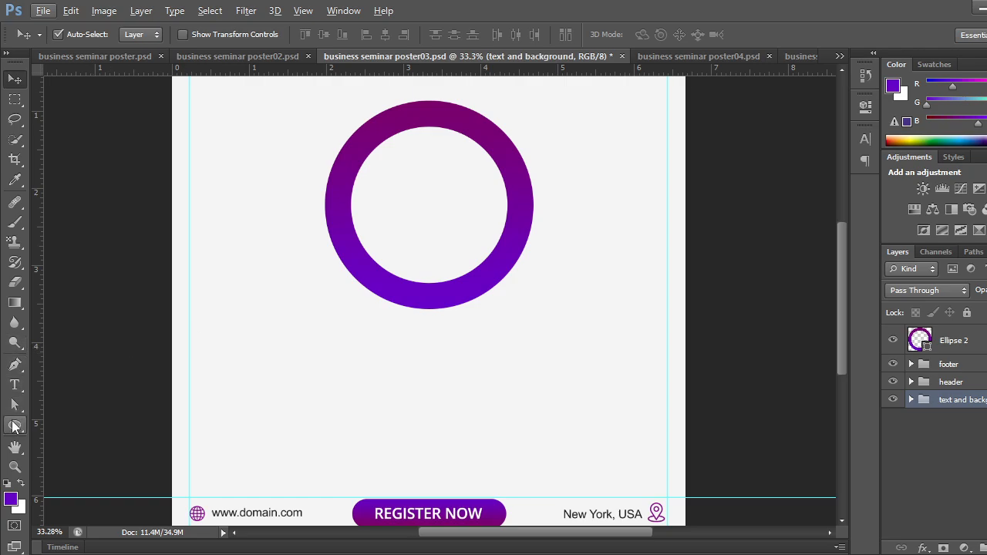
{"action": "left_click", "coordinate": [950, 343]}
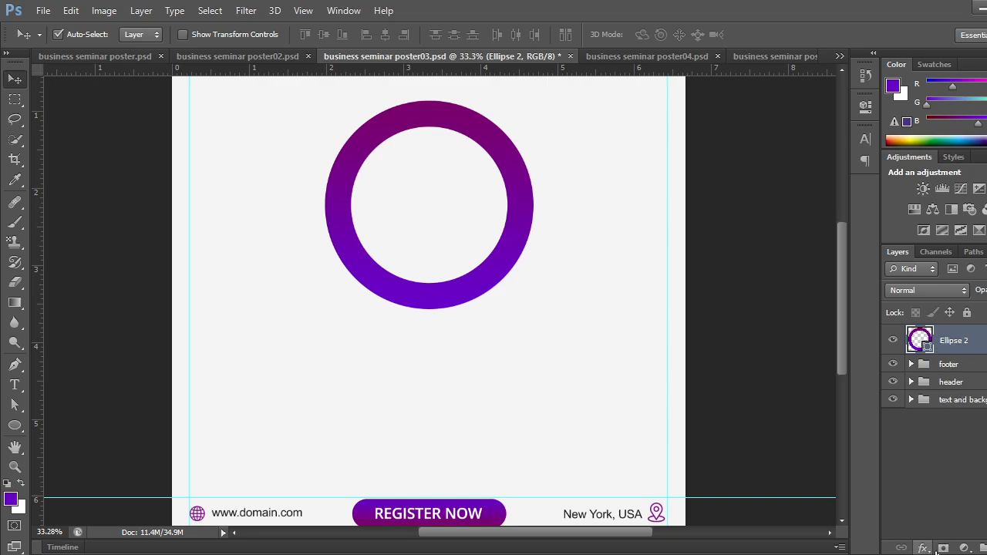
{"action": "left_click", "coordinate": [943, 548]}
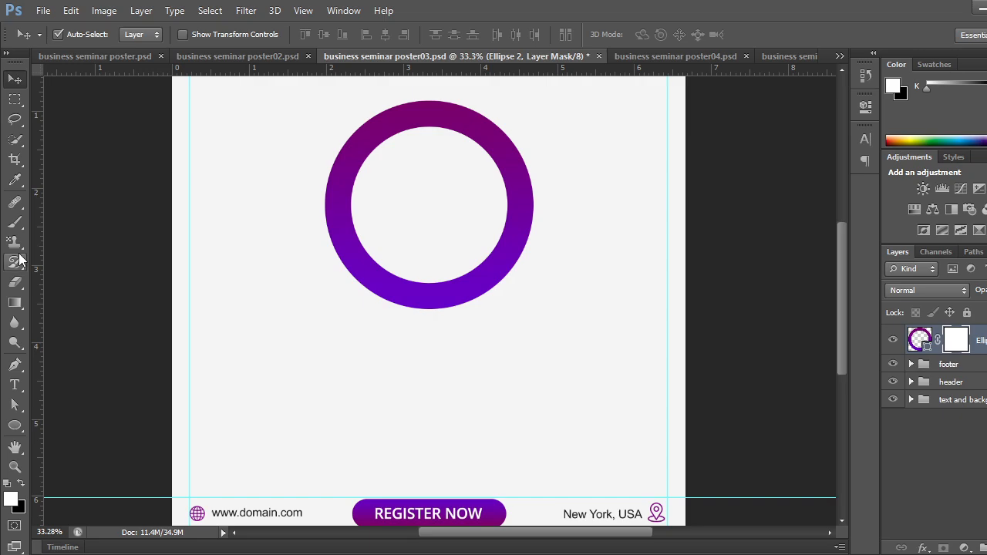
{"action": "left_click", "coordinate": [15, 281]}
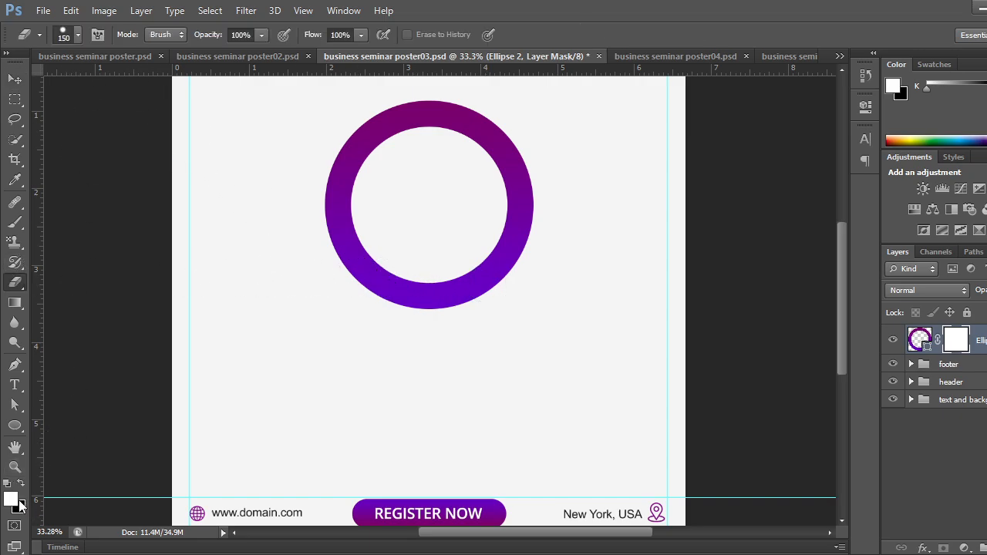
{"action": "mouse_move", "coordinate": [347, 280]}
{"action": "left_mouse_down"}
{"action": "mouse_move", "coordinate": [366, 271]}
{"action": "mouse_move", "coordinate": [349, 289]}
{"action": "mouse_move", "coordinate": [380, 243]}
{"action": "mouse_move", "coordinate": [357, 285]}
{"action": "mouse_move", "coordinate": [469, 242]}
{"action": "mouse_move", "coordinate": [499, 299]}
{"action": "mouse_move", "coordinate": [488, 264]}
{"action": "left_mouse_up"}
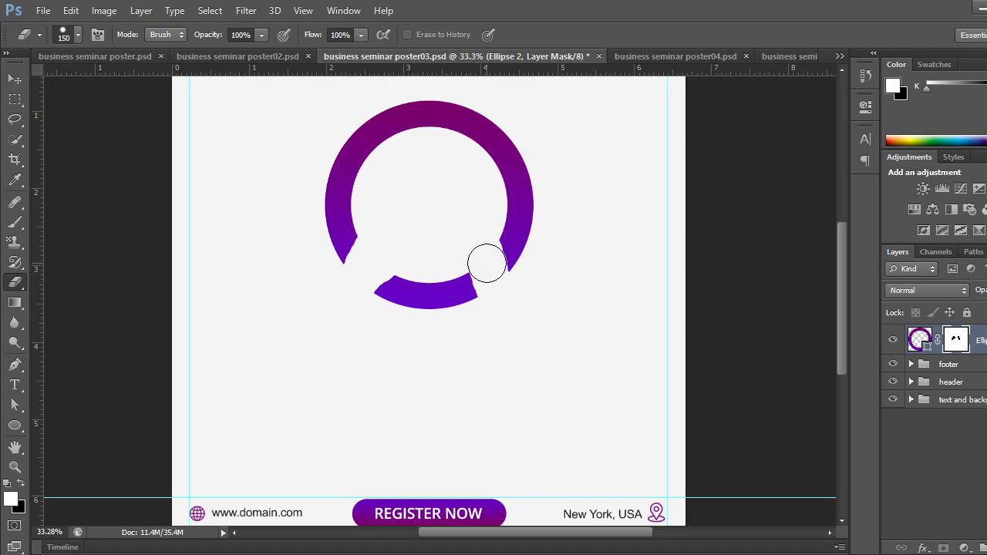
{"action": "left_click_drag", "start_coordinate": [487, 263], "coordinate": [487, 275]}
{"action": "mouse_move", "coordinate": [380, 269]}
{"action": "left_mouse_down"}
{"action": "mouse_move", "coordinate": [366, 260]}
{"action": "mouse_move", "coordinate": [359, 269]}
{"action": "mouse_move", "coordinate": [376, 280]}
{"action": "left_mouse_up"}
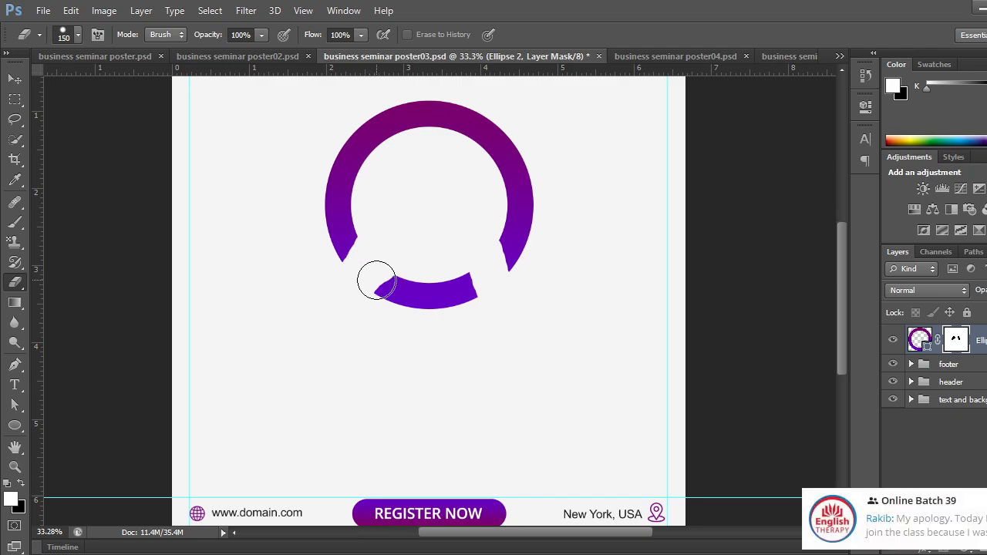
{"action": "mouse_move", "coordinate": [376, 281]}
{"action": "left_mouse_down"}
{"action": "mouse_move", "coordinate": [462, 294]}
{"action": "mouse_move", "coordinate": [424, 296]}
{"action": "left_mouse_up"}
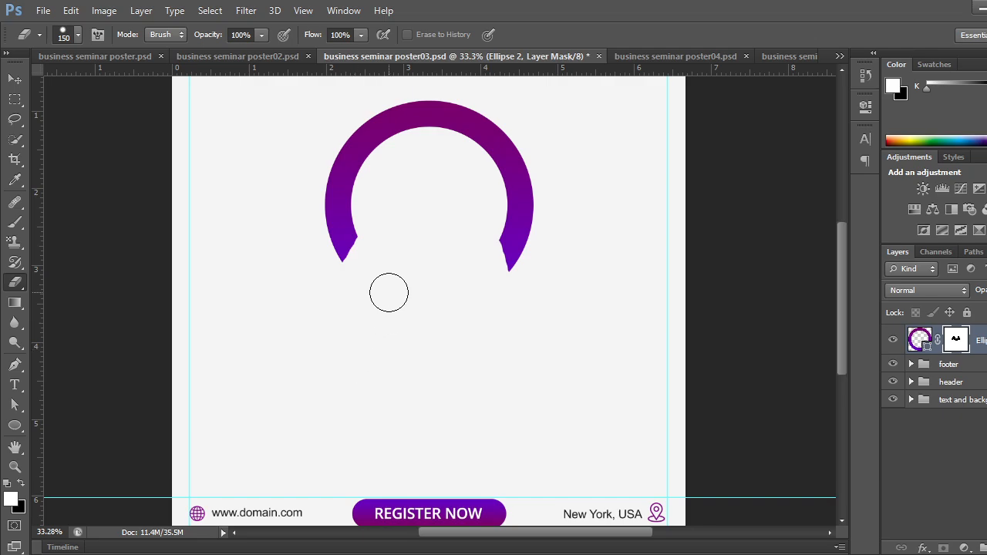
Enlarge the Eraser to 250 px and trim both cut ends of the ring into smooth curves on the mask.
{"action": "scroll", "coordinate": [396, 294], "scroll_direction": "up", "scroll_amount": 2}
{"action": "scroll", "coordinate": [397, 294], "scroll_direction": "up", "scroll_amount": 2}
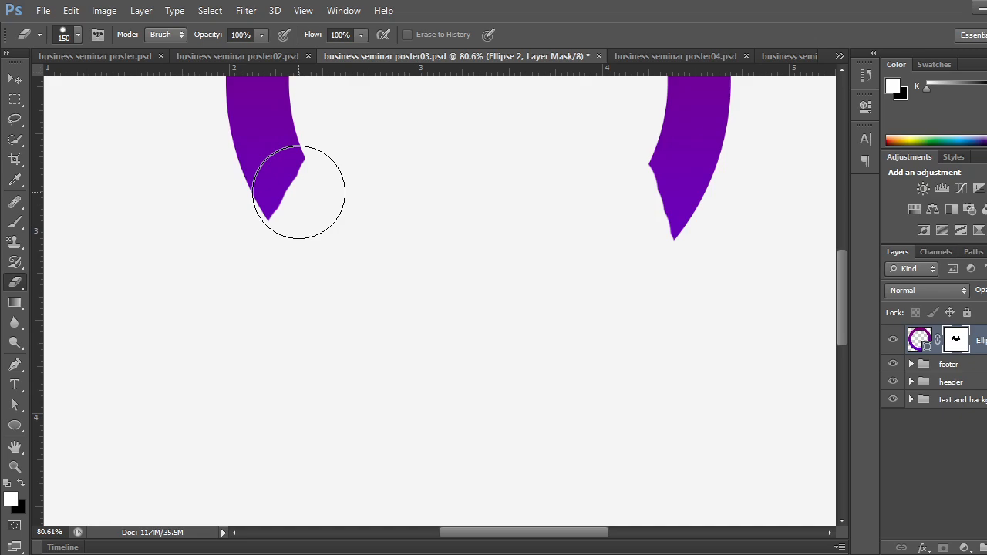
{"action": "key", "text": "bracketright"}
{"action": "key", "text": "bracketright"}
{"action": "key", "text": "bracketright"}
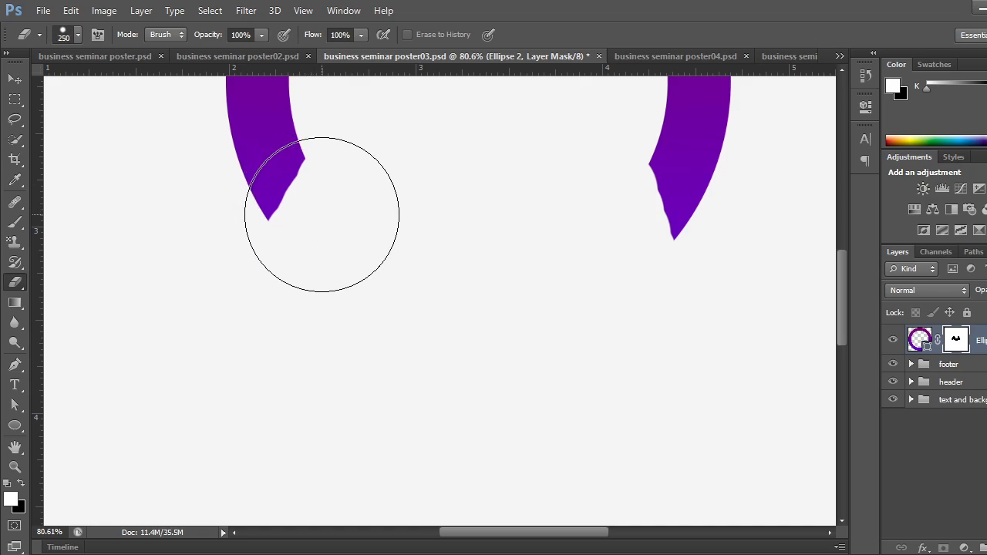
{"action": "left_click", "coordinate": [335, 229]}
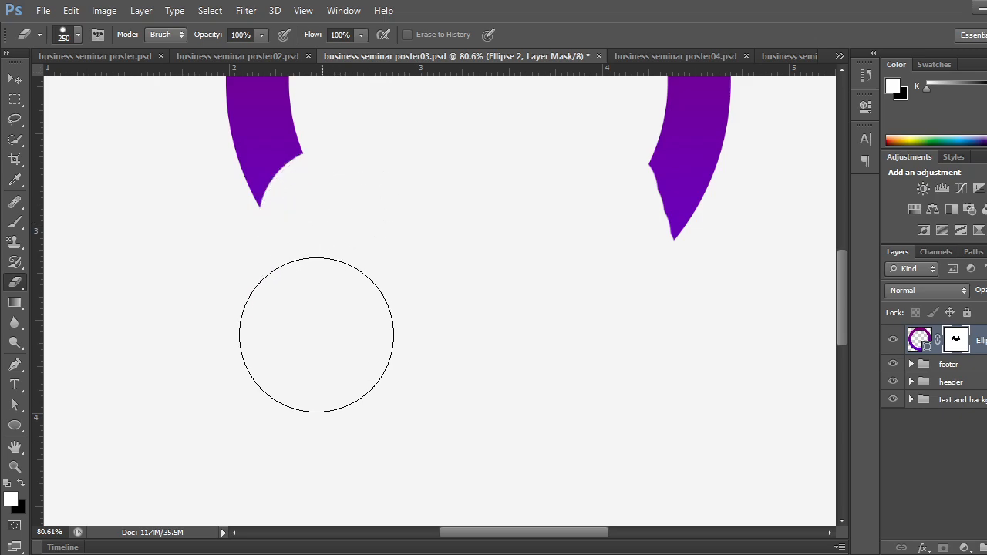
{"action": "left_click", "coordinate": [610, 223]}
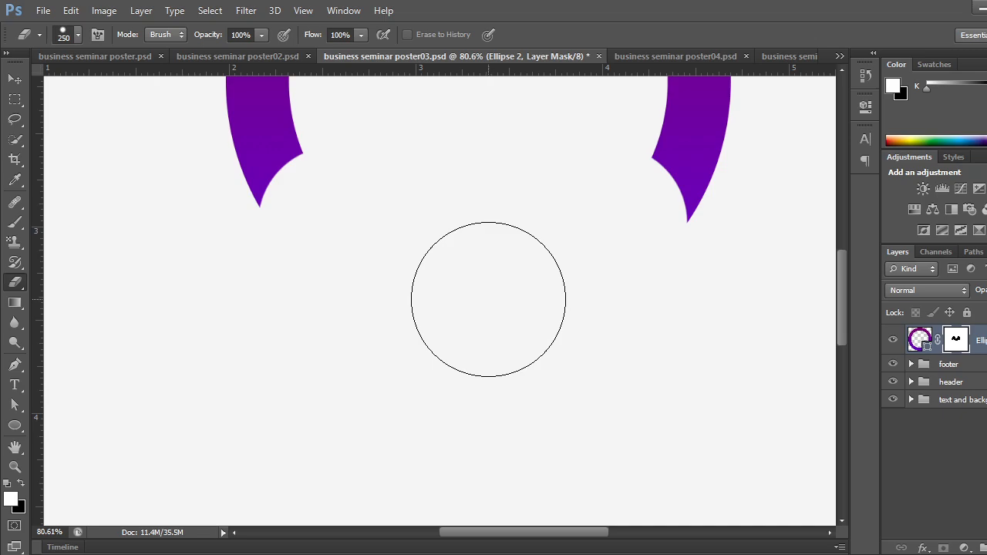
{"action": "scroll", "coordinate": [488, 299], "scroll_direction": "up", "scroll_amount": 3}
{"action": "scroll", "coordinate": [489, 300], "scroll_direction": "down", "scroll_amount": 2}
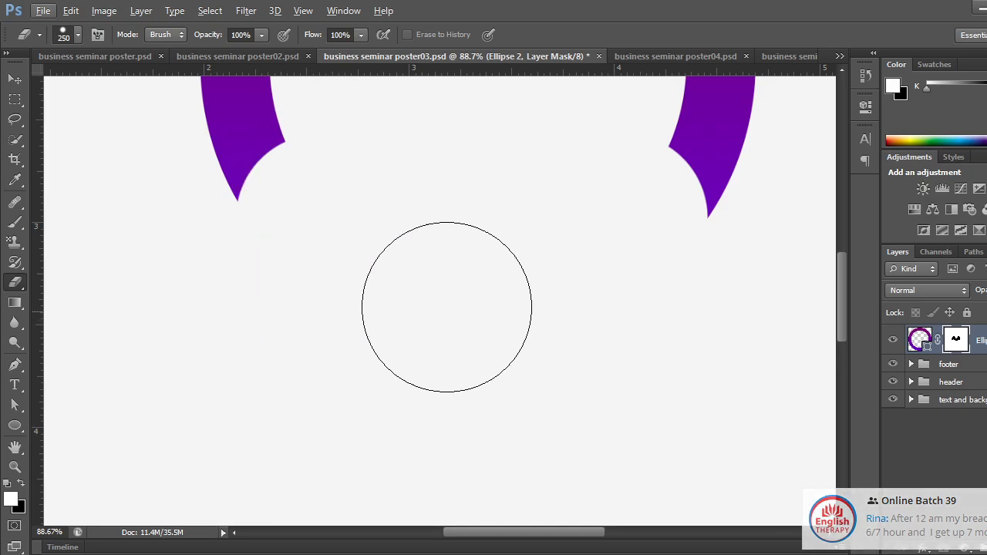
{"action": "scroll", "coordinate": [540, 293], "scroll_direction": "down", "scroll_amount": 4}
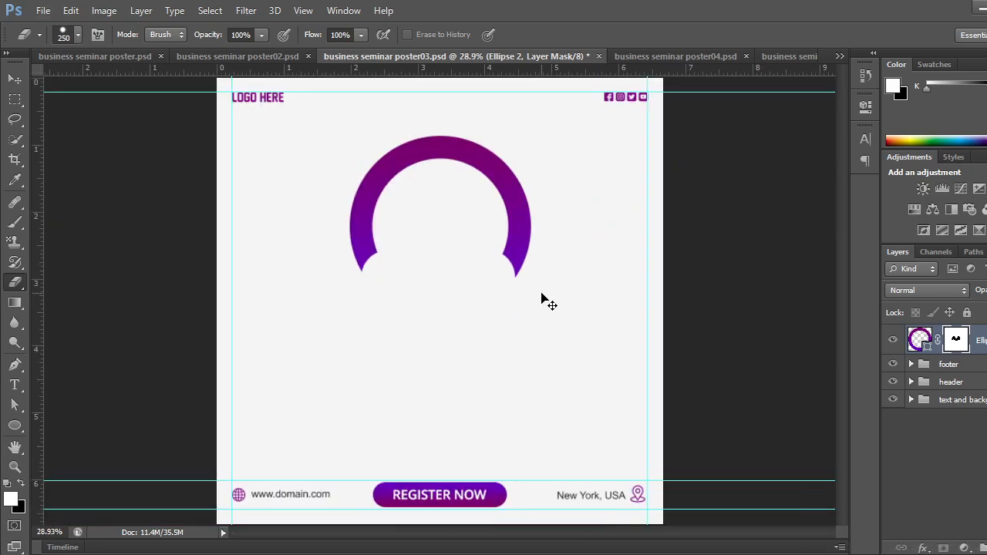
Undo the eraser strokes and the layer mask on the Ellipse 2 ring.
{"action": "key", "text": "ctrl+z"}
{"action": "key", "text": "ctrl+z"}
{"action": "key", "text": "ctrl+z"}
{"action": "key", "text": "ctrl+alt+z"}
{"action": "key", "text": "ctrl+alt+z"}
{"action": "key", "text": "ctrl+alt+z"}
{"action": "key", "text": "ctrl+alt+z"}
{"action": "key", "text": "ctrl+alt+z"}
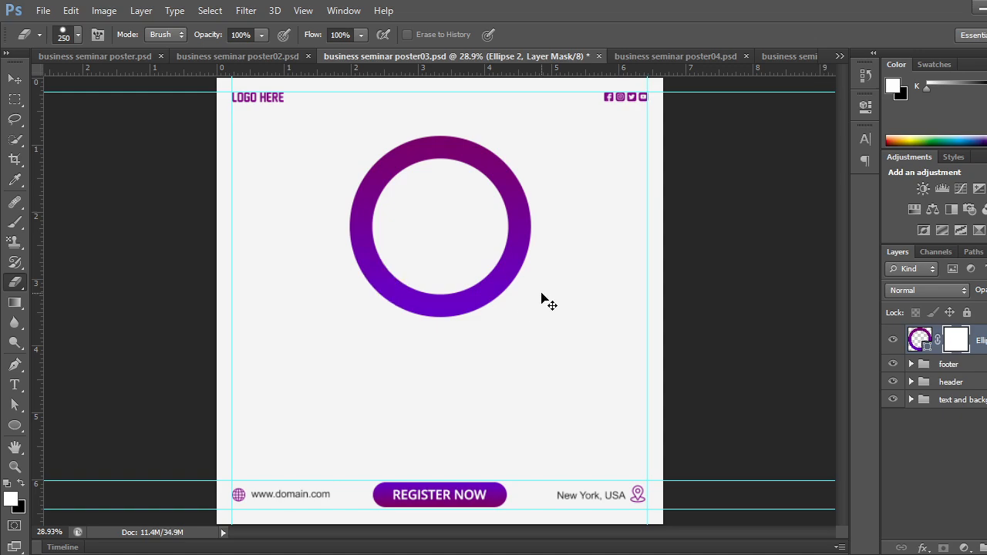
{"action": "key", "text": "ctrl+alt+z"}
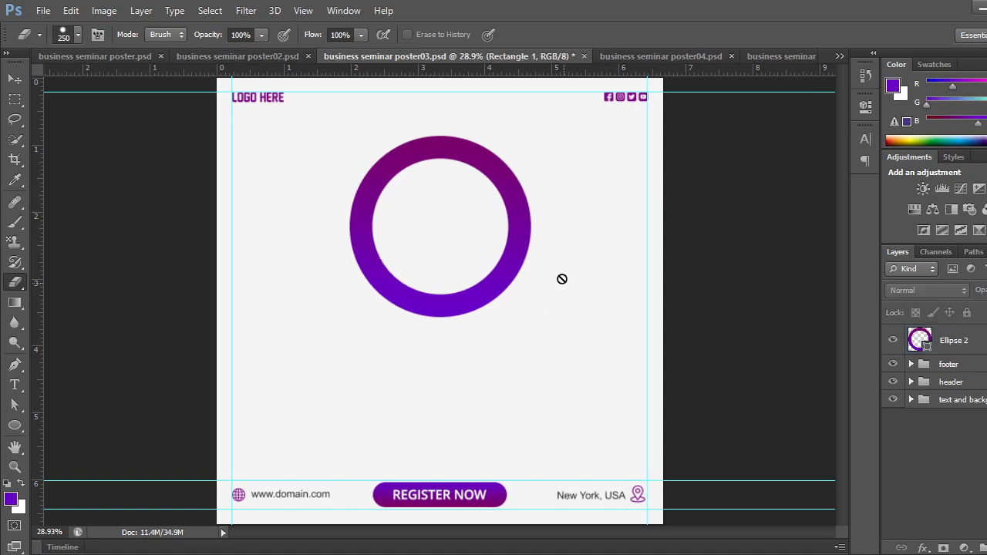
With no layer selected, draw a rectangle about 1158 by 1081 px over the lower-right part of the ring.
{"action": "left_click", "coordinate": [15, 80]}
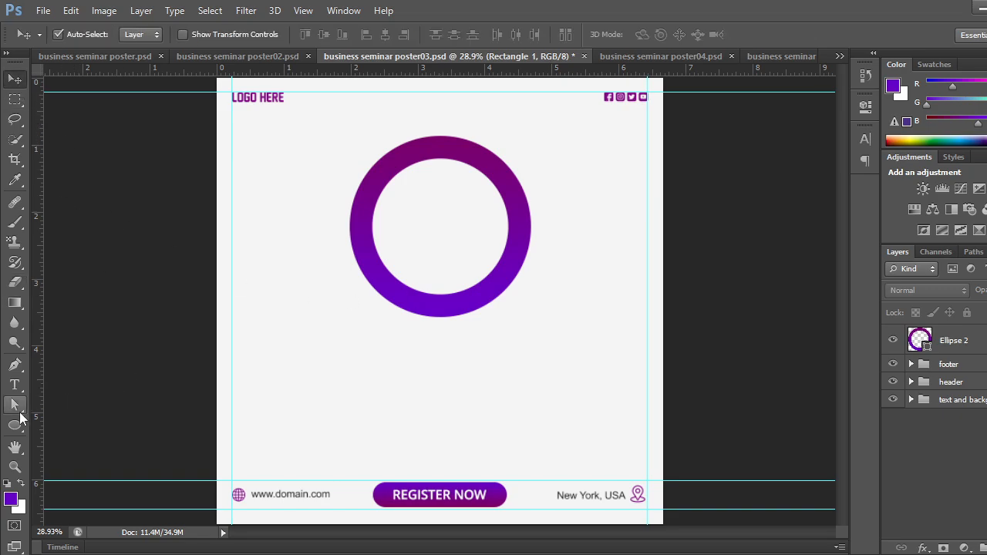
{"action": "left_click", "coordinate": [17, 425]}
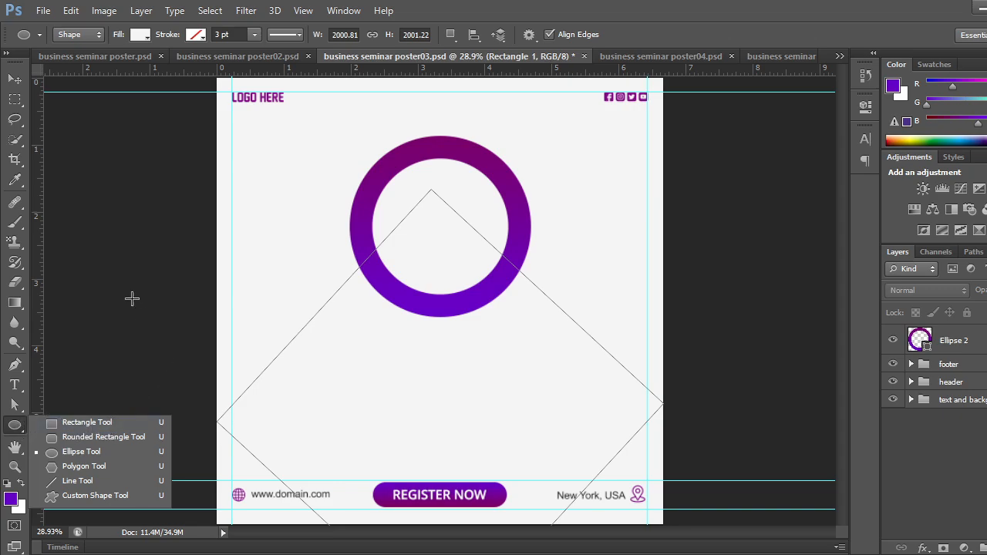
{"action": "left_click", "coordinate": [15, 81]}
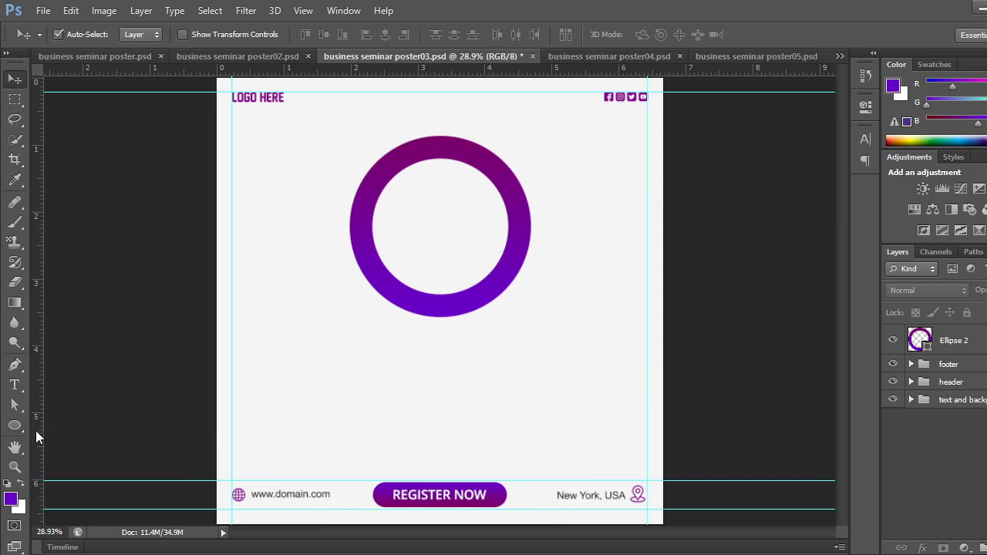
{"action": "left_click", "coordinate": [14, 426]}
{"action": "left_click", "coordinate": [16, 428]}
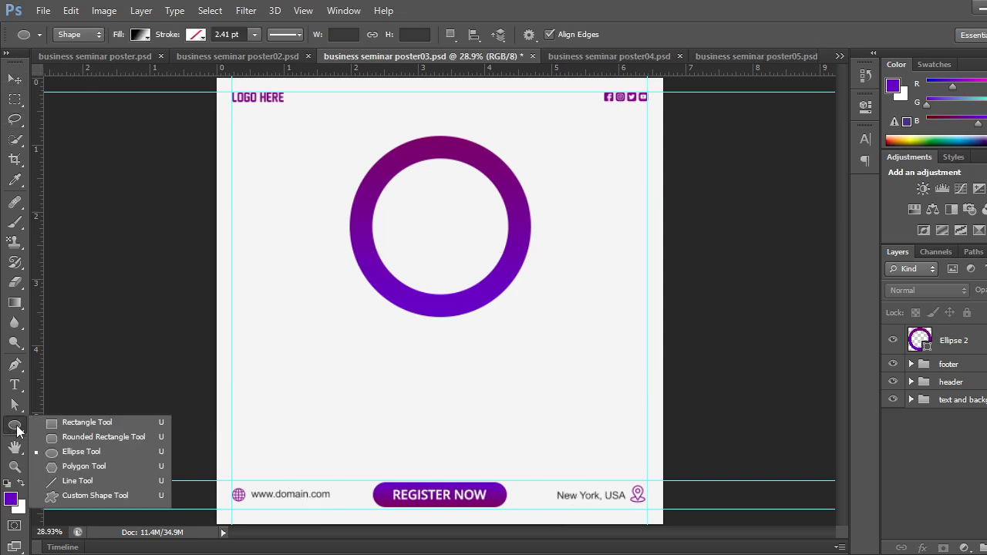
{"action": "left_click", "coordinate": [77, 423]}
{"action": "left_click_drag", "start_coordinate": [381, 241], "coordinate": [640, 481]}
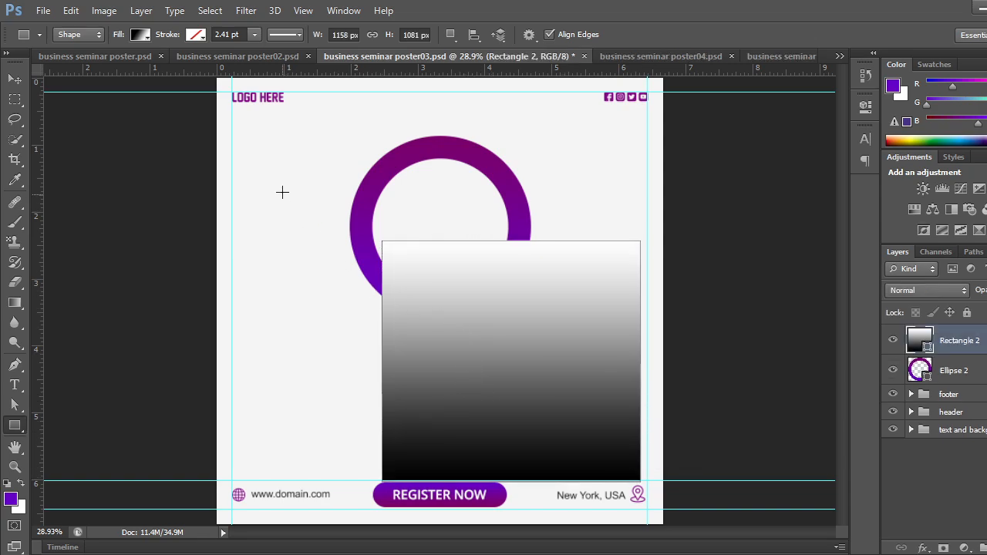
Match the new rectangle's fill to the poster background by sampling its light grey, f5f5f5.
{"action": "left_click", "coordinate": [139, 35]}
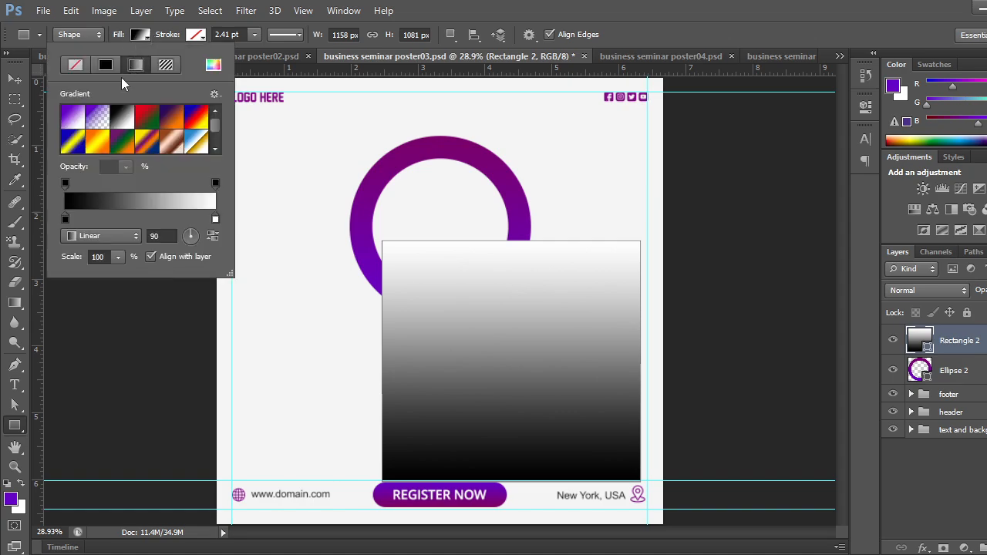
{"action": "left_click", "coordinate": [213, 66]}
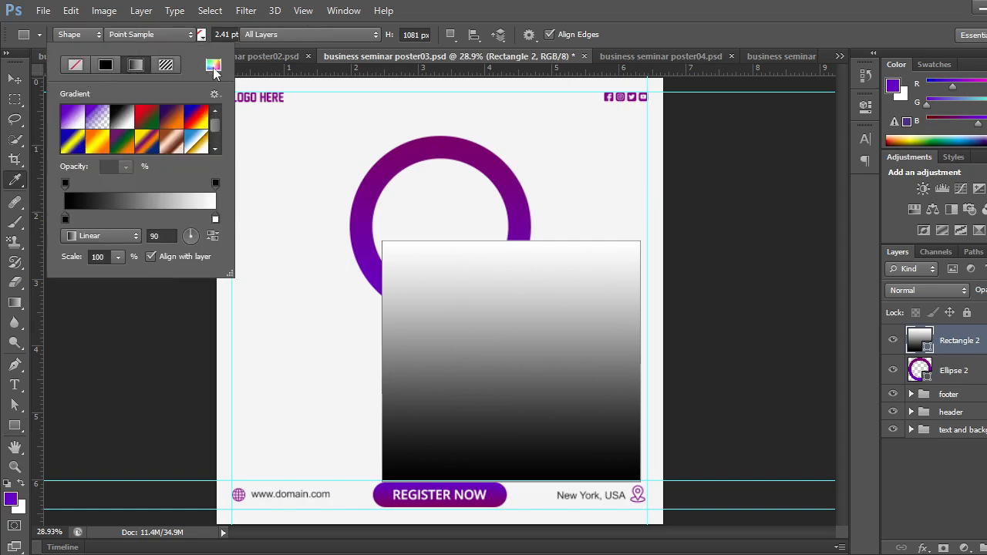
{"action": "left_click", "coordinate": [290, 209]}
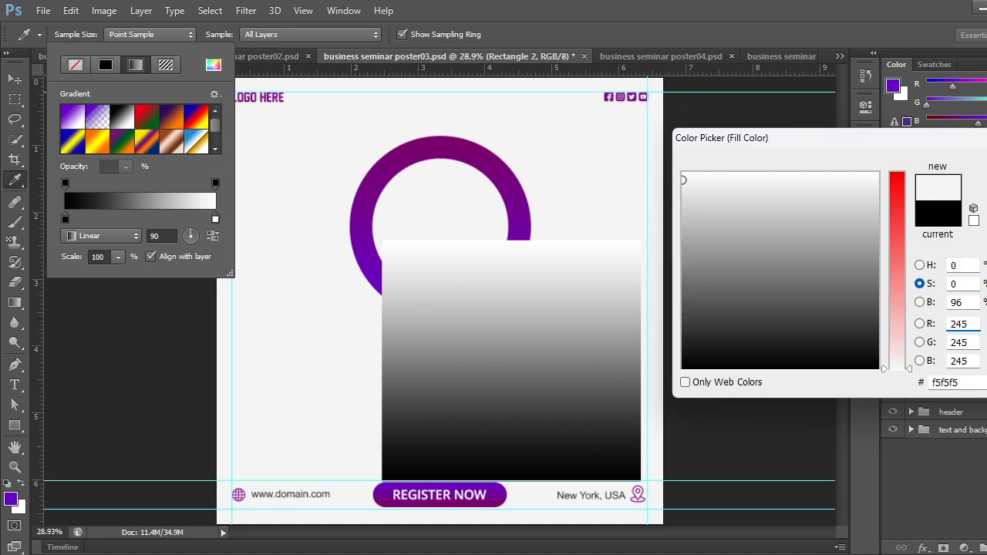
{"action": "key", "text": "Return"}
{"action": "left_click", "coordinate": [197, 34]}
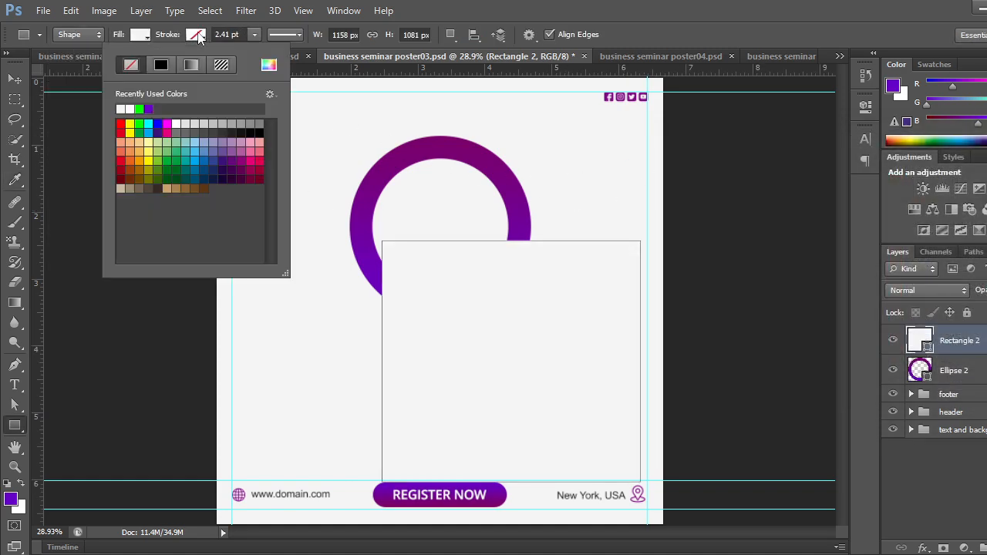
{"action": "left_click", "coordinate": [9, 80]}
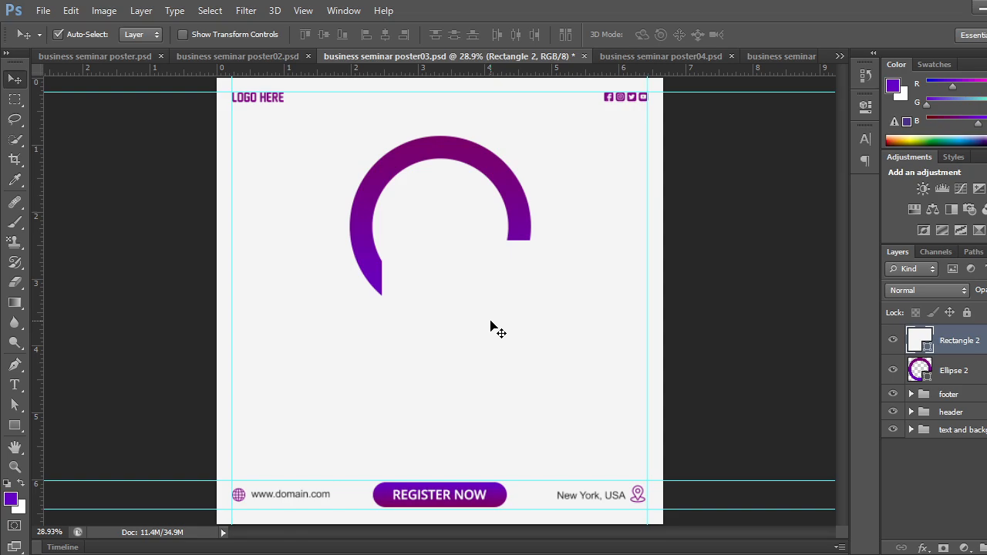
Rotate the rectangle about 44.5° and move it so its upper corner is centred inside the ring, covering the lower arc.
{"action": "key", "text": "ctrl+t"}
{"action": "left_click_drag", "start_coordinate": [649, 228], "coordinate": [686, 337]}
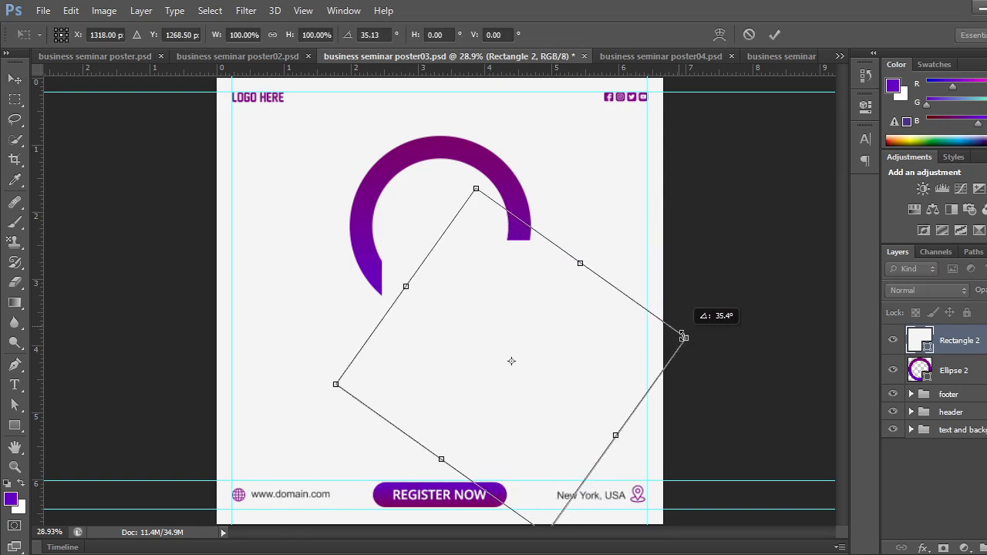
{"action": "left_click_drag", "start_coordinate": [567, 280], "coordinate": [521, 304]}
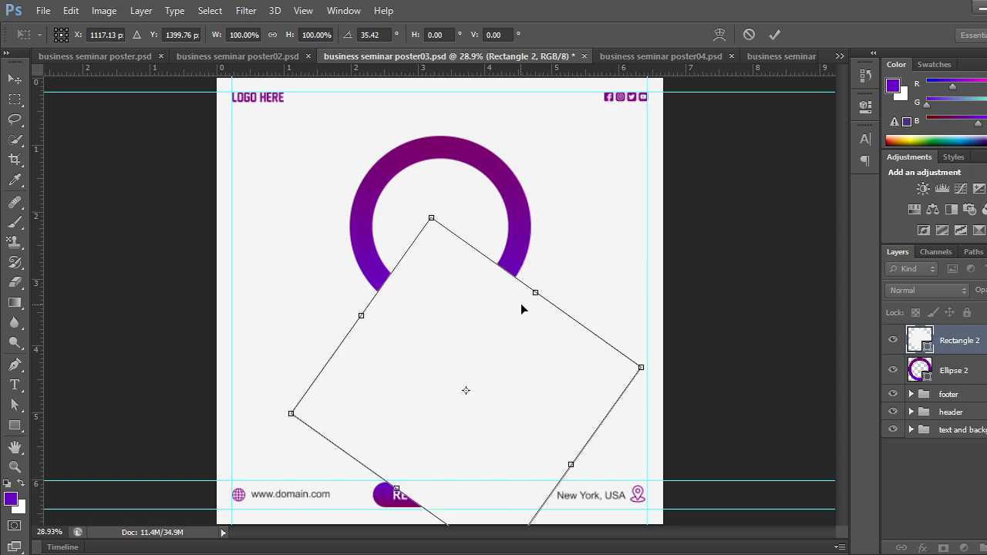
{"action": "left_click_drag", "start_coordinate": [658, 356], "coordinate": [667, 379]}
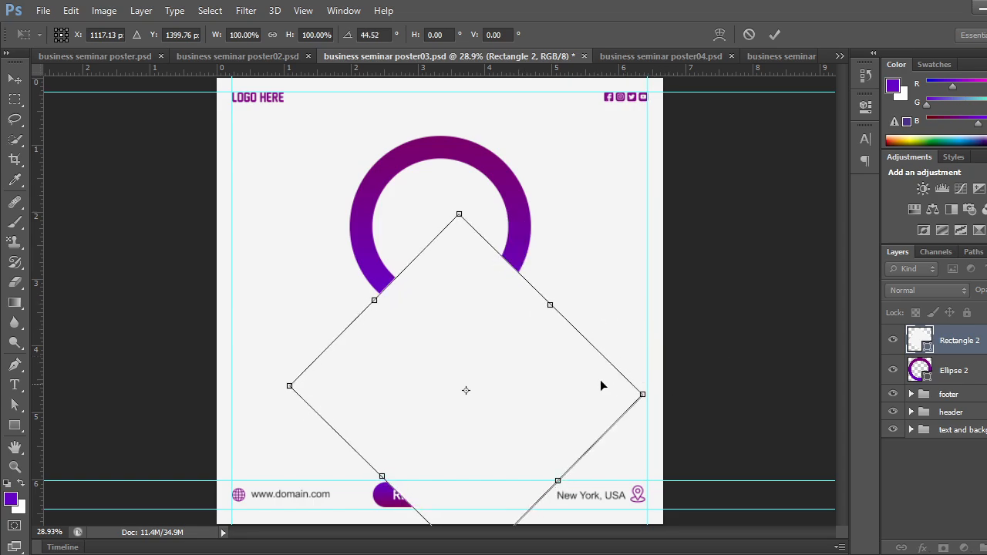
{"action": "left_click_drag", "start_coordinate": [527, 365], "coordinate": [496, 327]}
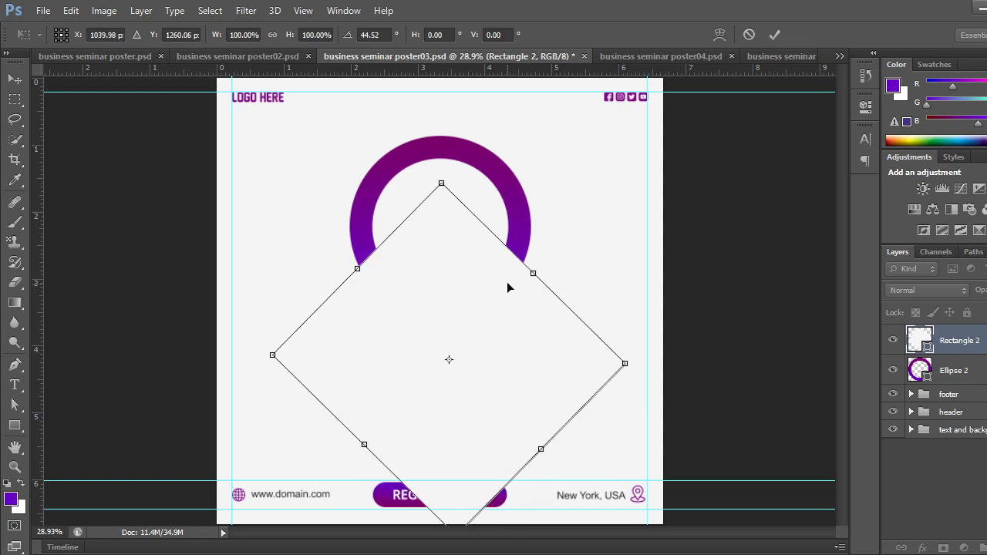
{"action": "left_click", "coordinate": [774, 34]}
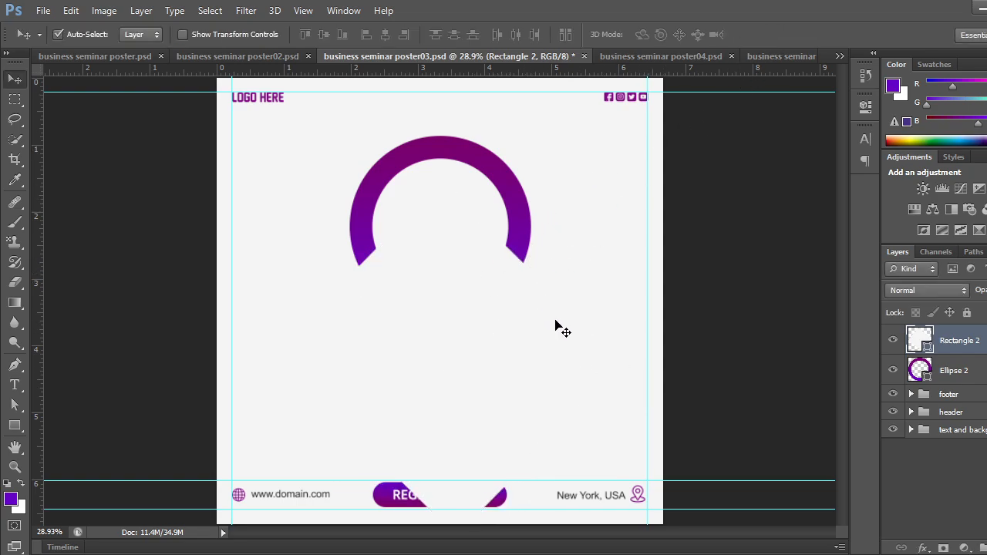
Delete the Rectangle 2 cover shape and the Ellipse 2 ring layers from poster03.
{"action": "scroll", "coordinate": [564, 332], "scroll_direction": "up", "scroll_amount": 1}
{"action": "scroll", "coordinate": [339, 326], "scroll_direction": "up", "scroll_amount": 2}
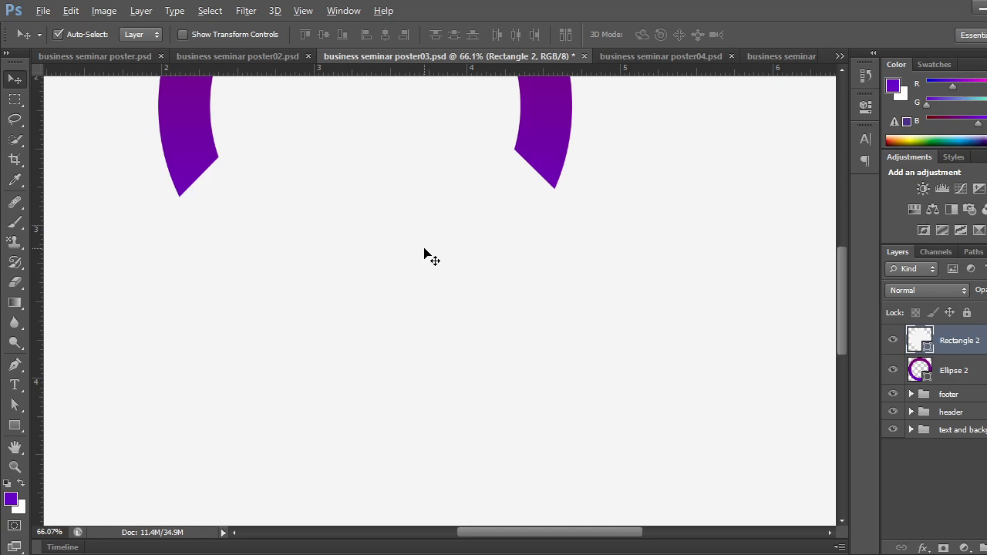
{"action": "scroll", "coordinate": [425, 255], "scroll_direction": "down", "scroll_amount": 4}
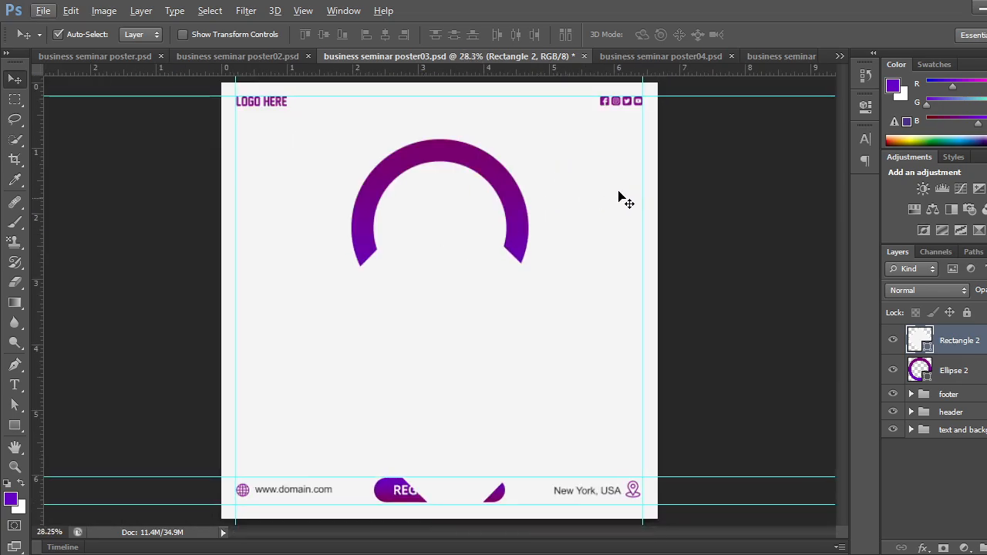
{"action": "left_click", "coordinate": [416, 363]}
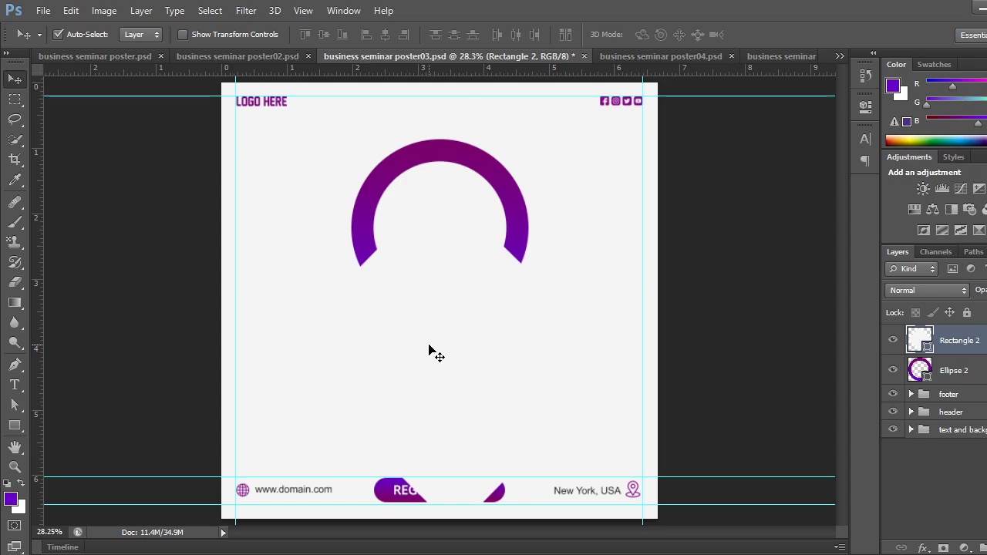
{"action": "left_click", "coordinate": [960, 371], "text": "shift"}
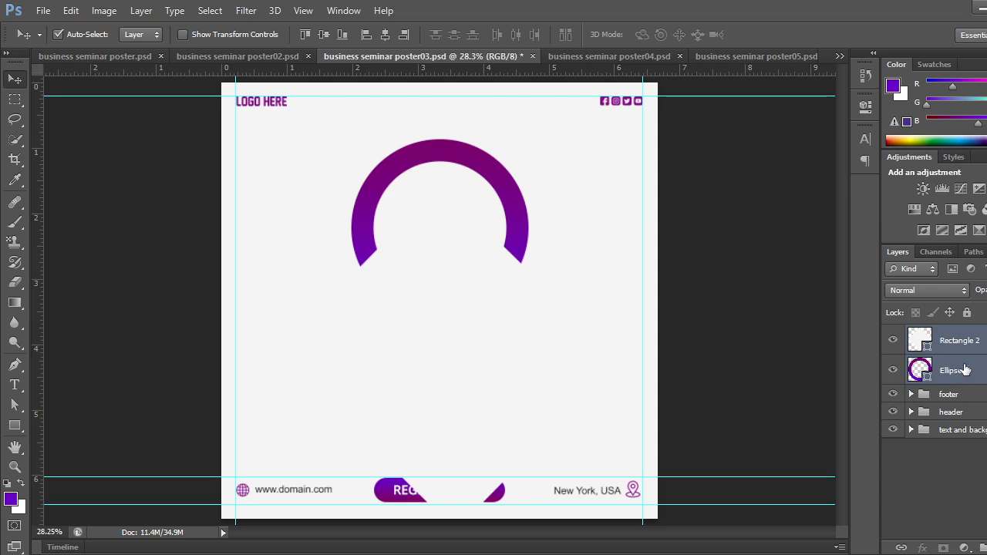
{"action": "key", "text": "Delete"}
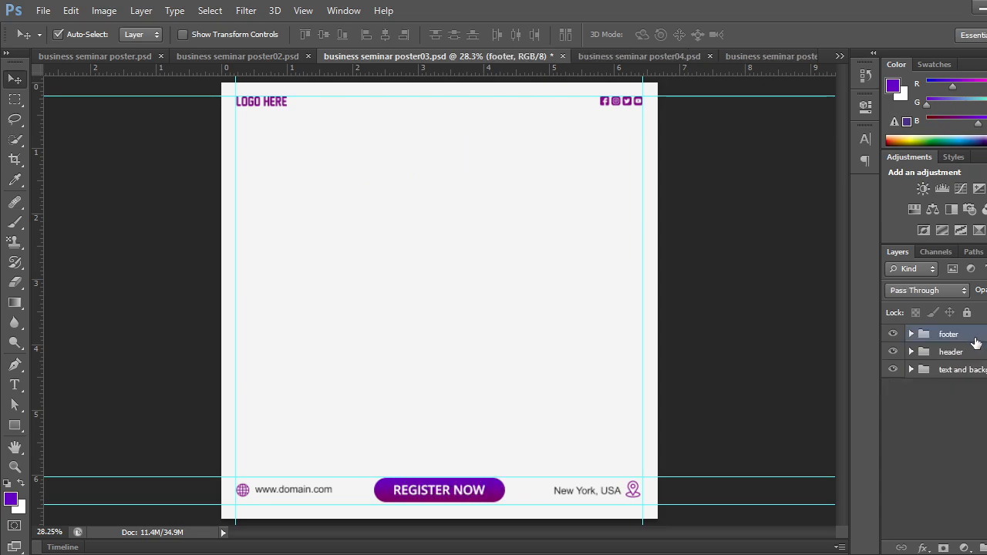
Turn the hidden layers inside the text and background group visible again and collapse the group.
{"action": "left_click", "coordinate": [911, 370]}
{"action": "left_click_drag", "start_coordinate": [893, 396], "coordinate": [903, 434]}
{"action": "scroll", "coordinate": [908, 467], "scroll_direction": "up", "scroll_amount": 5}
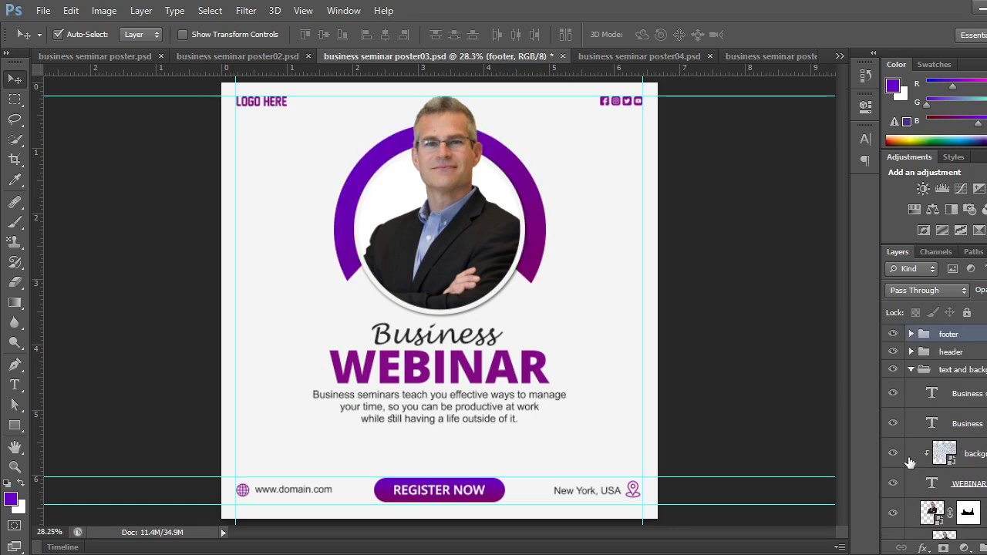
{"action": "left_click", "coordinate": [911, 370]}
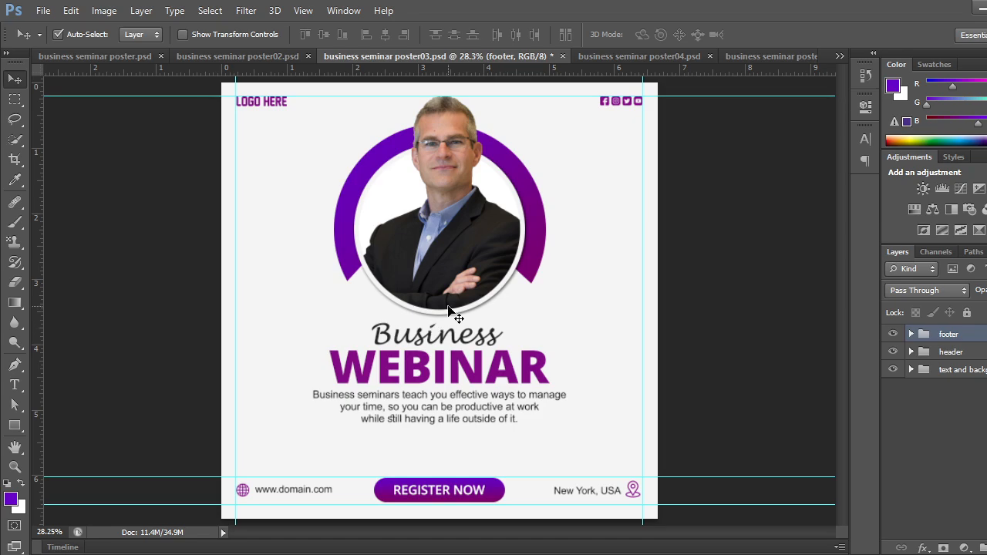
{"action": "scroll", "coordinate": [448, 306], "scroll_direction": "down", "scroll_amount": 1}
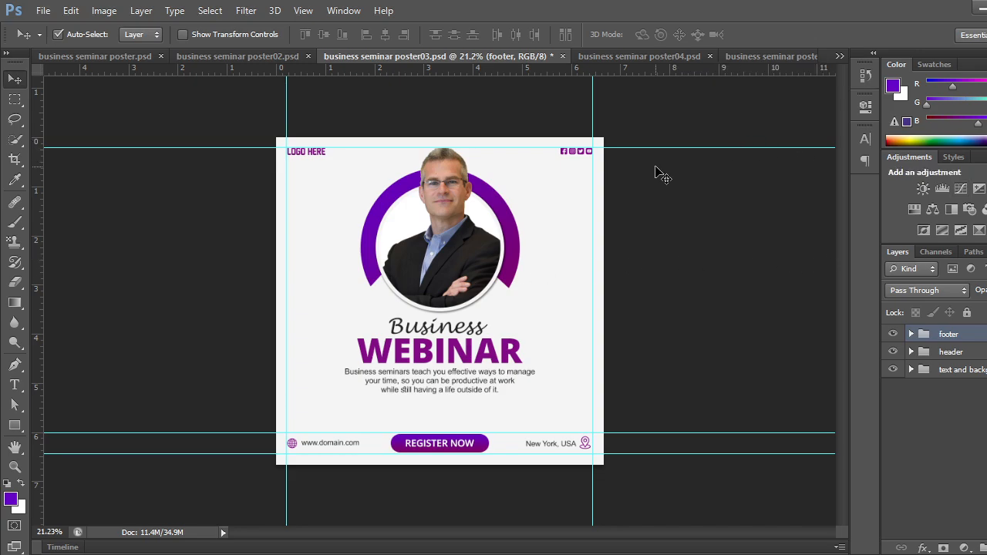
Review the first poster and poster02 for comparison, and return to poster03.
{"action": "left_click", "coordinate": [248, 58]}
{"action": "left_click", "coordinate": [131, 59]}
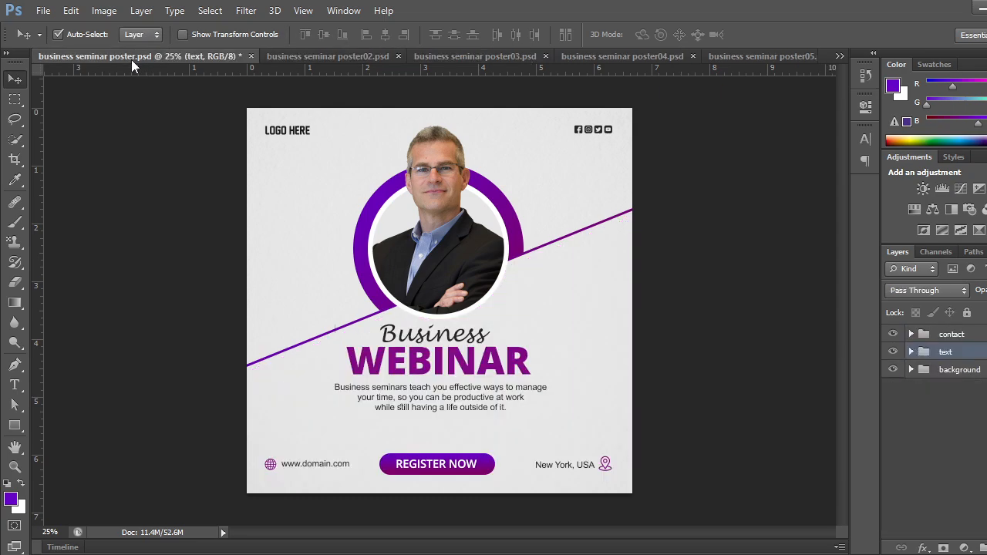
{"action": "left_click", "coordinate": [333, 60]}
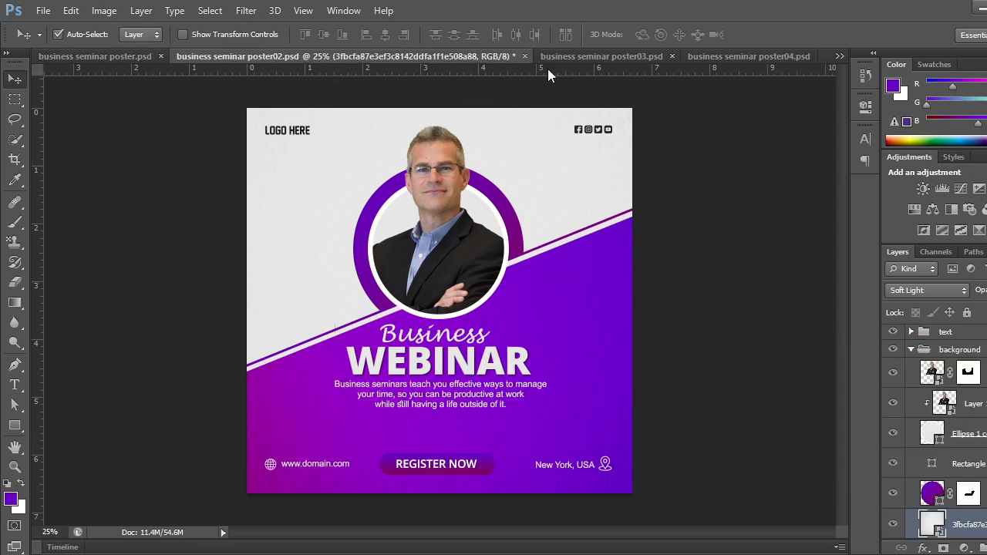
{"action": "left_click", "coordinate": [607, 58]}
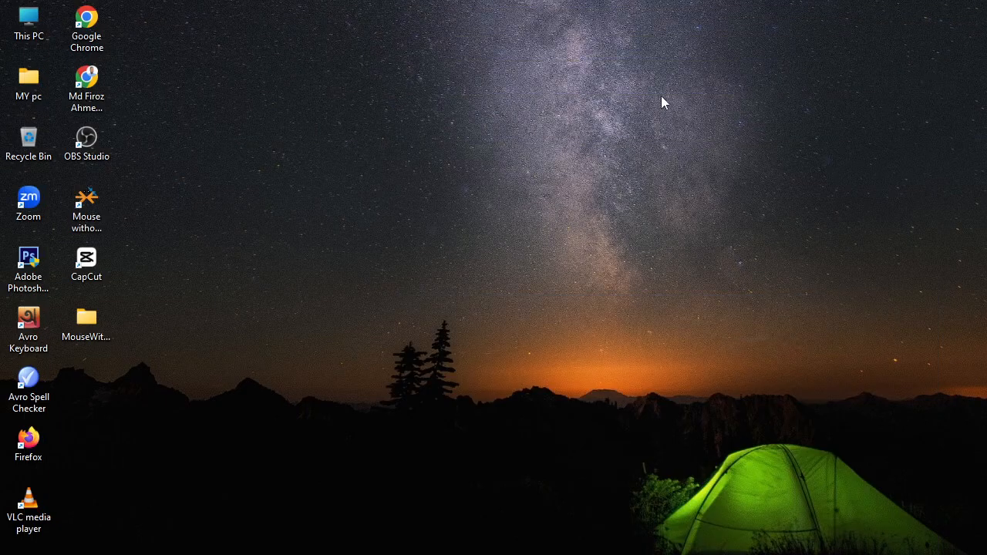
{"action": "right_click", "coordinate": [661, 103]}
{"action": "mouse_move", "coordinate": [708, 195]}
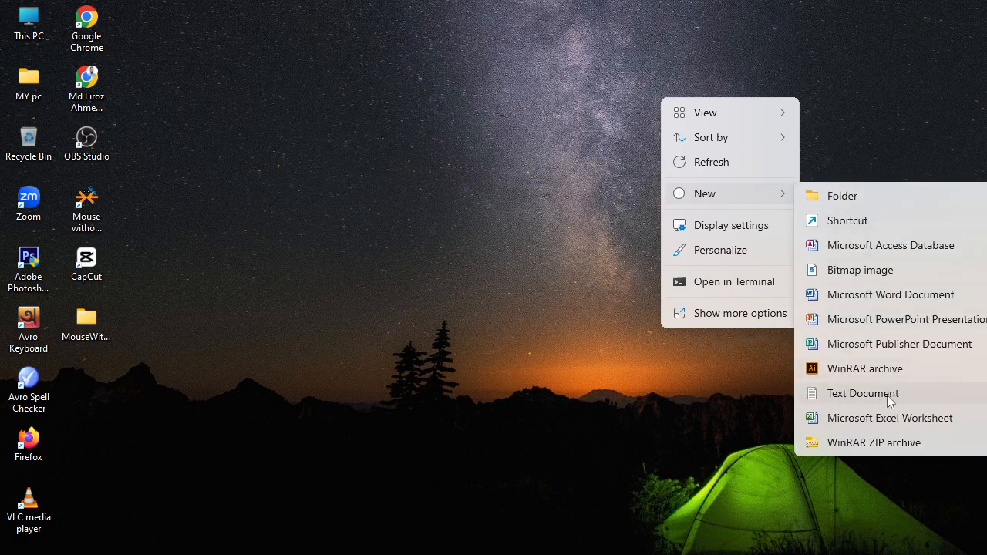
{"action": "left_click", "coordinate": [863, 393]}
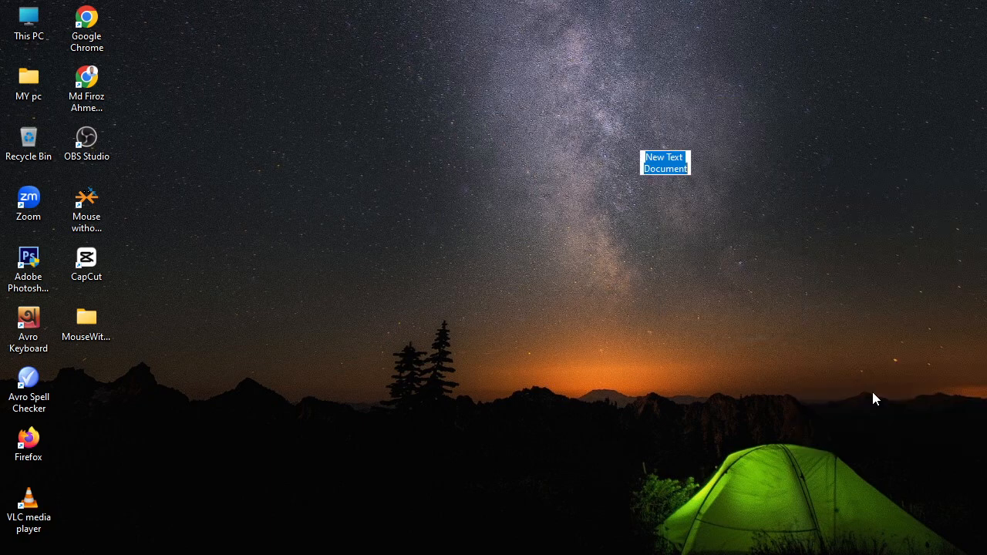
{"action": "key", "text": "Return"}
{"action": "double_click", "coordinate": [667, 144]}
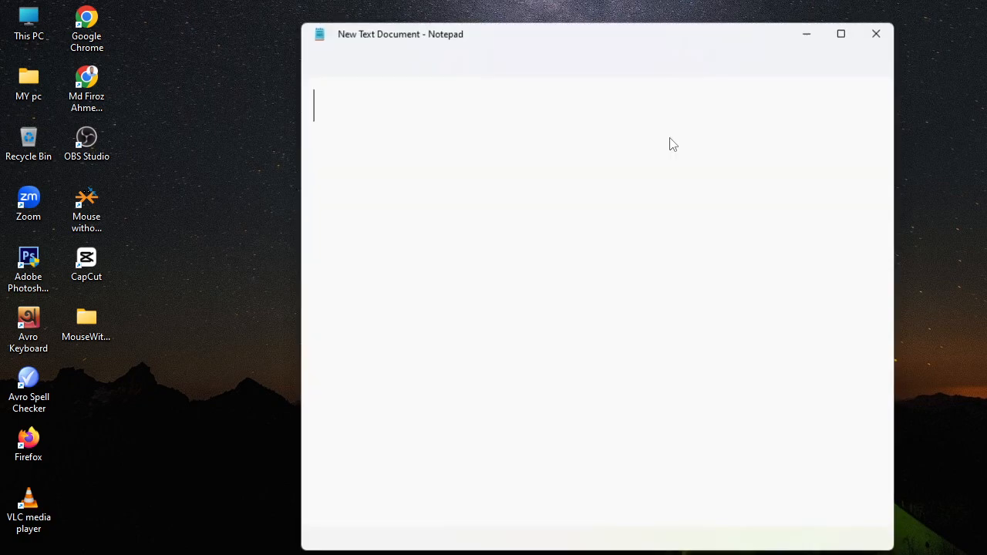
{"action": "left_click", "coordinate": [878, 32]}
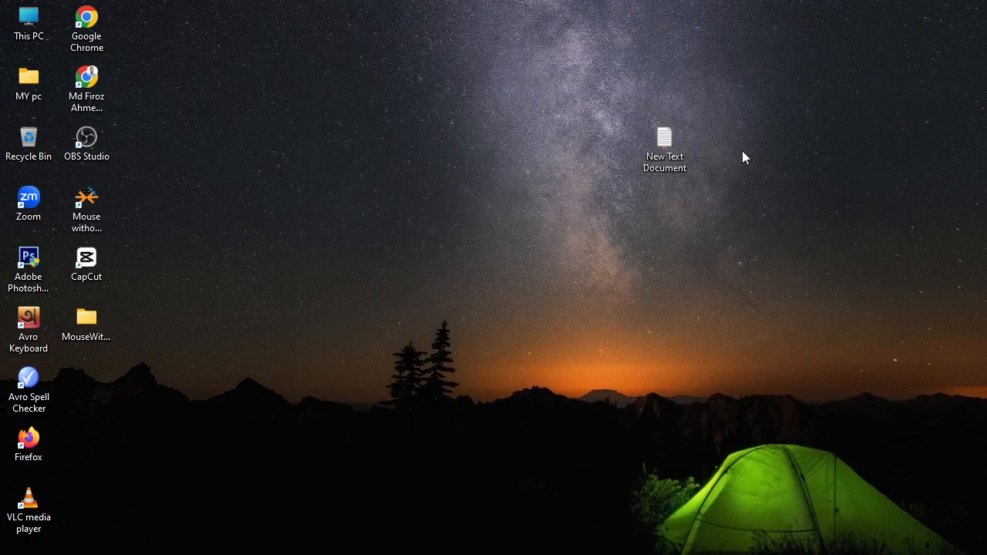
{"action": "right_click", "coordinate": [668, 138]}
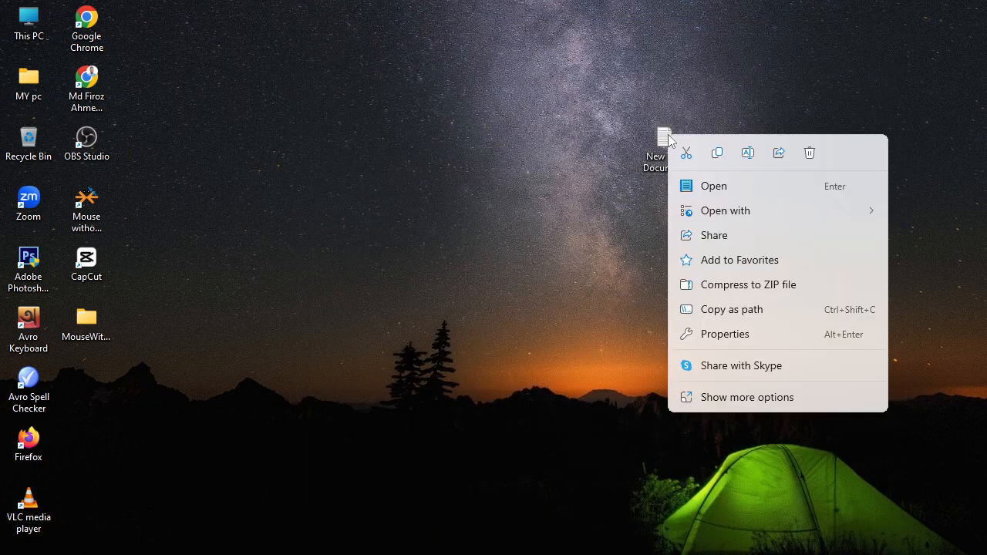
{"action": "left_click", "coordinate": [809, 152]}
{"action": "left_click", "coordinate": [783, 554]}
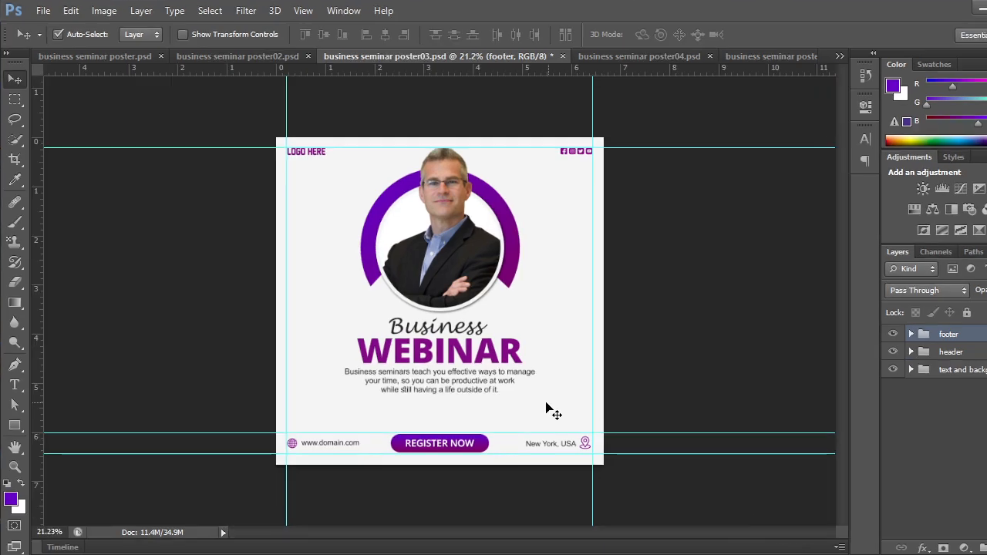
In poster04, convert the locked Background to a regular layer and group all loose layers below the header group.
{"action": "left_click", "coordinate": [632, 56]}
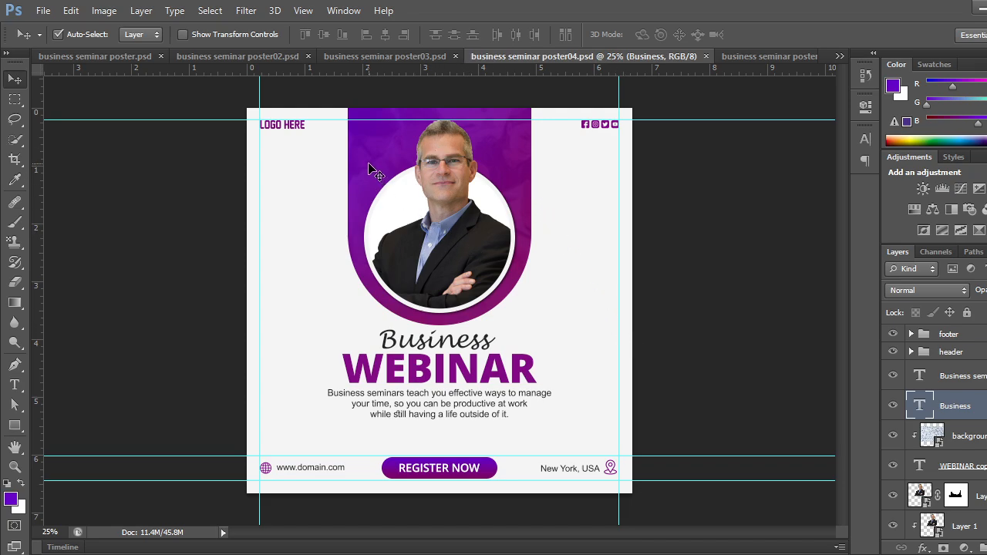
{"action": "left_click", "coordinate": [956, 375]}
{"action": "scroll", "coordinate": [956, 444], "scroll_direction": "down", "scroll_amount": 5}
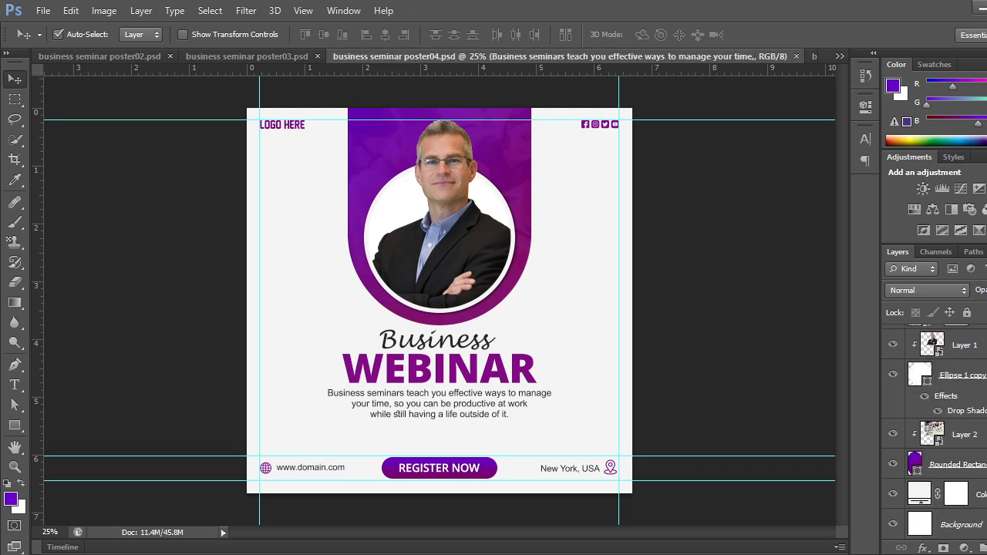
{"action": "left_click", "coordinate": [440, 231]}
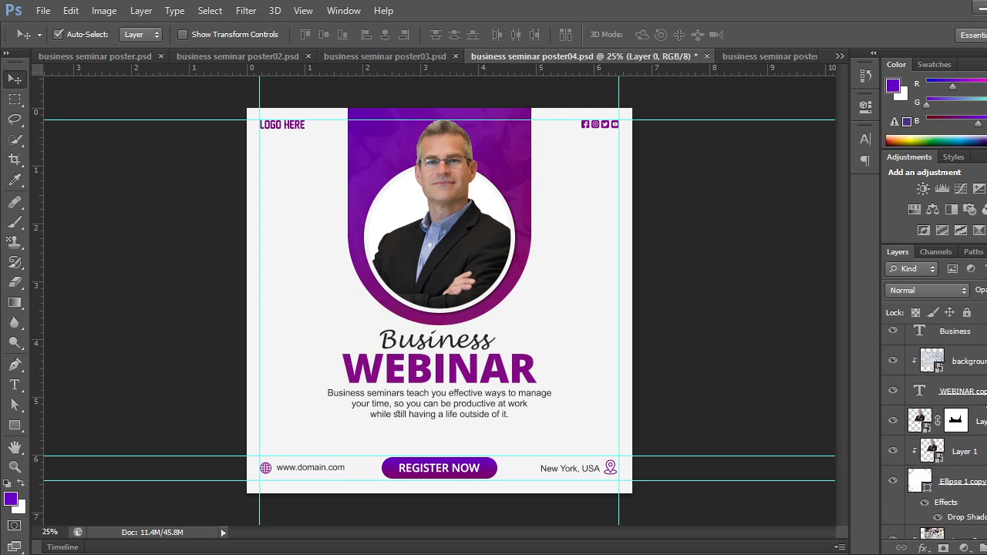
{"action": "scroll", "coordinate": [983, 438], "scroll_direction": "up", "scroll_amount": 2}
{"action": "left_click", "coordinate": [978, 360], "text": "shift"}
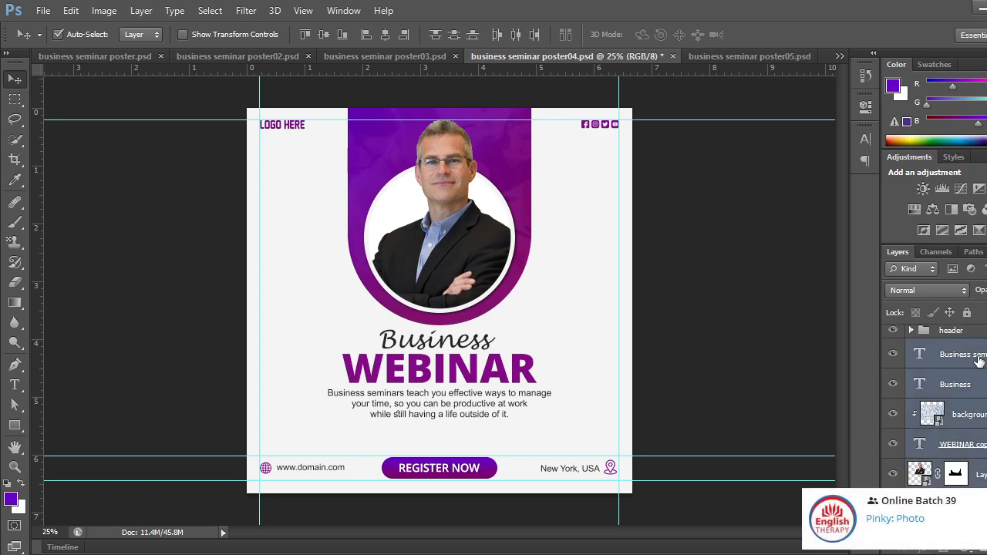
{"action": "key", "text": "ctrl+g"}
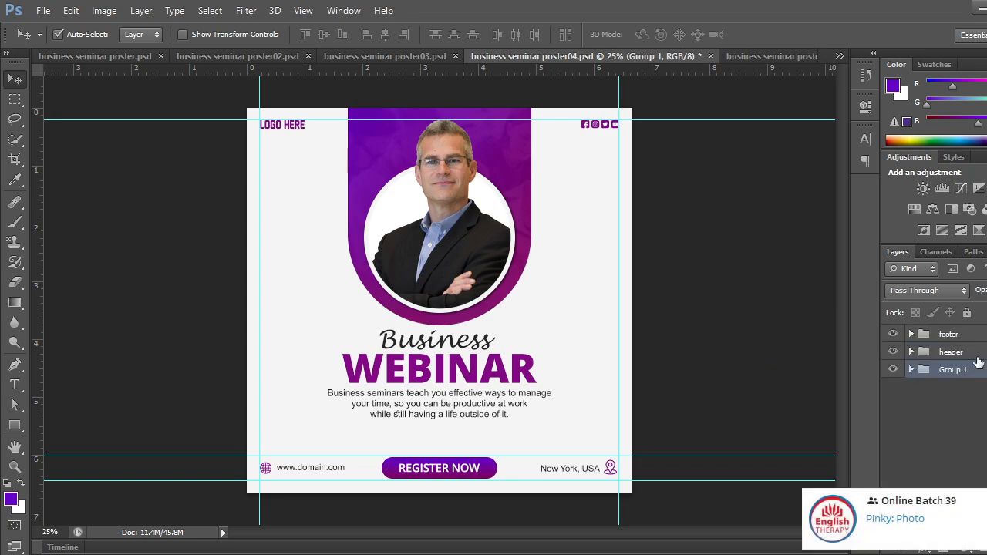
Rename the new layer group as text & background.
{"action": "double_click", "coordinate": [953, 371]}
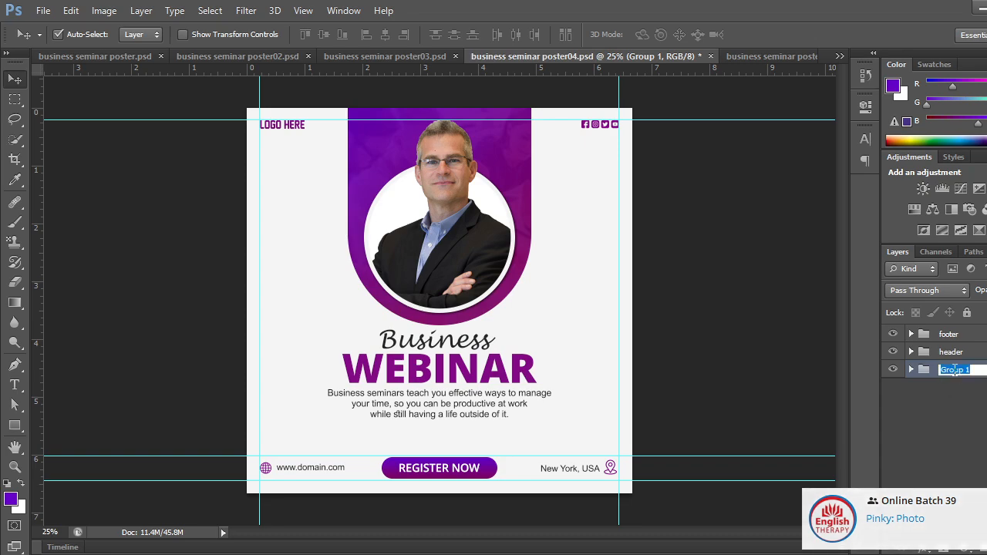
{"action": "type", "text": "tex"}
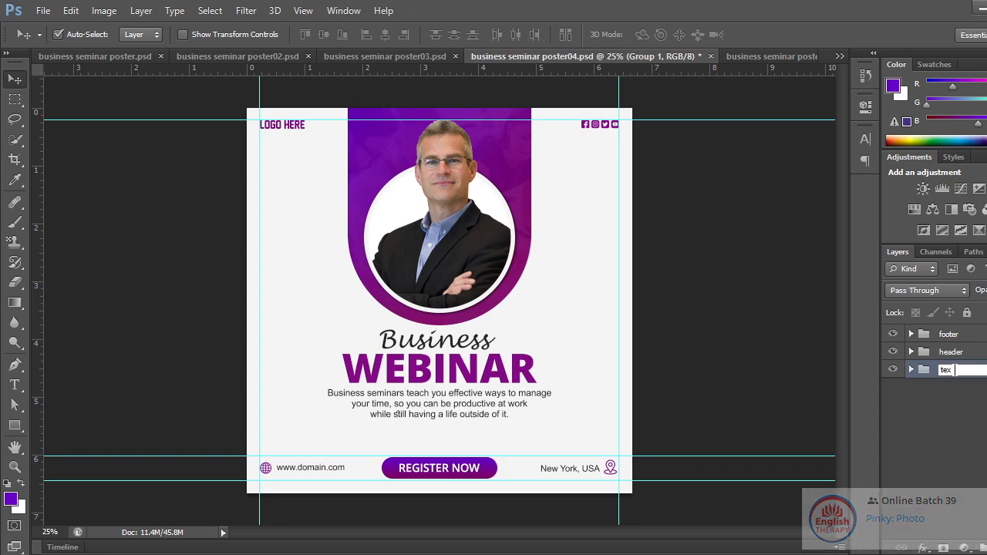
{"action": "type", "text": "t & backgr"}
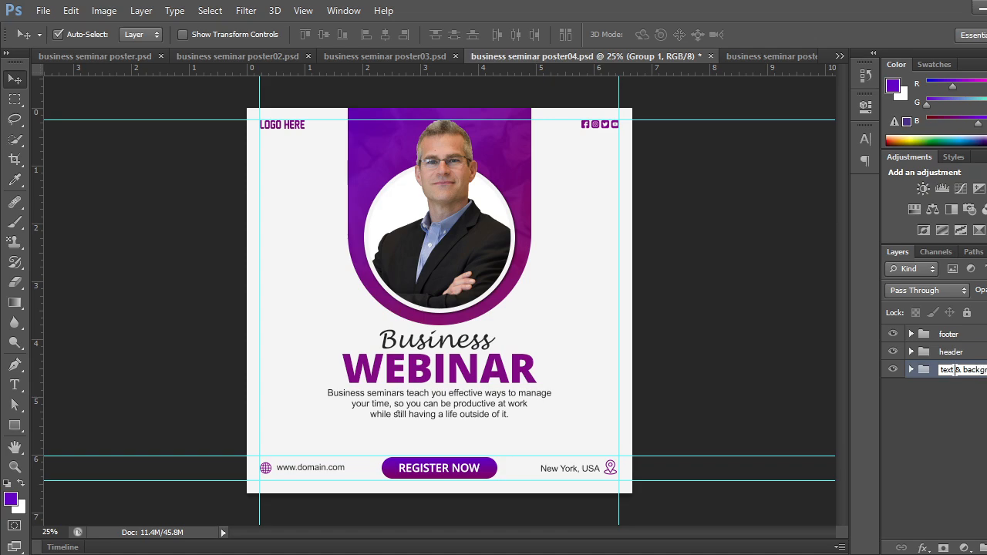
{"action": "key", "text": "Return"}
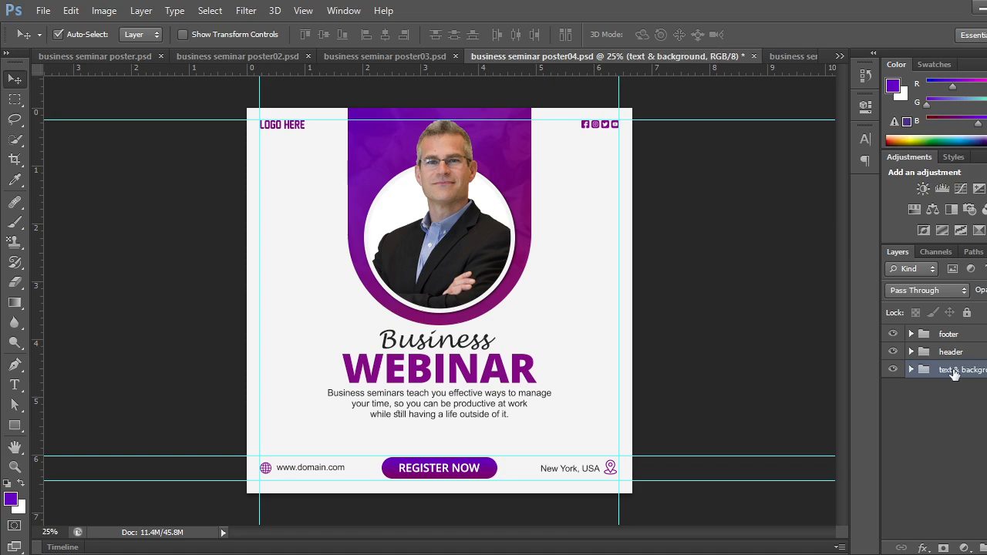
Inside the text & background group, hide the two portrait layers, the white ellipse, Layer 2 and the purple gradient rounded rectangle.
{"action": "left_click", "coordinate": [911, 371]}
{"action": "scroll", "coordinate": [925, 401], "scroll_direction": "down", "scroll_amount": 6}
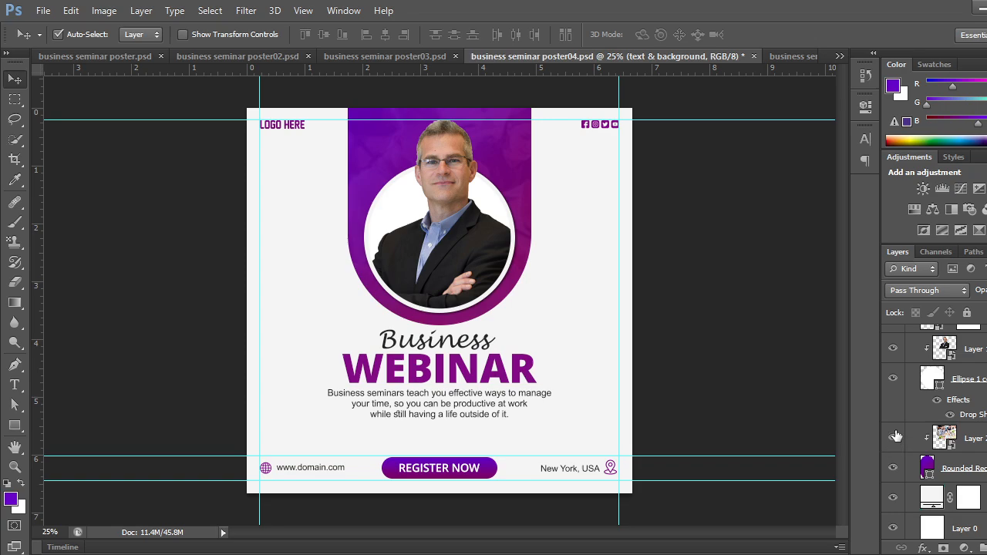
{"action": "left_click_drag", "start_coordinate": [896, 437], "coordinate": [895, 362]}
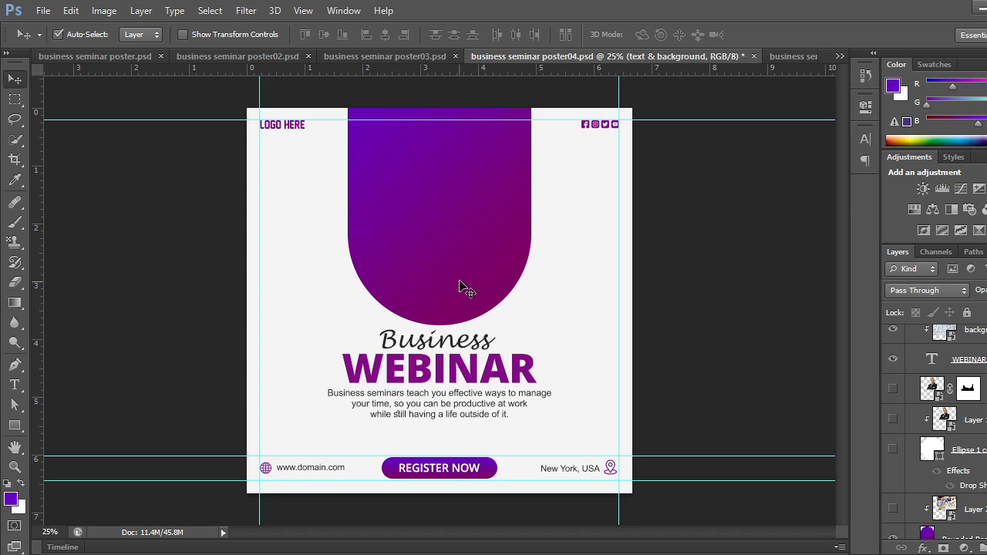
{"action": "left_click", "coordinate": [21, 425]}
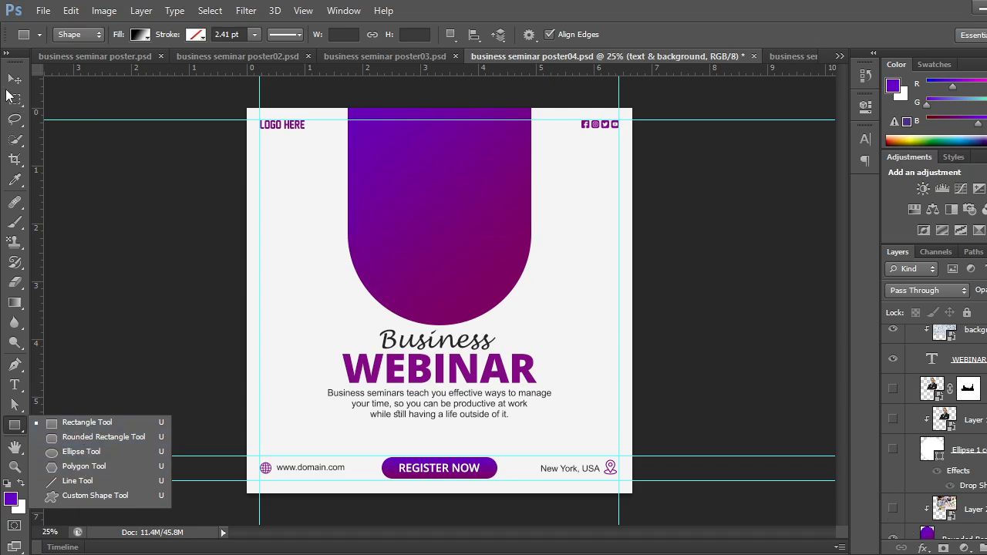
{"action": "left_click", "coordinate": [14, 79]}
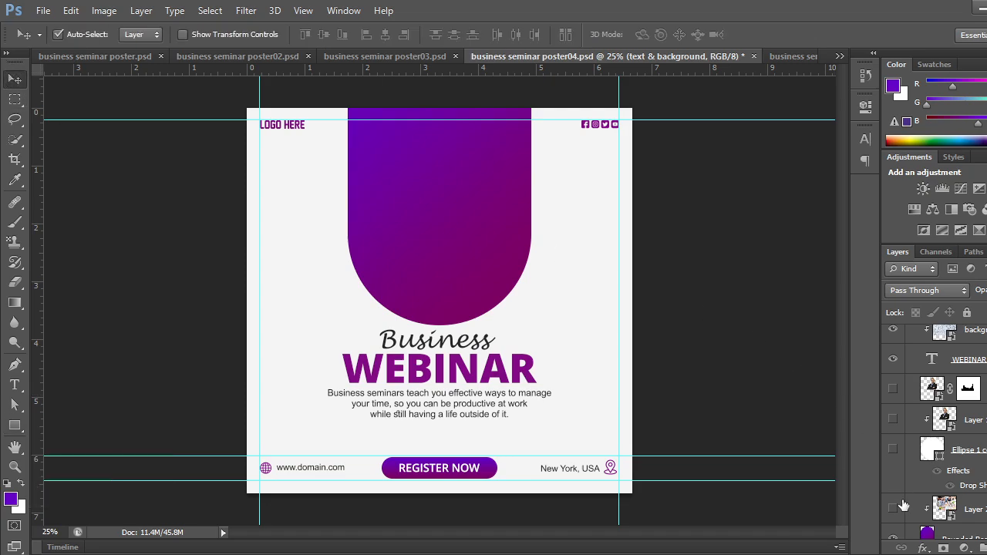
{"action": "scroll", "coordinate": [908, 515], "scroll_direction": "down", "scroll_amount": 1}
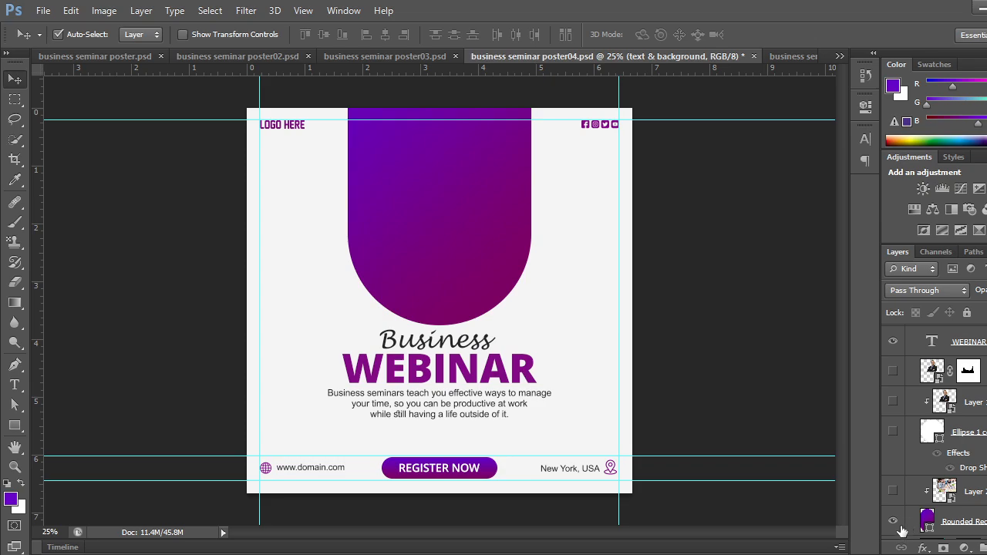
{"action": "left_click", "coordinate": [893, 522]}
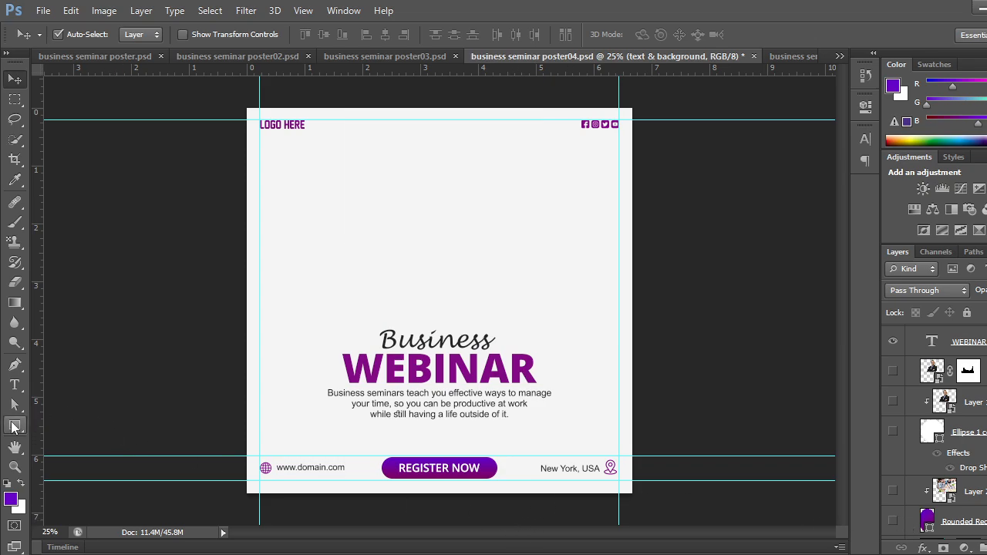
Draw a rounded rectangle about 588 by 1224 px with a 1000 px radius, from above the poster's upper edge down to the Business title.
{"action": "left_click", "coordinate": [23, 429]}
{"action": "left_click", "coordinate": [72, 443]}
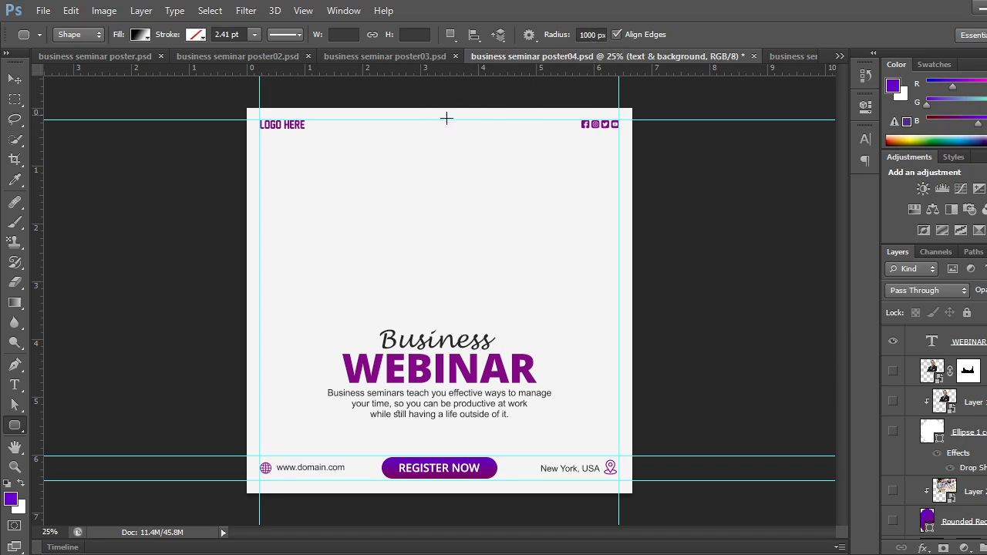
{"action": "left_click_drag", "start_coordinate": [411, 99], "coordinate": [523, 335]}
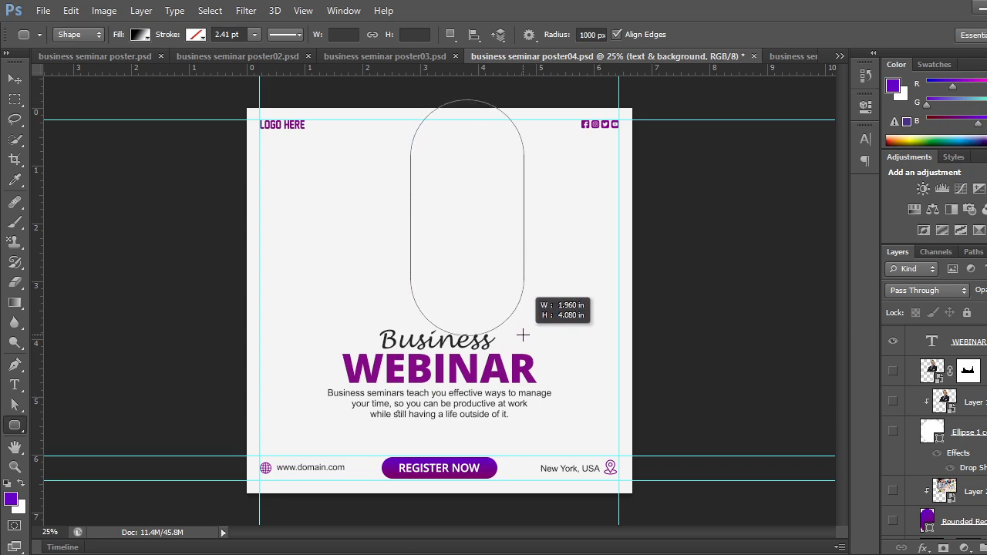
{"action": "left_click_drag", "start_coordinate": [523, 334], "coordinate": [523, 335]}
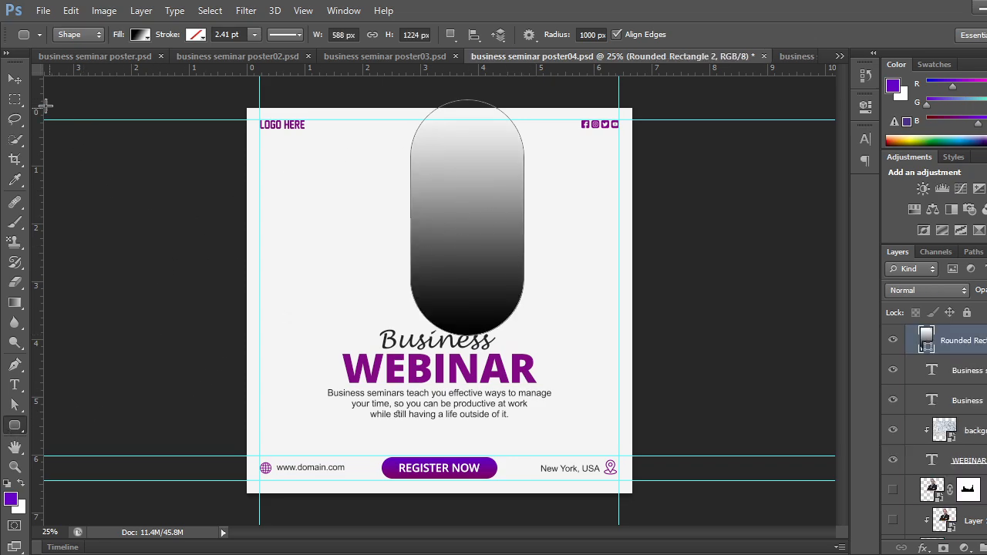
Move the black gradient rounded rectangle up past the poster's upper edge and delete it.
{"action": "left_click", "coordinate": [15, 79]}
{"action": "left_click_drag", "start_coordinate": [500, 309], "coordinate": [466, 219]}
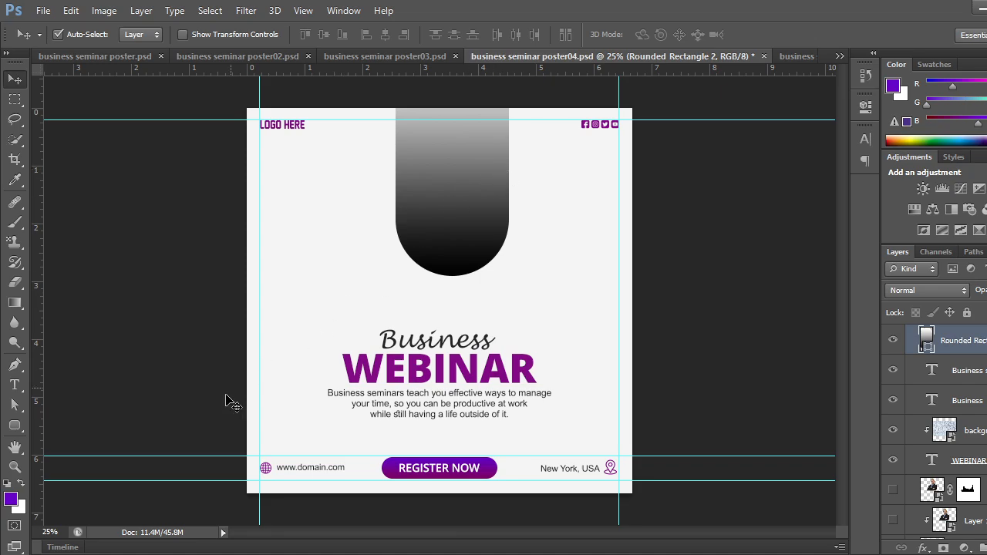
{"action": "key", "text": "Delete"}
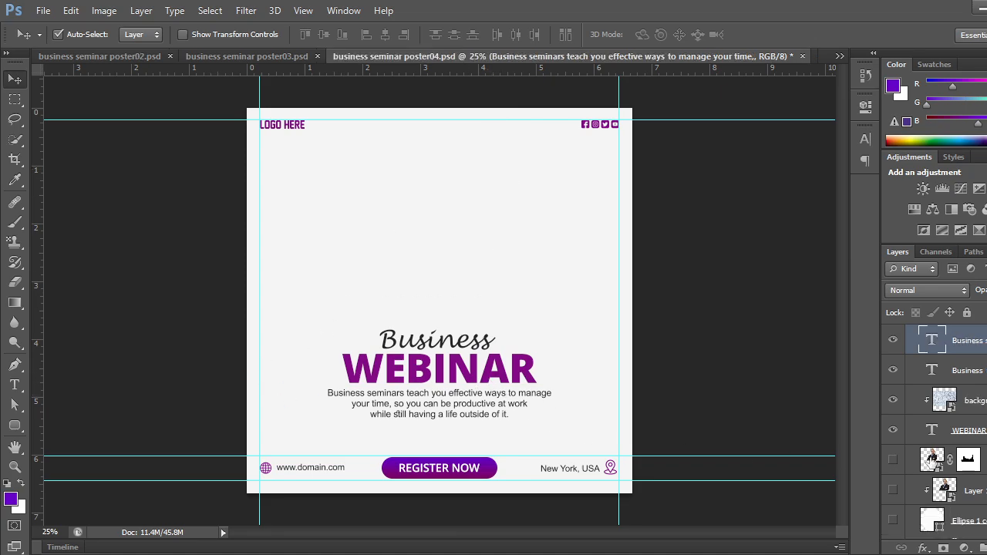
Show the two portrait layers, the white ellipse, Layer 2 and the purple gradient rounded rectangle again.
{"action": "scroll", "coordinate": [960, 439], "scroll_direction": "down", "scroll_amount": 1}
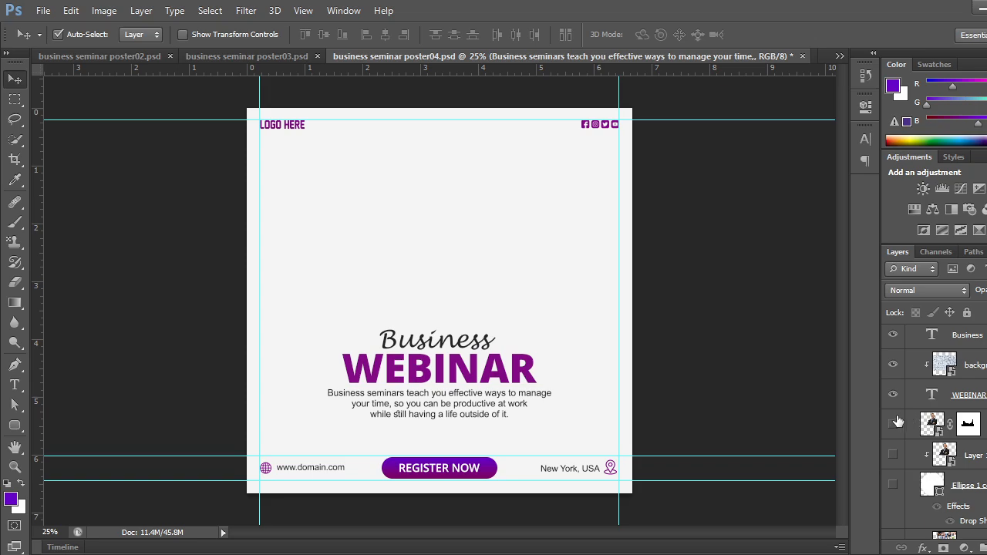
{"action": "left_click_drag", "start_coordinate": [894, 423], "coordinate": [895, 494]}
{"action": "scroll", "coordinate": [912, 457], "scroll_direction": "down", "scroll_amount": 1}
{"action": "scroll", "coordinate": [912, 457], "scroll_direction": "down", "scroll_amount": 1}
{"action": "left_click", "coordinate": [893, 491]}
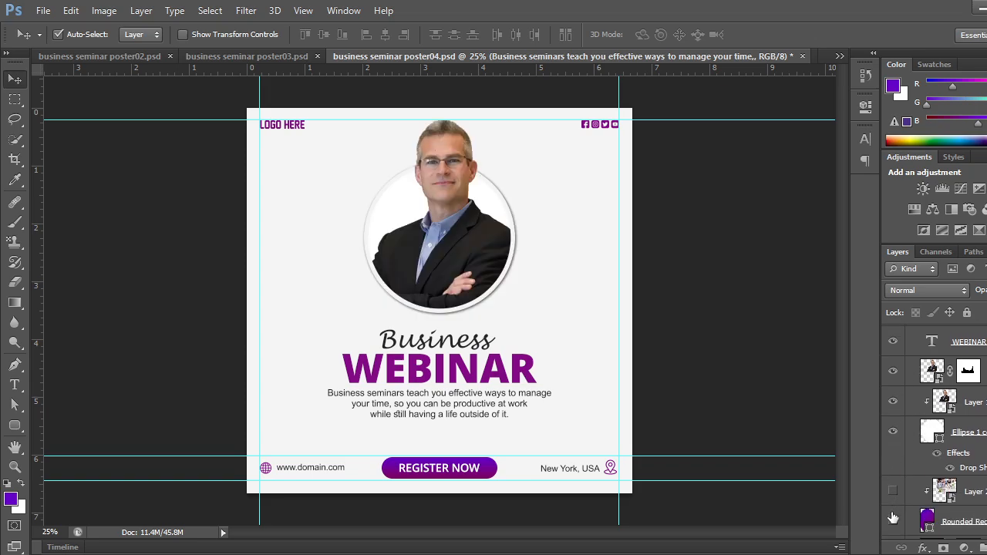
{"action": "left_click", "coordinate": [893, 522]}
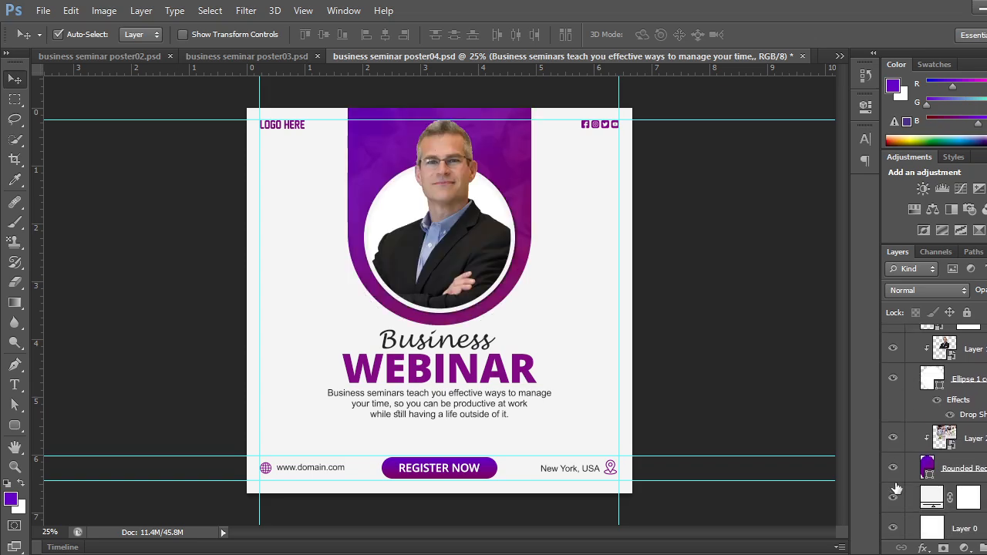
Try the red-green and violet-orange gradient presets on the rounded rectangle behind the portrait, ending with the blue-red-yellow one.
{"action": "left_click", "coordinate": [969, 459]}
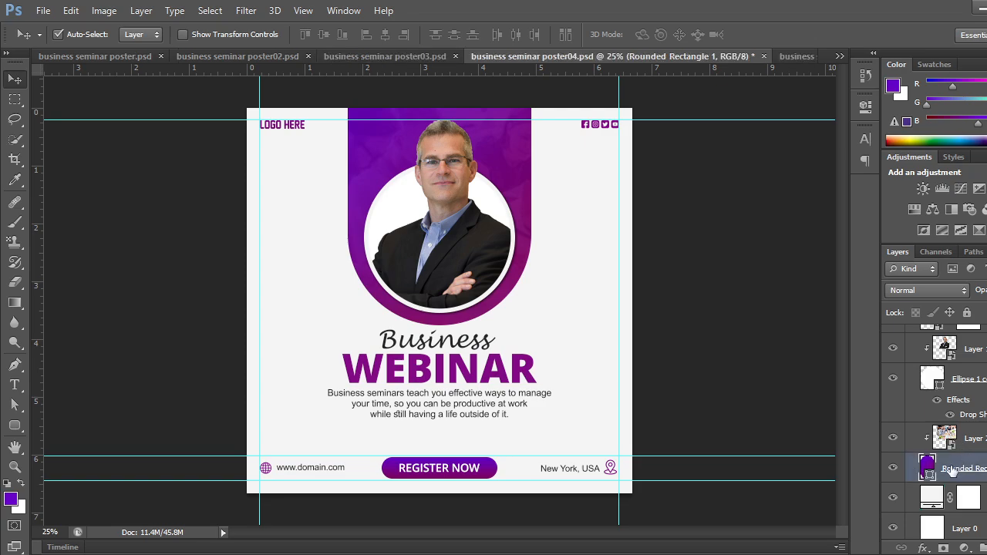
{"action": "left_click", "coordinate": [15, 424]}
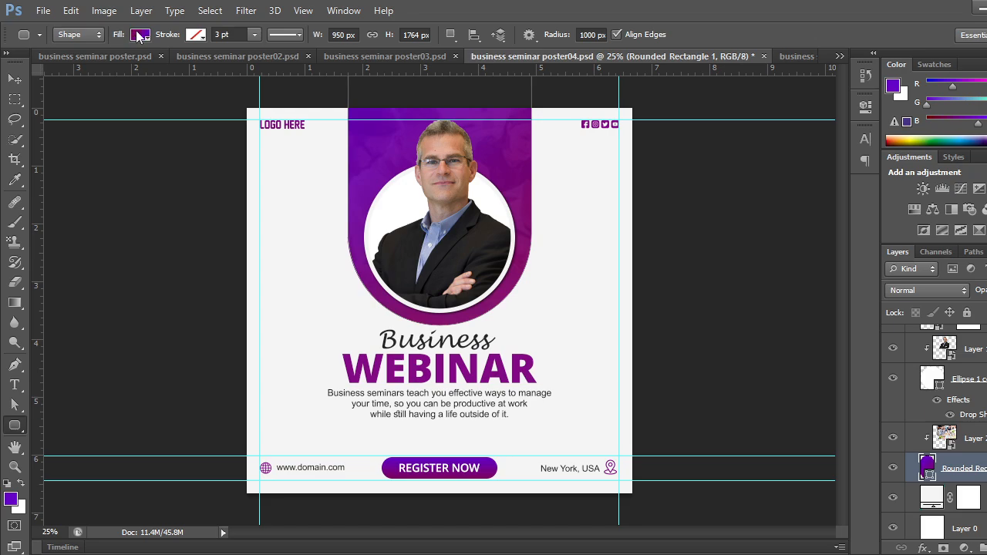
{"action": "left_click", "coordinate": [139, 36]}
{"action": "left_click", "coordinate": [146, 124]}
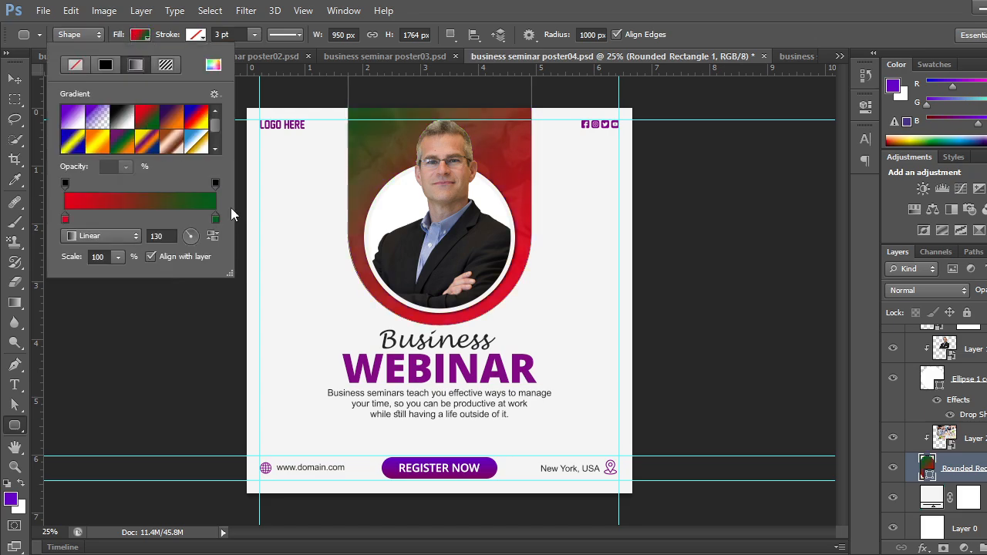
{"action": "left_click", "coordinate": [194, 122]}
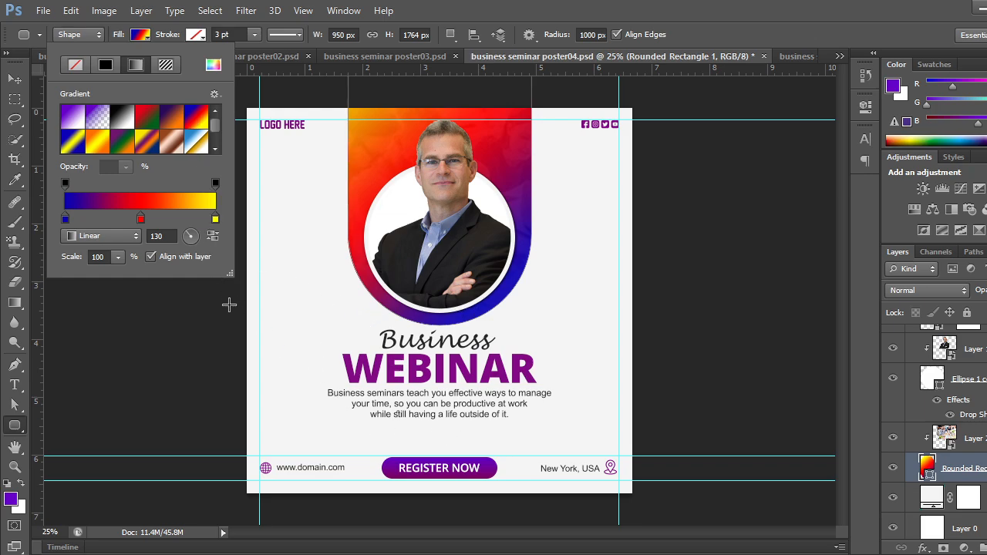
{"action": "left_click", "coordinate": [144, 122]}
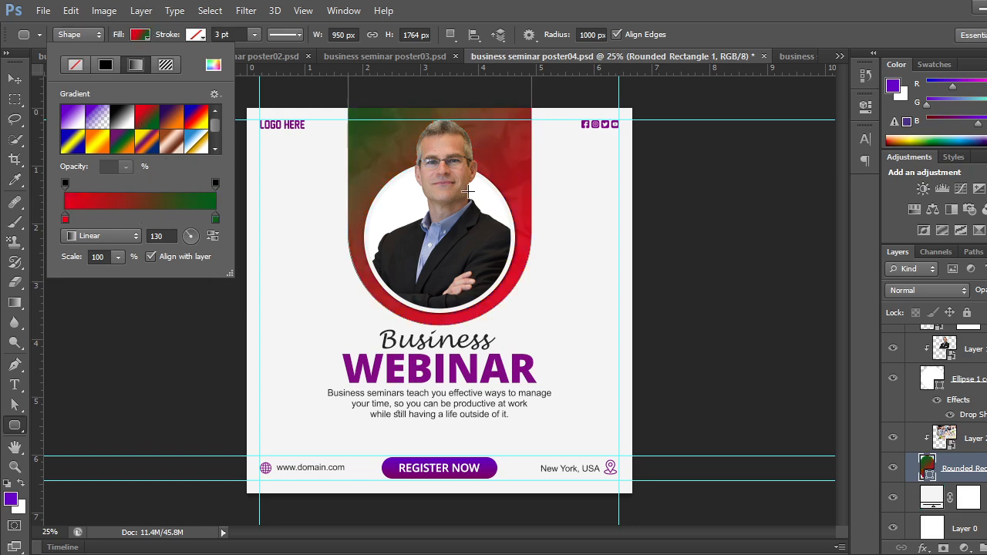
{"action": "left_click", "coordinate": [170, 115]}
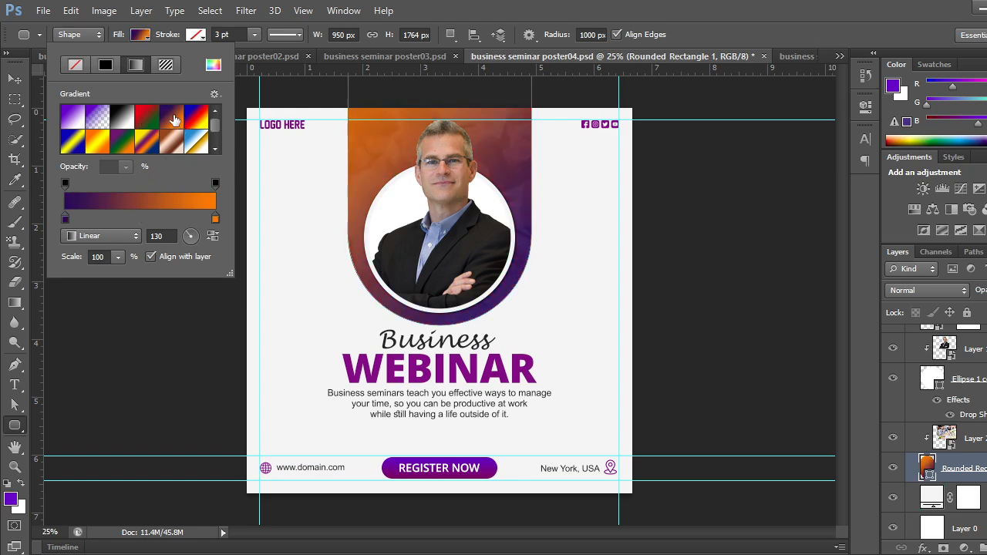
{"action": "left_click", "coordinate": [191, 123]}
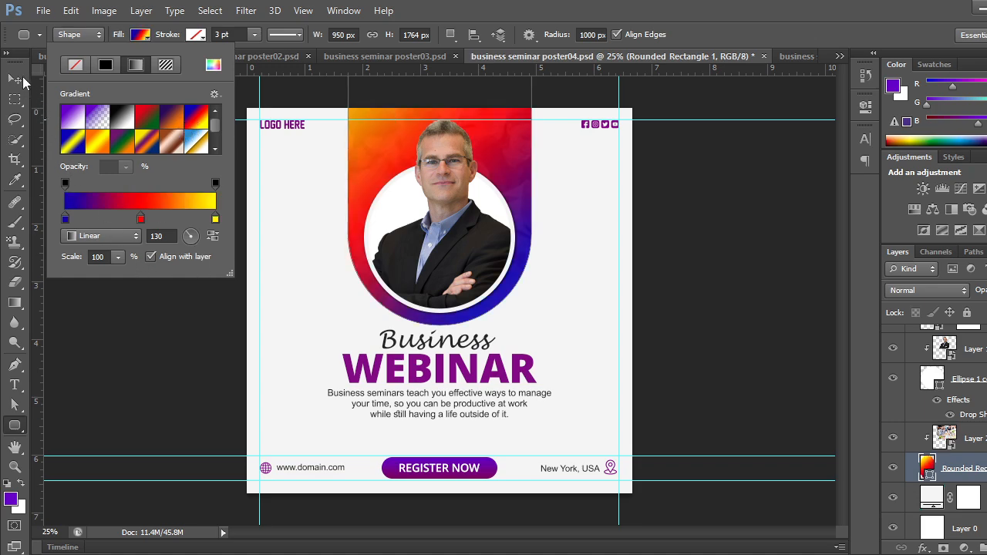
{"action": "left_click", "coordinate": [15, 79]}
Undo the gradient preset changes on the rounded rectangle to restore its purple fill.
{"action": "scroll", "coordinate": [570, 332], "scroll_direction": "up", "scroll_amount": 2}
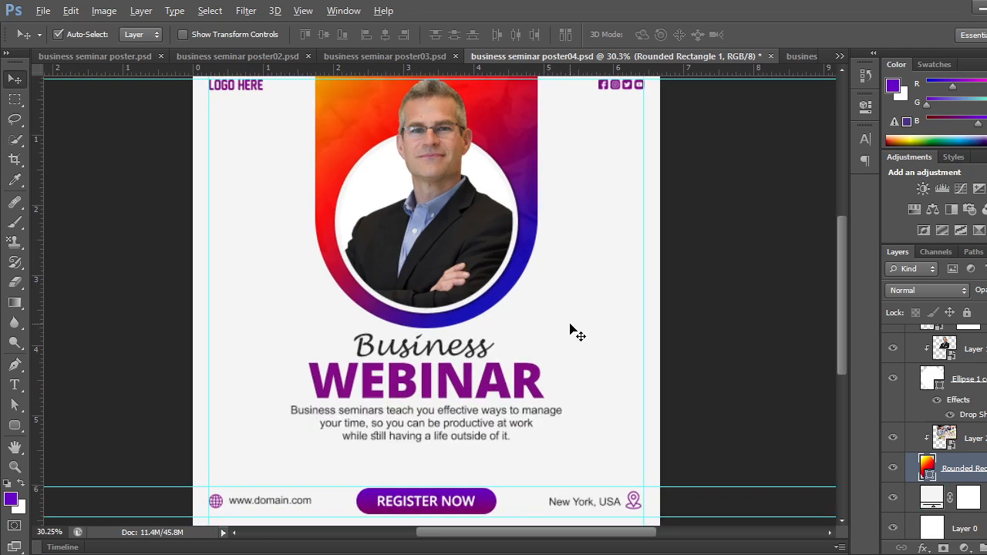
{"action": "scroll", "coordinate": [571, 331], "scroll_direction": "down", "scroll_amount": 3}
{"action": "scroll", "coordinate": [570, 330], "scroll_direction": "up", "scroll_amount": 2}
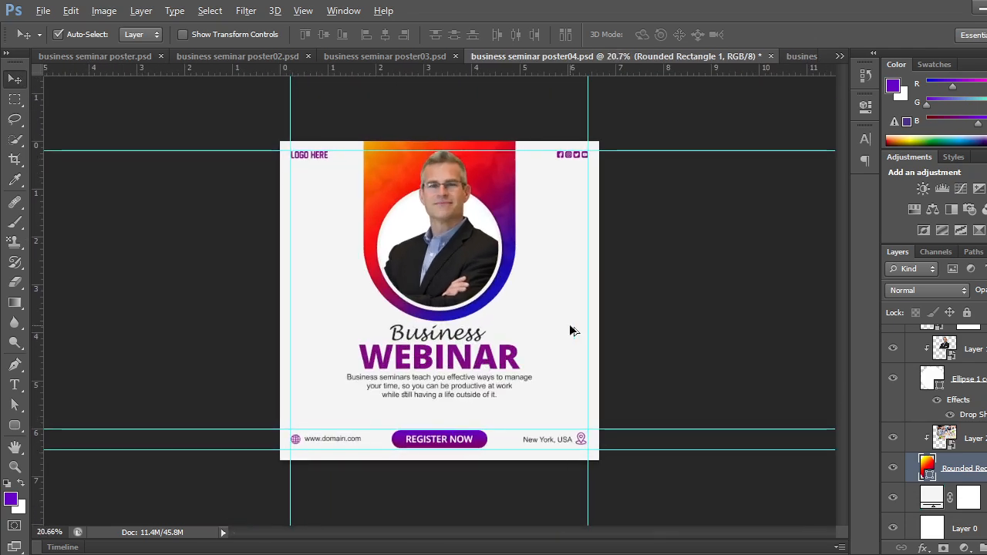
{"action": "scroll", "coordinate": [570, 332], "scroll_direction": "up", "scroll_amount": 1}
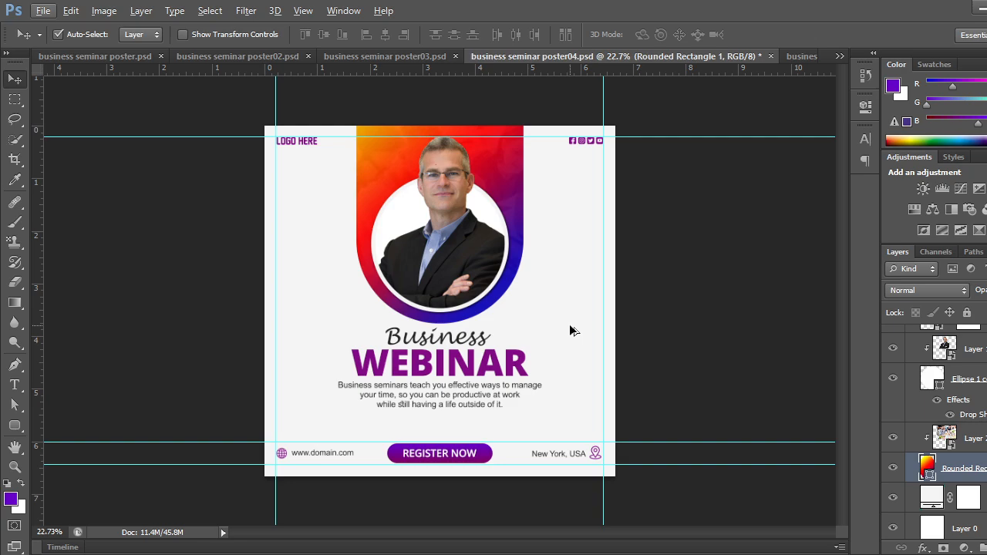
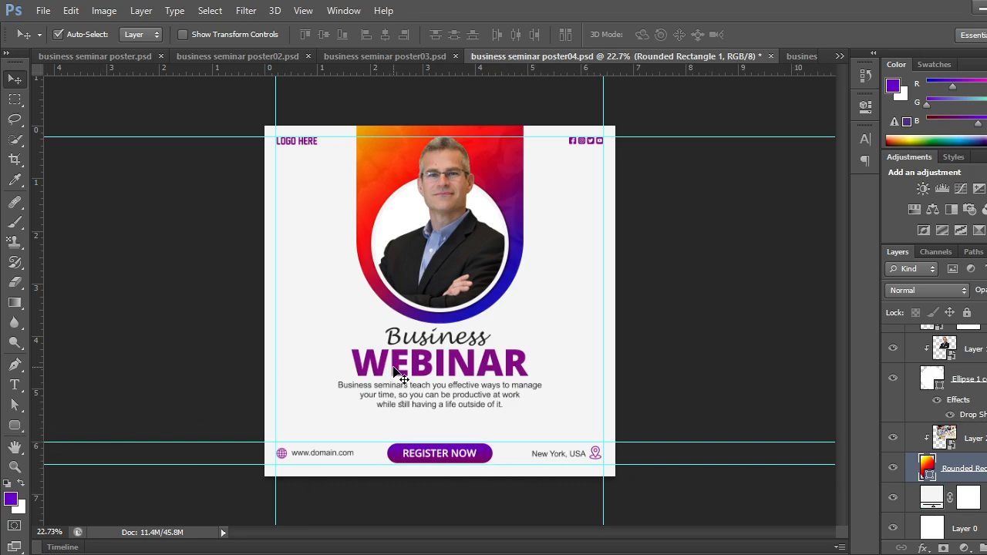
{"action": "key", "text": "alt+BackSpace"}
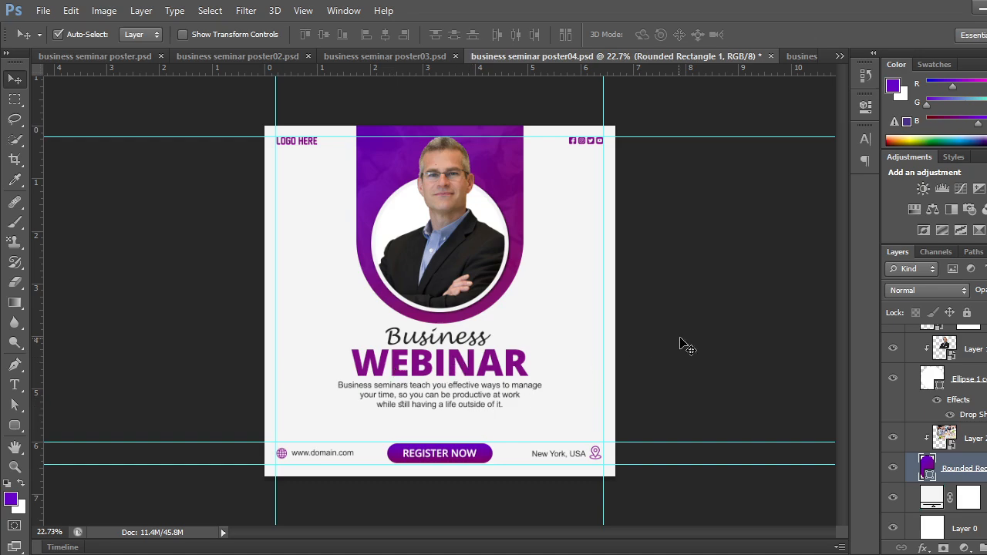
Recolour the WEBINAR title in the text & background group to green #04bb00 and commit the text edit.
{"action": "scroll", "coordinate": [904, 420], "scroll_direction": "up", "scroll_amount": 6}
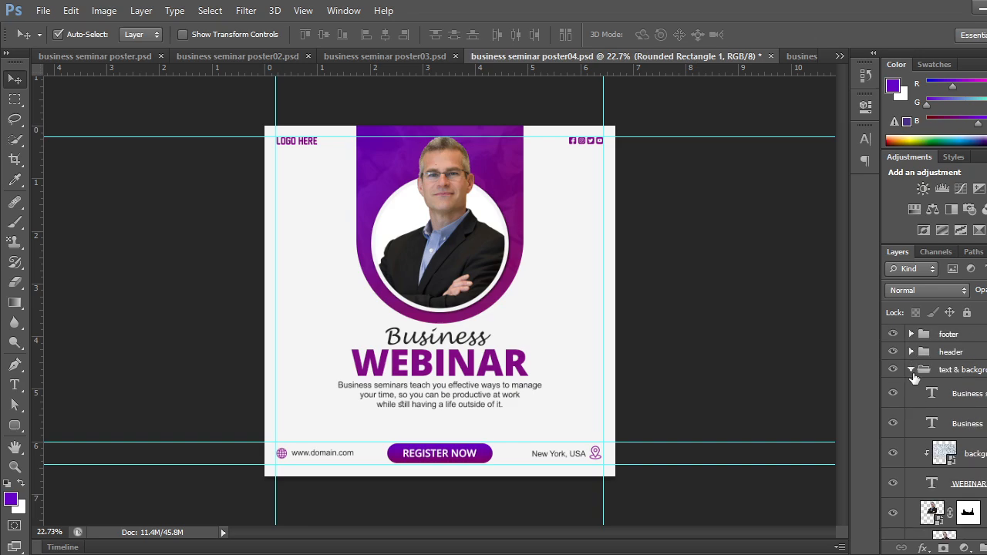
{"action": "left_click", "coordinate": [912, 371]}
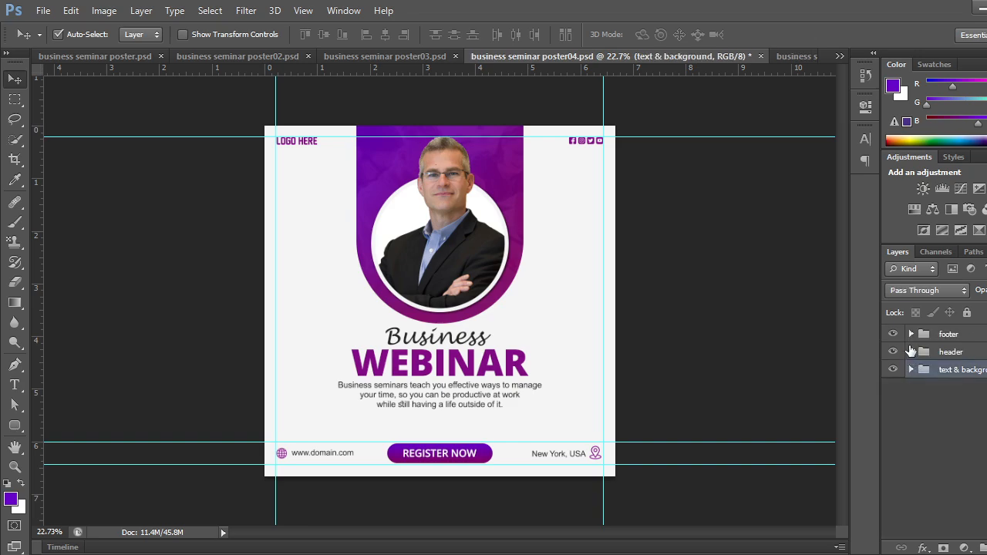
{"action": "left_click", "coordinate": [912, 370]}
{"action": "scroll", "coordinate": [912, 462], "scroll_direction": "down", "scroll_amount": 3}
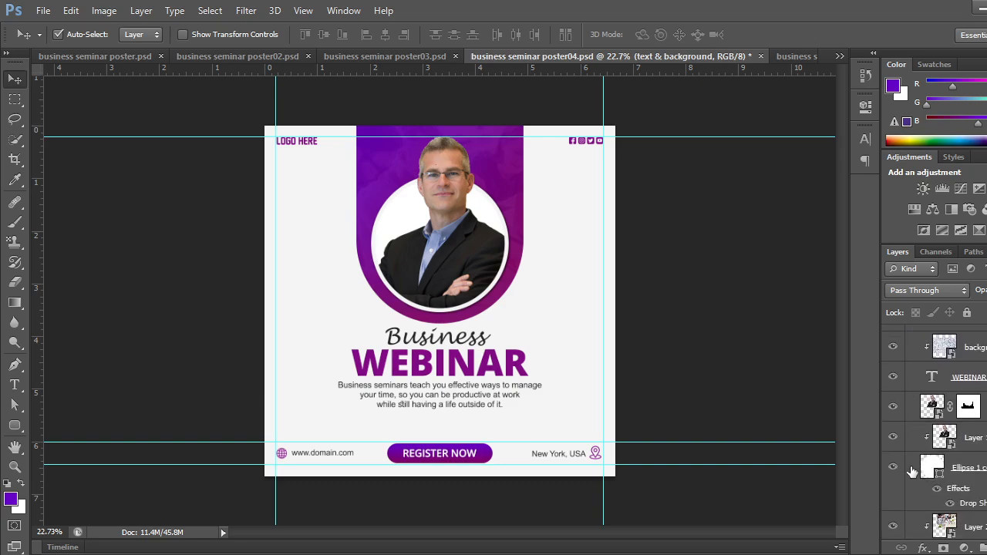
{"action": "scroll", "coordinate": [912, 471], "scroll_direction": "up", "scroll_amount": 2}
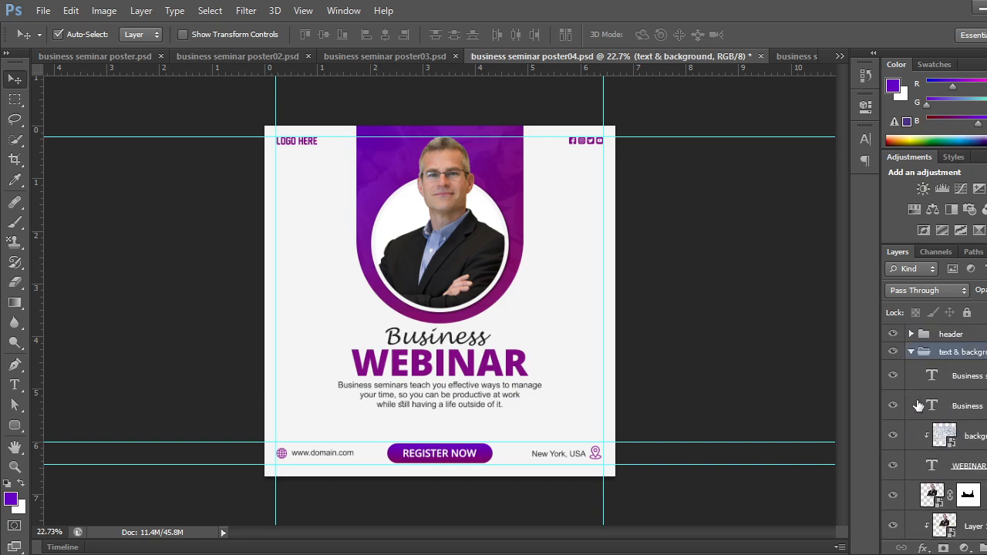
{"action": "scroll", "coordinate": [908, 432], "scroll_direction": "down", "scroll_amount": 2}
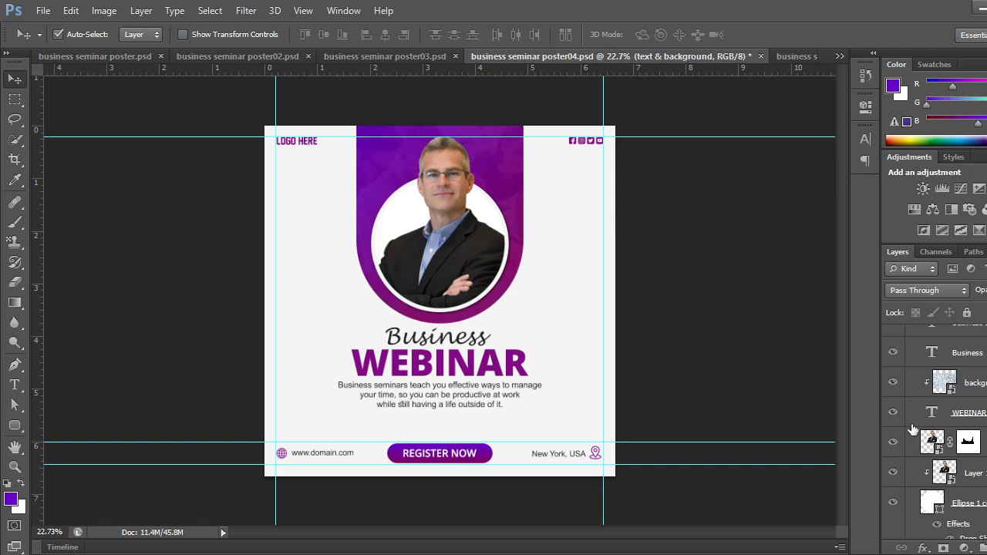
{"action": "double_click", "coordinate": [931, 412]}
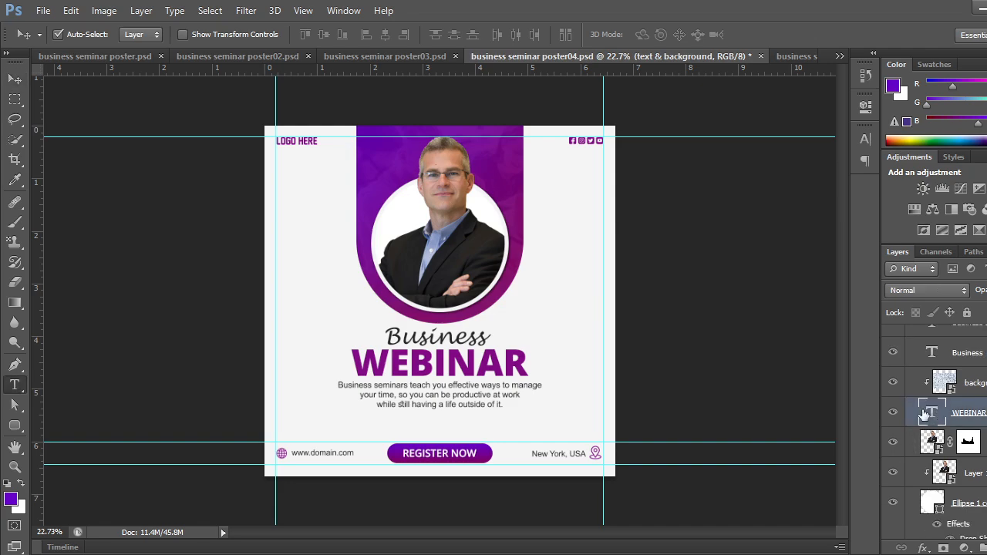
{"action": "left_click", "coordinate": [494, 35]}
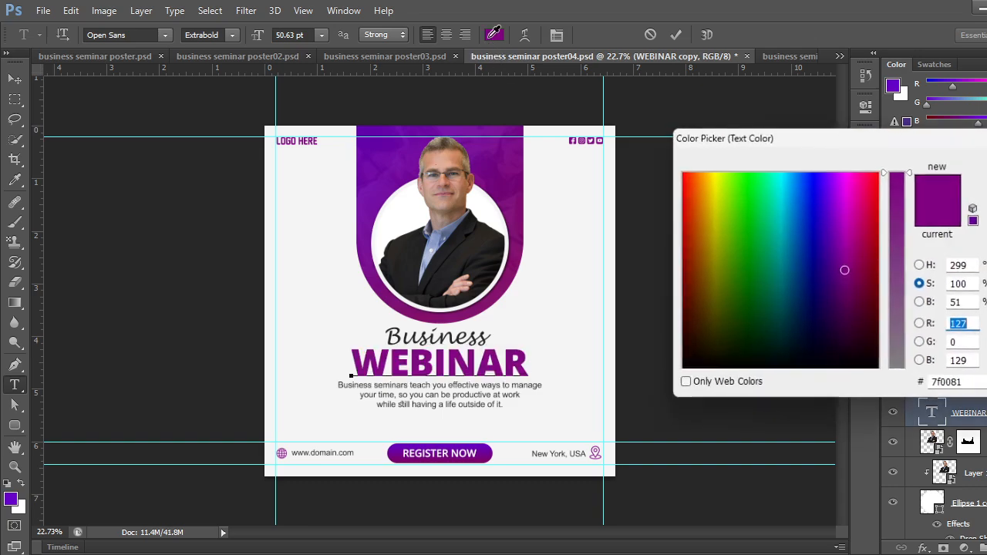
{"action": "left_click_drag", "start_coordinate": [740, 260], "coordinate": [747, 229]}
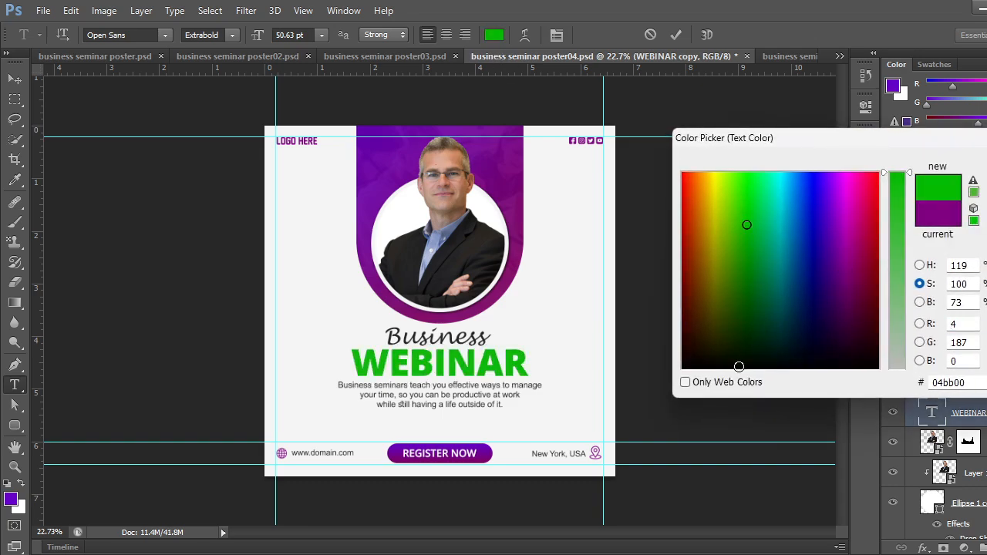
{"action": "key", "text": "Return"}
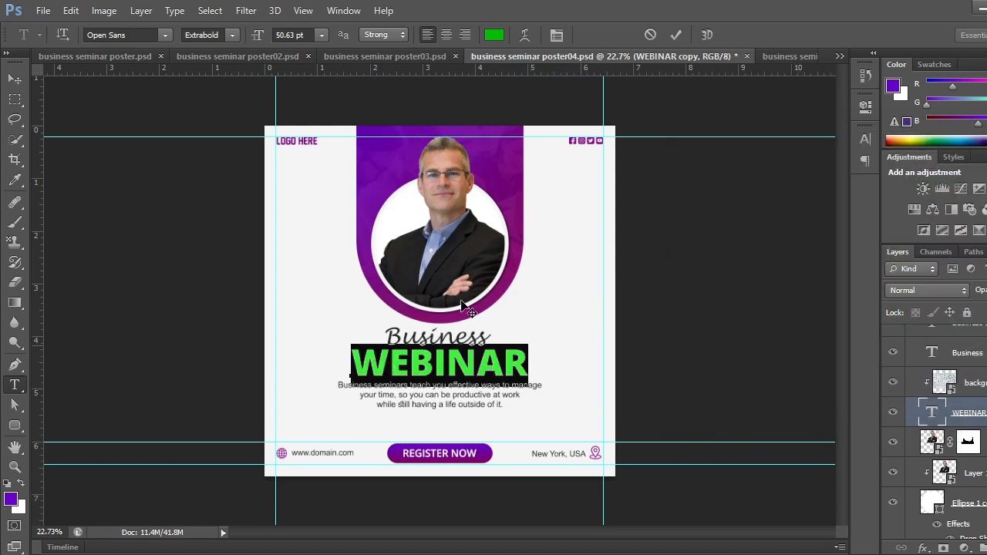
{"action": "left_click", "coordinate": [680, 34]}
{"action": "key", "text": "v"}
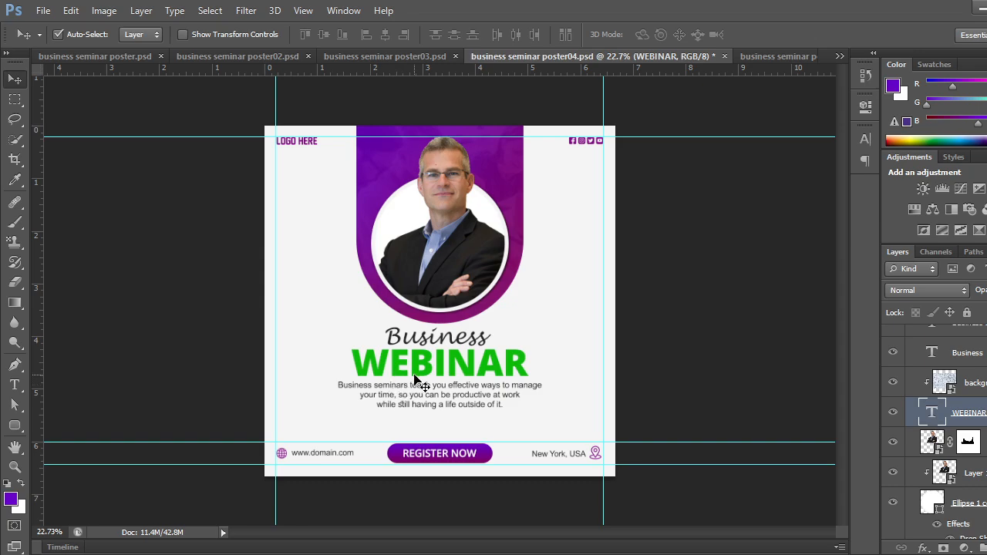
Recolor the WEBINAR title text to red, ff0000.
{"action": "double_click", "coordinate": [932, 416]}
{"action": "left_click", "coordinate": [493, 35]}
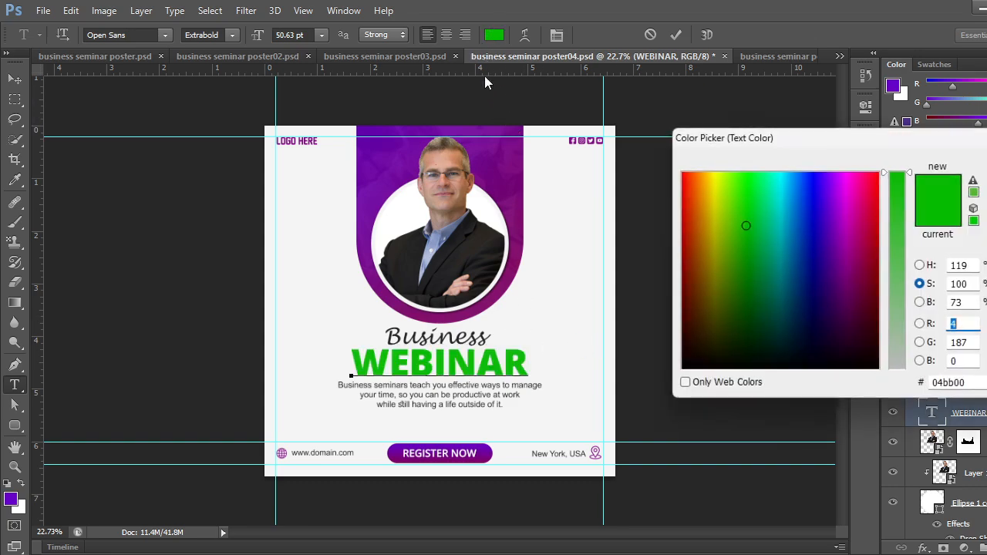
{"action": "type", "text": "ff0000"}
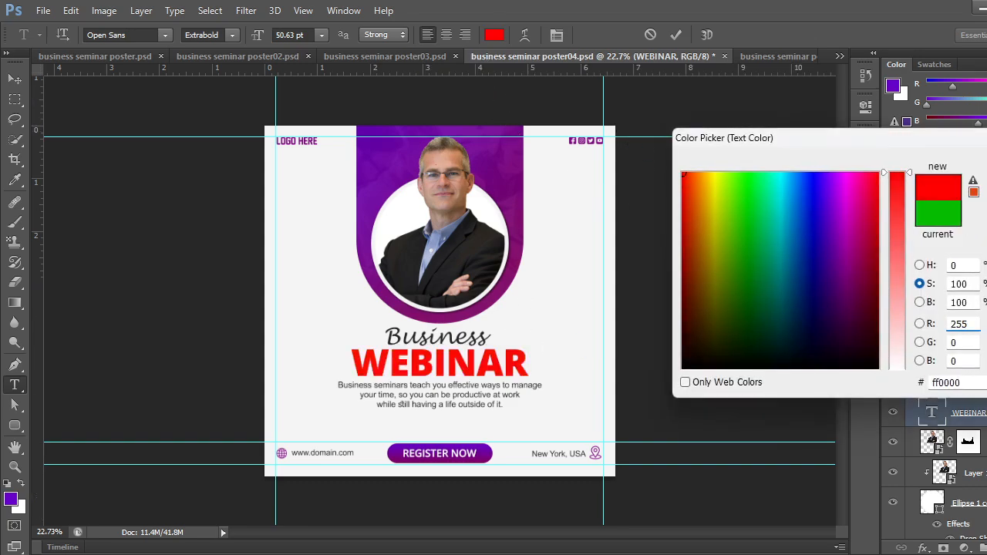
{"action": "key", "text": "Return"}
{"action": "left_click", "coordinate": [671, 33]}
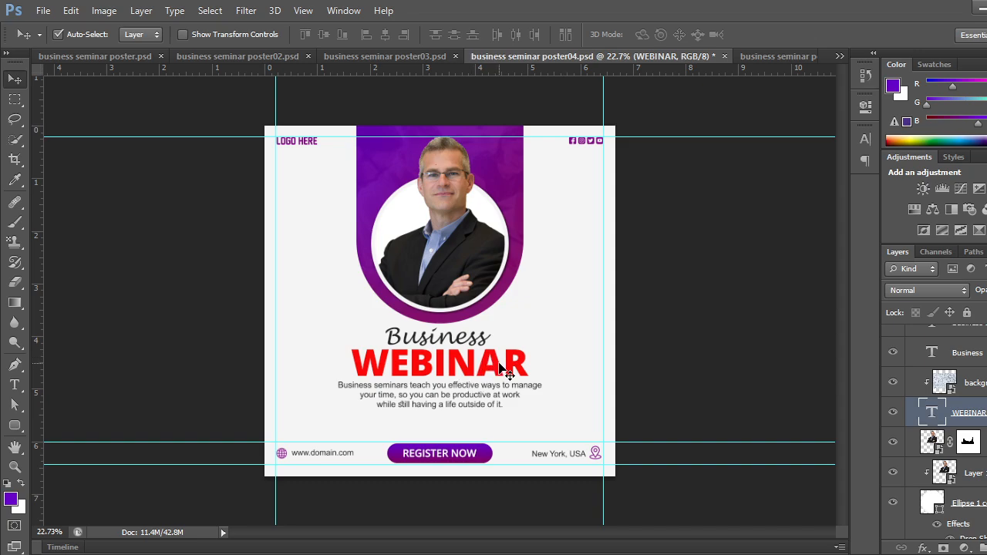
{"action": "scroll", "coordinate": [661, 310], "scroll_direction": "down", "scroll_amount": 5}
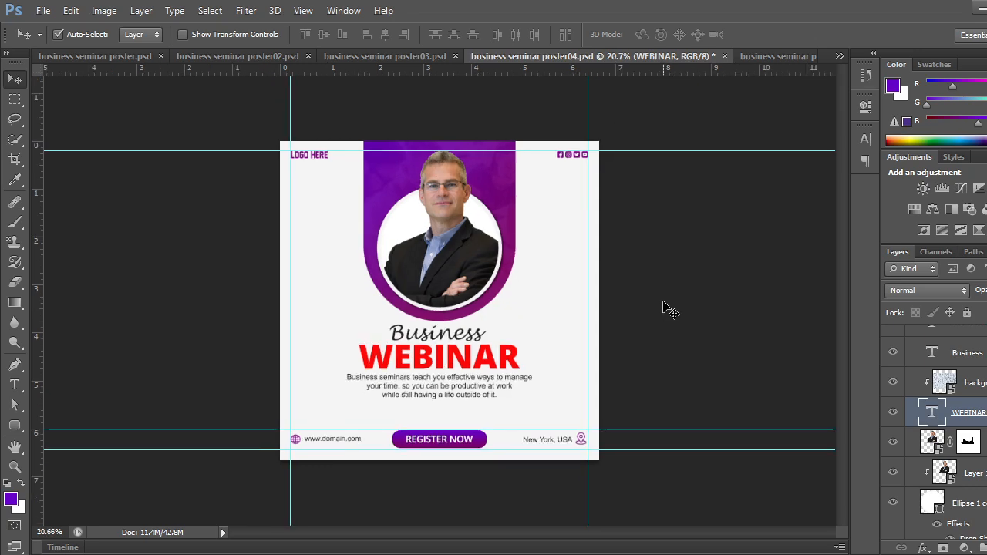
{"action": "scroll", "coordinate": [661, 309], "scroll_direction": "up", "scroll_amount": 1}
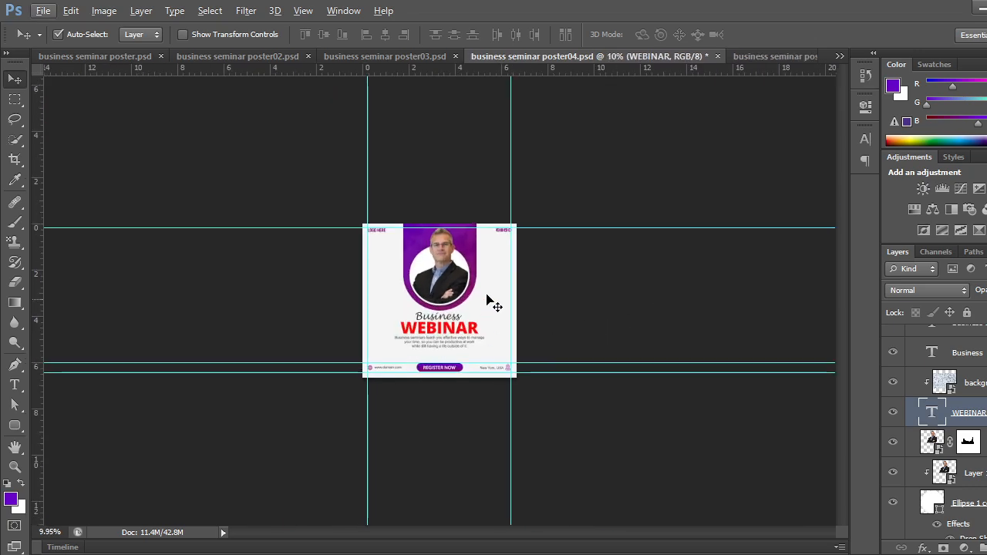
{"action": "scroll", "coordinate": [575, 372], "scroll_direction": "up", "scroll_amount": 3}
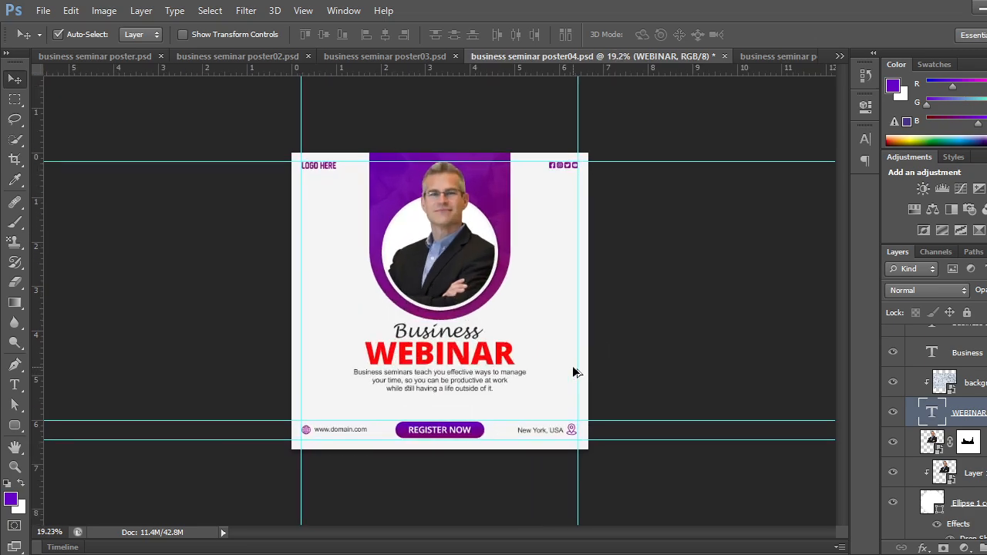
{"action": "scroll", "coordinate": [573, 373], "scroll_direction": "up", "scroll_amount": 1}
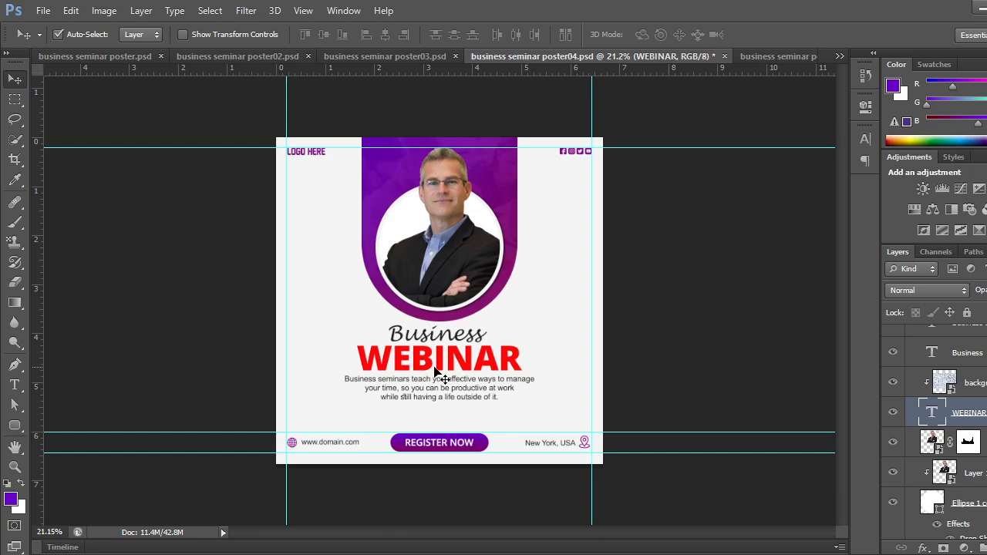
Undo the recent color edits to the WEBINAR title, going back to its purple version.
{"action": "key", "text": "ctrl+alt+z"}
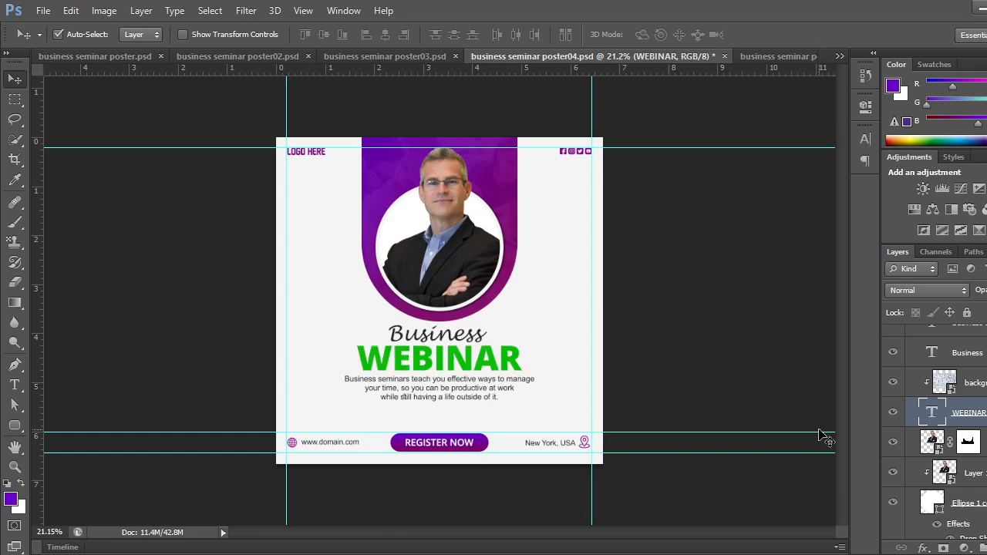
{"action": "key", "text": "ctrl+alt+z"}
{"action": "key", "text": "ctrl+alt+z"}
{"action": "key", "text": "ctrl+alt+z"}
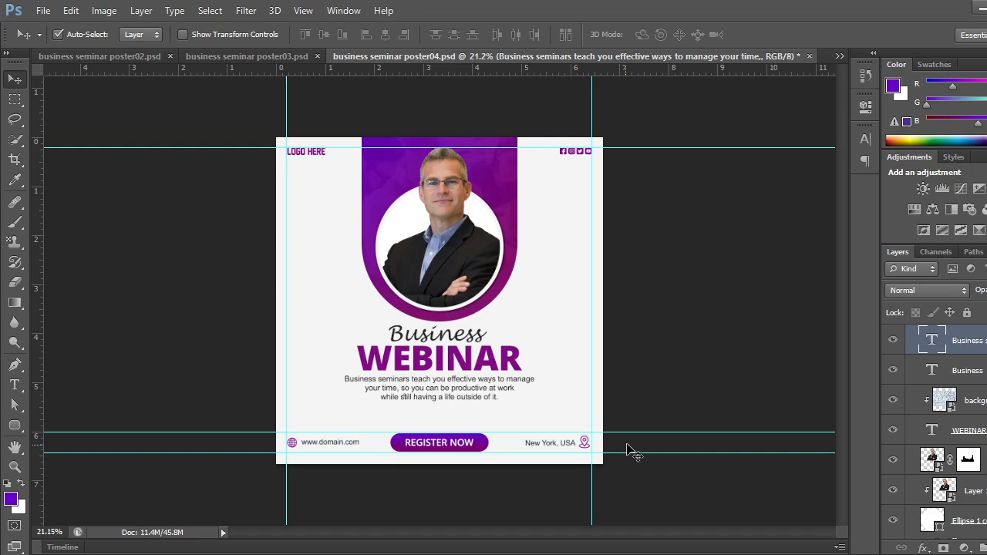
Hide the WEBINAR title, both portrait layers and the ellipse, and inspect the purple rounded shape on its own.
{"action": "scroll", "coordinate": [906, 438], "scroll_direction": "up", "scroll_amount": 2}
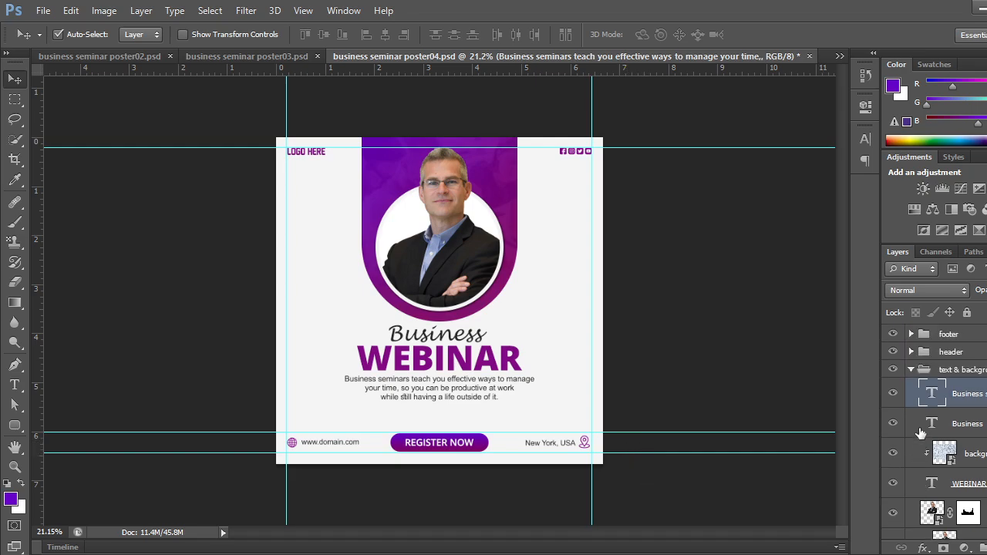
{"action": "left_click", "coordinate": [910, 371]}
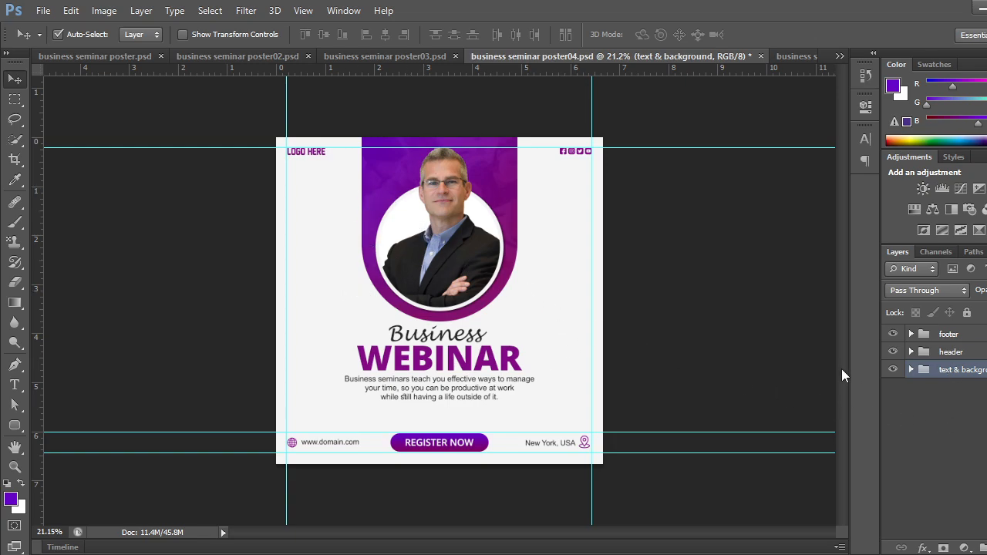
{"action": "left_click", "coordinate": [911, 371]}
{"action": "scroll", "coordinate": [915, 416], "scroll_direction": "down", "scroll_amount": 3}
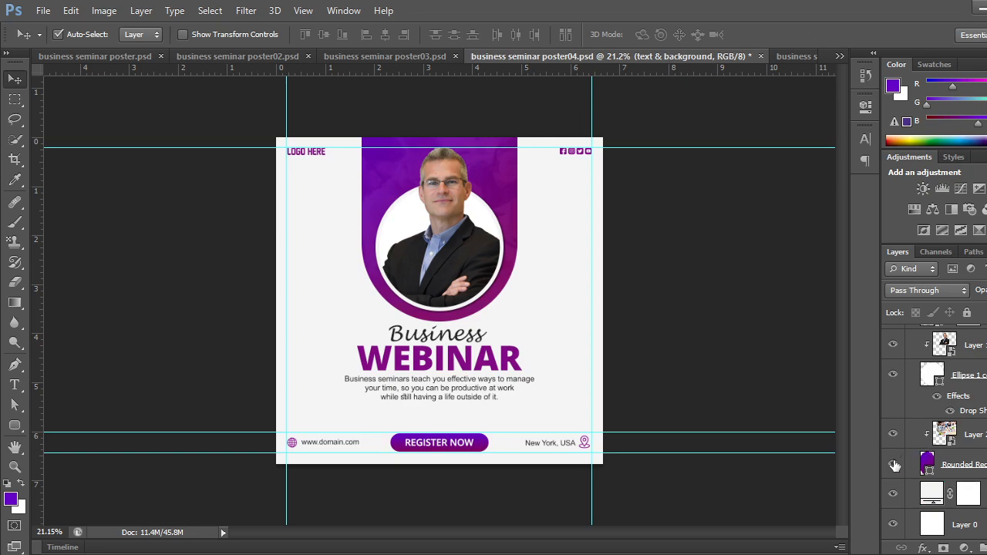
{"action": "left_click_drag", "start_coordinate": [893, 377], "coordinate": [892, 323]}
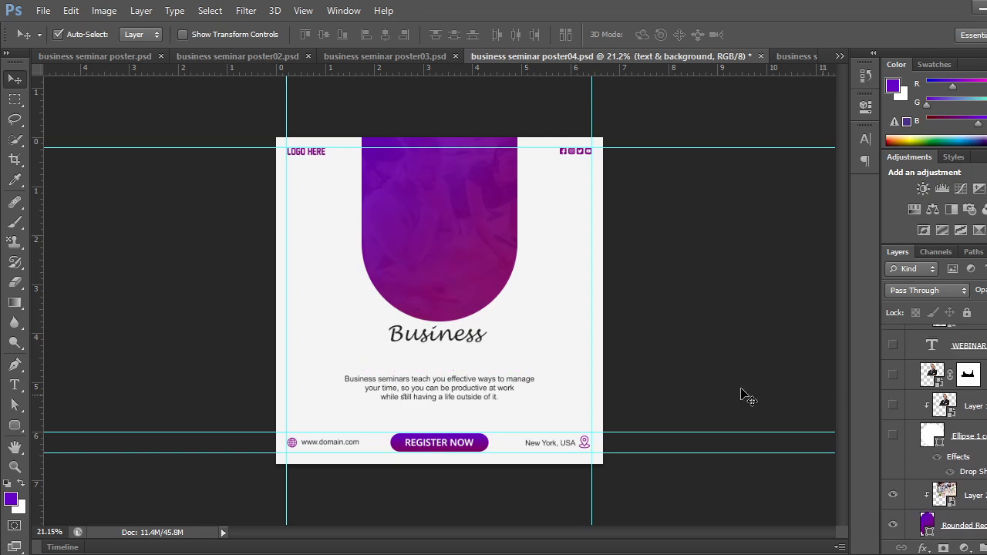
{"action": "scroll", "coordinate": [557, 349], "scroll_direction": "up", "scroll_amount": 2}
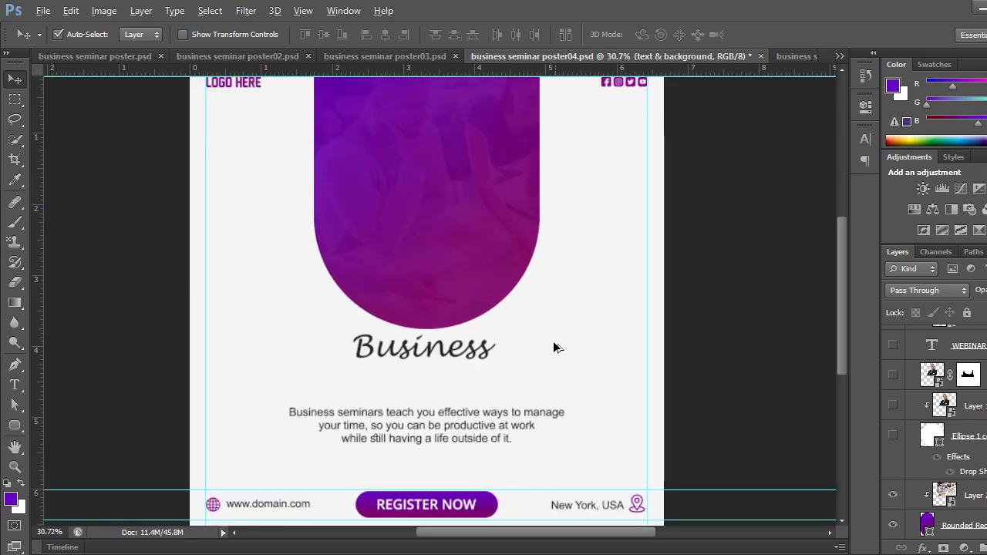
{"action": "scroll", "coordinate": [557, 348], "scroll_direction": "up", "scroll_amount": 2}
{"action": "scroll", "coordinate": [547, 352], "scroll_direction": "down", "scroll_amount": 1}
{"action": "scroll", "coordinate": [509, 382], "scroll_direction": "up", "scroll_amount": 2}
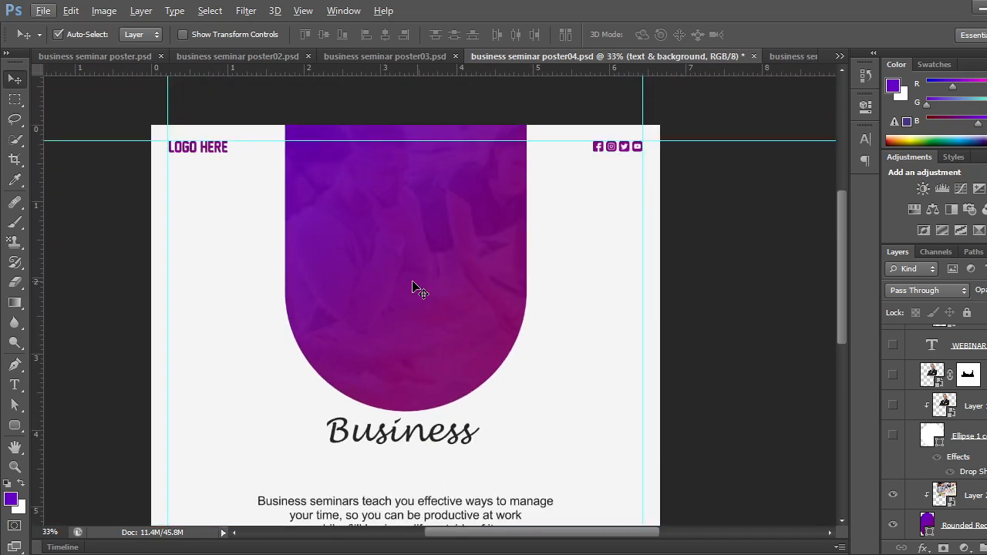
{"action": "scroll", "coordinate": [409, 321], "scroll_direction": "up", "scroll_amount": 2}
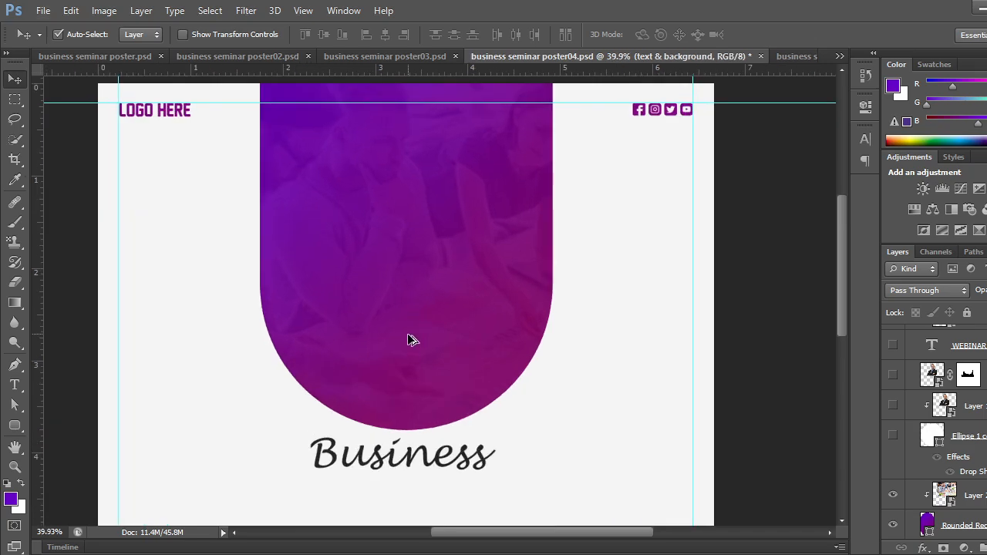
{"action": "scroll", "coordinate": [477, 345], "scroll_direction": "up", "scroll_amount": 1}
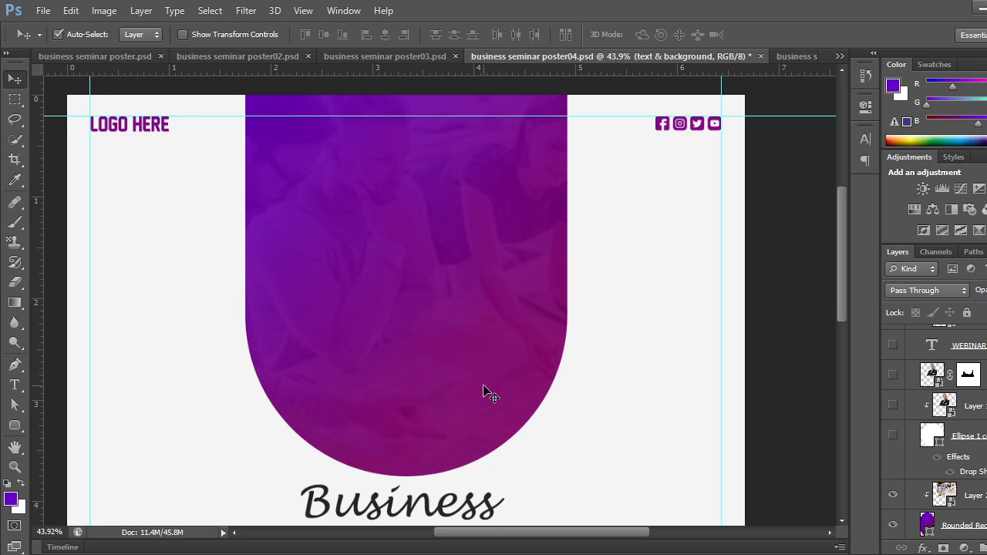
Switch the rounded rectangle and its clipped Layer 2 photo off and on in turn to compare their effect.
{"action": "scroll", "coordinate": [898, 430], "scroll_direction": "up", "scroll_amount": 3}
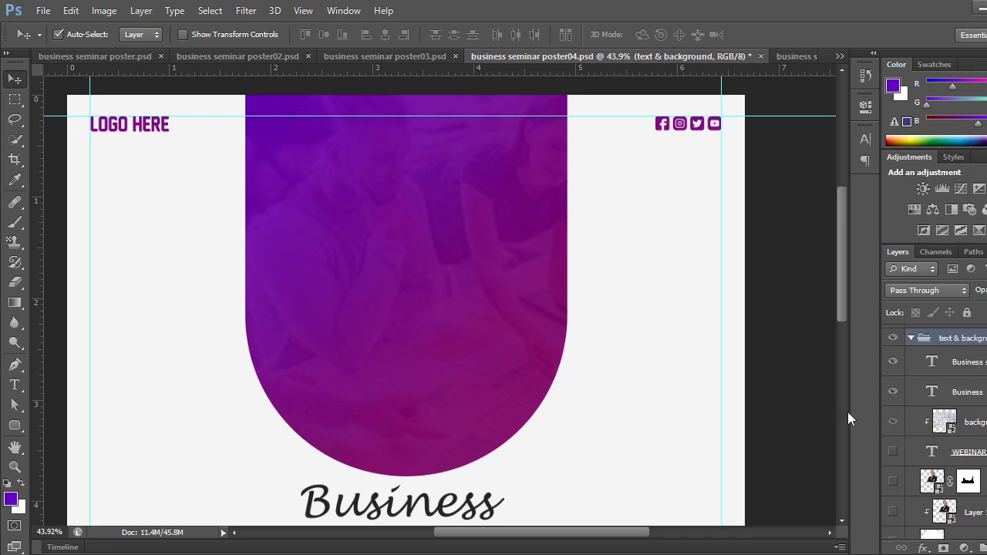
{"action": "scroll", "coordinate": [932, 399], "scroll_direction": "down", "scroll_amount": 3}
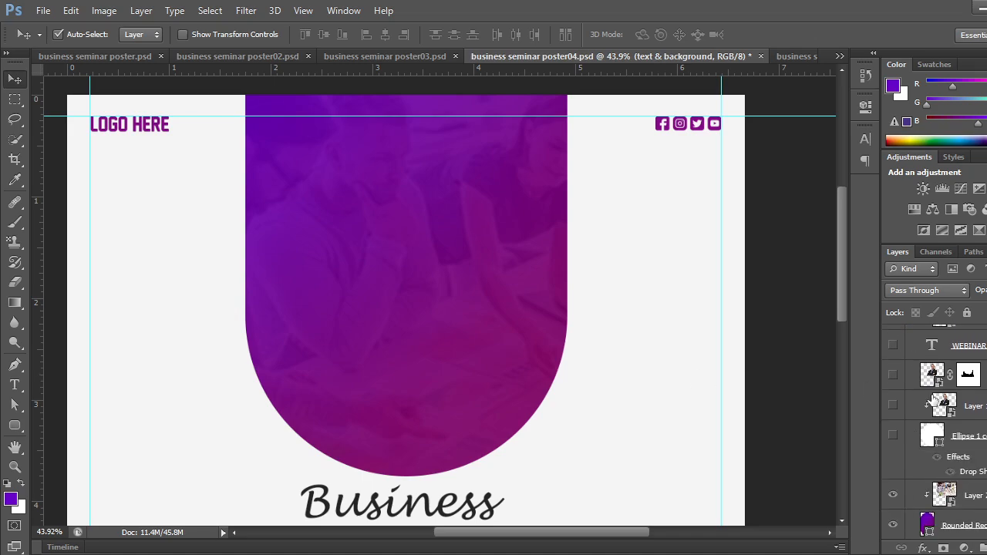
{"action": "scroll", "coordinate": [931, 401], "scroll_direction": "down", "scroll_amount": 2}
{"action": "left_click", "coordinate": [894, 465]}
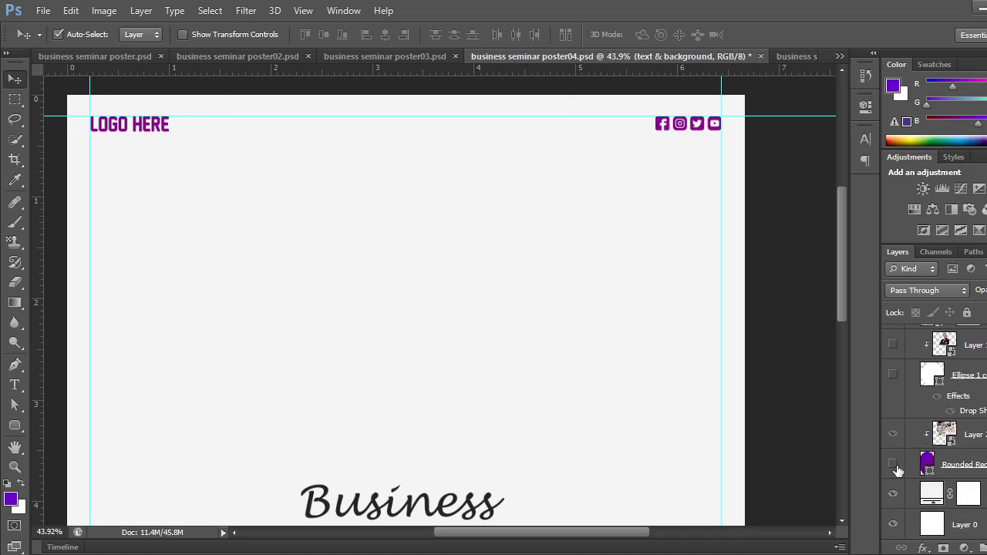
{"action": "left_click", "coordinate": [894, 466]}
{"action": "scroll", "coordinate": [937, 401], "scroll_direction": "up", "scroll_amount": 2}
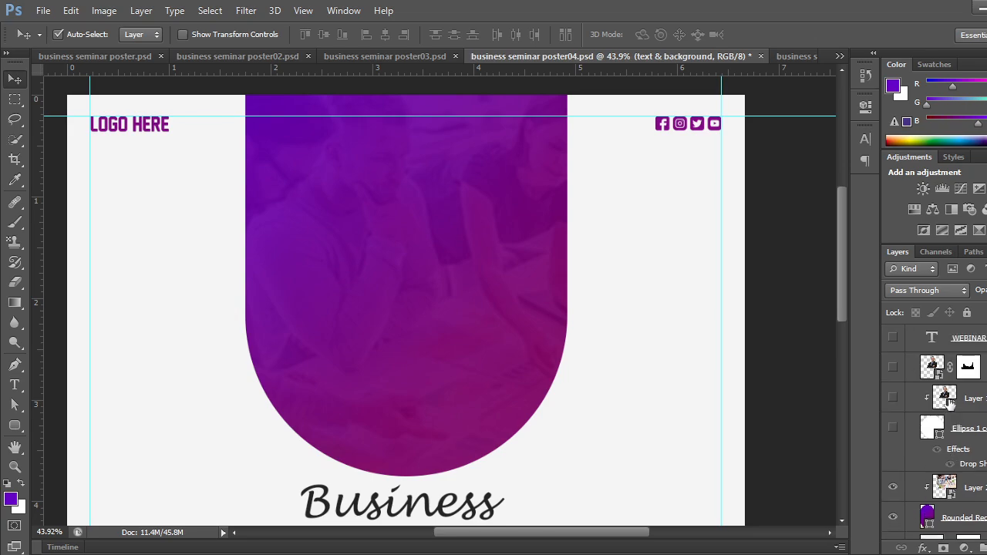
{"action": "scroll", "coordinate": [941, 403], "scroll_direction": "down", "scroll_amount": 1}
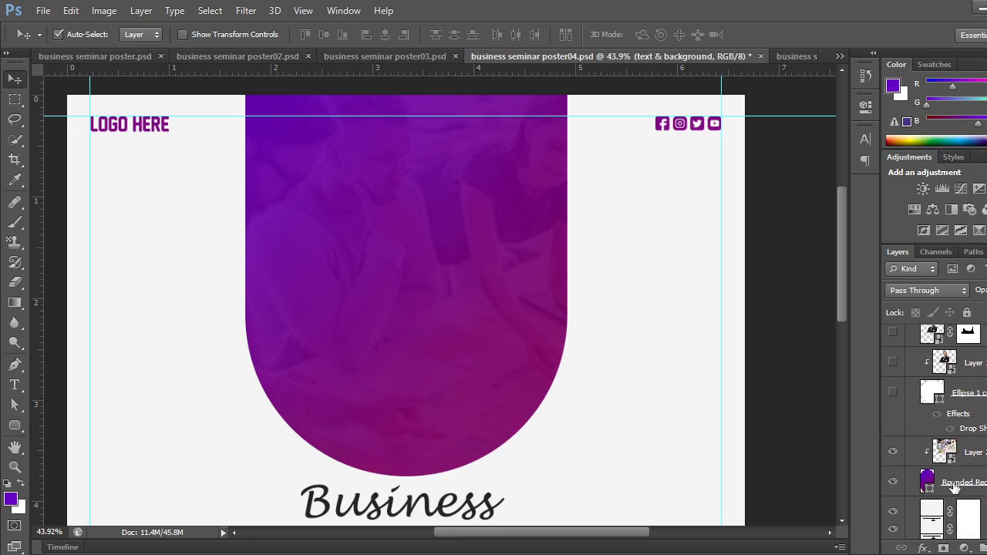
{"action": "left_click", "coordinate": [894, 453]}
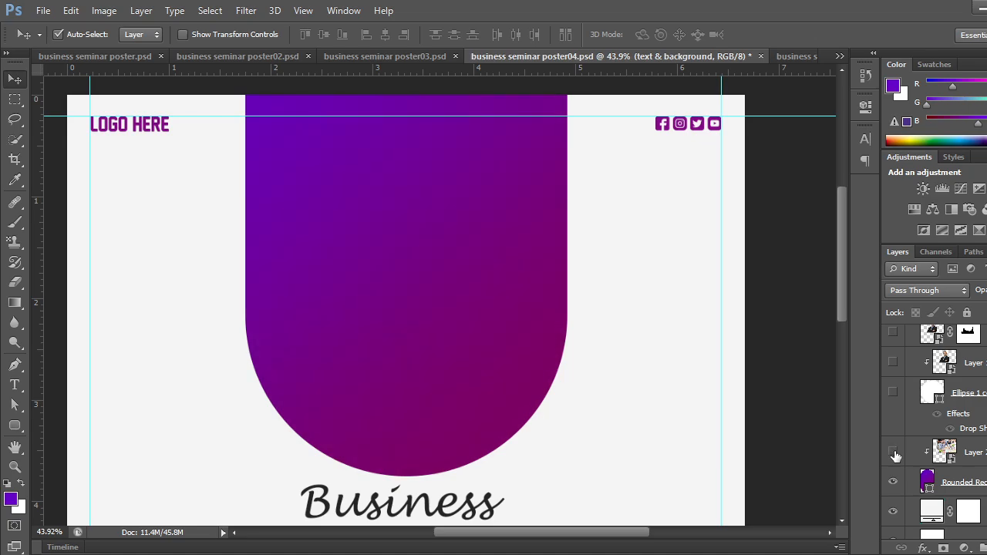
{"action": "left_click", "coordinate": [894, 455]}
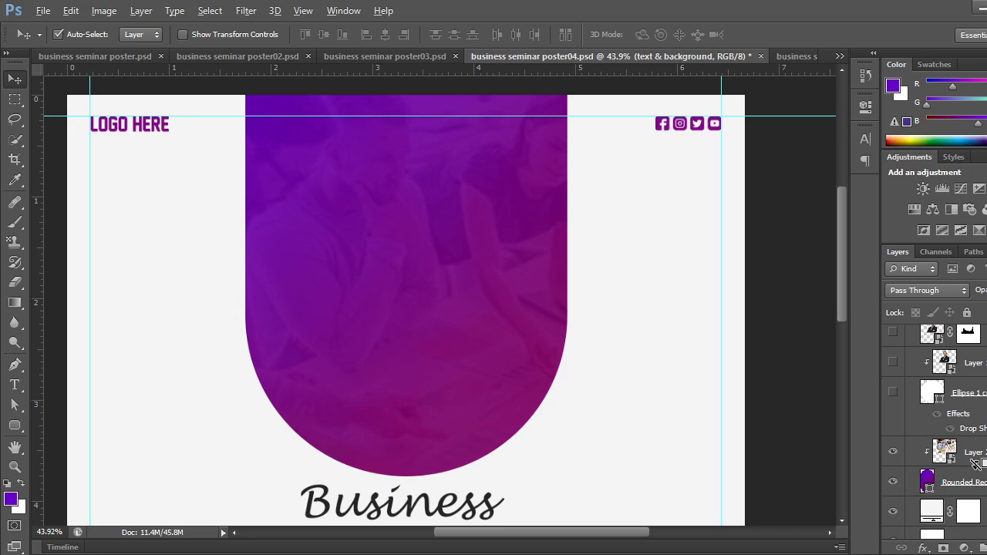
Set the opacity of the team photo clipped to the rounded rectangle (Layer 2) to 100%.
{"action": "key", "text": "alt"}
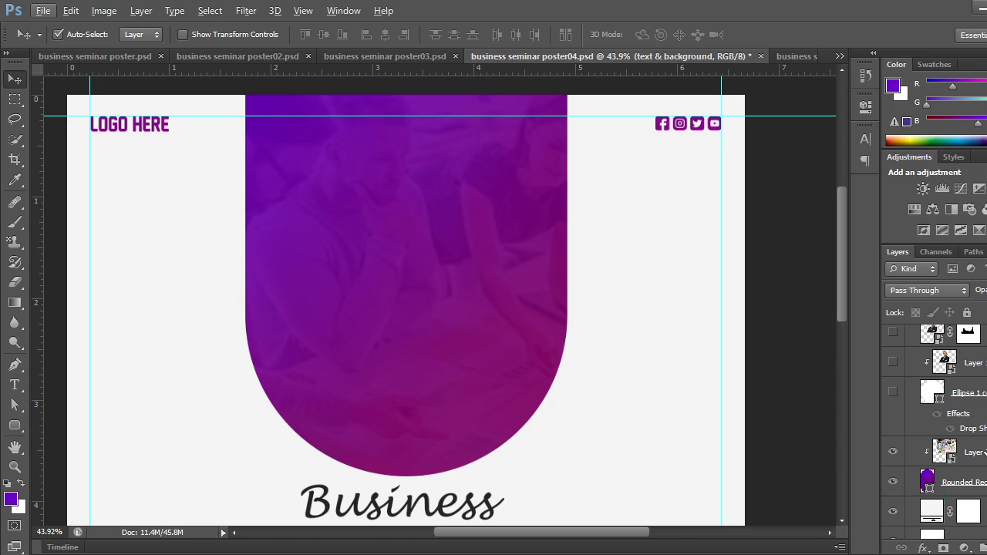
{"action": "left_click", "coordinate": [984, 452]}
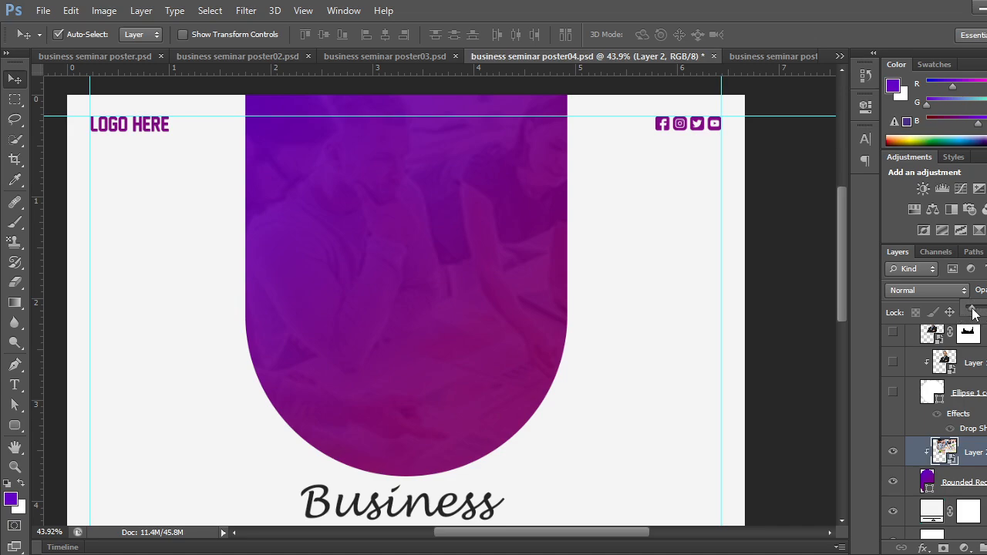
{"action": "key", "text": "0"}
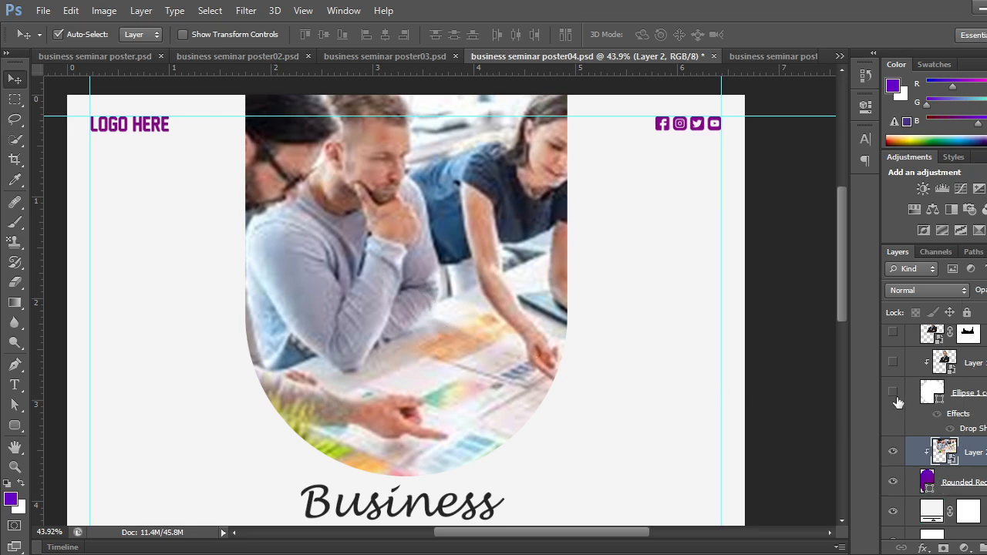
Show the hidden portrait layers, the ellipse and the WEBINAR title again.
{"action": "left_click_drag", "start_coordinate": [893, 333], "coordinate": [893, 385]}
{"action": "scroll", "coordinate": [894, 385], "scroll_direction": "up", "scroll_amount": 2}
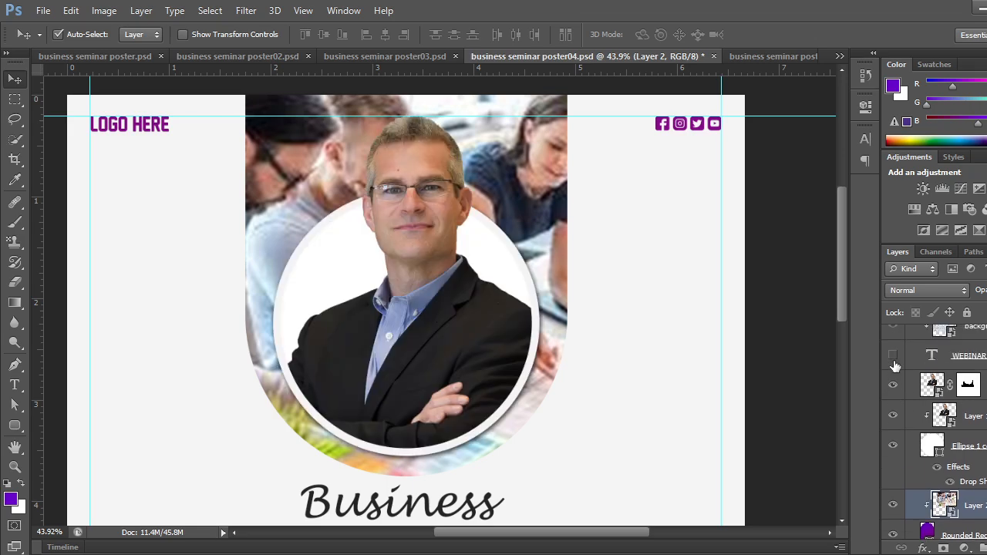
{"action": "left_click", "coordinate": [893, 356]}
{"action": "scroll", "coordinate": [896, 378], "scroll_direction": "up", "scroll_amount": 1}
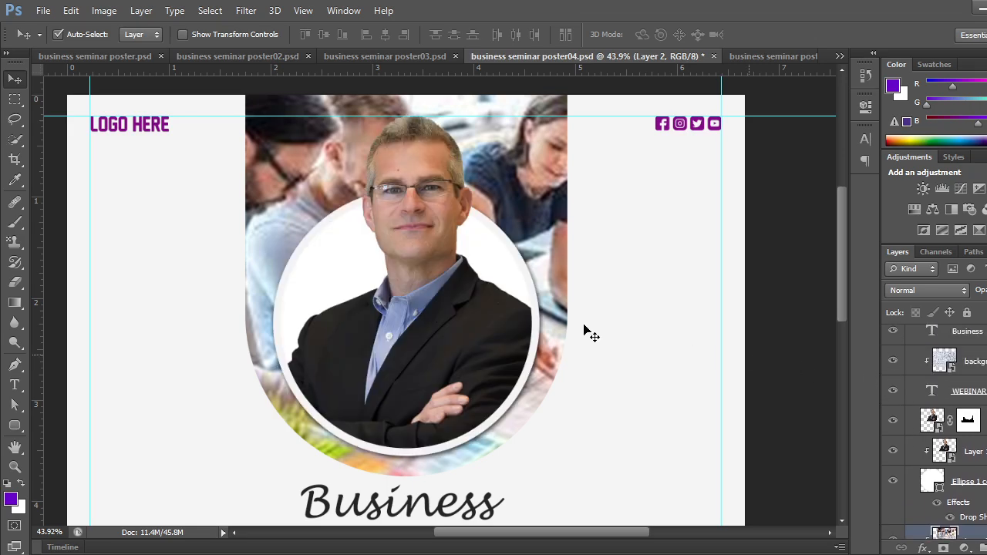
Lower the opacity of the clipped team photo on Layer 2 until it is only a faint texture over the purple gradient.
{"action": "scroll", "coordinate": [579, 319], "scroll_direction": "down", "scroll_amount": 3}
{"action": "key", "text": "alt"}
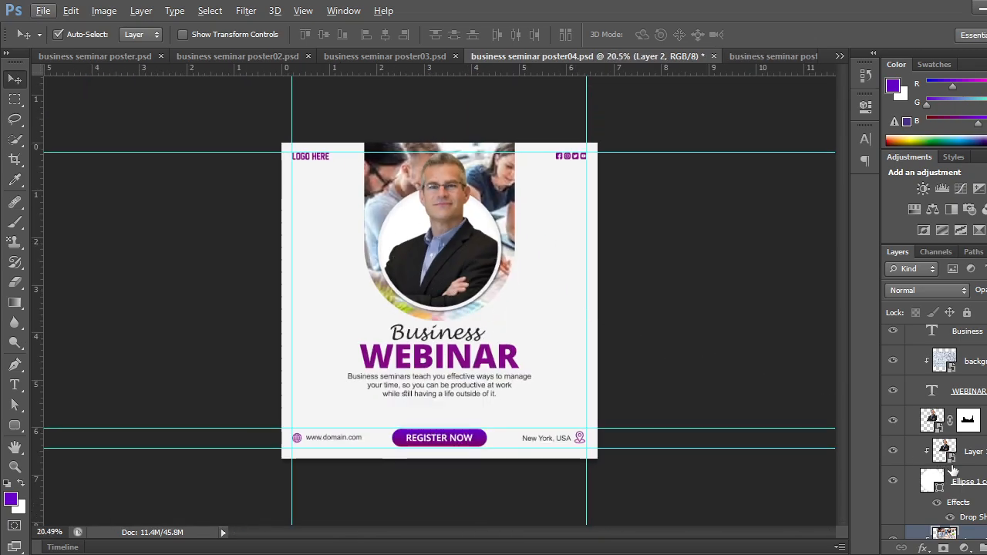
{"action": "scroll", "coordinate": [908, 445], "scroll_direction": "down", "scroll_amount": 4}
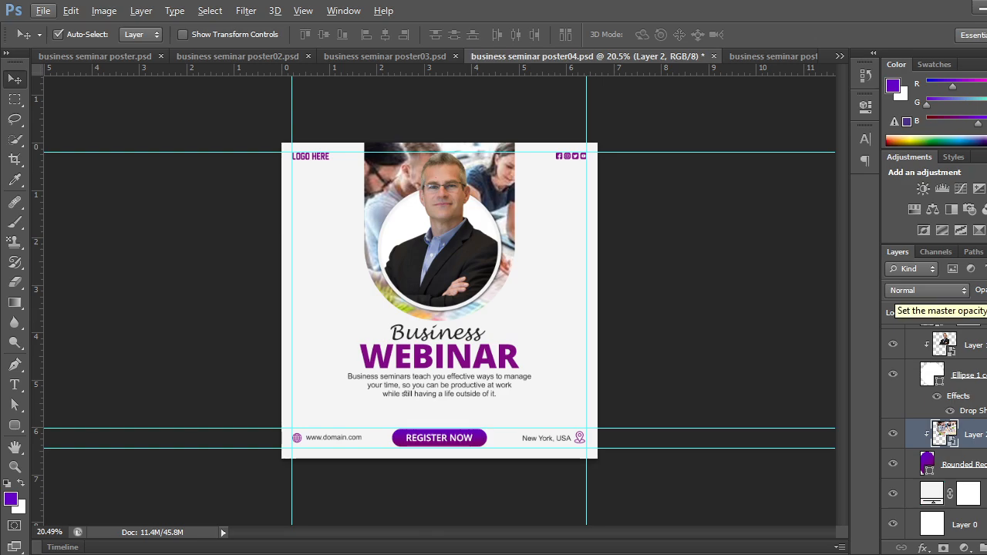
{"action": "left_click", "coordinate": [986, 291]}
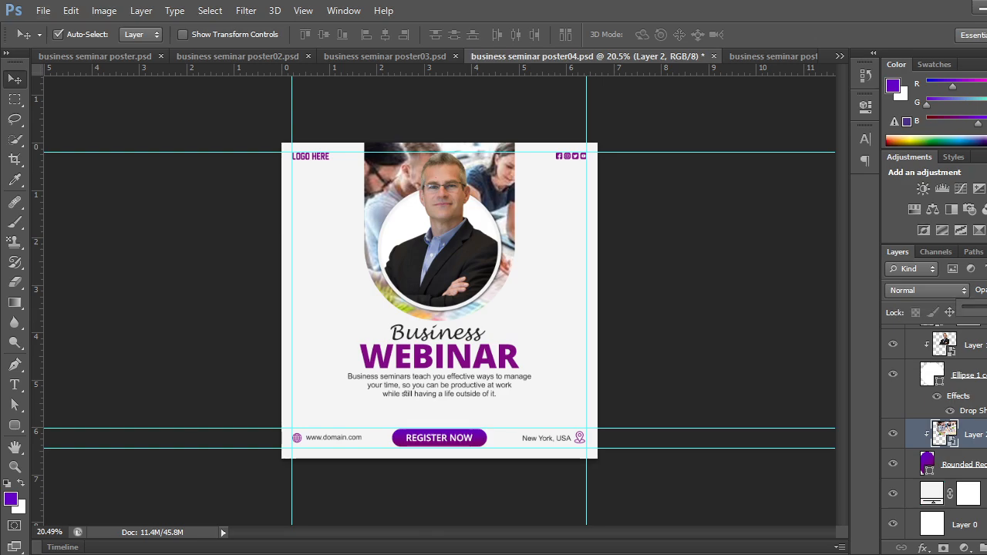
{"action": "left_click_drag", "start_coordinate": [986, 306], "coordinate": [977, 306]}
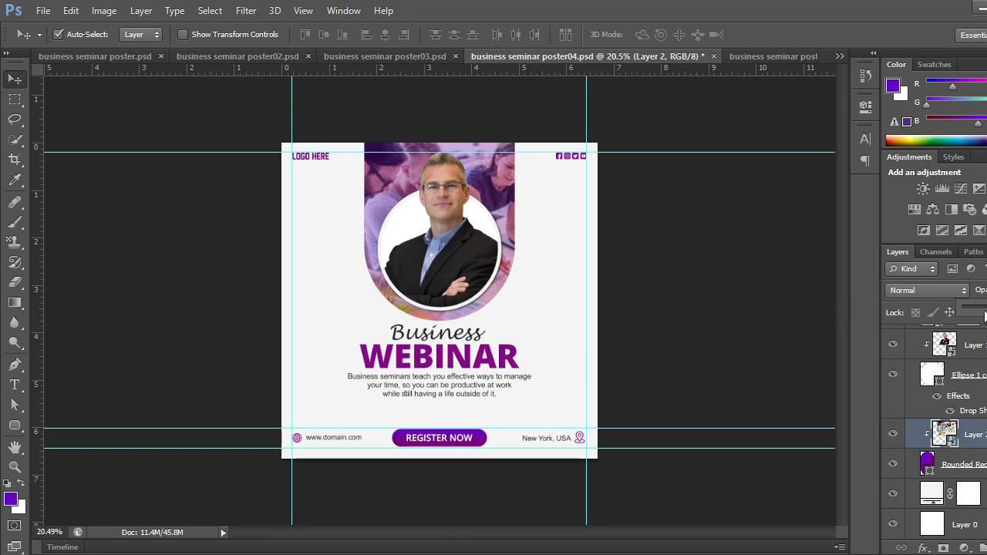
{"action": "left_click_drag", "start_coordinate": [985, 316], "coordinate": [980, 316]}
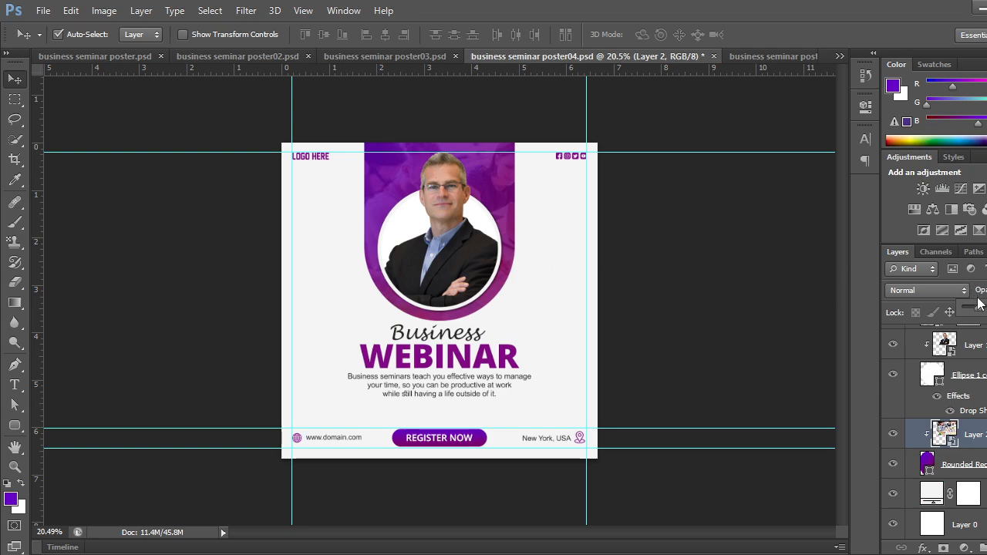
{"action": "left_click_drag", "start_coordinate": [978, 308], "coordinate": [972, 321]}
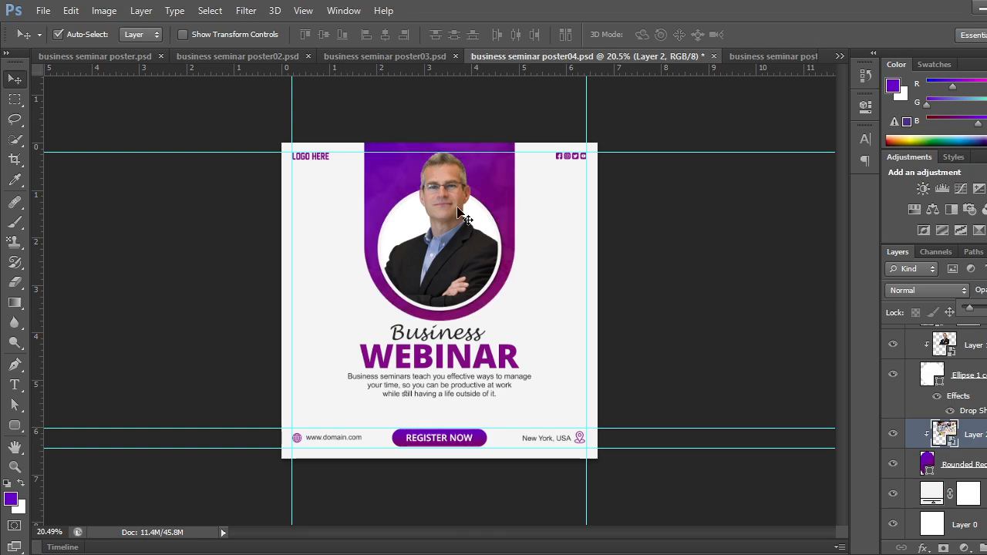
Try a somewhat higher opacity for the clipped team photo on Layer 2 and inspect the texture close up and at full-poster view.
{"action": "scroll", "coordinate": [439, 251], "scroll_direction": "up", "scroll_amount": 3}
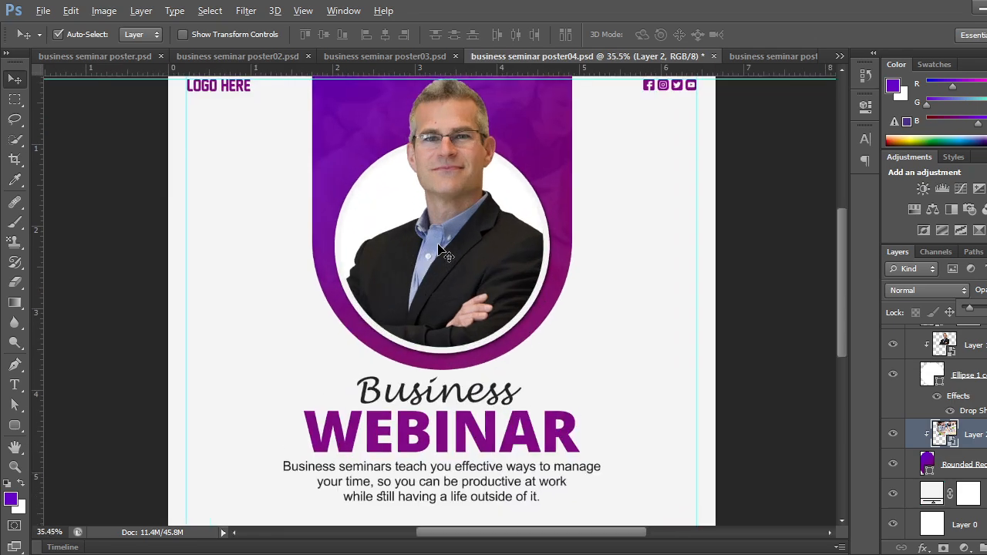
{"action": "scroll", "coordinate": [440, 251], "scroll_direction": "down", "scroll_amount": 3}
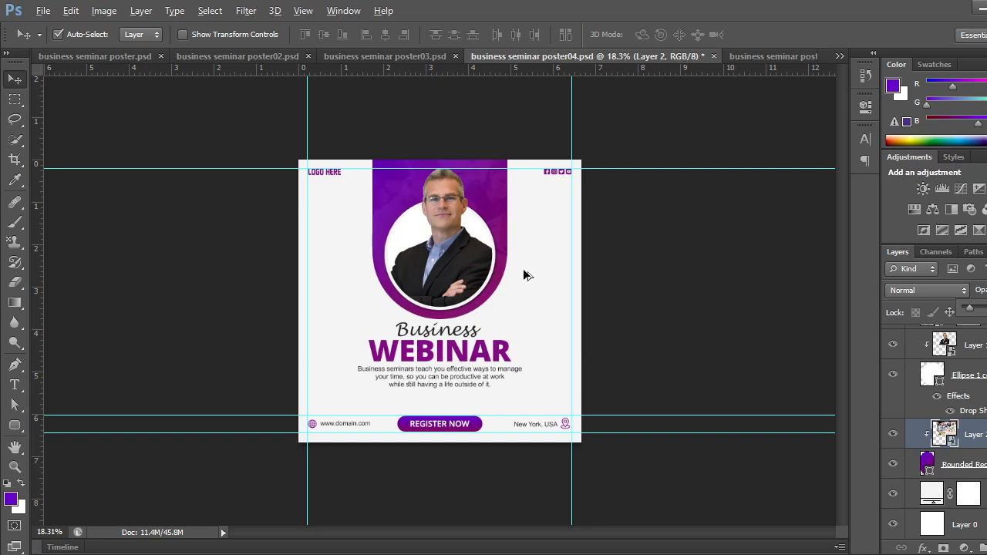
{"action": "scroll", "coordinate": [525, 271], "scroll_direction": "up", "scroll_amount": 2}
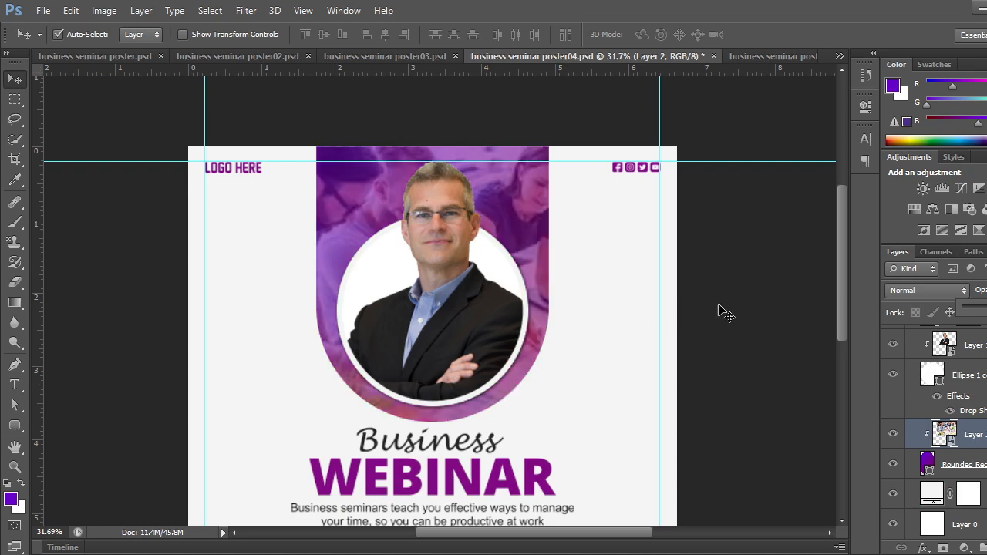
{"action": "left_click_drag", "start_coordinate": [981, 308], "coordinate": [978, 310]}
{"action": "scroll", "coordinate": [553, 302], "scroll_direction": "down", "scroll_amount": 4}
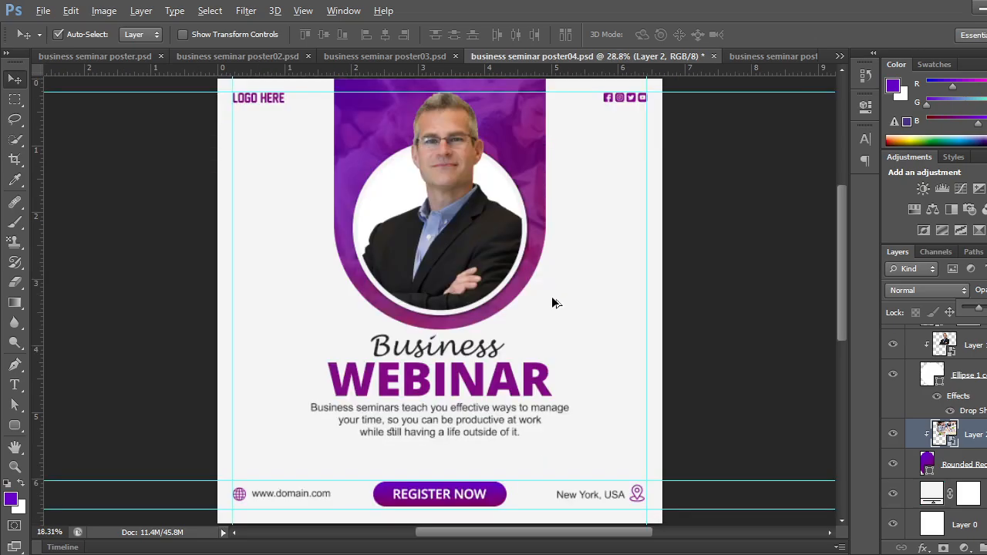
{"action": "scroll", "coordinate": [476, 300], "scroll_direction": "up", "scroll_amount": 4}
{"action": "scroll", "coordinate": [494, 312], "scroll_direction": "up", "scroll_amount": 1}
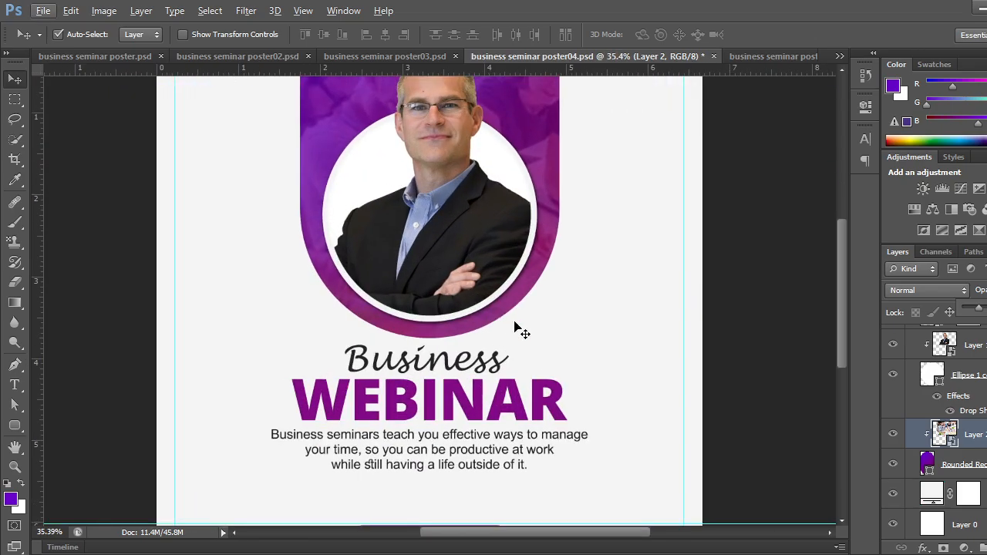
{"action": "scroll", "coordinate": [528, 328], "scroll_direction": "up", "scroll_amount": 3}
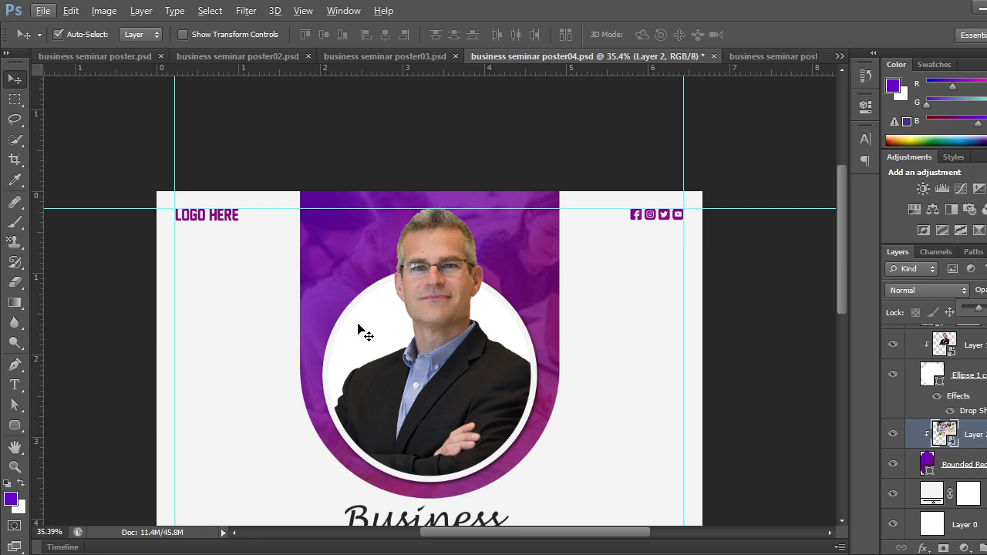
{"action": "scroll", "coordinate": [533, 322], "scroll_direction": "down", "scroll_amount": 4}
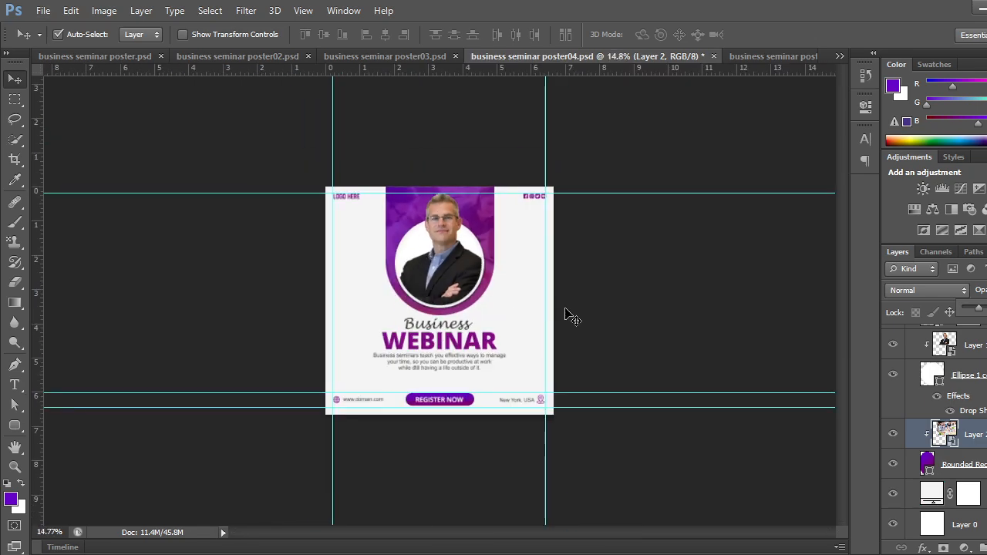
{"action": "scroll", "coordinate": [567, 323], "scroll_direction": "up", "scroll_amount": 1}
{"action": "scroll", "coordinate": [563, 322], "scroll_direction": "up", "scroll_amount": 2}
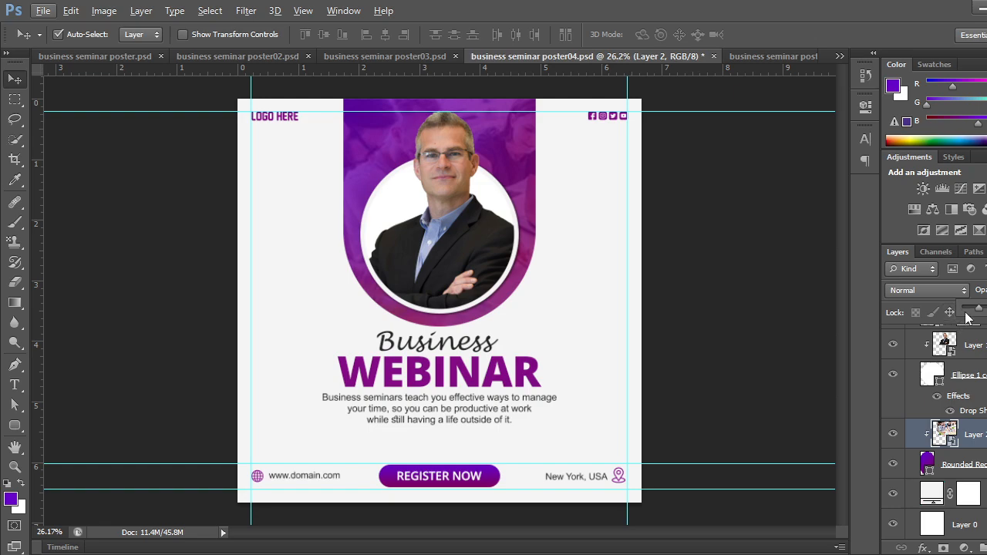
Vary the opacity of the clipped team photo on Layer 2 and leave it as a faint texture over the purple gradient.
{"action": "left_click_drag", "start_coordinate": [978, 312], "coordinate": [971, 311]}
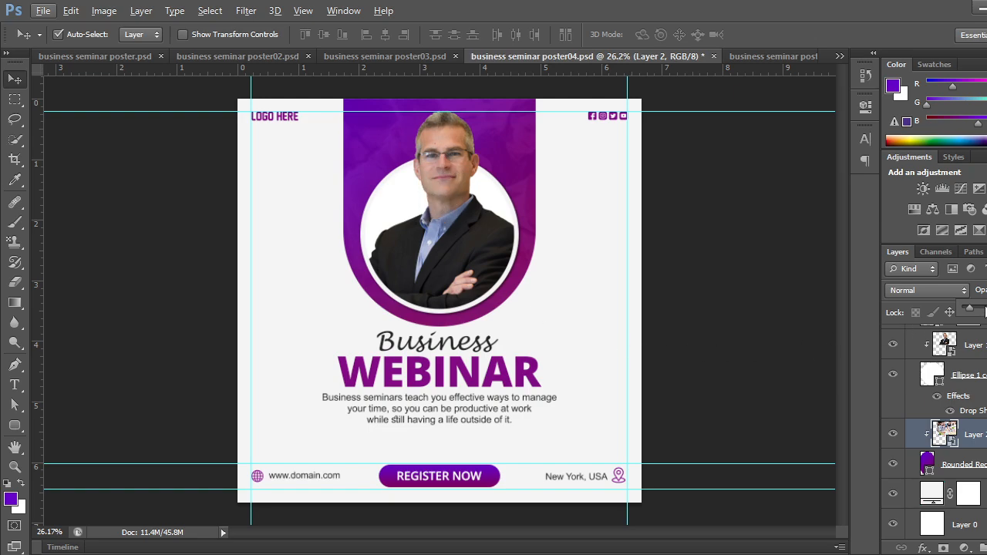
{"action": "left_click_drag", "start_coordinate": [973, 312], "coordinate": [986, 312]}
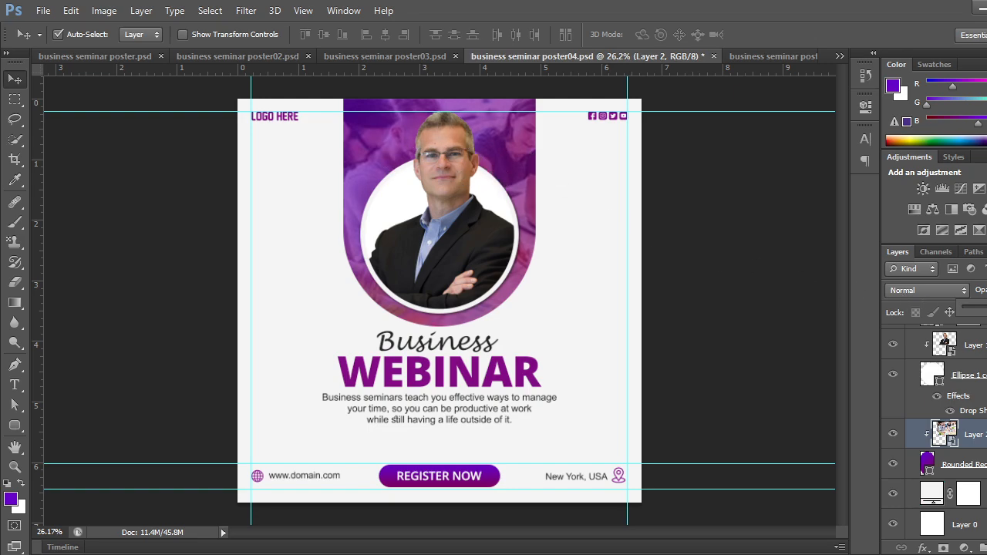
{"action": "left_click_drag", "start_coordinate": [981, 308], "coordinate": [969, 317]}
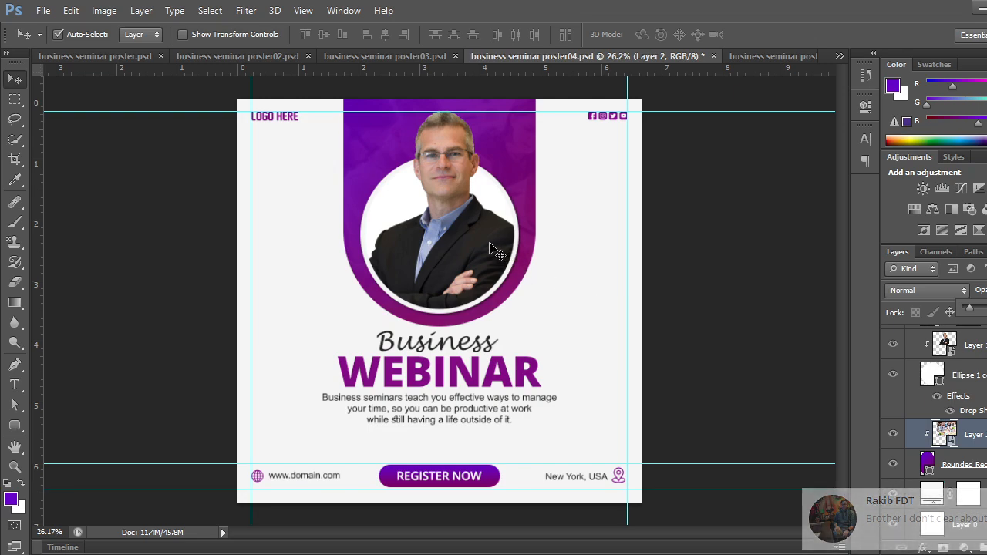
Look at business seminar poster.psd and business seminar poster03.psd for comparison and return to business seminar poster04.psd.
{"action": "left_click", "coordinate": [83, 56]}
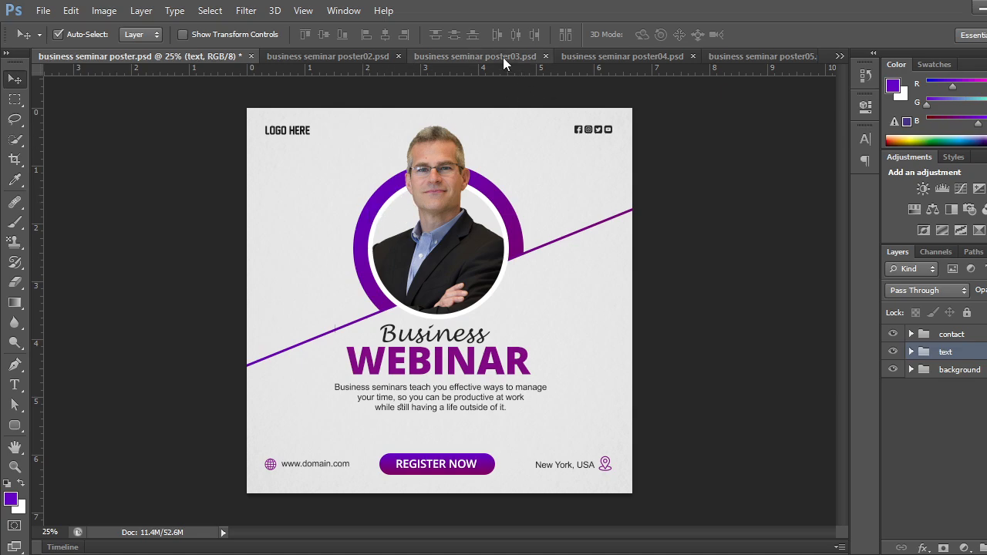
{"action": "left_click", "coordinate": [502, 57]}
{"action": "left_click", "coordinate": [623, 56]}
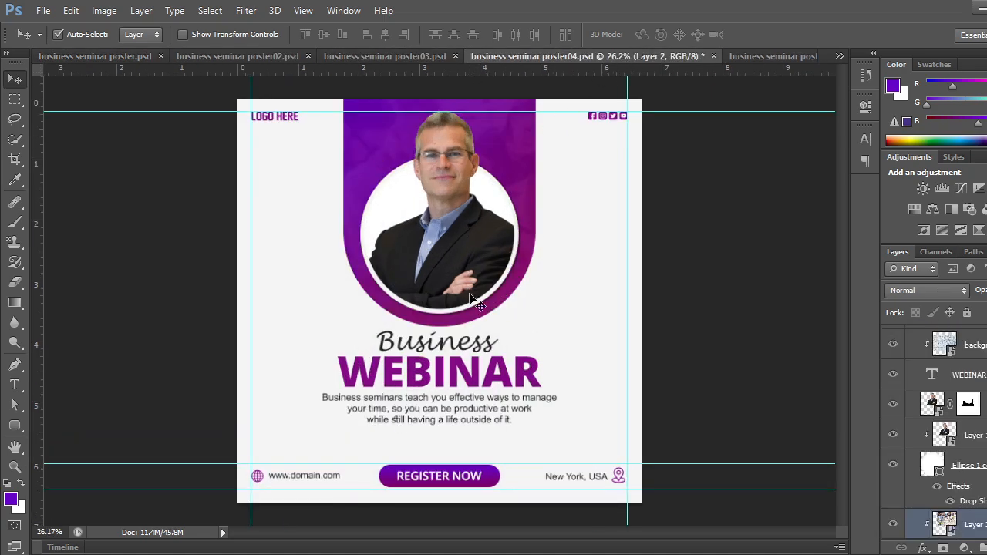
Switch the rounded rectangle layer off and on again and collapse the text & background group.
{"action": "scroll", "coordinate": [894, 500], "scroll_direction": "down", "scroll_amount": 2}
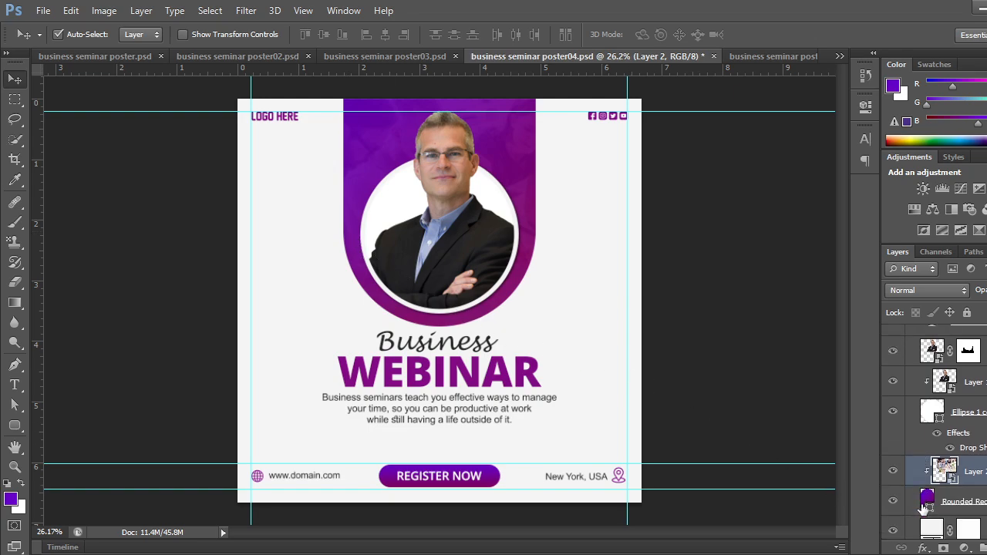
{"action": "left_click", "coordinate": [893, 501]}
{"action": "left_click", "coordinate": [893, 501]}
{"action": "scroll", "coordinate": [910, 478], "scroll_direction": "up", "scroll_amount": 2}
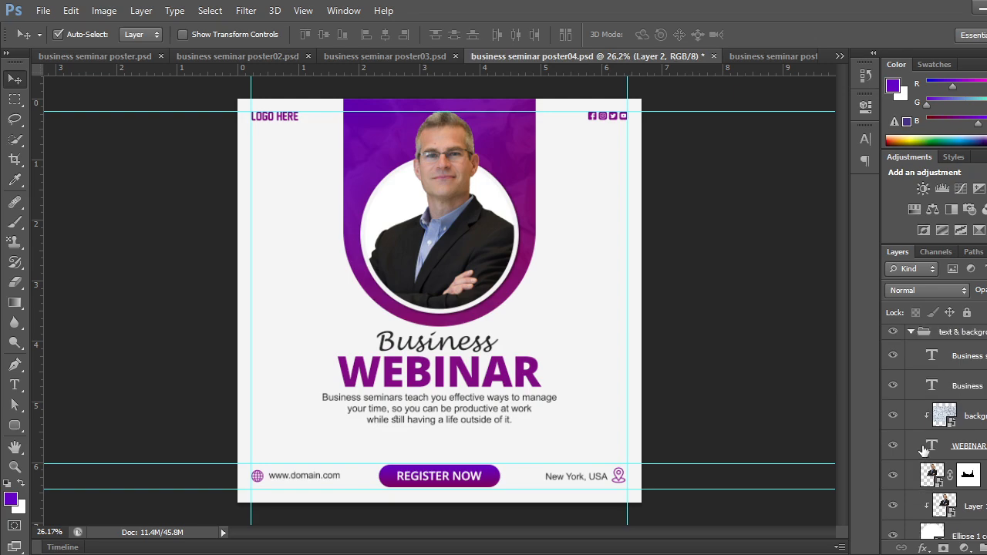
{"action": "scroll", "coordinate": [915, 382], "scroll_direction": "up", "scroll_amount": 2}
{"action": "left_click", "coordinate": [911, 370]}
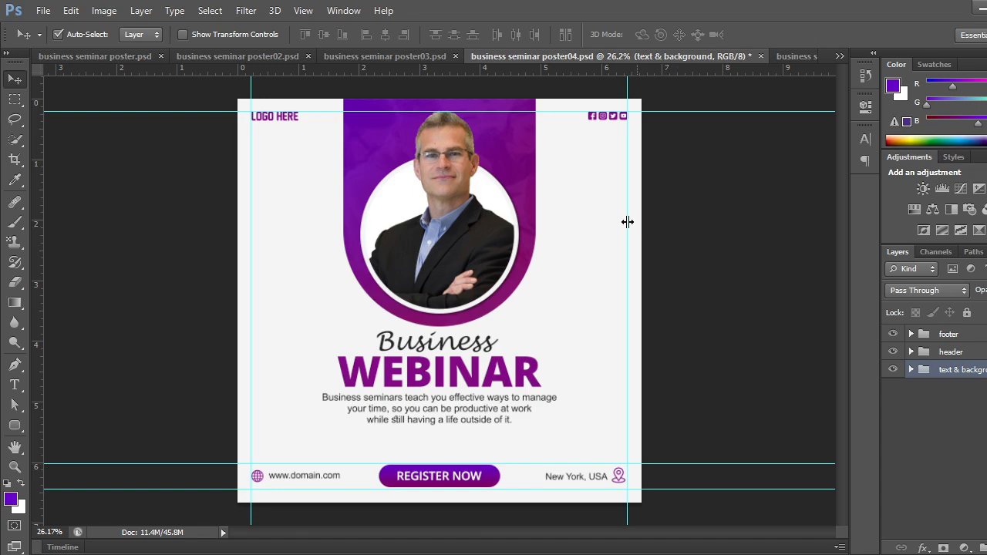
Compare the business seminar poster04 layout with the poster05, poster02 and poster03 documents, and return to poster04.
{"action": "left_click", "coordinate": [799, 55]}
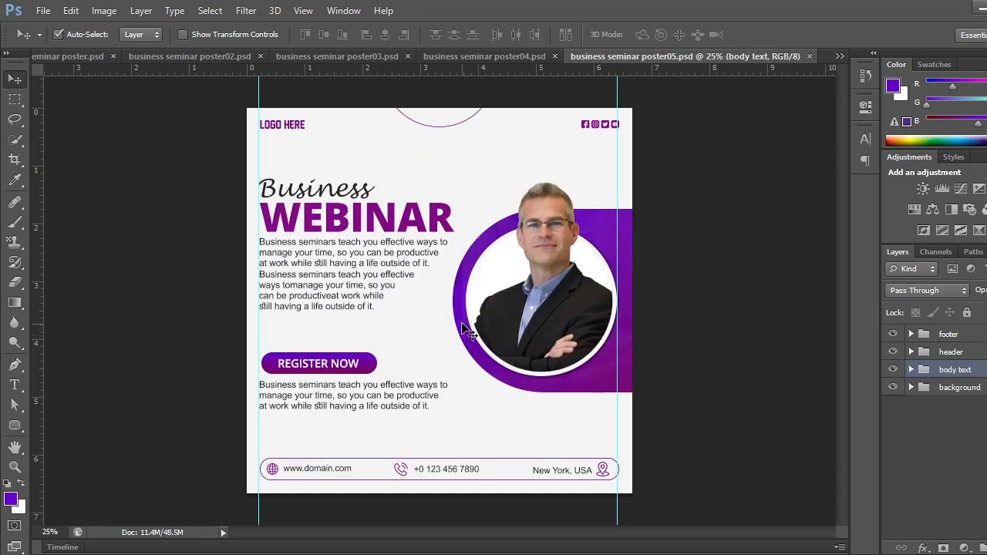
{"action": "left_click", "coordinate": [506, 59]}
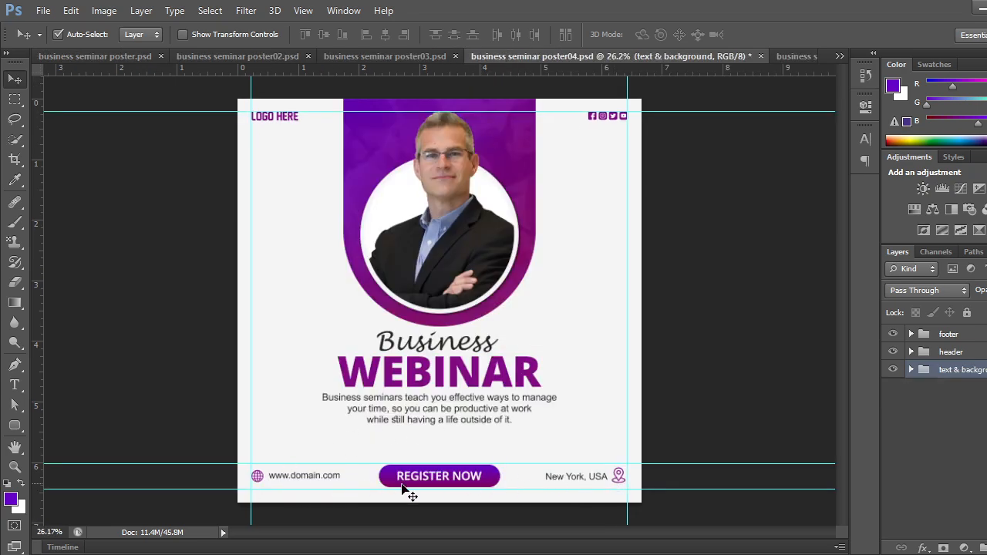
{"action": "left_click", "coordinate": [792, 55]}
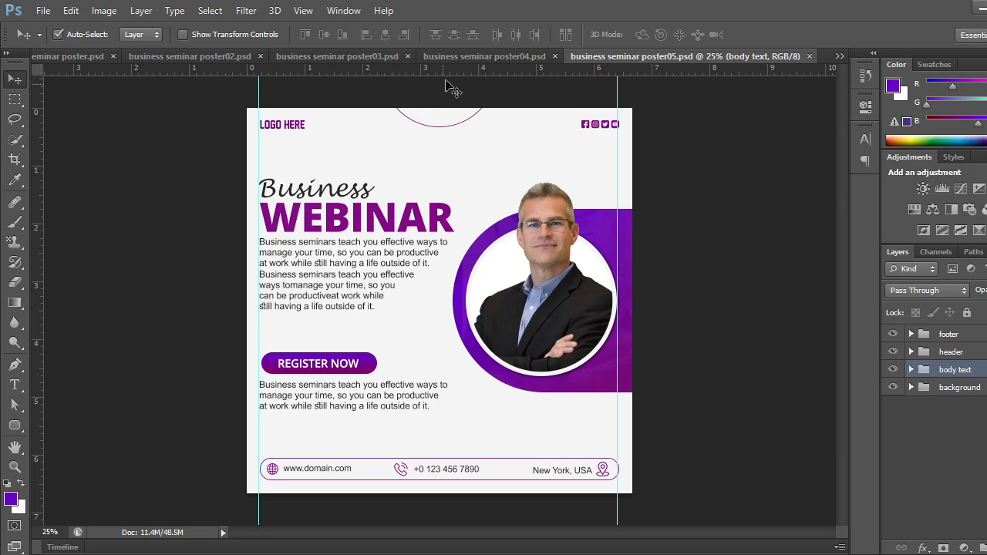
{"action": "left_click", "coordinate": [459, 60]}
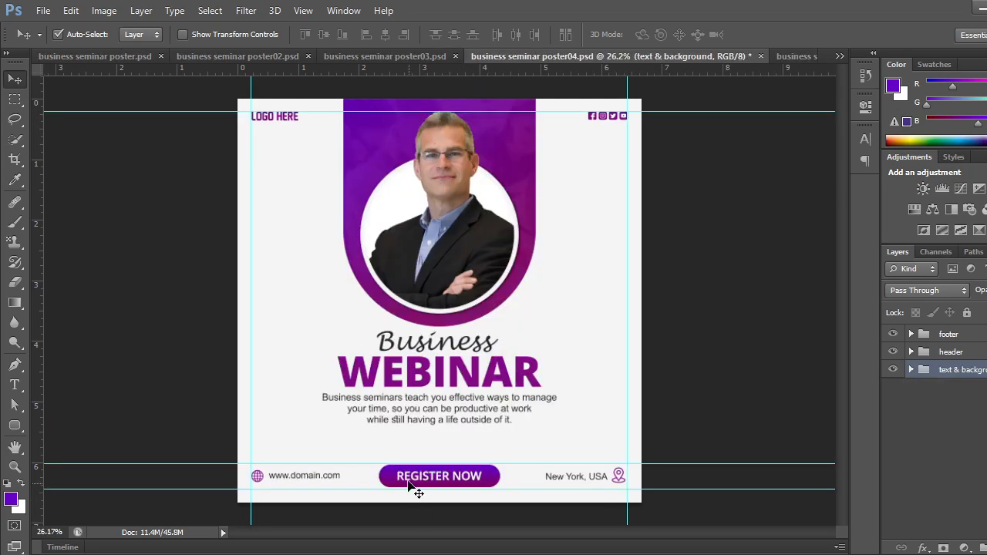
{"action": "left_click", "coordinate": [254, 55]}
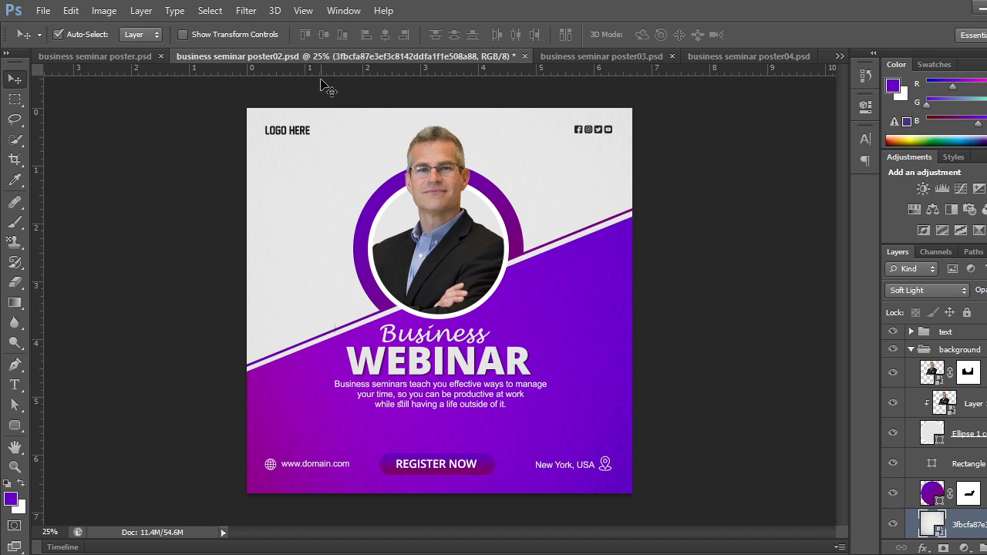
{"action": "left_click", "coordinate": [585, 56]}
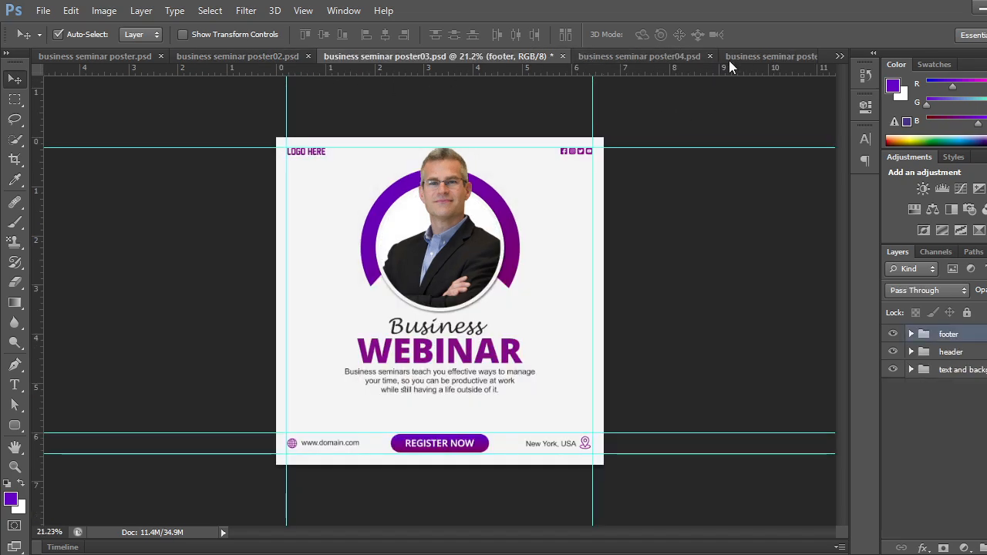
{"action": "left_click", "coordinate": [637, 57]}
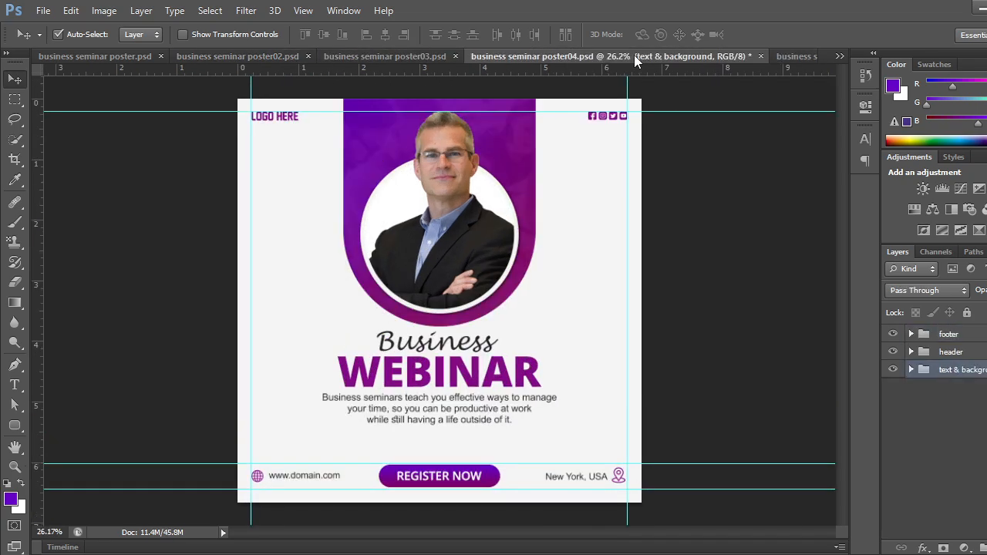
Switch to business seminar poster05.psd and toggle its body text group off and on to see what it contains.
{"action": "left_click", "coordinate": [780, 58]}
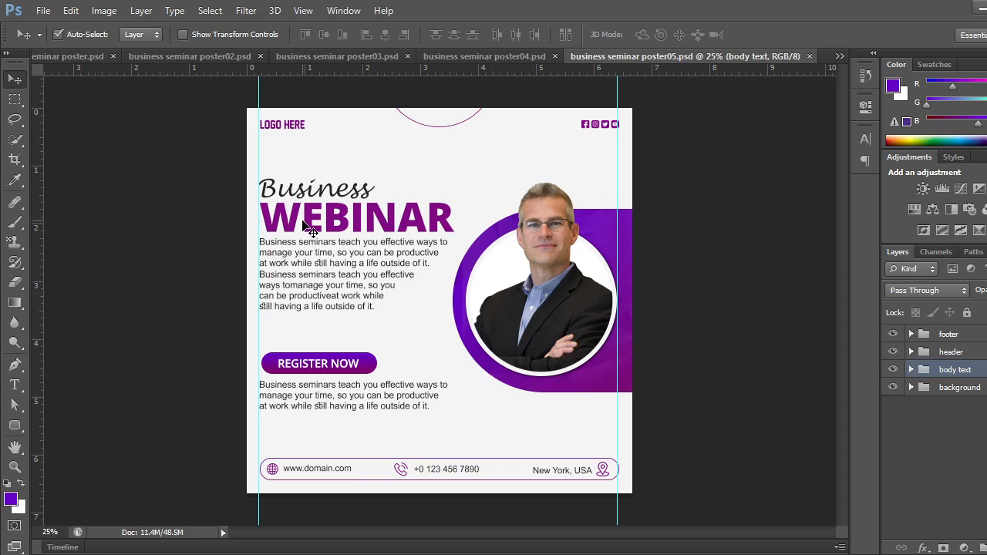
{"action": "left_click", "coordinate": [893, 370]}
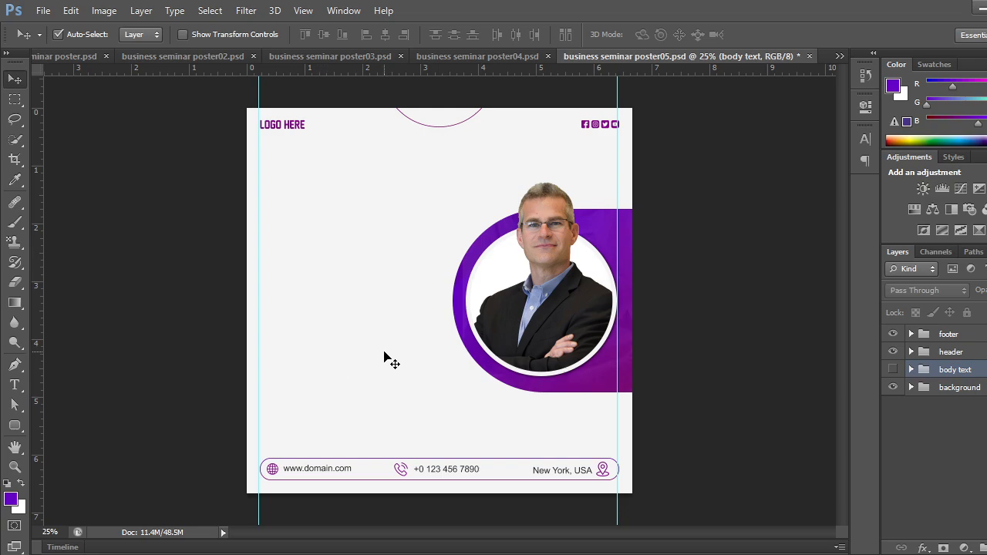
{"action": "left_click", "coordinate": [893, 370]}
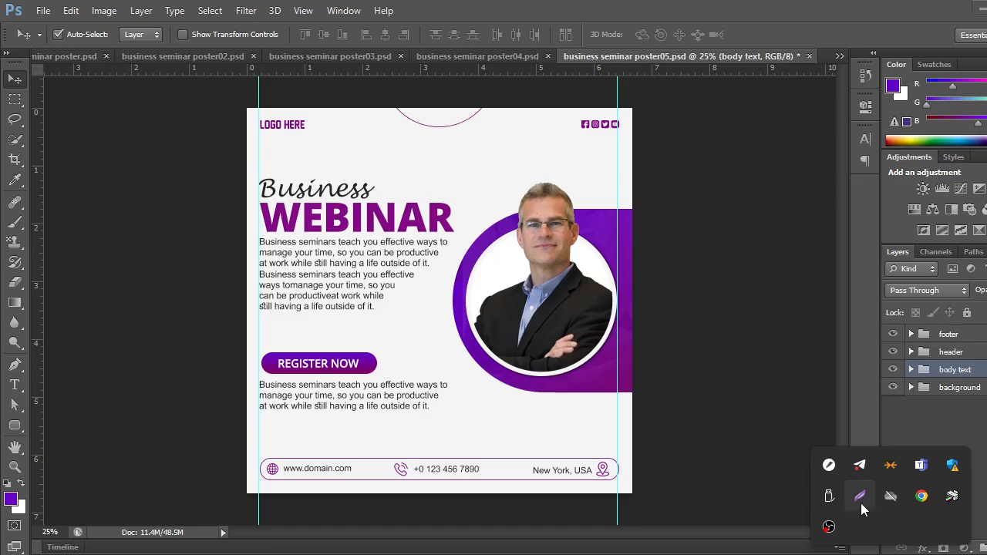
Capture the poster area with the screenshot tool, outline the REGISTER NOW button and its paragraph with a red rectangle, and discard the capture.
{"action": "left_click", "coordinate": [861, 499]}
{"action": "mouse_move", "coordinate": [157, 68]}
{"action": "left_mouse_down"}
{"action": "mouse_move", "coordinate": [469, 363]}
{"action": "mouse_move", "coordinate": [722, 519]}
{"action": "left_mouse_up"}
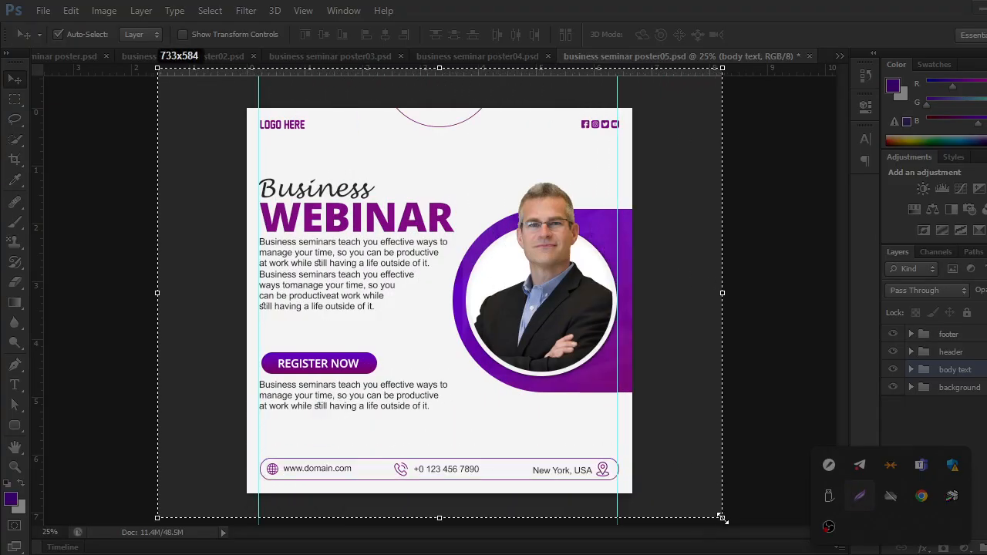
{"action": "left_click", "coordinate": [738, 431]}
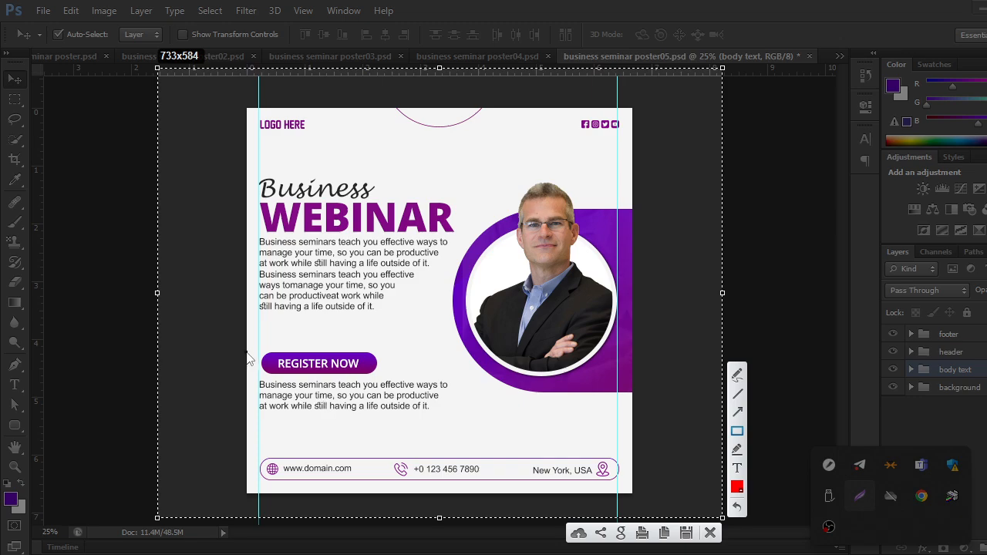
{"action": "mouse_move", "coordinate": [244, 341]}
{"action": "left_mouse_down"}
{"action": "mouse_move", "coordinate": [398, 415]}
{"action": "mouse_move", "coordinate": [450, 423]}
{"action": "left_mouse_up"}
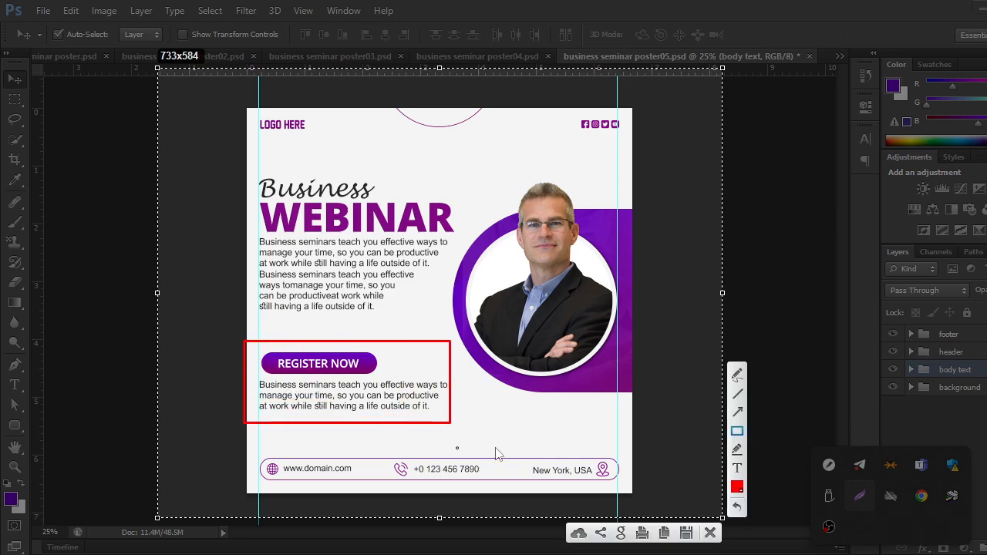
{"action": "left_click", "coordinate": [711, 533]}
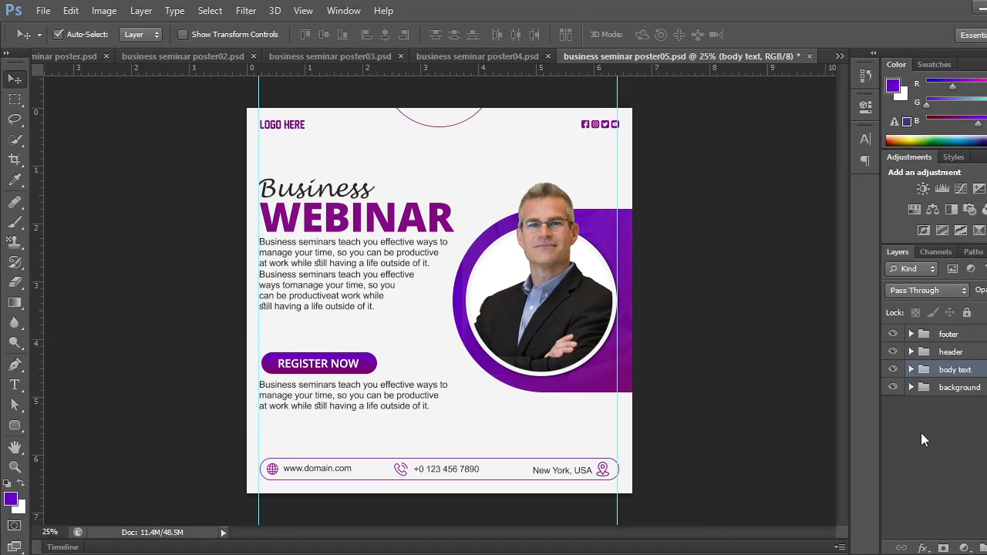
Expand the body text group and hide the REGISTER NOW text, its rounded rectangle and the paragraph beneath the button.
{"action": "left_click", "coordinate": [911, 369]}
{"action": "scroll", "coordinate": [922, 468], "scroll_direction": "down", "scroll_amount": 1}
{"action": "scroll", "coordinate": [918, 466], "scroll_direction": "down", "scroll_amount": 3}
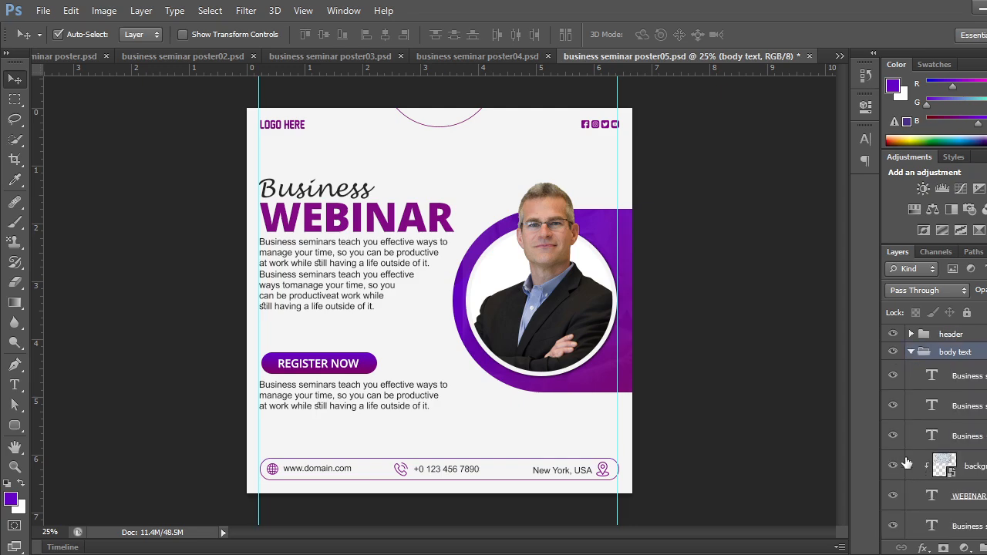
{"action": "left_click_drag", "start_coordinate": [895, 458], "coordinate": [893, 515]}
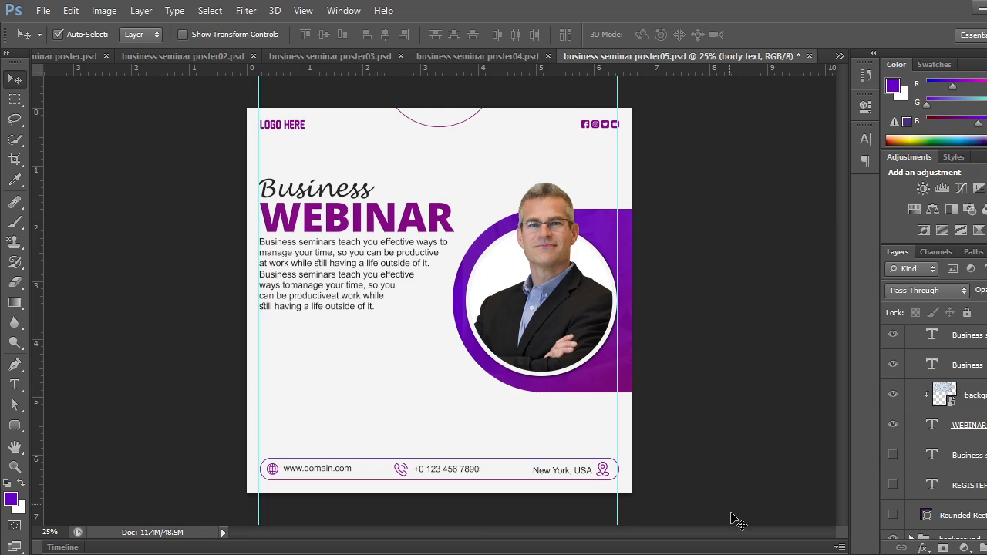
Check the Google Meet call, return to Photoshop, and show the REGISTER NOW text, its rounded rectangle and the paragraph below again.
{"action": "left_click", "coordinate": [701, 497]}
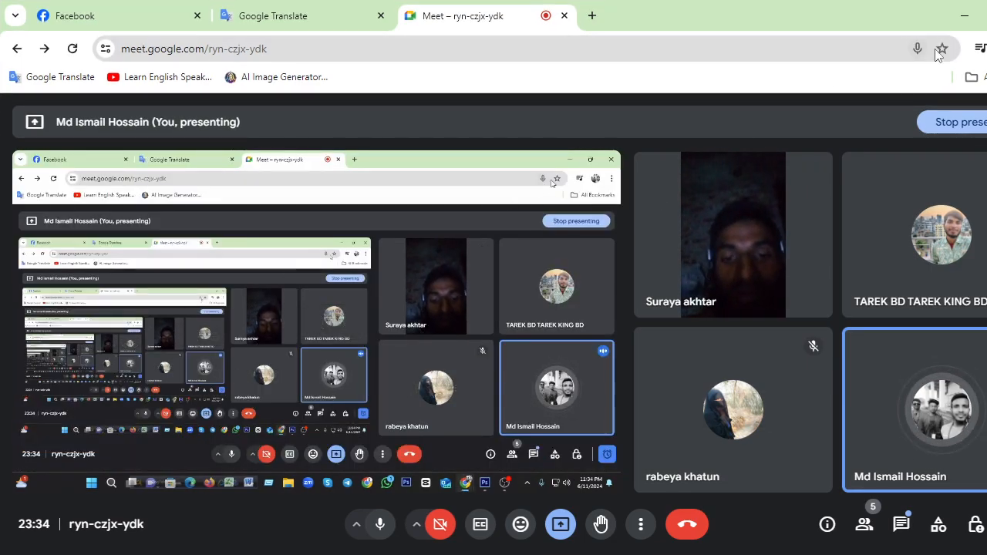
{"action": "key", "text": "alt+Tab"}
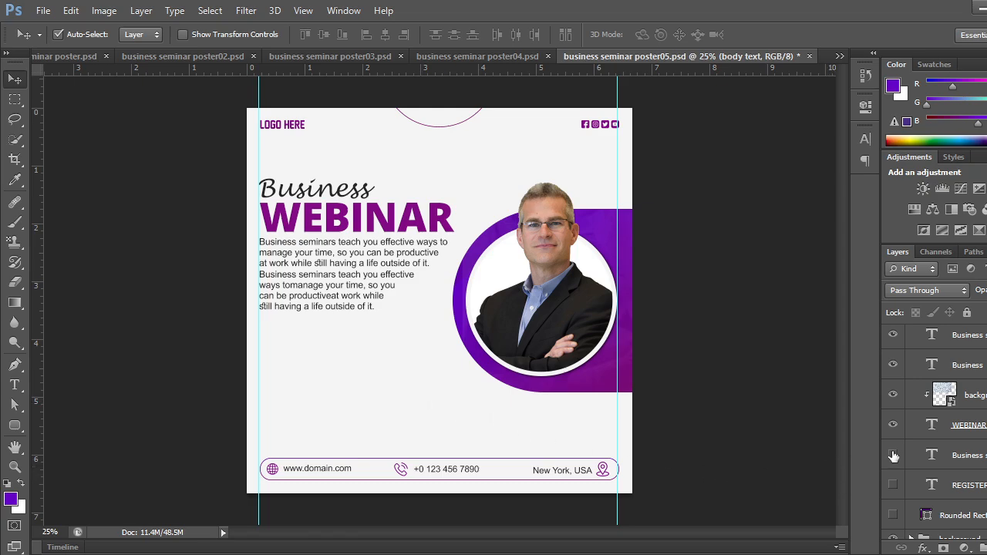
{"action": "left_click_drag", "start_coordinate": [893, 456], "coordinate": [893, 515]}
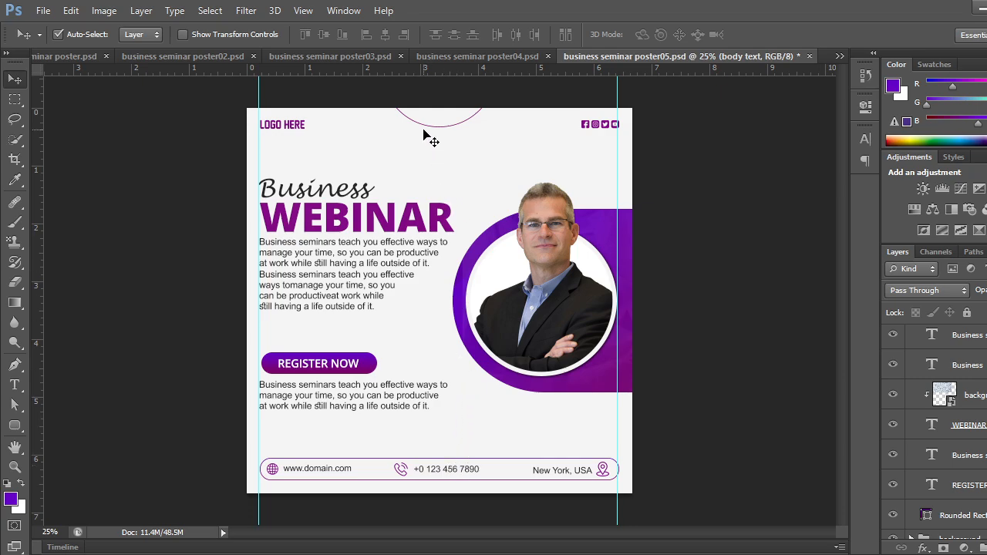
Collapse the body text group, expand the background group, and toggle the white circle behind the businessman off and on.
{"action": "scroll", "coordinate": [912, 386], "scroll_direction": "up", "scroll_amount": 2}
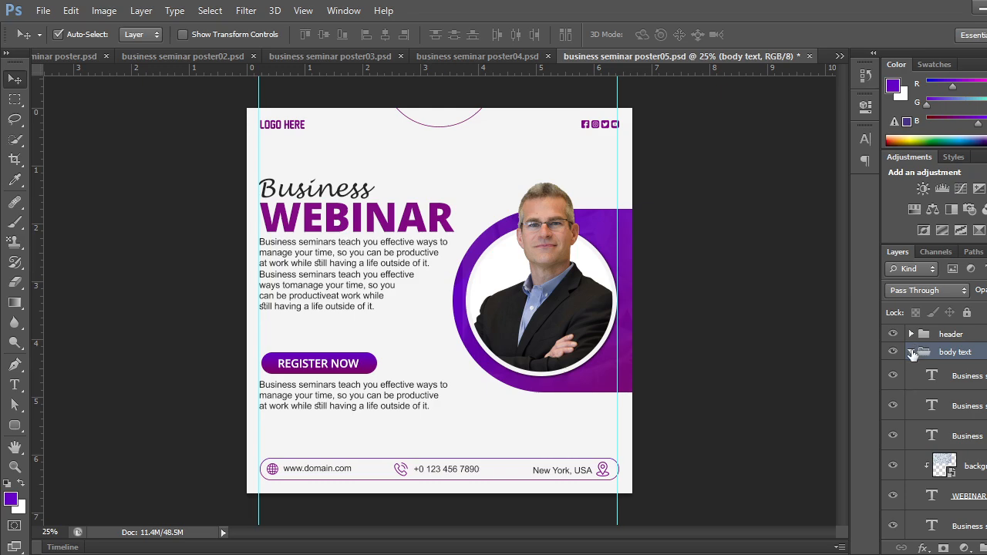
{"action": "left_click", "coordinate": [911, 352]}
{"action": "left_click", "coordinate": [910, 387]}
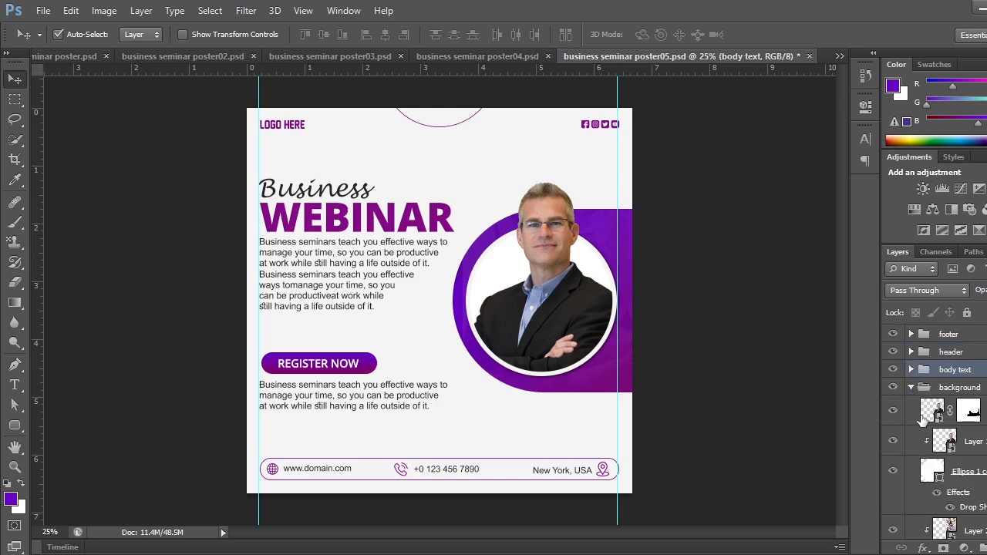
{"action": "scroll", "coordinate": [908, 444], "scroll_direction": "down", "scroll_amount": 2}
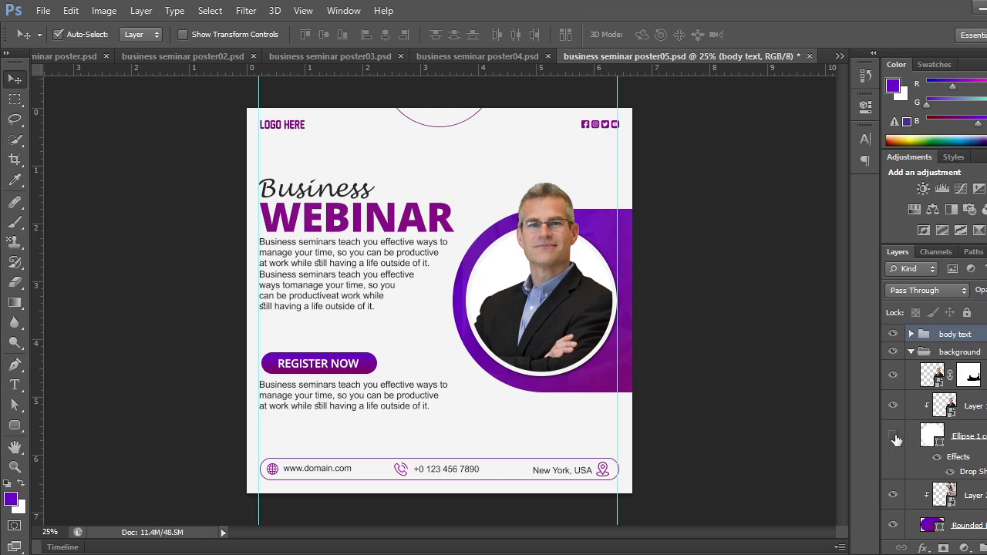
{"action": "left_click", "coordinate": [893, 436]}
{"action": "left_click", "coordinate": [893, 436]}
{"action": "scroll", "coordinate": [893, 492], "scroll_direction": "down", "scroll_amount": 5}
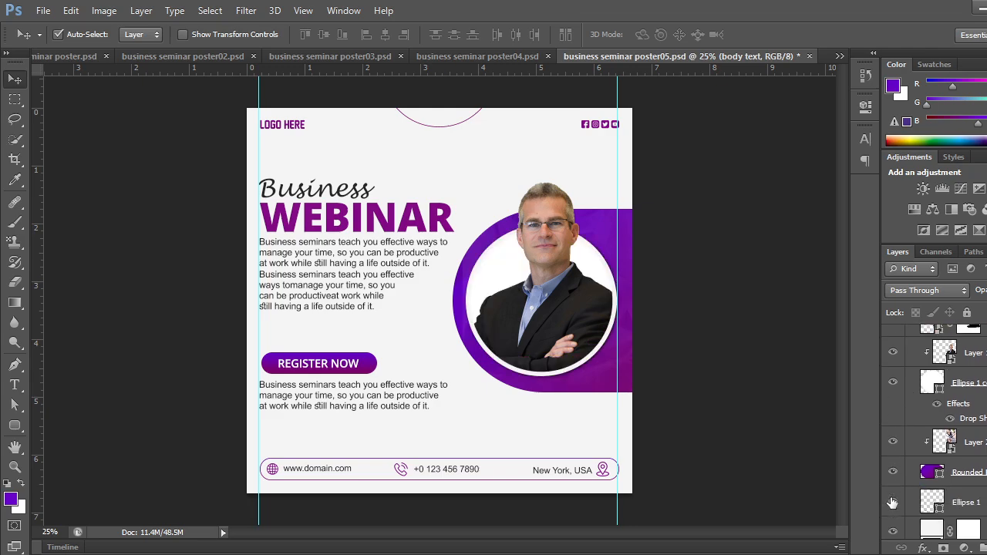
Toggle the Ellipse 1 circle outline at the poster's top edge off and on twice.
{"action": "left_click", "coordinate": [893, 465]}
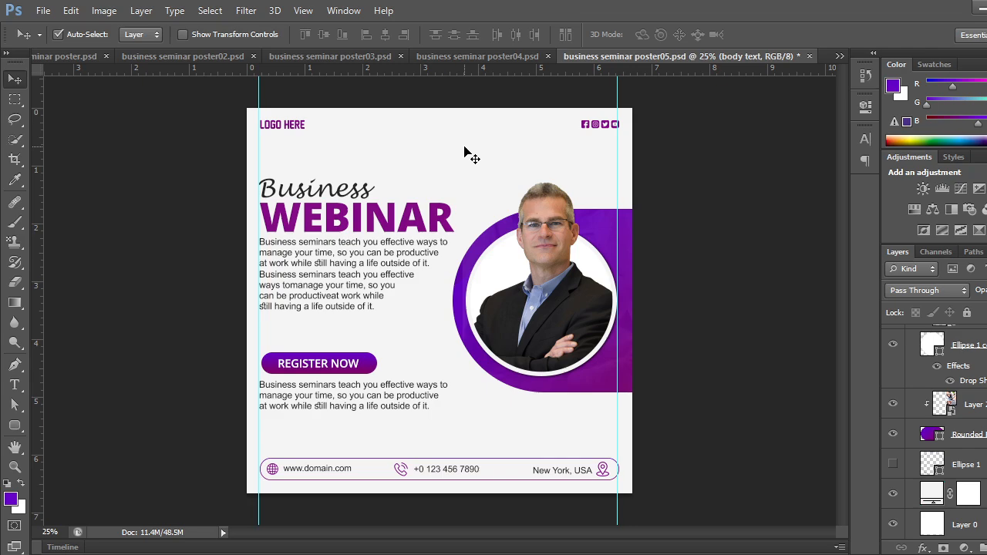
{"action": "left_click", "coordinate": [894, 465]}
{"action": "left_click", "coordinate": [893, 465]}
{"action": "left_click", "coordinate": [893, 464]}
Switch to Facebook in the browser, minimize the homework chat, and open the profile post's ONLINE EVENT poster photo.
{"action": "left_click", "coordinate": [649, 487]}
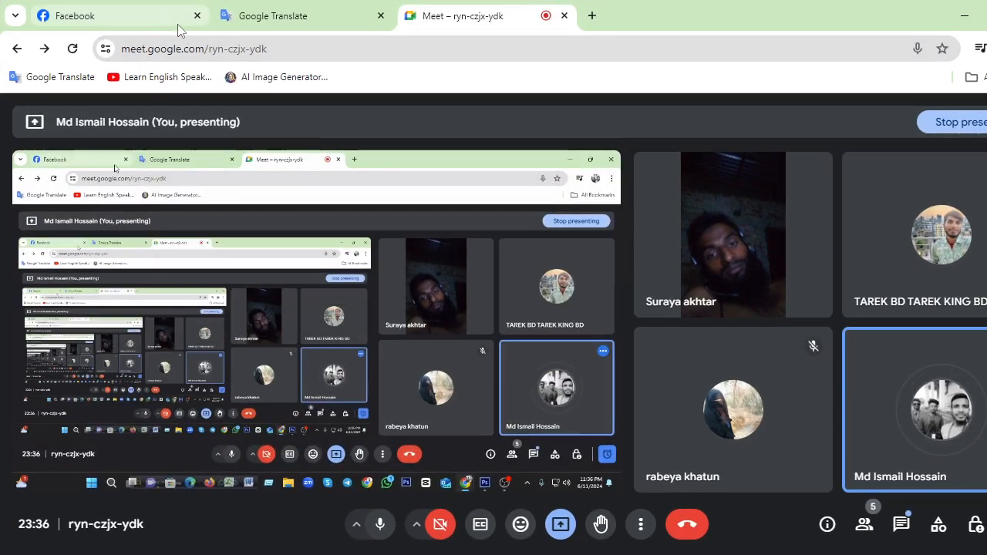
{"action": "left_click", "coordinate": [121, 12]}
{"action": "left_click", "coordinate": [27, 172]}
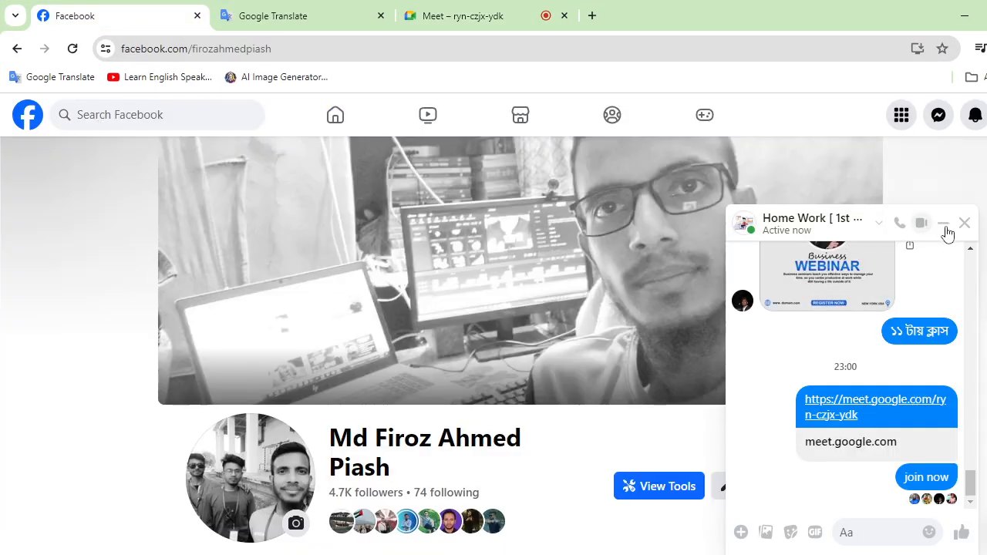
{"action": "left_click", "coordinate": [943, 224]}
{"action": "scroll", "coordinate": [590, 327], "scroll_direction": "down", "scroll_amount": 5}
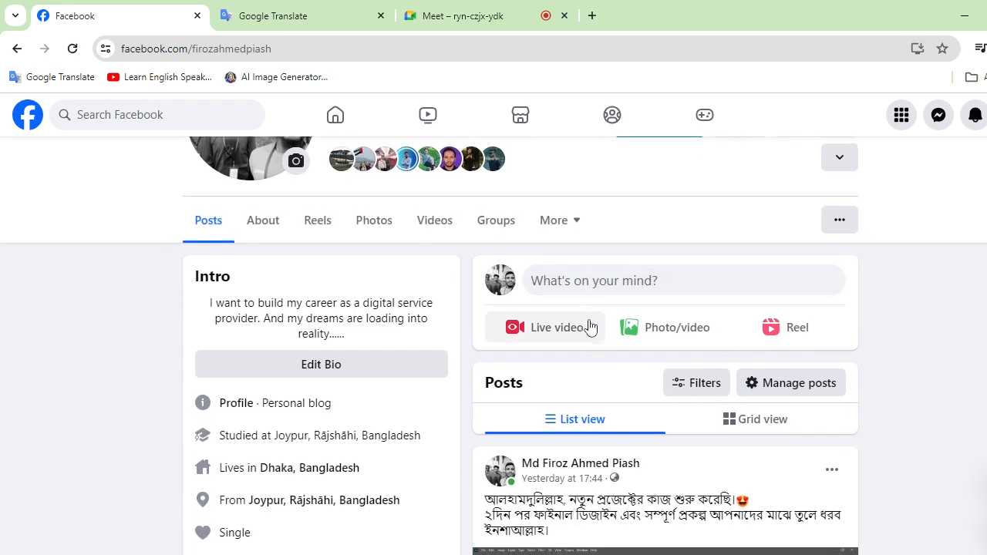
{"action": "scroll", "coordinate": [590, 327], "scroll_direction": "down", "scroll_amount": 5}
{"action": "left_click", "coordinate": [698, 320]}
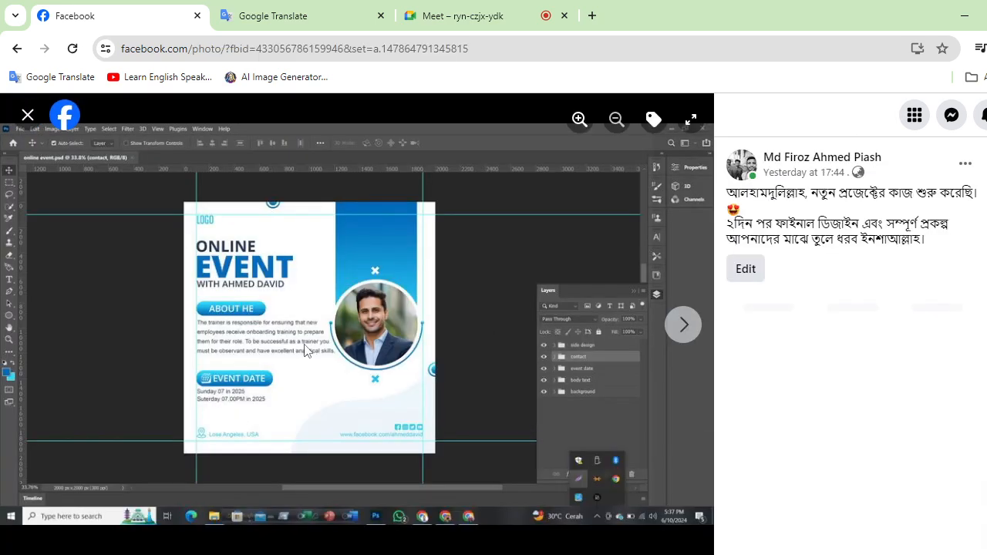
Examine the ONLINE EVENT poster photo at several zoom levels, including its ABOUT HE and EVENT DATE sections, and close it.
{"action": "left_click", "coordinate": [579, 121]}
{"action": "left_click", "coordinate": [579, 121]}
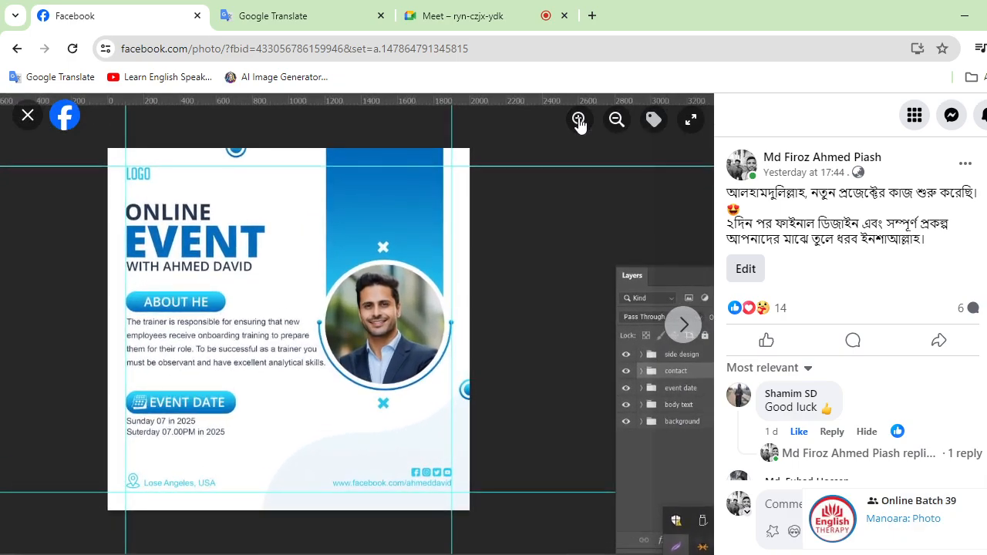
{"action": "left_click", "coordinate": [573, 120]}
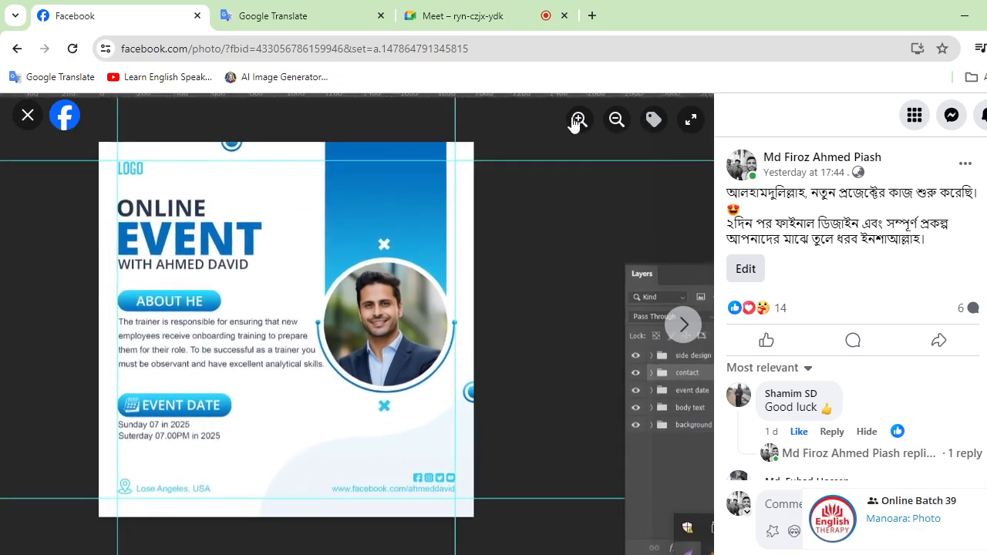
{"action": "left_click", "coordinate": [573, 120]}
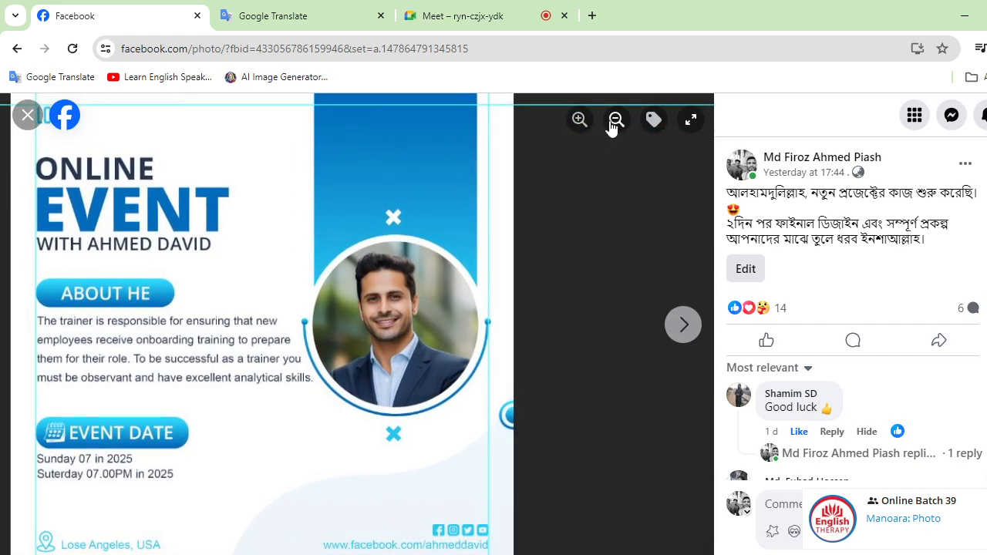
{"action": "left_click", "coordinate": [615, 121]}
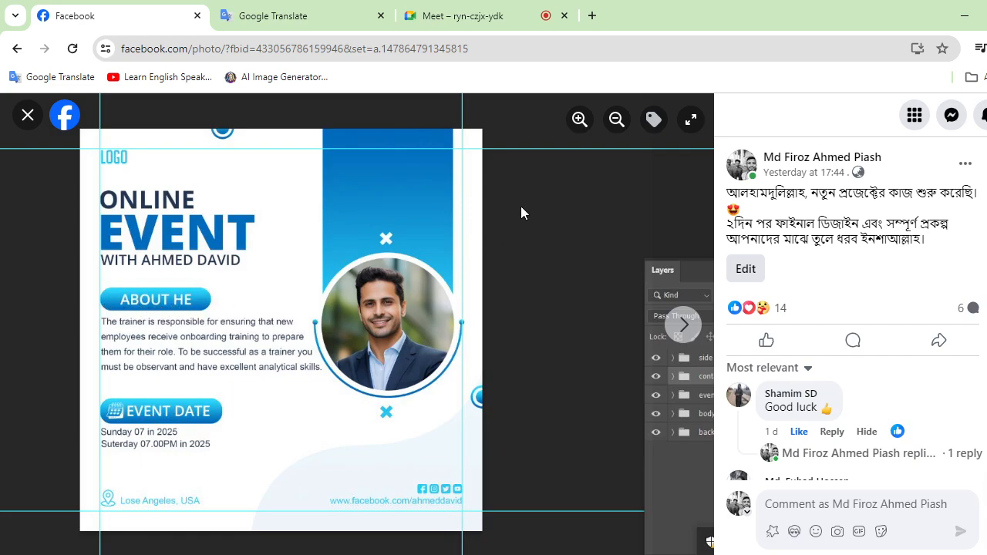
{"action": "left_click", "coordinate": [616, 119]}
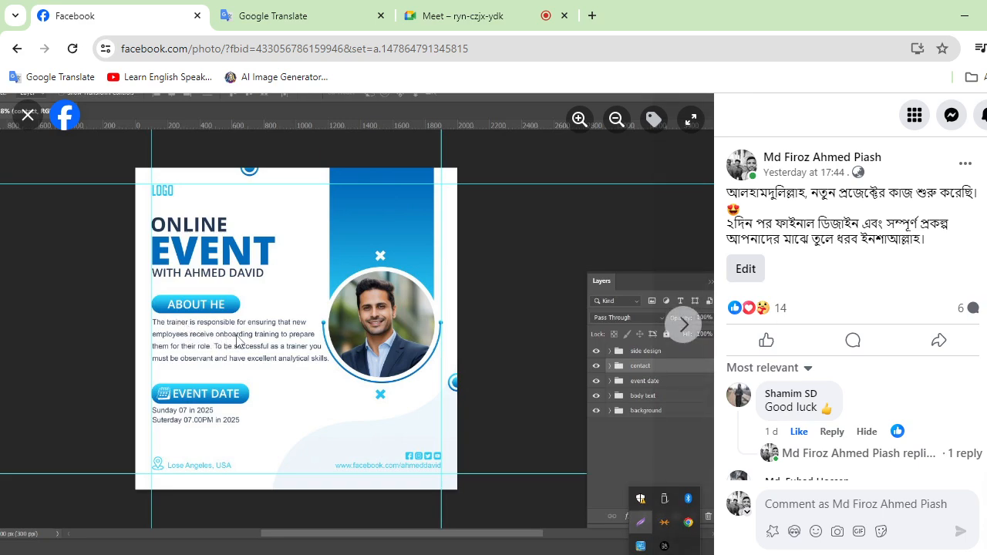
{"action": "left_click", "coordinate": [578, 121]}
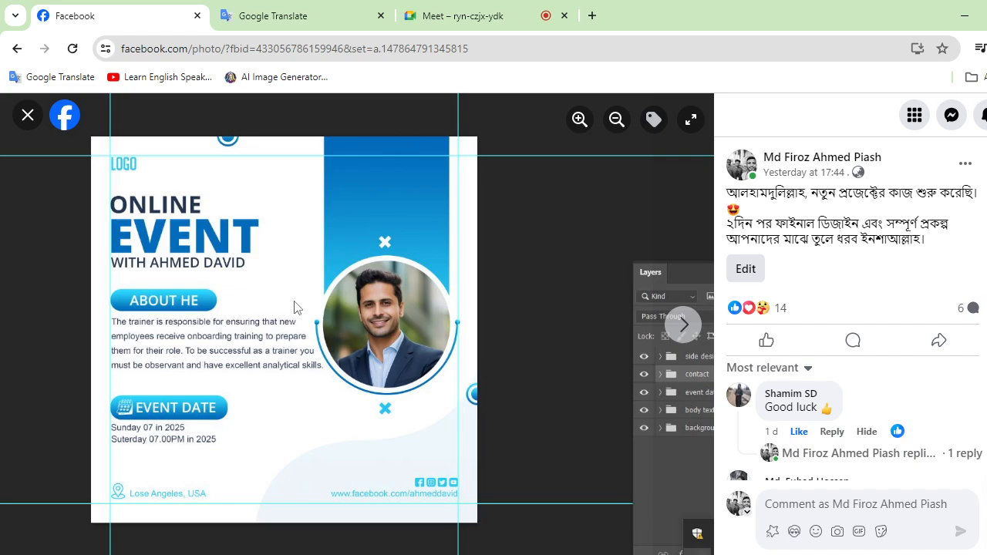
{"action": "left_click", "coordinate": [616, 119]}
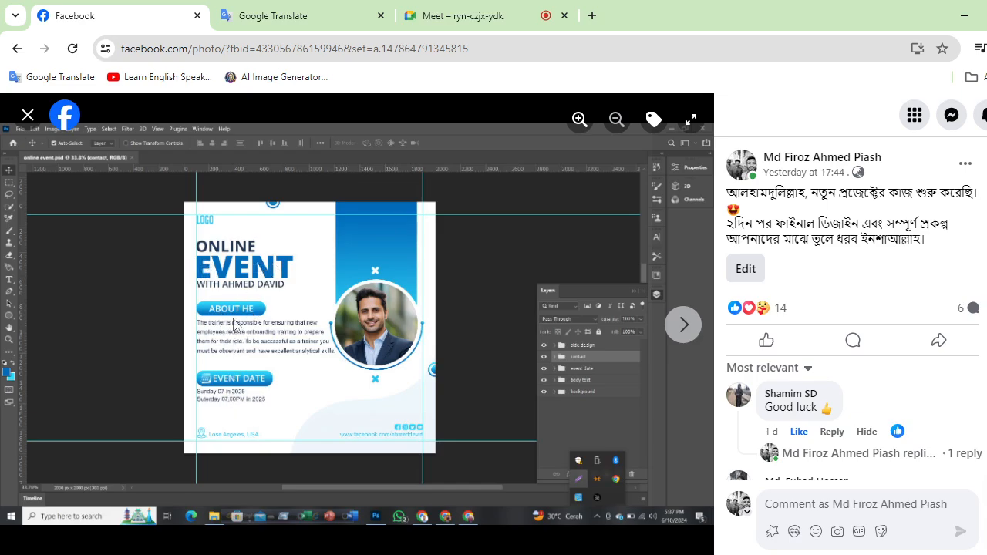
{"action": "left_click", "coordinate": [28, 116]}
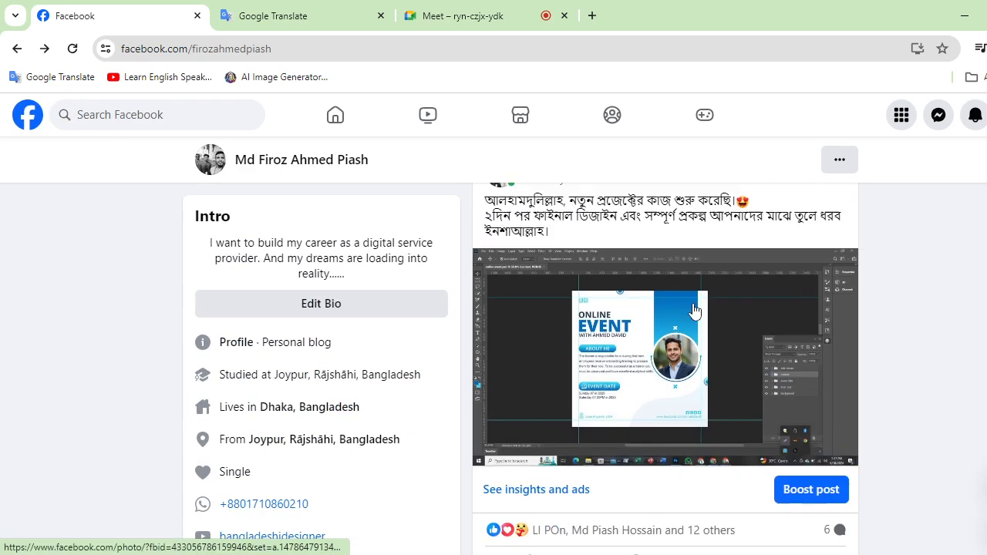
Open the homework group chat, view the design images shared there, close the viewer, and return to Photoshop.
{"action": "left_click", "coordinate": [939, 115]}
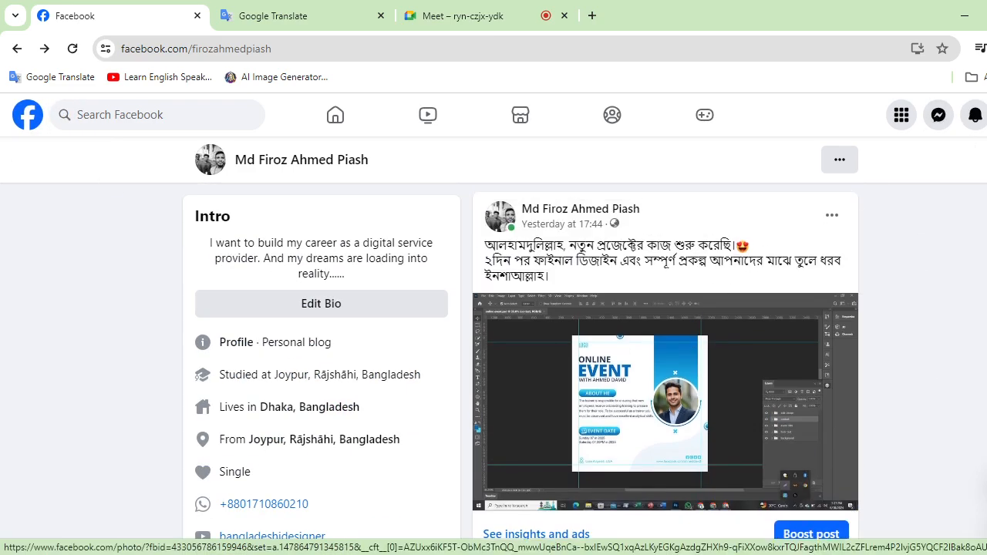
{"action": "scroll", "coordinate": [871, 413], "scroll_direction": "up", "scroll_amount": 10}
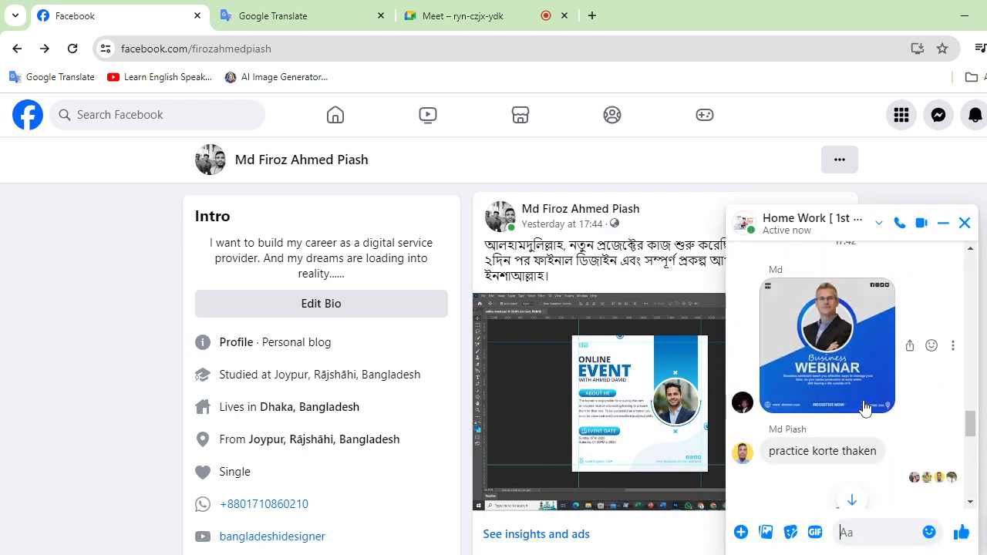
{"action": "scroll", "coordinate": [864, 407], "scroll_direction": "down", "scroll_amount": 2}
{"action": "left_click", "coordinate": [856, 405]}
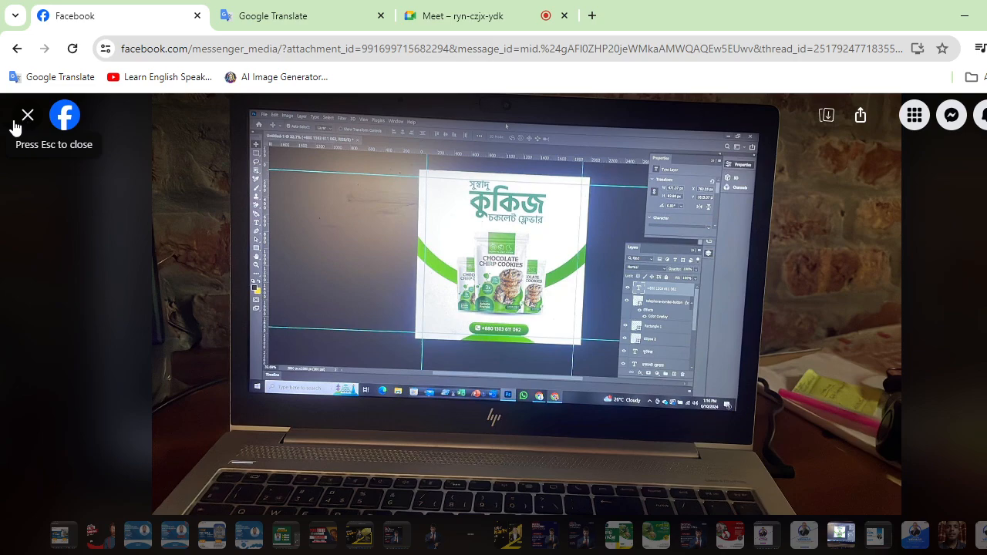
{"action": "left_click", "coordinate": [27, 117]}
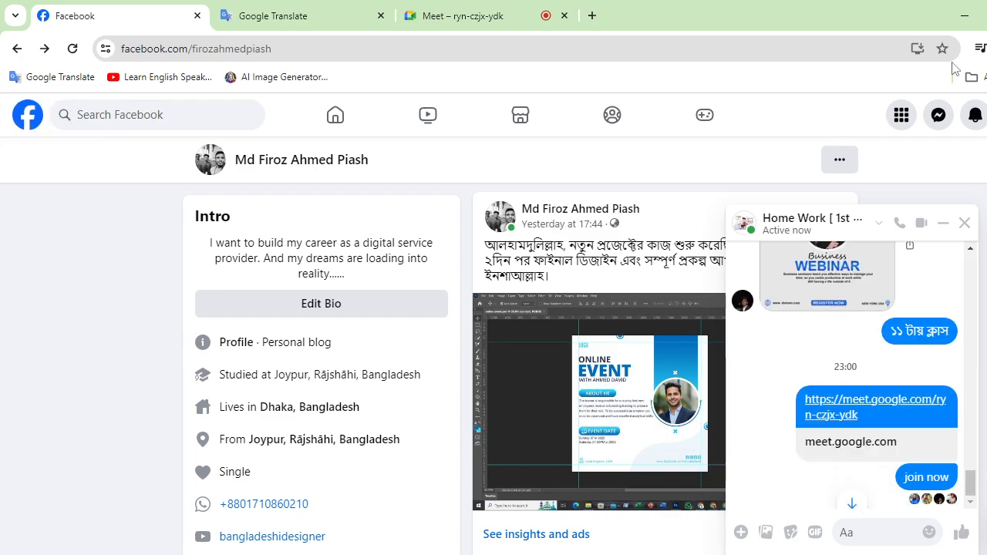
{"action": "left_click", "coordinate": [964, 15]}
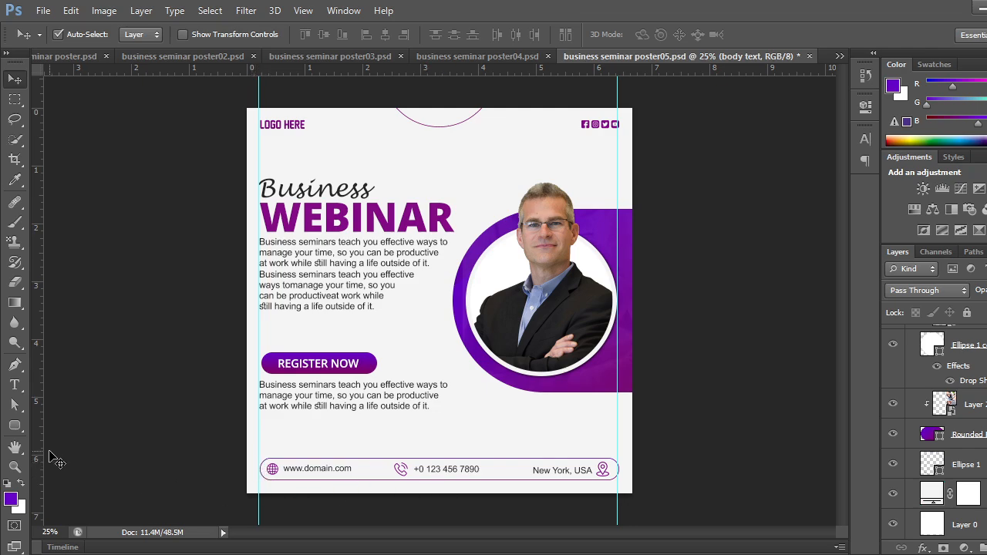
Draw a fully rounded rectangle about 1972 by 100 px across the middle of the poster, with a 1000 px radius.
{"action": "left_click", "coordinate": [15, 426]}
{"action": "left_click", "coordinate": [61, 441]}
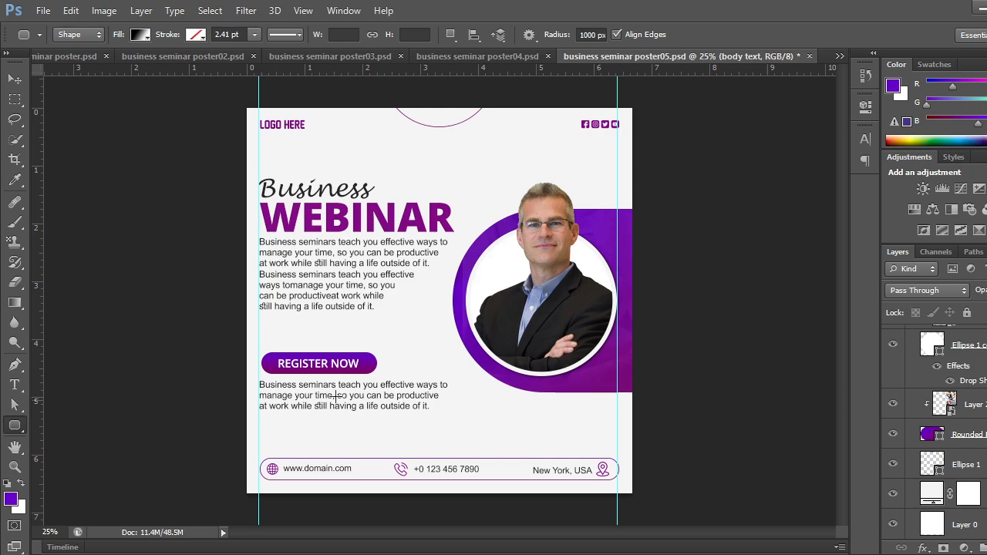
{"action": "left_click_drag", "start_coordinate": [334, 331], "coordinate": [710, 350]}
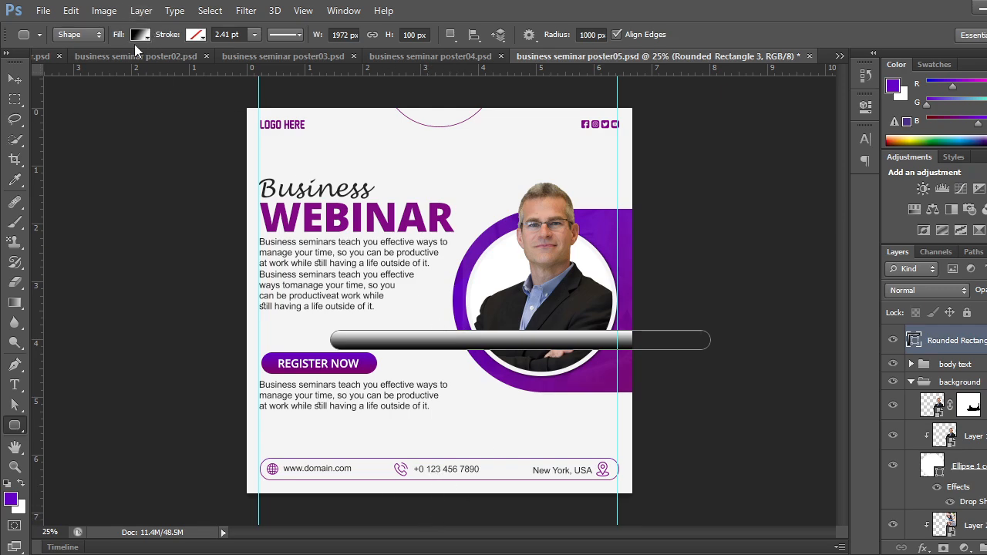
Remove the new rounded rectangle's fill and give it a bright green stroke.
{"action": "left_click", "coordinate": [139, 34]}
{"action": "left_click", "coordinate": [62, 61]}
{"action": "left_click", "coordinate": [197, 35]}
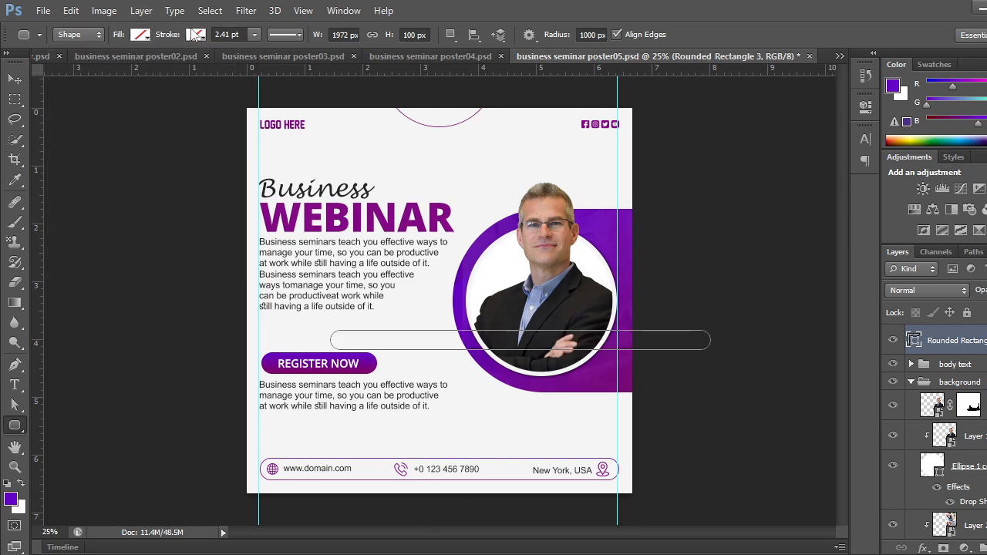
{"action": "left_click", "coordinate": [197, 35]}
{"action": "left_click", "coordinate": [139, 123]}
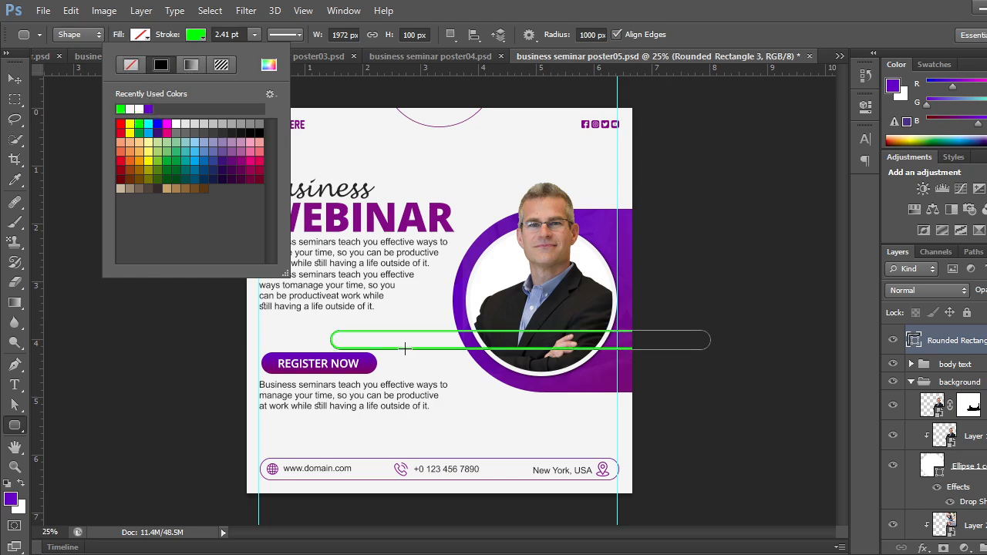
Try stroke widths of 8.41 pt and 0.24 pt on the green rounded rectangle, and delete its layer.
{"action": "left_click", "coordinate": [255, 34]}
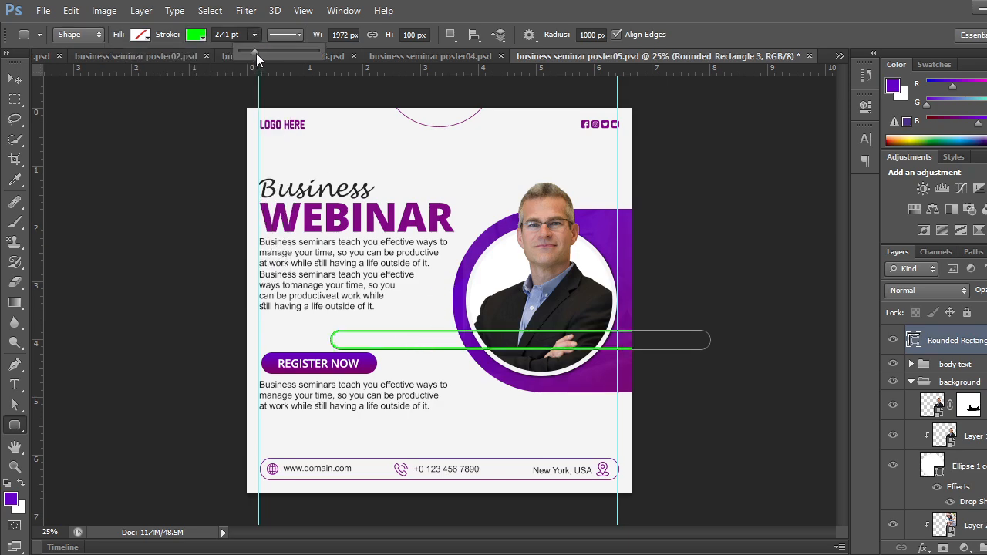
{"action": "mouse_move", "coordinate": [256, 53]}
{"action": "left_mouse_down"}
{"action": "mouse_move", "coordinate": [302, 56]}
{"action": "mouse_move", "coordinate": [262, 59]}
{"action": "left_mouse_up"}
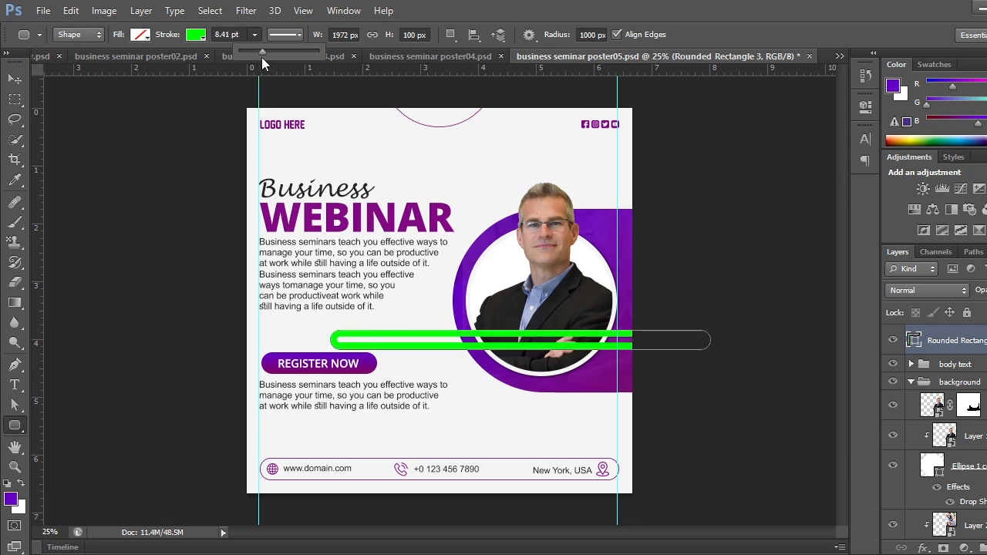
{"action": "left_click_drag", "start_coordinate": [251, 50], "coordinate": [251, 53]}
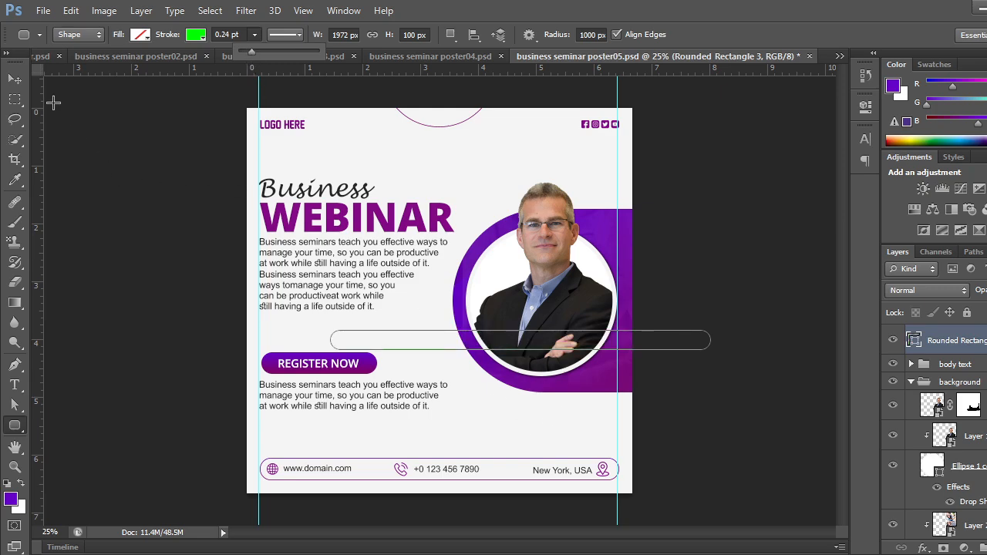
{"action": "left_click", "coordinate": [15, 80]}
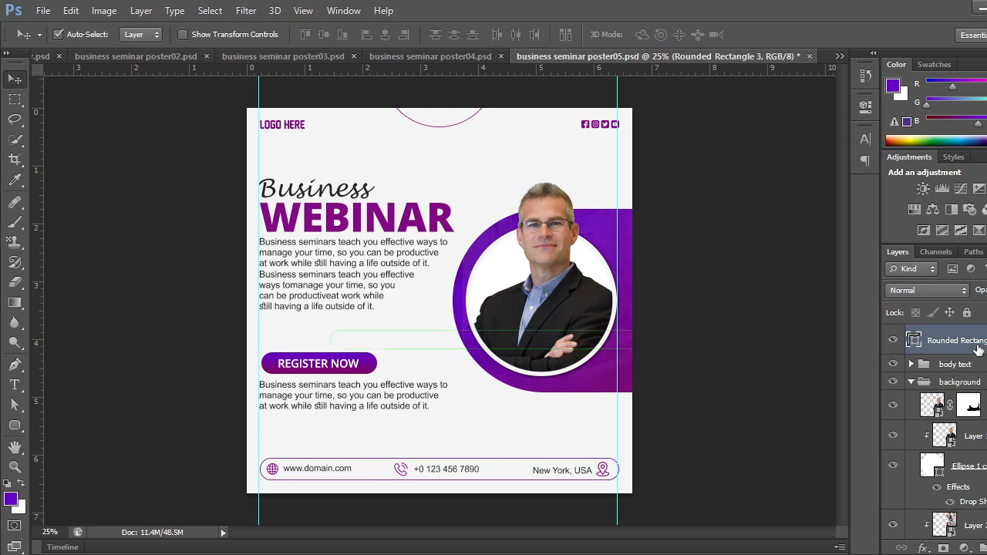
{"action": "key", "text": "Delete"}
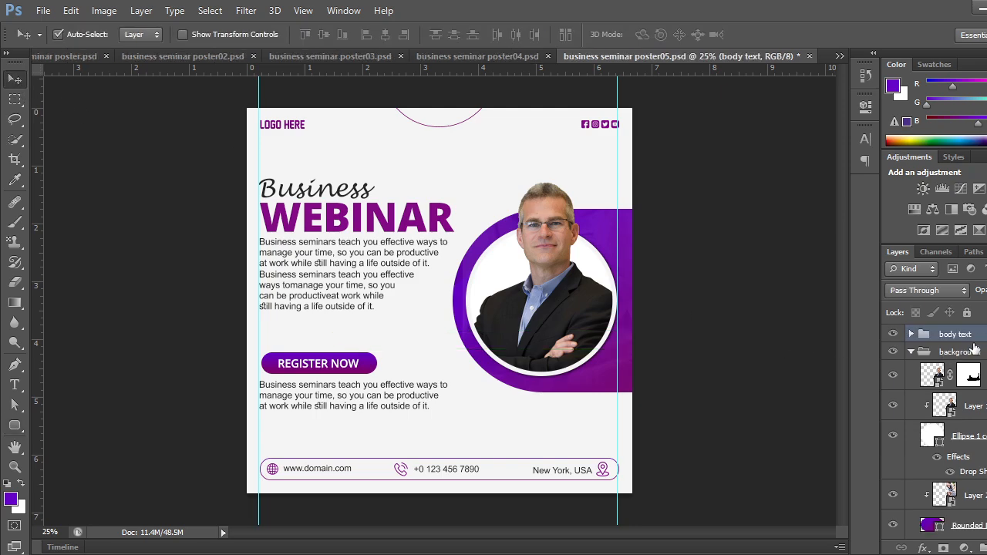
Collapse the background group, open business seminar poster06.psd, and compare it with poster05, ending on poster06.
{"action": "left_click", "coordinate": [910, 353]}
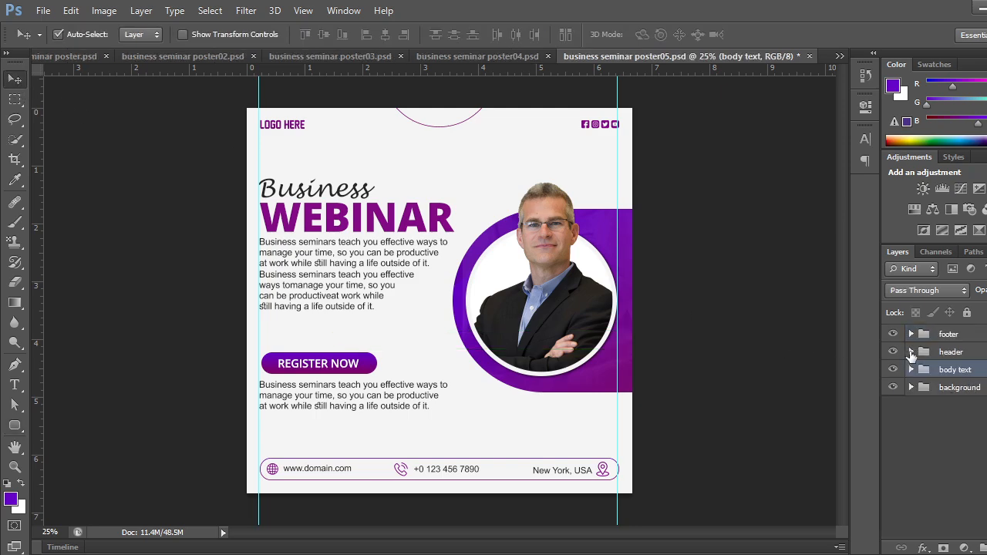
{"action": "left_click", "coordinate": [840, 56]}
{"action": "left_click", "coordinate": [914, 146]}
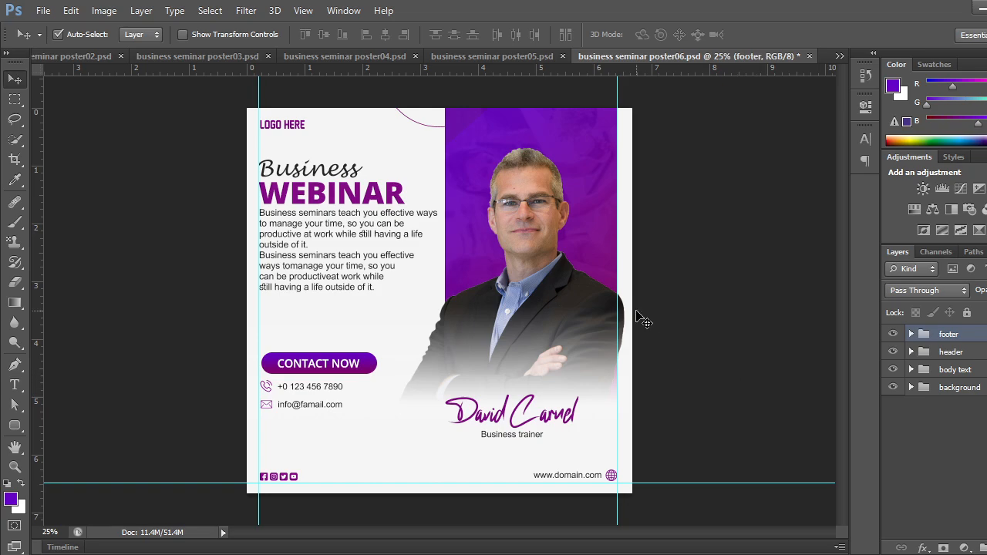
{"action": "left_click", "coordinate": [519, 56]}
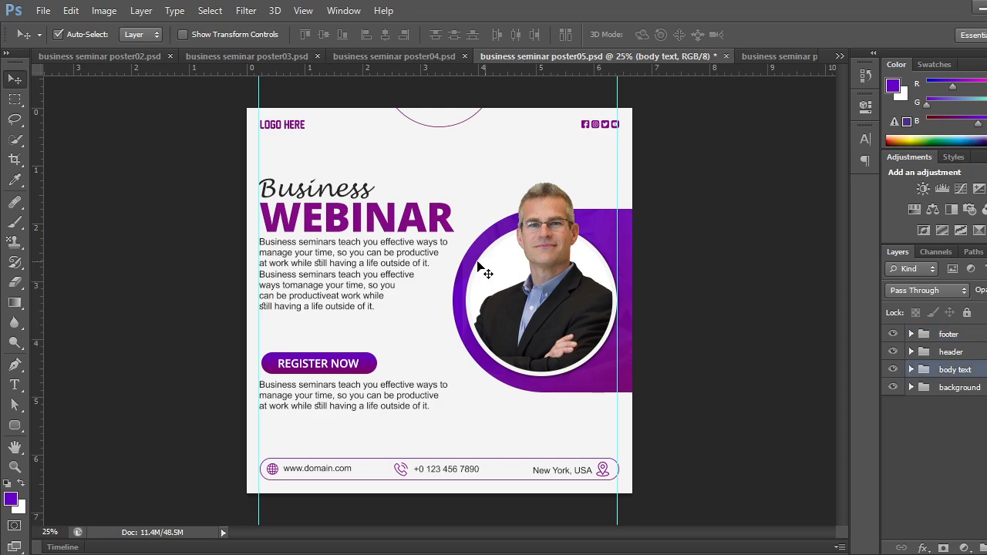
{"action": "left_click", "coordinate": [796, 58]}
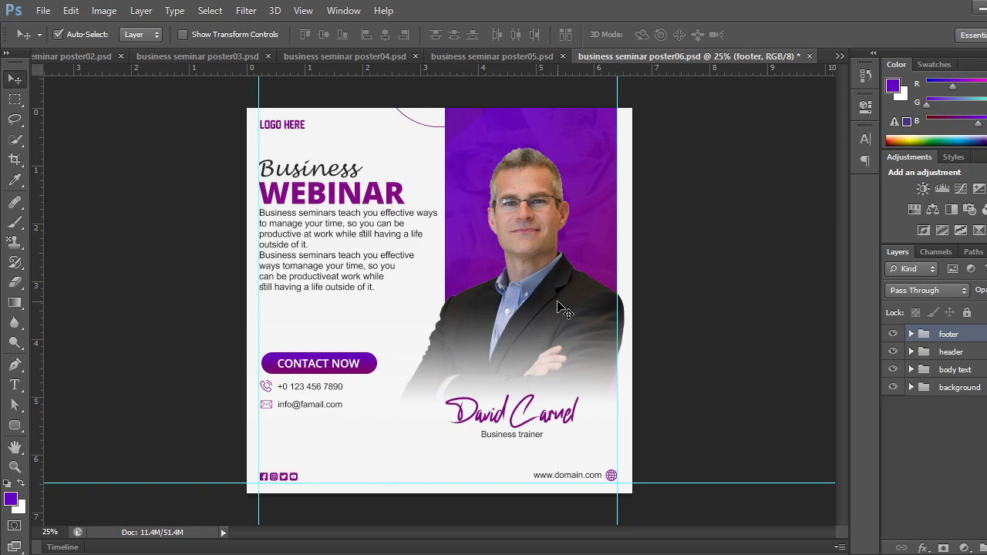
Compare the layouts of poster05, poster04 and poster03, ending on business seminar poster06.psd.
{"action": "left_click", "coordinate": [485, 54]}
{"action": "left_click", "coordinate": [370, 57]}
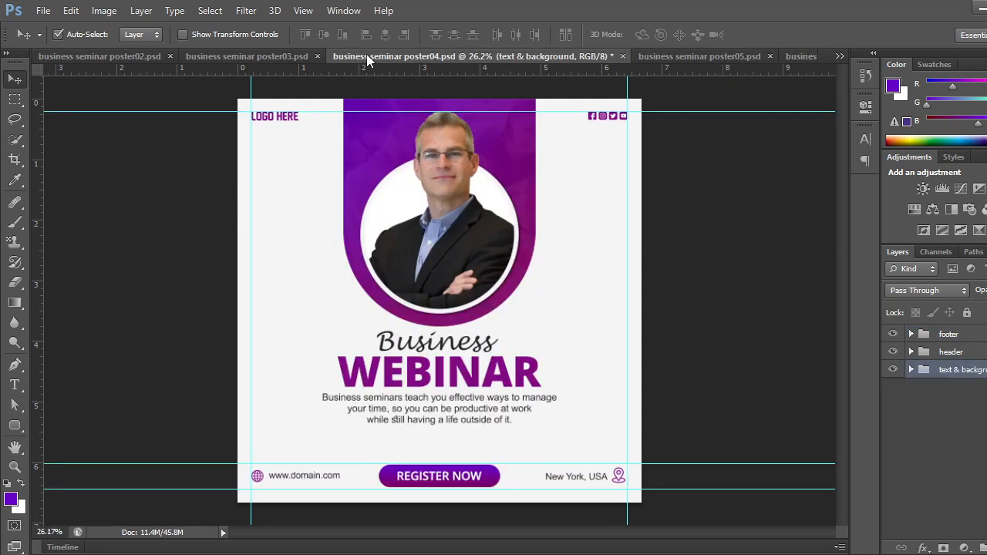
{"action": "left_click", "coordinate": [249, 57]}
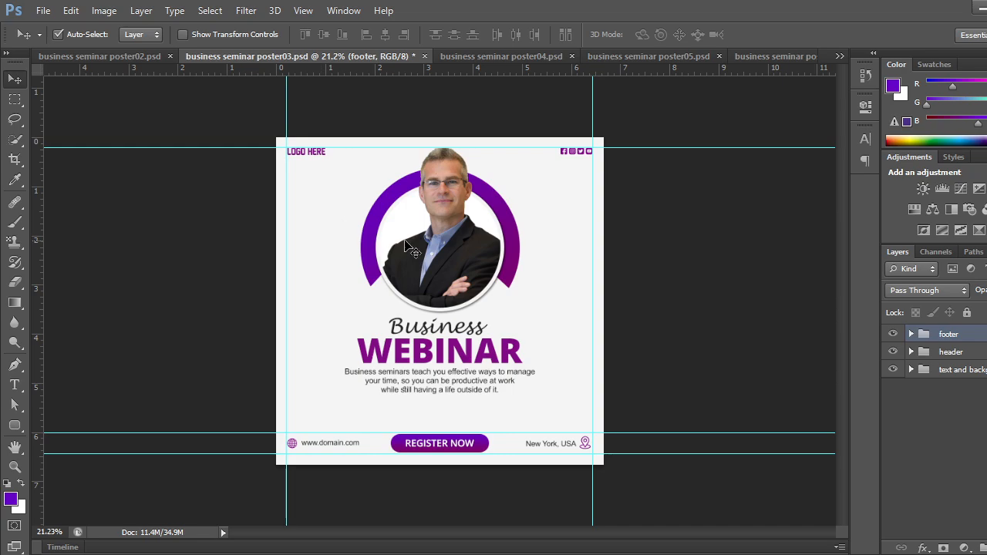
{"action": "left_click", "coordinate": [745, 57]}
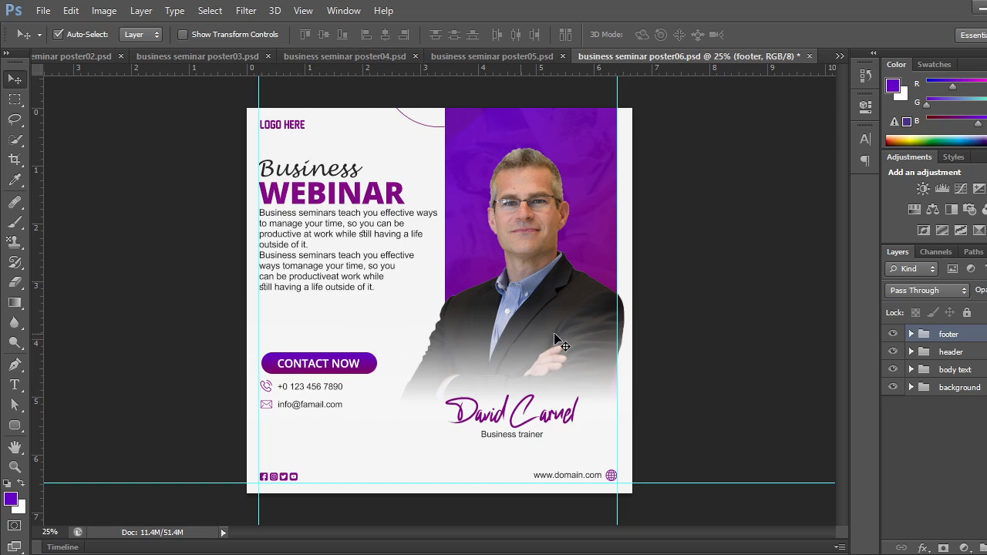
Expand the background group and toggle the visibility of the globe icon layer and the footer group to check what they contain.
{"action": "left_click", "coordinate": [911, 387]}
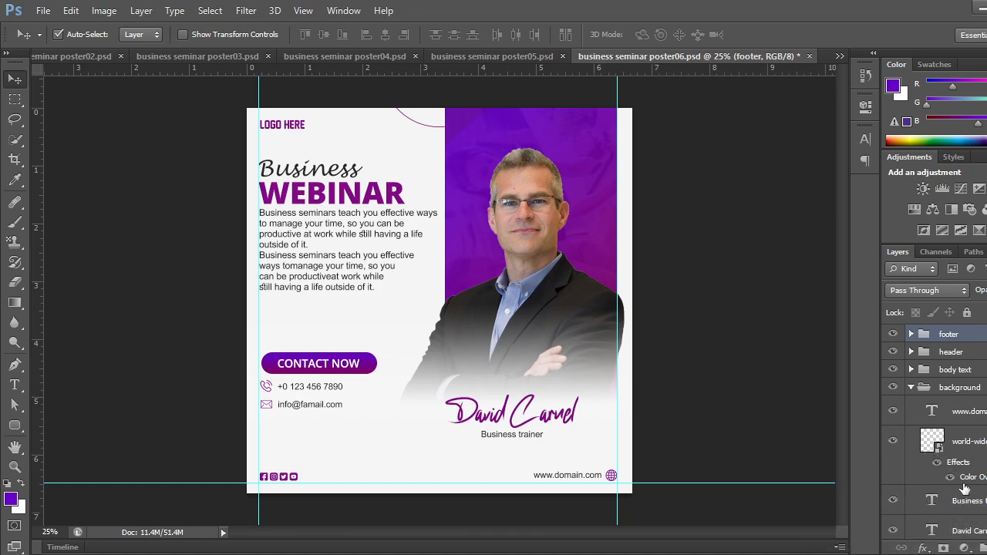
{"action": "left_click", "coordinate": [893, 443]}
{"action": "left_click", "coordinate": [893, 443]}
{"action": "left_click", "coordinate": [893, 334]}
{"action": "left_click", "coordinate": [893, 334]}
{"action": "left_click", "coordinate": [893, 333]}
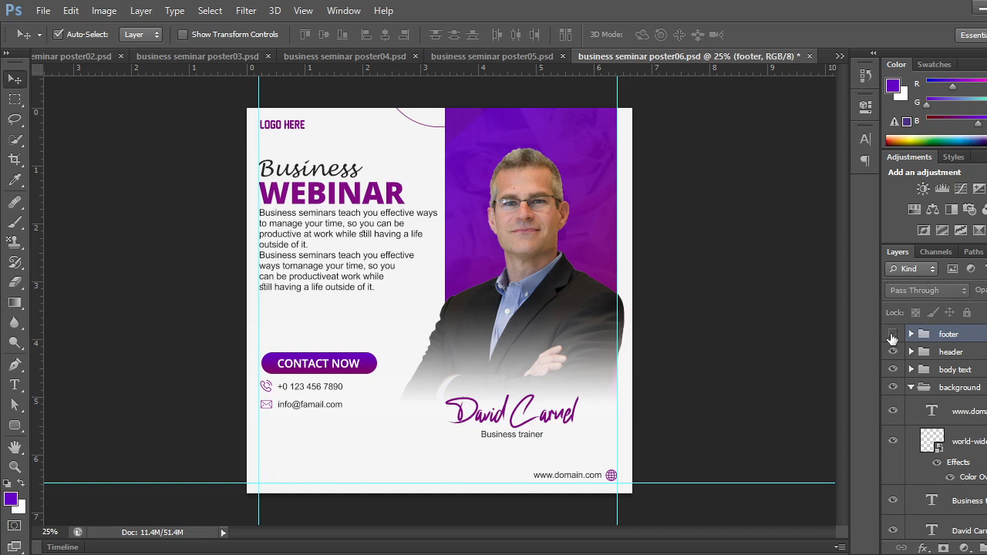
{"action": "left_click", "coordinate": [893, 334]}
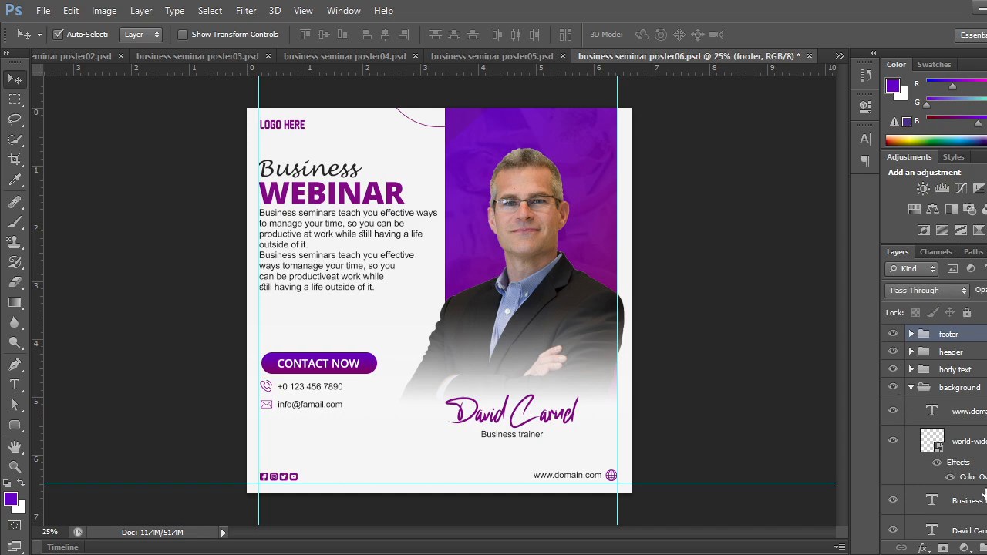
Identify the website text and globe icon layers by toggling their visibility, and move both from the background group into the footer group.
{"action": "left_click", "coordinate": [984, 467]}
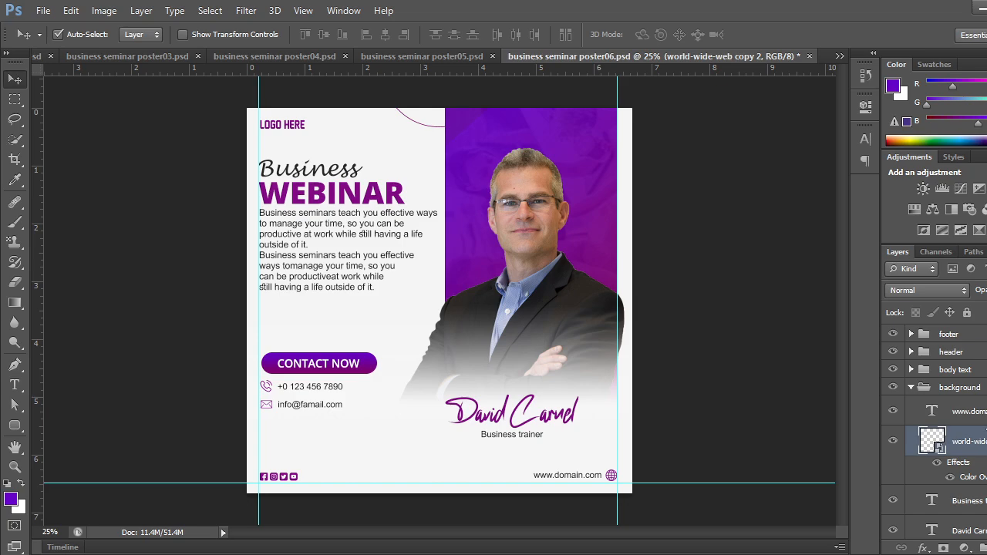
{"action": "left_click", "coordinate": [973, 411], "text": "ctrl"}
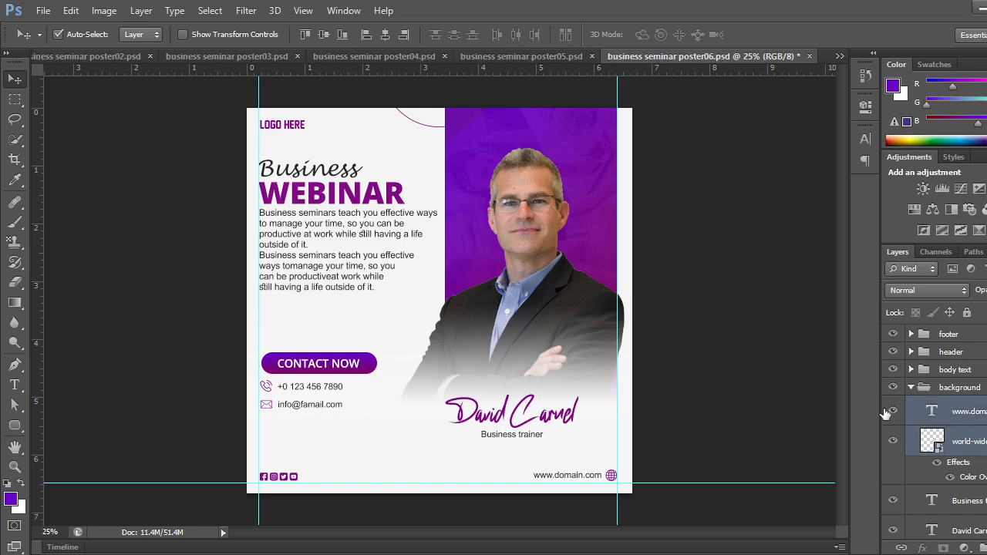
{"action": "left_click", "coordinate": [893, 411]}
{"action": "left_click", "coordinate": [893, 441]}
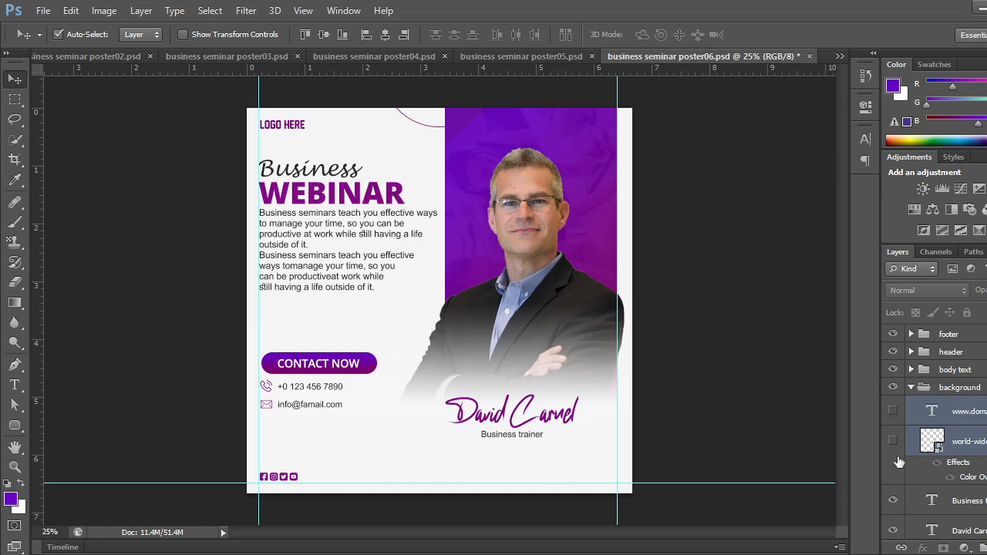
{"action": "left_click_drag", "start_coordinate": [895, 440], "coordinate": [896, 415]}
{"action": "left_click_drag", "start_coordinate": [973, 416], "coordinate": [964, 337]}
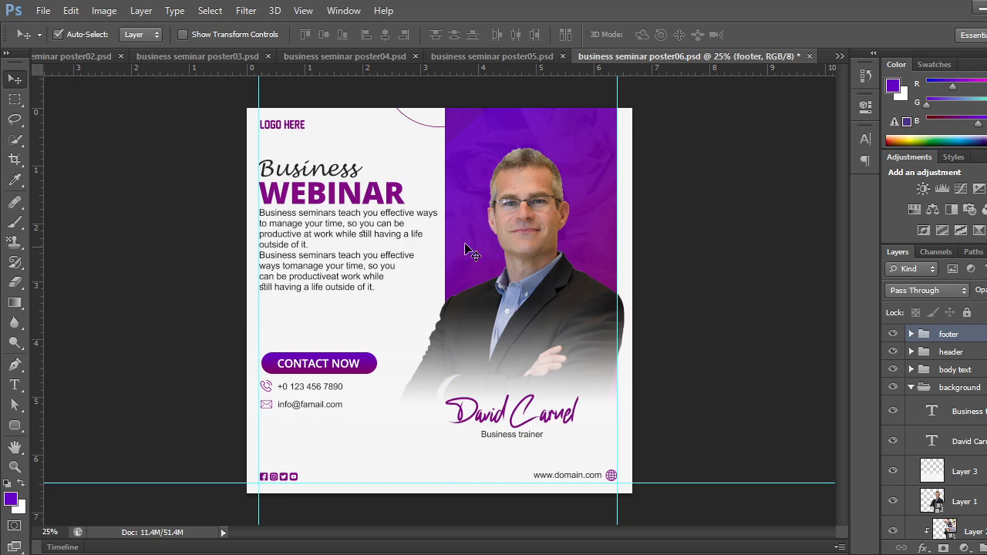
Look at poster04 for comparison, and in poster06 hide Layer 3 and the trainer's name and title texts.
{"action": "left_click", "coordinate": [328, 57]}
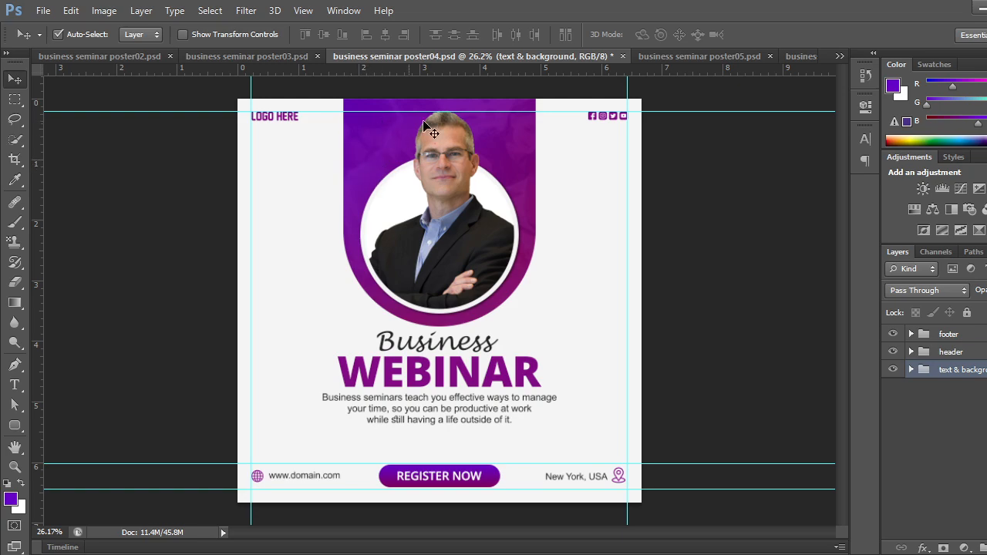
{"action": "left_click", "coordinate": [793, 59]}
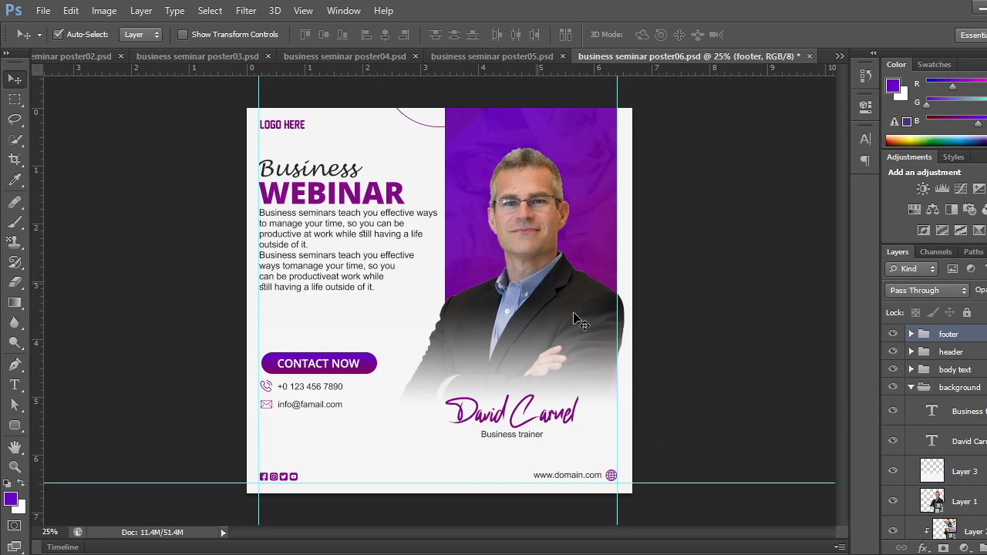
{"action": "left_click", "coordinate": [893, 471]}
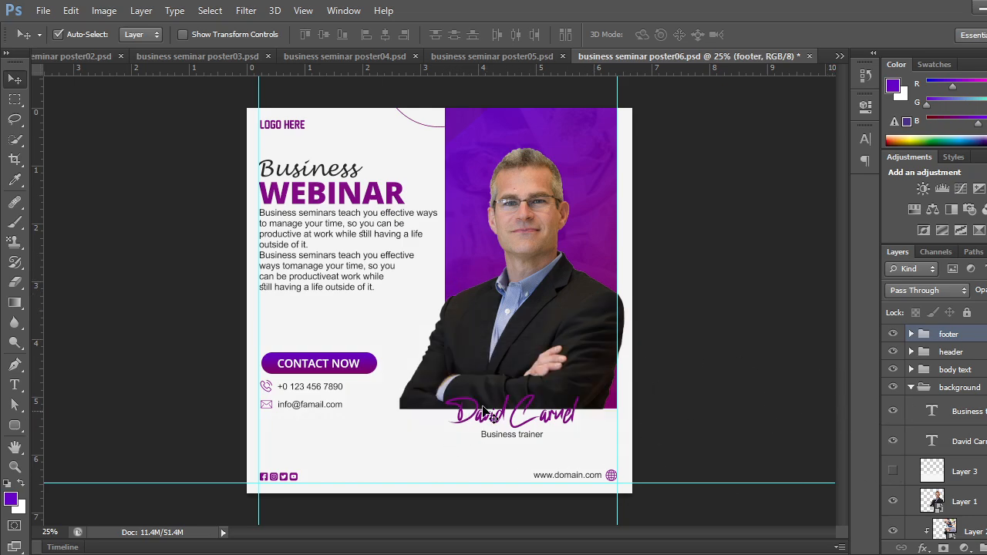
{"action": "left_click", "coordinate": [893, 439]}
{"action": "left_click", "coordinate": [893, 411]}
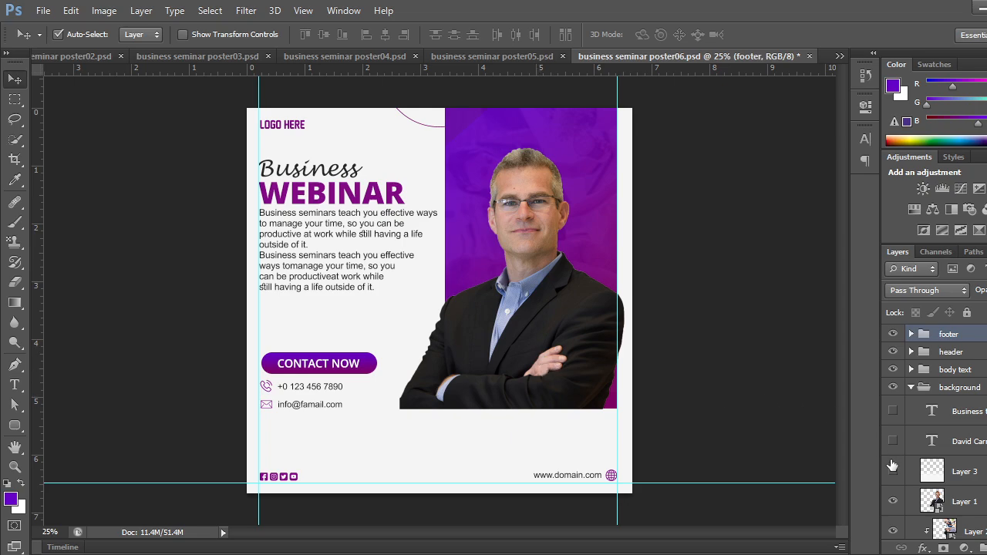
Toggle the visibility of the man's photo on Layer 1, and show Layer 3 and the two trainer texts again.
{"action": "left_click", "coordinate": [893, 502]}
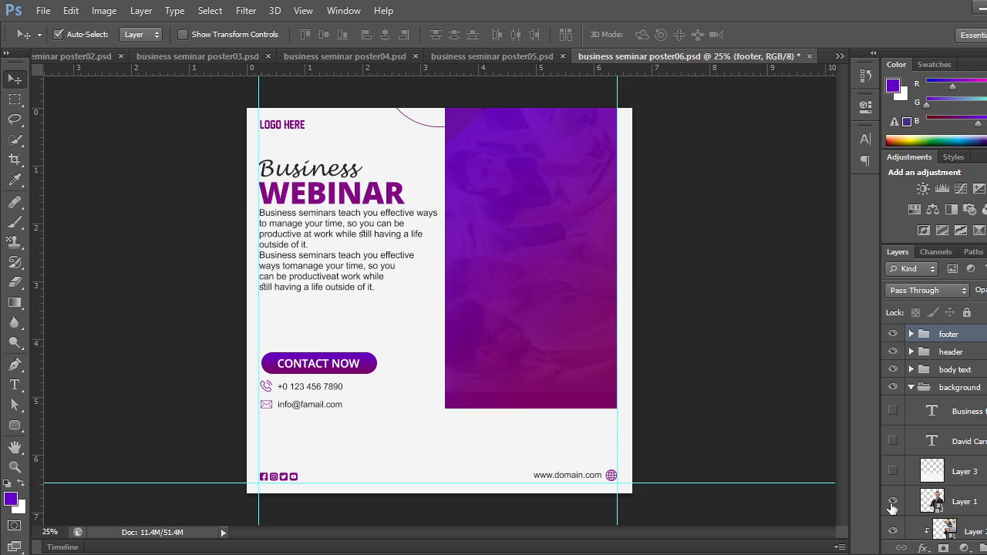
{"action": "left_click", "coordinate": [892, 502]}
{"action": "left_click", "coordinate": [892, 502]}
{"action": "left_click", "coordinate": [892, 502]}
{"action": "left_click", "coordinate": [893, 502]}
{"action": "left_click", "coordinate": [892, 502]}
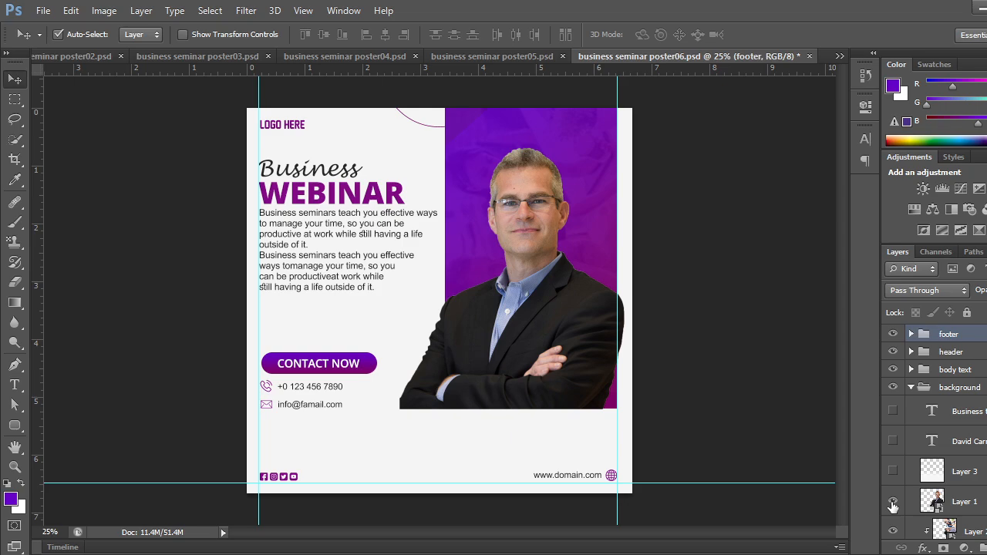
{"action": "left_click_drag", "start_coordinate": [894, 473], "coordinate": [892, 411]}
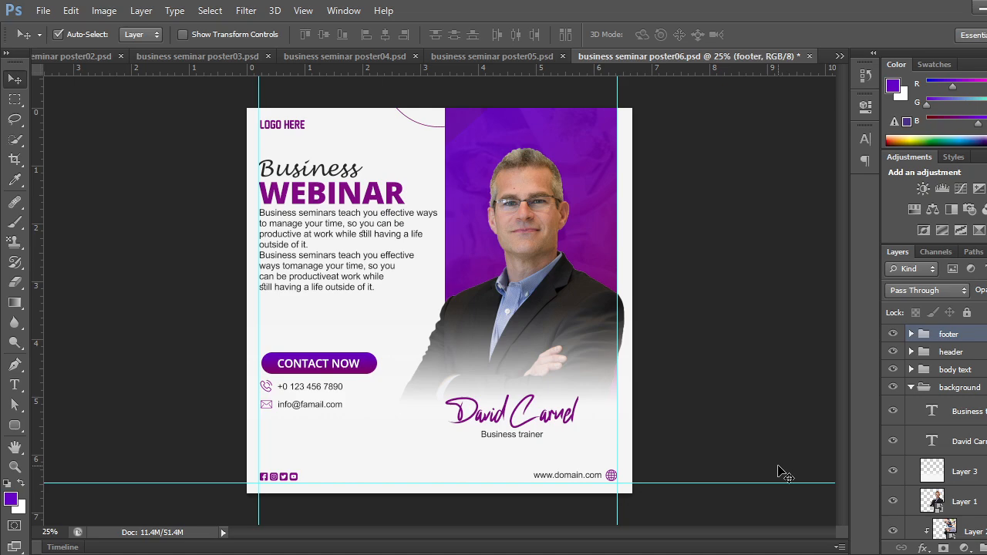
Hide Layer 3 and the trainer texts, select the photo's Layer 1, and show the hidden layers again.
{"action": "left_click_drag", "start_coordinate": [898, 484], "coordinate": [896, 411]}
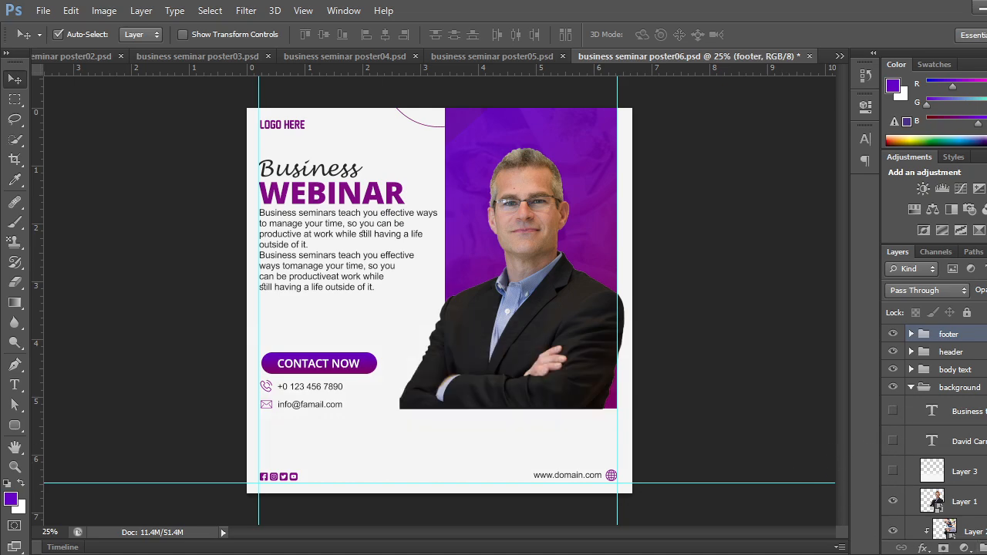
{"action": "left_click", "coordinate": [947, 500]}
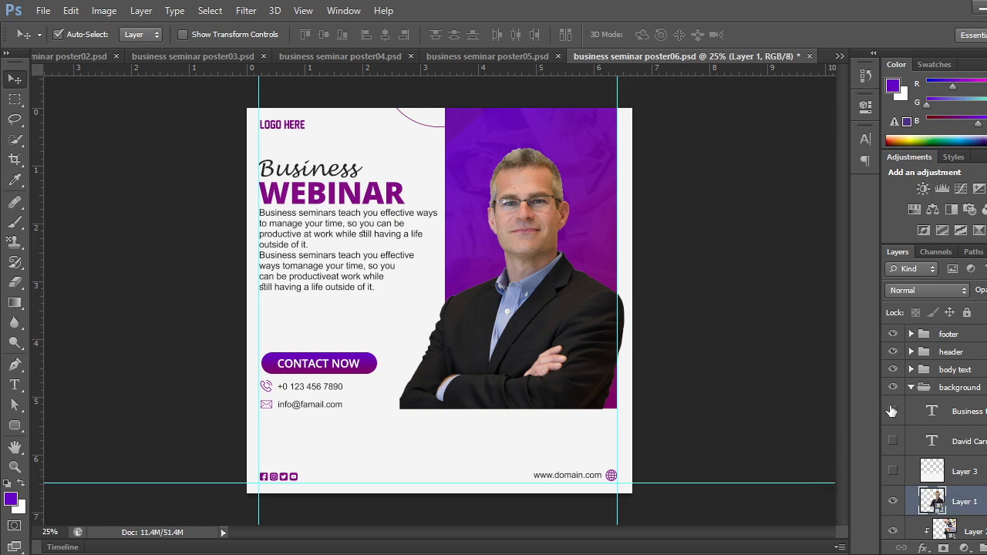
{"action": "left_click_drag", "start_coordinate": [893, 411], "coordinate": [893, 471]}
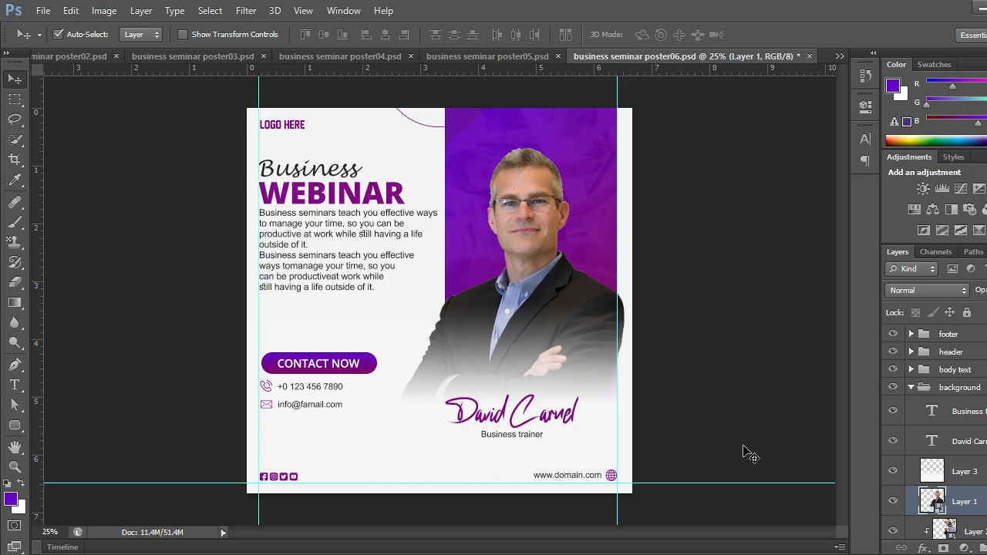
Hide the trainer's name and title texts, and toggle Layer 3 on and off to examine the fade over the photo.
{"action": "scroll", "coordinate": [932, 454], "scroll_direction": "down", "scroll_amount": 3}
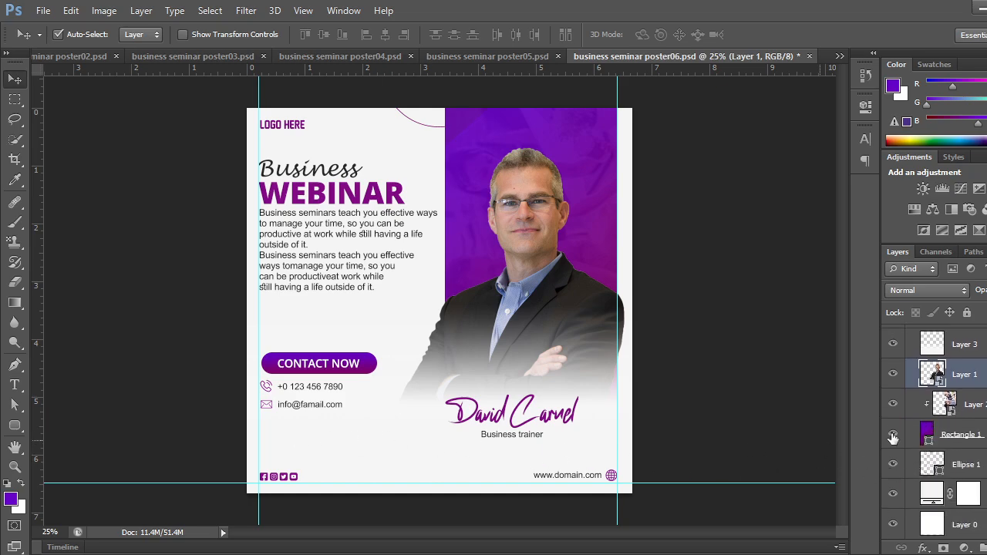
{"action": "scroll", "coordinate": [935, 461], "scroll_direction": "up", "scroll_amount": 3}
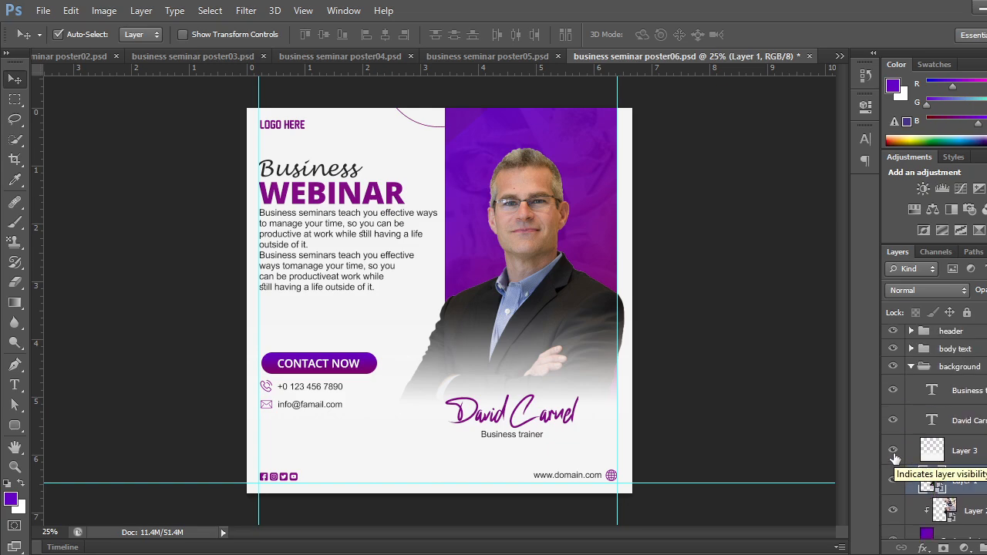
{"action": "left_click_drag", "start_coordinate": [893, 421], "coordinate": [893, 390]}
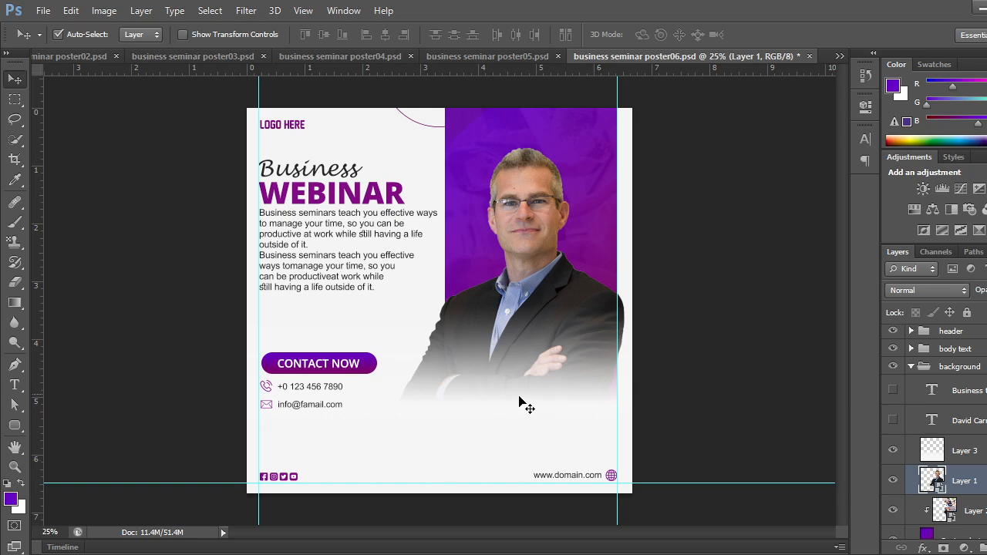
{"action": "left_click", "coordinate": [893, 450]}
{"action": "left_click", "coordinate": [893, 450]}
{"action": "left_click", "coordinate": [893, 450]}
{"action": "left_click", "coordinate": [893, 450]}
{"action": "left_click", "coordinate": [893, 450]}
{"action": "left_click", "coordinate": [893, 451]}
Set the Rounded Rectangle tool's fill to the red-to-green gradient preset, and return to the Move tool.
{"action": "left_click", "coordinate": [15, 425]}
{"action": "left_click", "coordinate": [140, 34]}
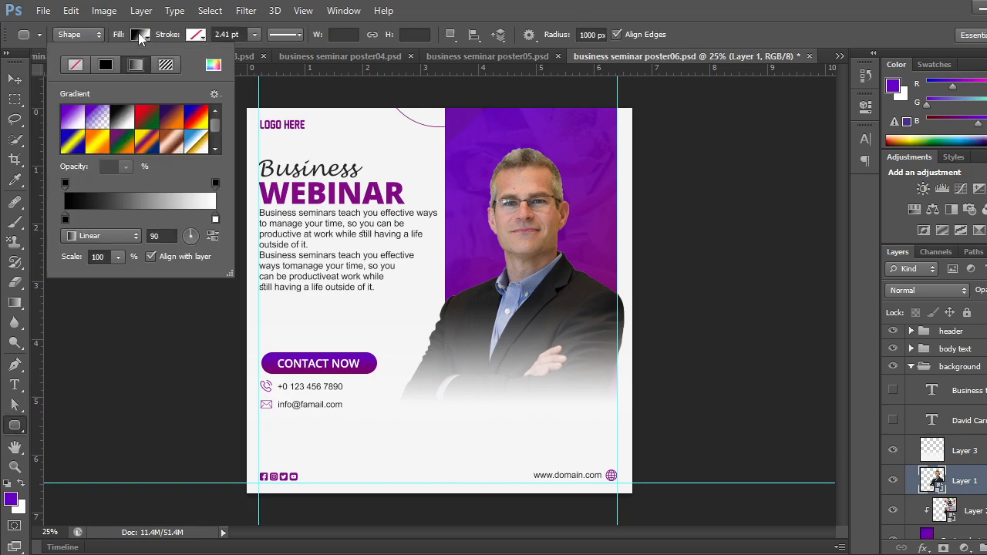
{"action": "left_click", "coordinate": [147, 115]}
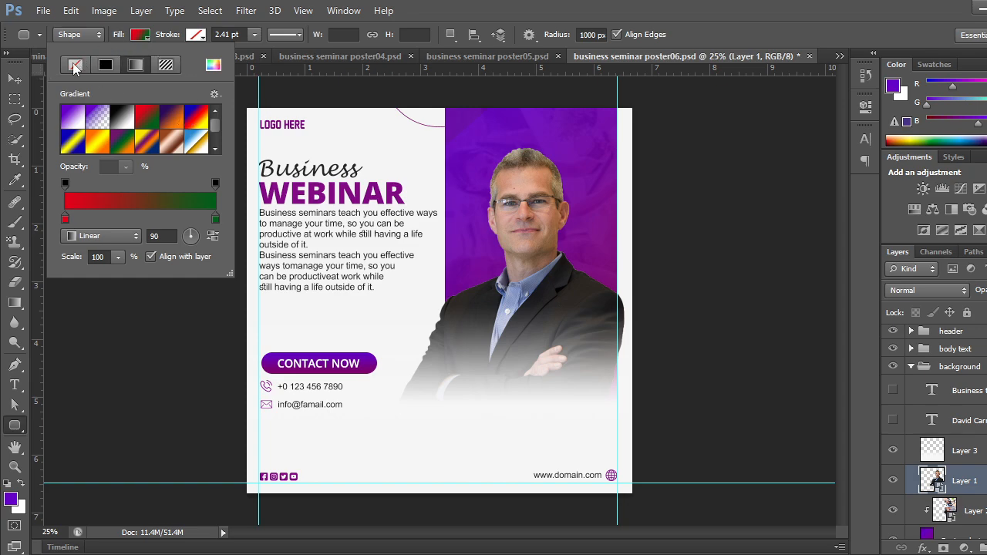
{"action": "left_click", "coordinate": [15, 78]}
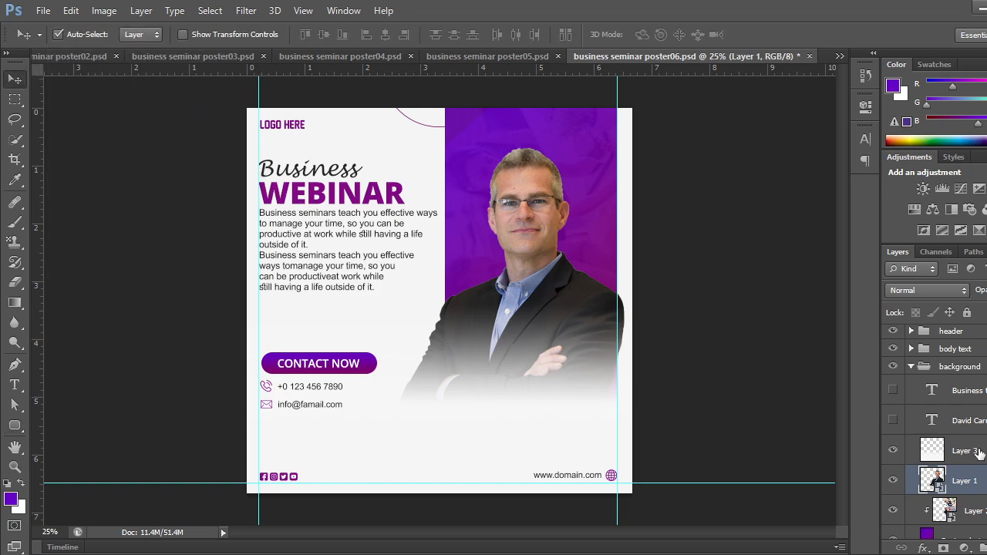
With Layer 3 selected, recolour the Gradient tool's starting stop to the purple sampled from the poster's panel, fading to transparent.
{"action": "left_click", "coordinate": [978, 452]}
{"action": "left_click", "coordinate": [15, 425]}
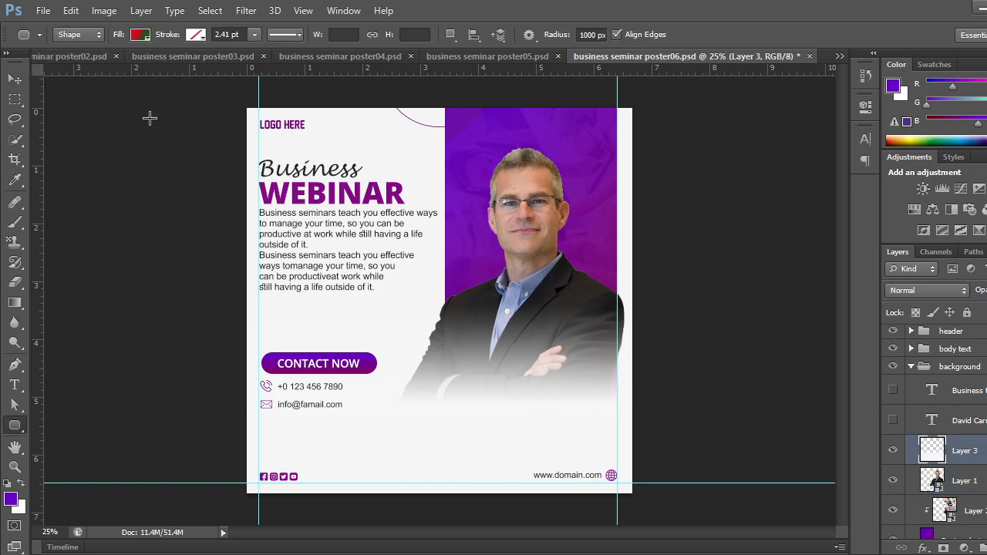
{"action": "left_click", "coordinate": [18, 301]}
{"action": "left_click", "coordinate": [80, 35]}
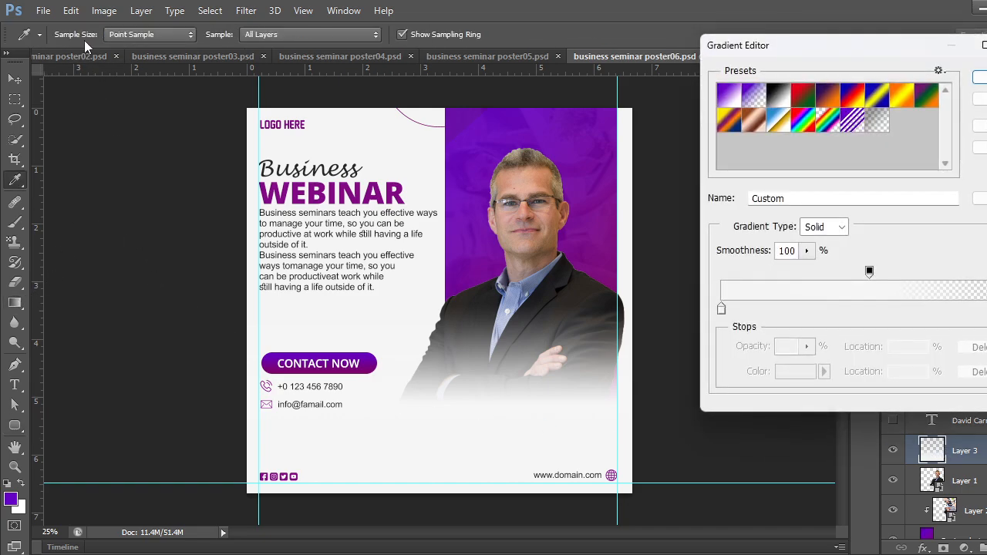
{"action": "left_click", "coordinate": [722, 309]}
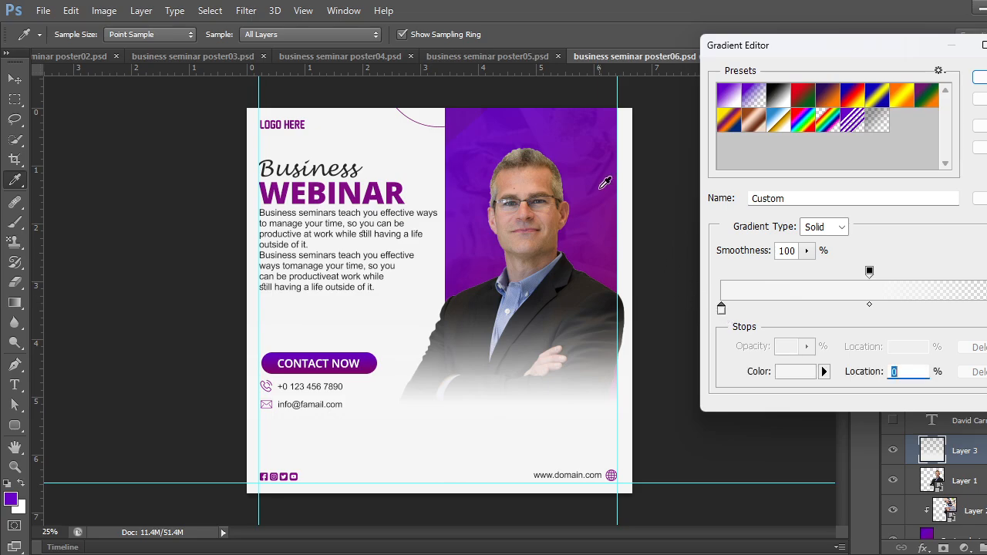
{"action": "left_click", "coordinate": [602, 182]}
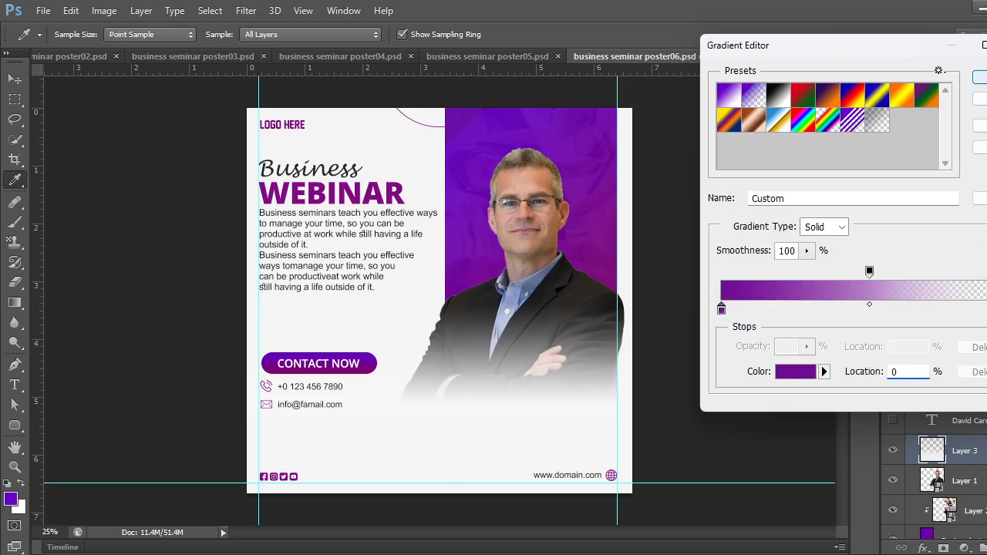
{"action": "left_click", "coordinate": [979, 77]}
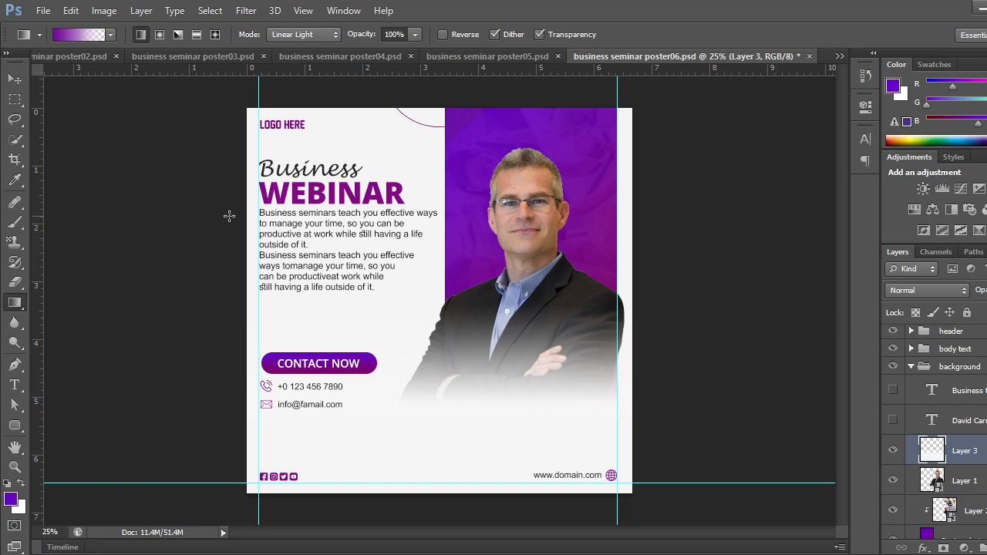
Try a Color Overlay on Layer 3 in the purple #6f0099 sampled from the CONTACT NOW button, and discard the style.
{"action": "left_click", "coordinate": [15, 78]}
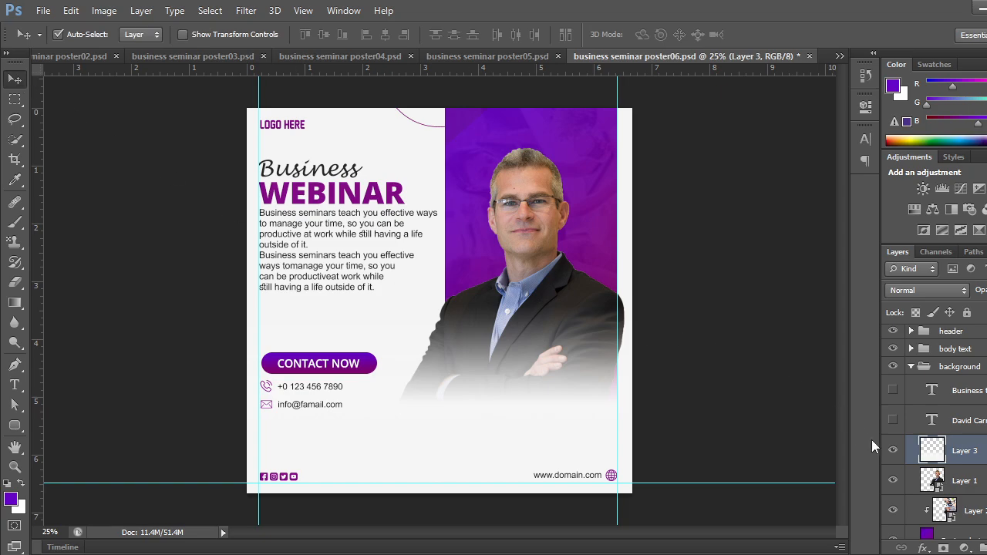
{"action": "right_click", "coordinate": [936, 455]}
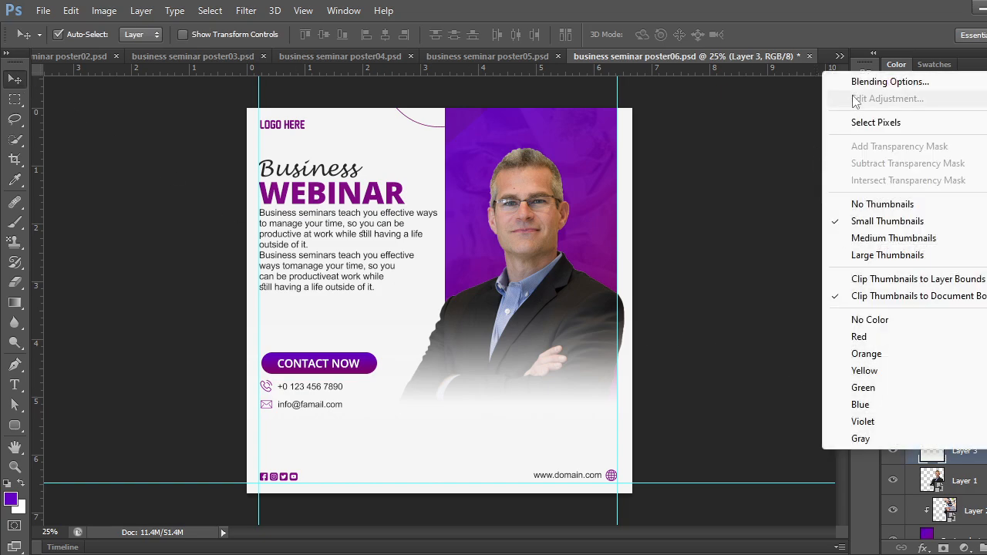
{"action": "left_click", "coordinate": [858, 81]}
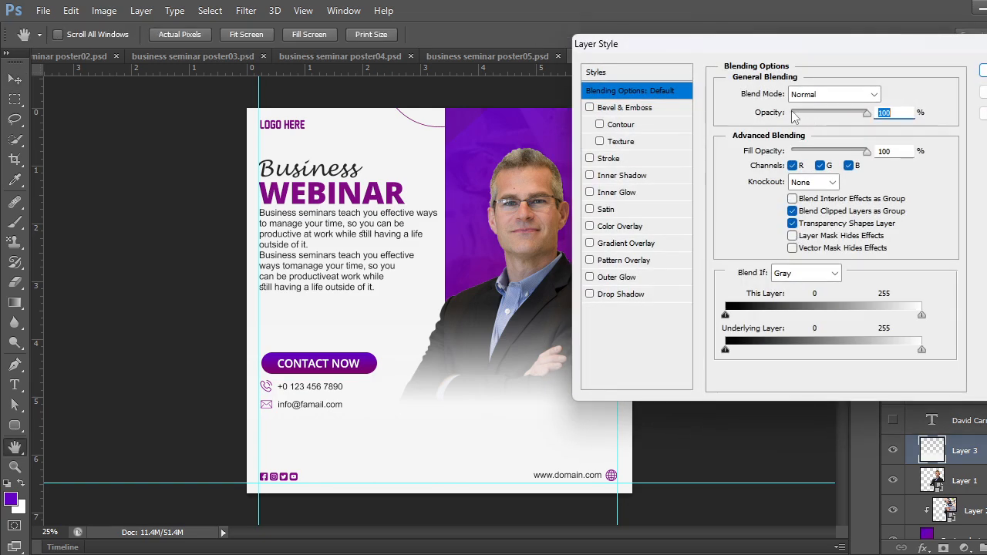
{"action": "left_click", "coordinate": [626, 226]}
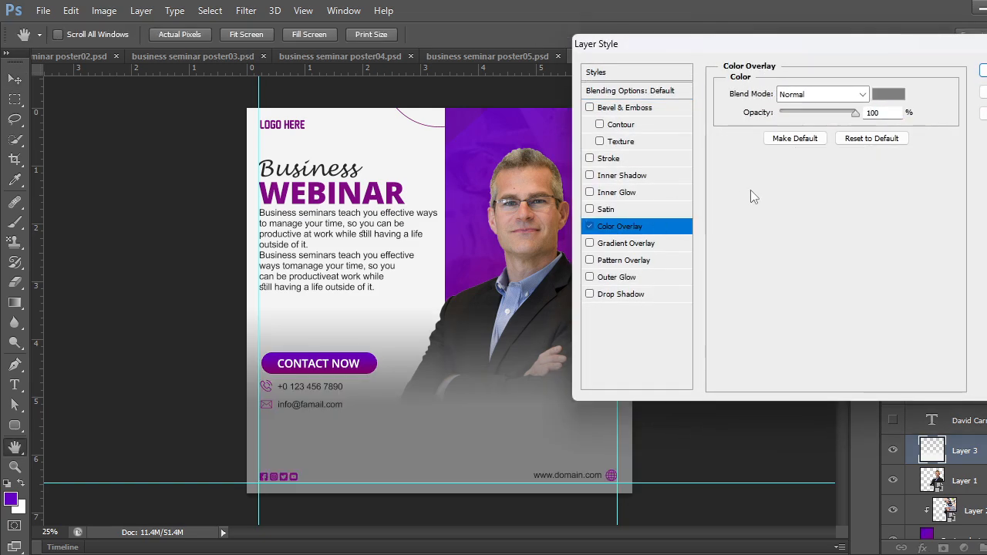
{"action": "left_click", "coordinate": [887, 99]}
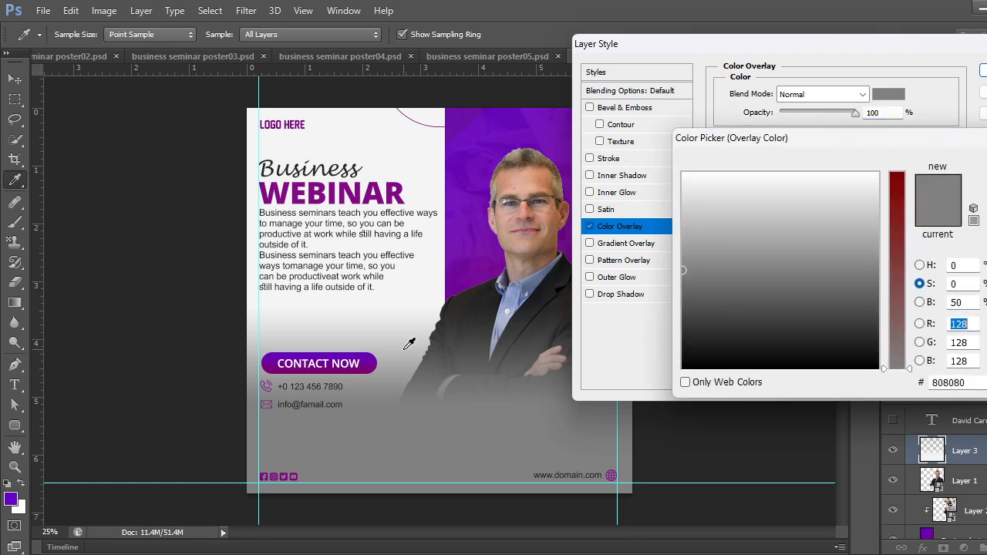
{"action": "left_click", "coordinate": [373, 360]}
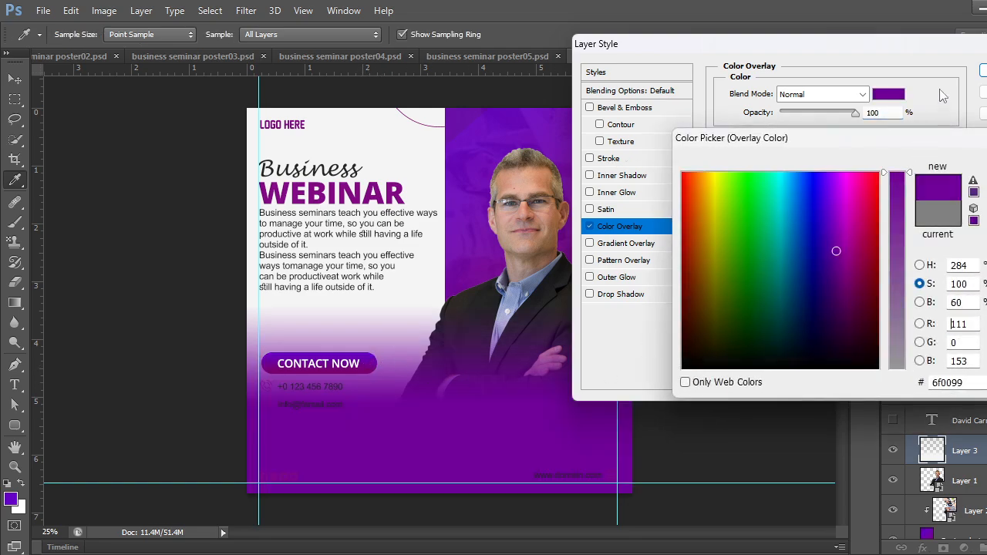
{"action": "key", "text": "Tab"}
{"action": "key", "text": "Return"}
{"action": "left_click_drag", "start_coordinate": [656, 44], "coordinate": [780, 52]}
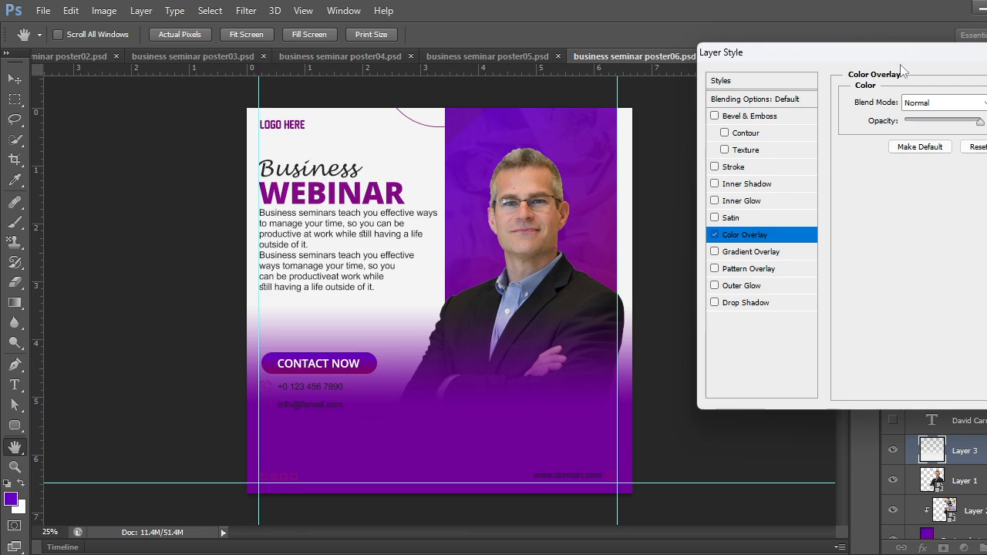
{"action": "left_click_drag", "start_coordinate": [911, 45], "coordinate": [740, 59]}
{"action": "left_click", "coordinate": [964, 117]}
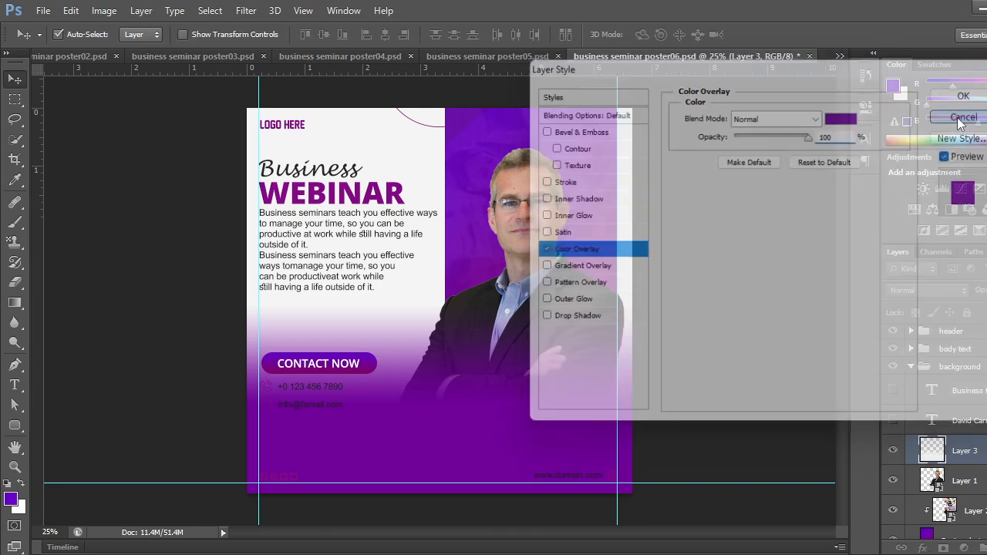
Hide the fade on Layer 3, and toggle the photo's Layer 1 off and on to examine the panel behind it.
{"action": "left_click", "coordinate": [892, 452]}
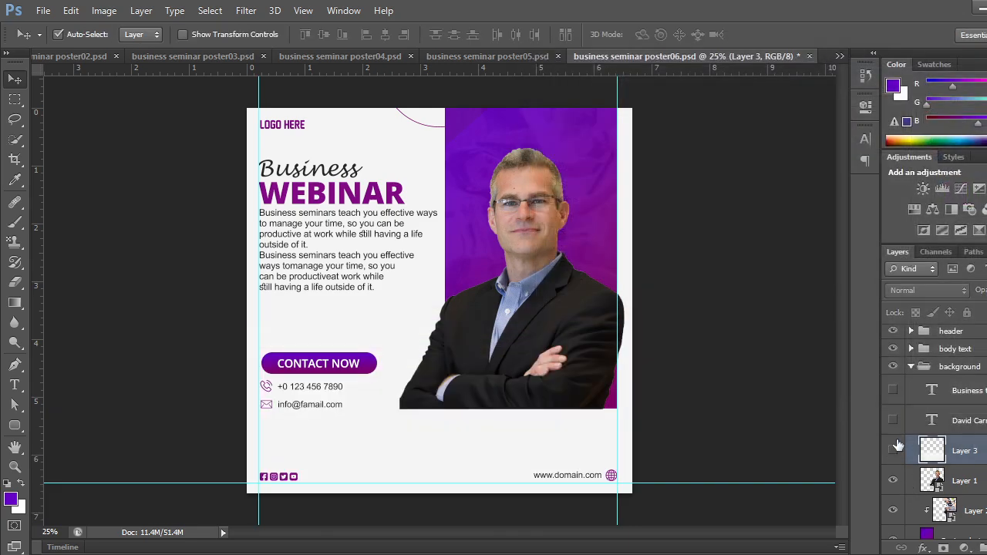
{"action": "left_click", "coordinate": [760, 418]}
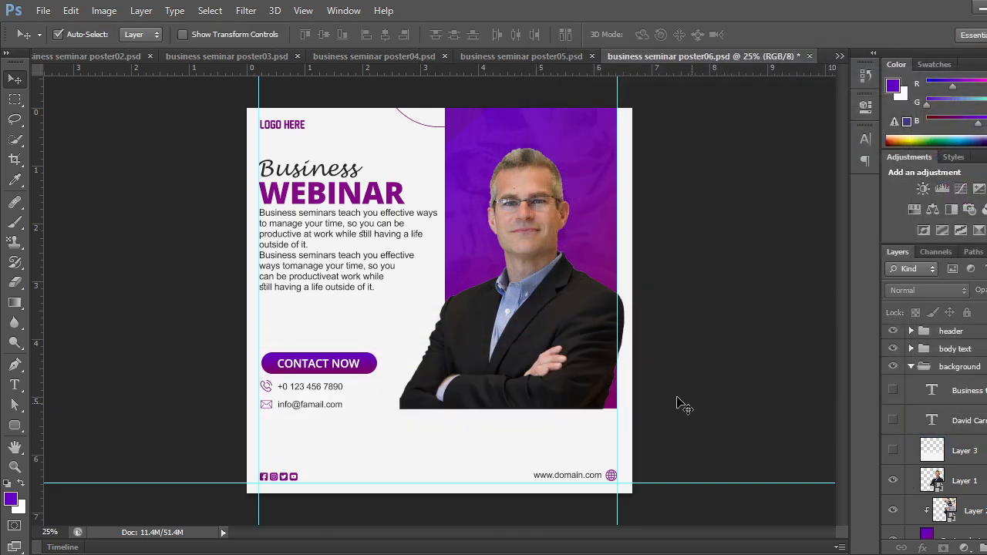
{"action": "left_click", "coordinate": [892, 481]}
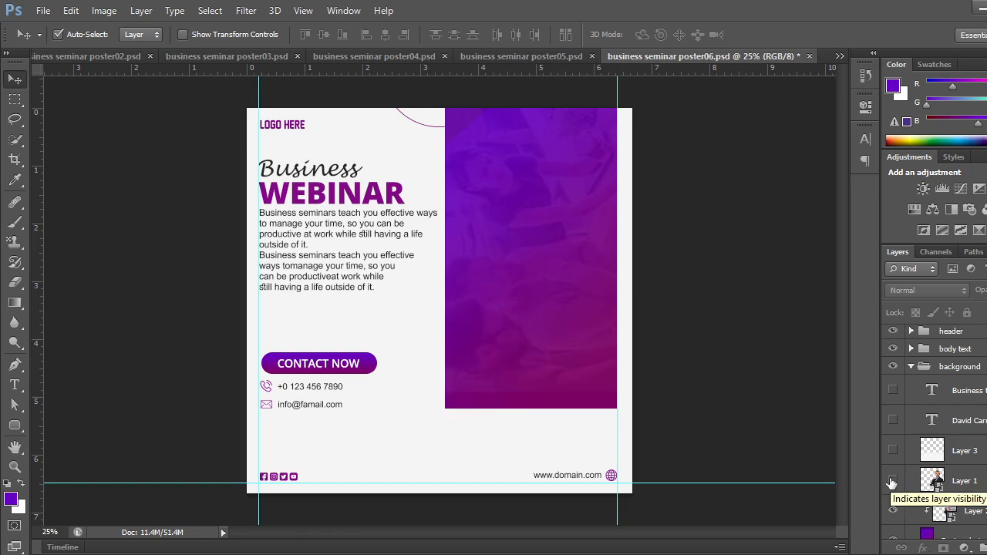
{"action": "left_click", "coordinate": [892, 481]}
Select the photo's Layer 1, try moving the photo up over the heading text, and undo the move.
{"action": "left_click", "coordinate": [568, 377]}
{"action": "left_click_drag", "start_coordinate": [568, 377], "coordinate": [500, 280]}
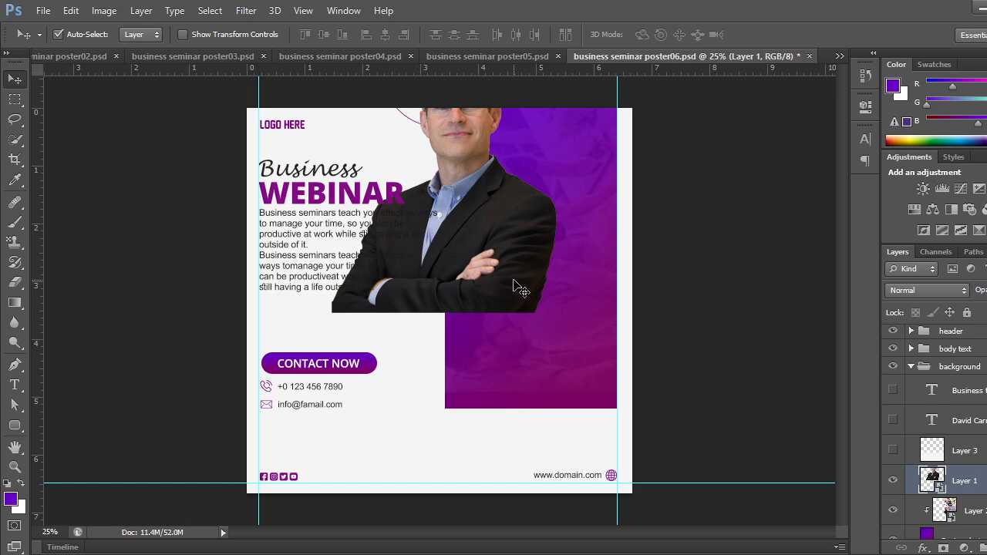
{"action": "key", "text": "ctrl+z"}
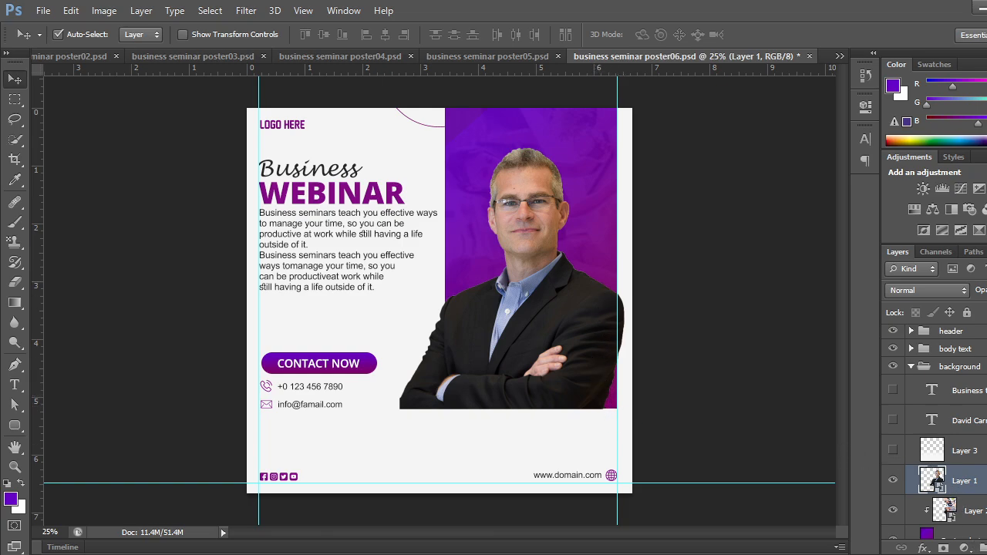
Add a new empty layer directly above the photo's Layer 1, and check the visibility of both layers.
{"action": "left_click", "coordinate": [986, 547]}
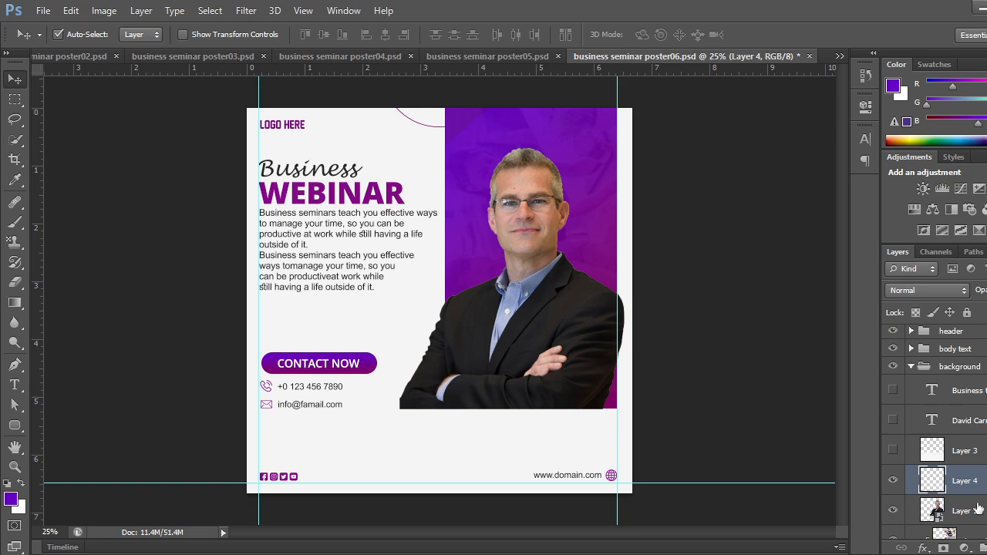
{"action": "left_click", "coordinate": [893, 511]}
{"action": "left_click", "coordinate": [893, 511]}
{"action": "left_click", "coordinate": [892, 481]}
Set the Gradient tool's starting colour stop to the off-white #f5f5f5 sampled from the poster's empty background.
{"action": "left_click", "coordinate": [16, 303]}
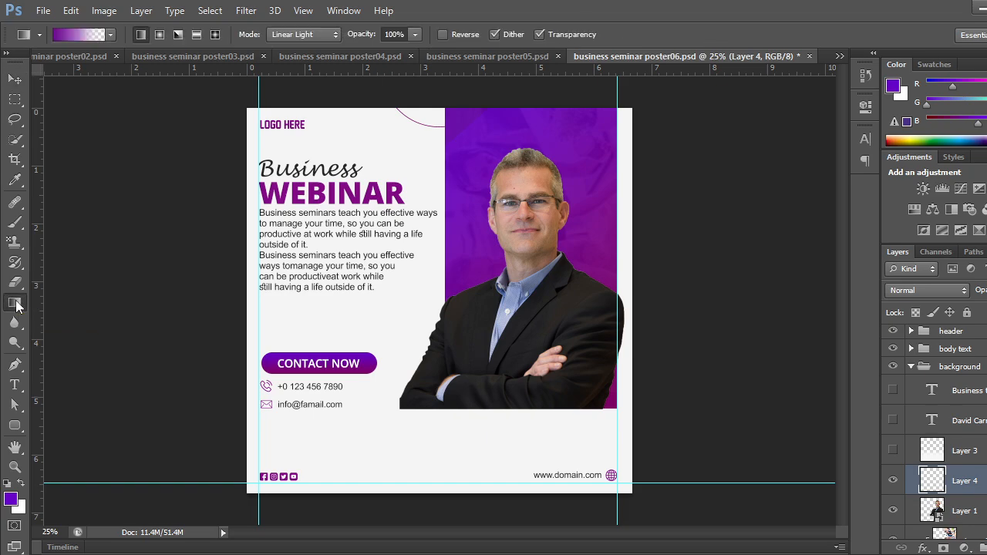
{"action": "left_click", "coordinate": [68, 34]}
{"action": "left_click", "coordinate": [722, 309]}
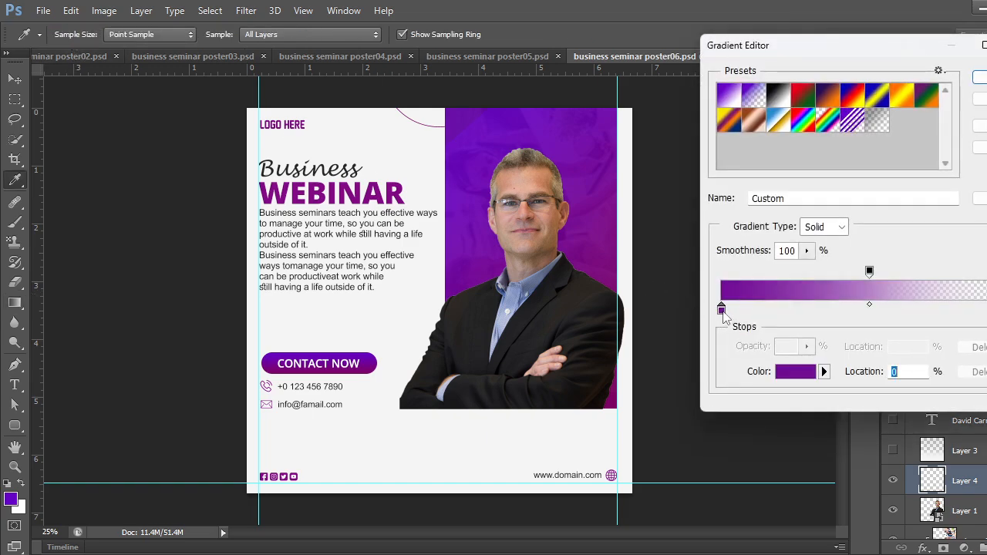
{"action": "double_click", "coordinate": [722, 309]}
{"action": "left_click", "coordinate": [394, 447]}
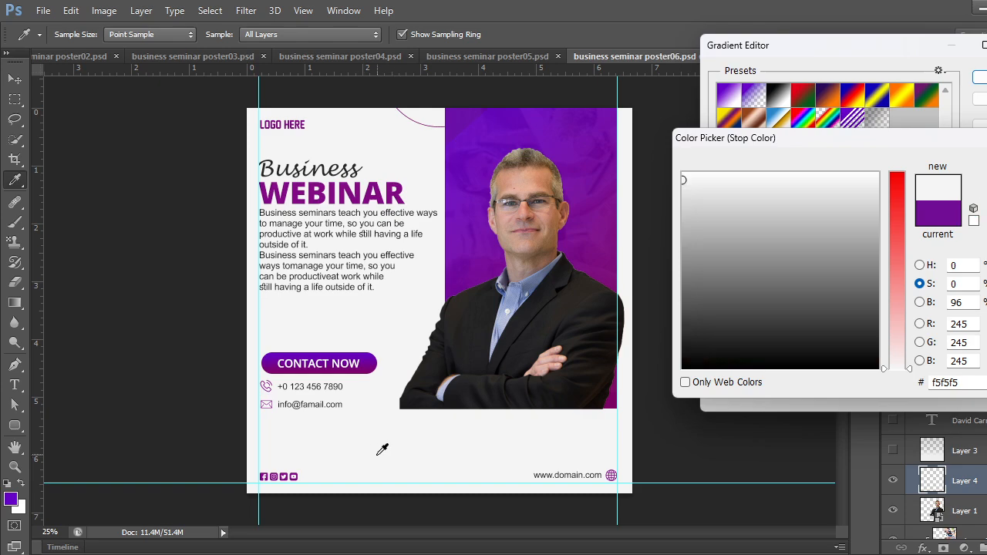
{"action": "key", "text": "Return"}
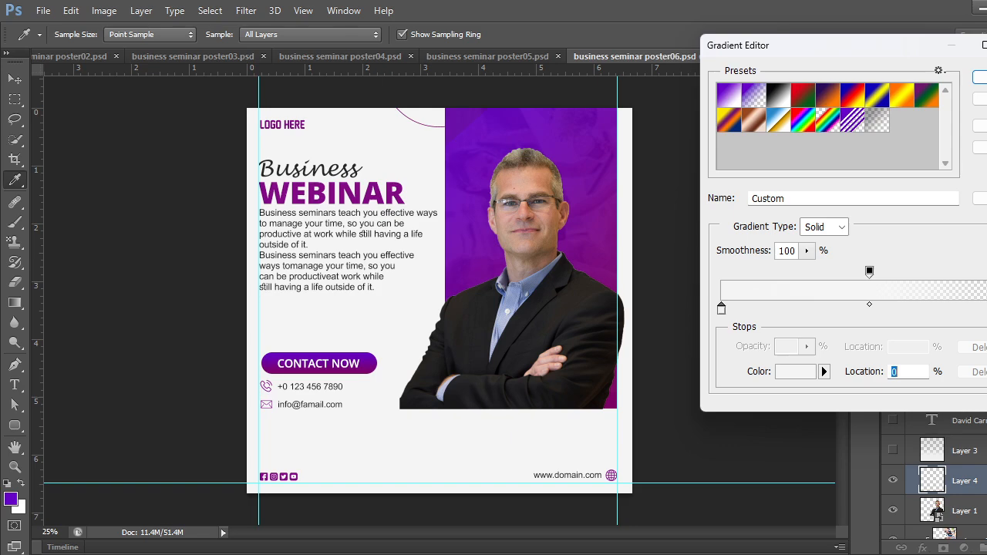
Set the gradient's ending colour stop to the purple #77007b sampled from the CONTACT NOW button.
{"action": "double_click", "coordinate": [721, 309]}
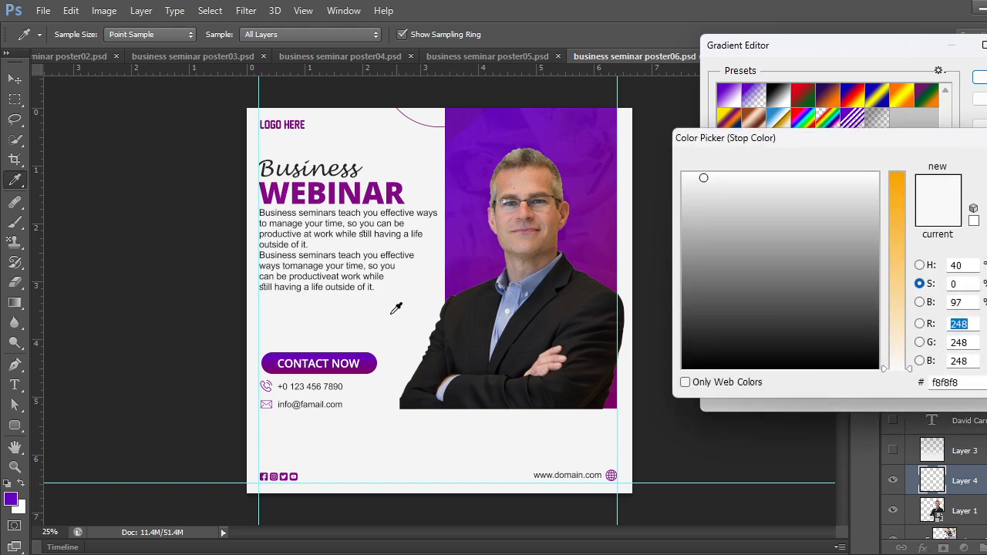
{"action": "left_click", "coordinate": [368, 367]}
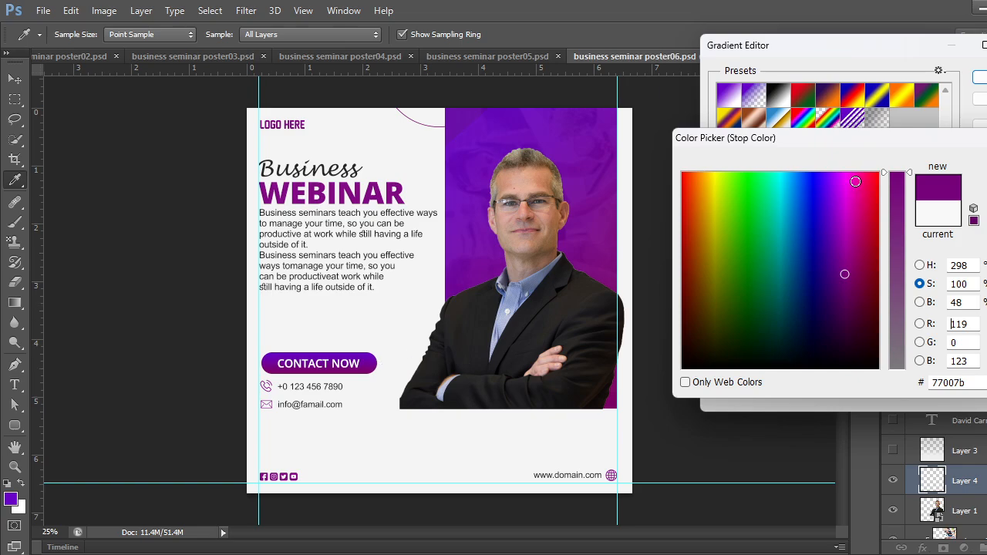
{"action": "key", "text": "Return"}
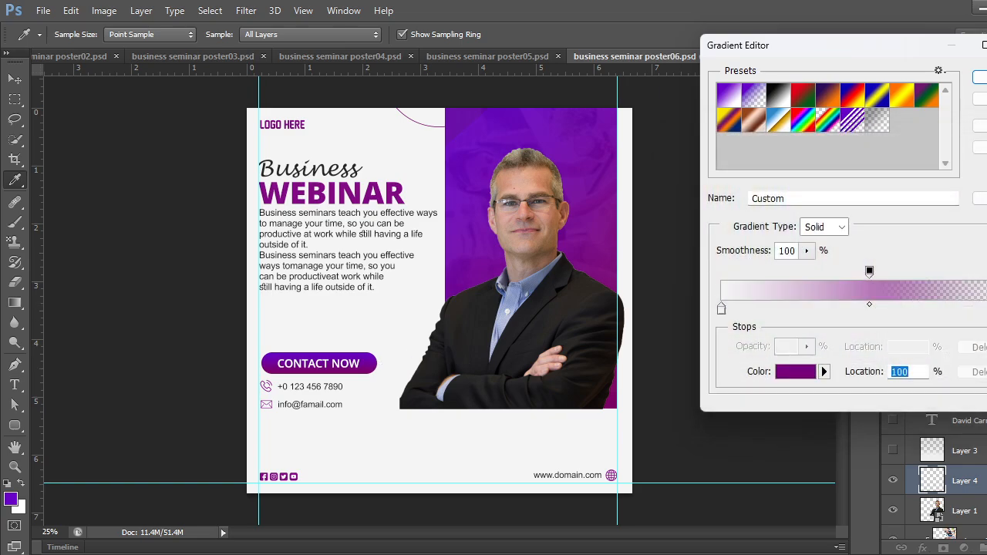
Raise the gradient's ending opacity stop to 100%, try the gradient upward across Layer 4, and undo it.
{"action": "left_click", "coordinate": [984, 272]}
{"action": "left_click", "coordinate": [806, 347]}
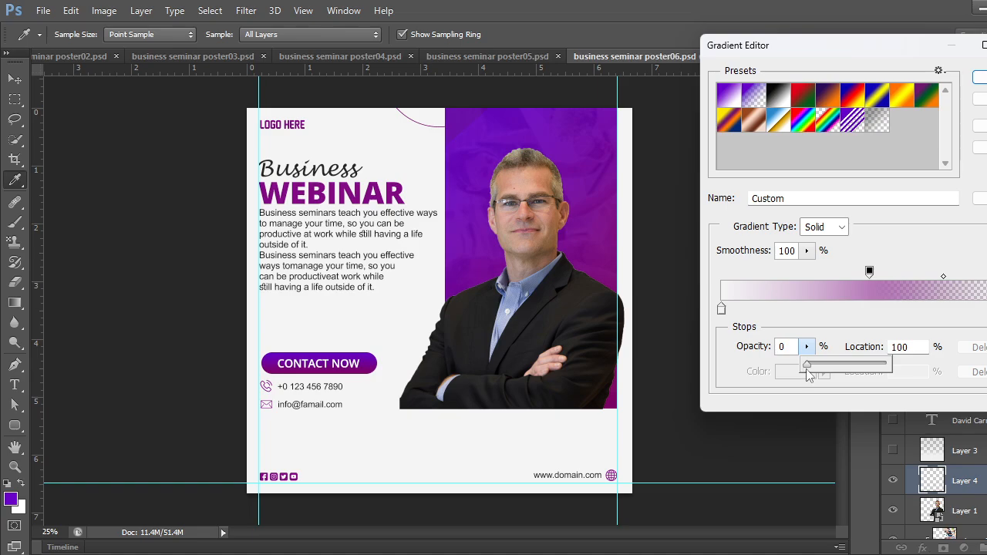
{"action": "left_click_drag", "start_coordinate": [808, 367], "coordinate": [891, 367]}
{"action": "left_click", "coordinate": [981, 77]}
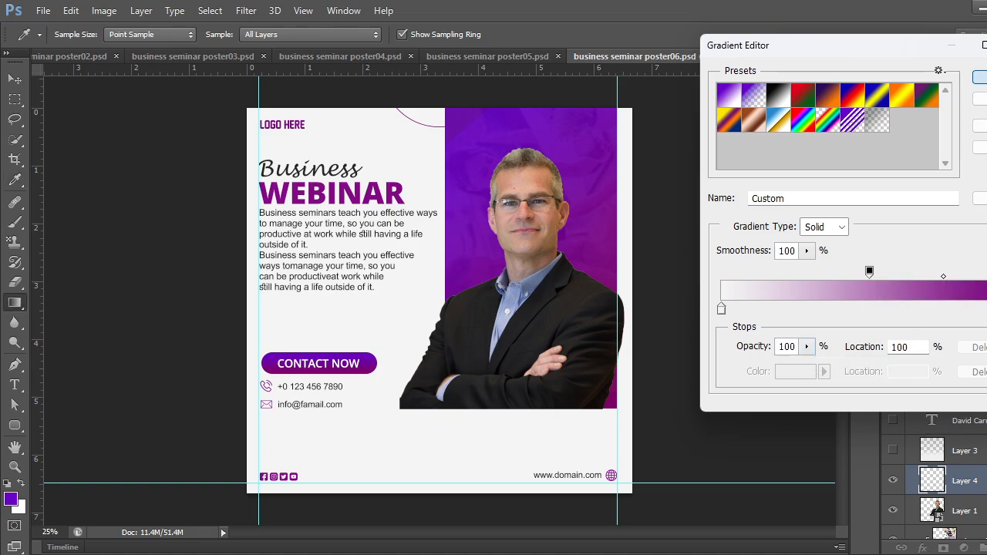
{"action": "left_click", "coordinate": [981, 78]}
{"action": "left_click_drag", "start_coordinate": [438, 418], "coordinate": [433, 291]}
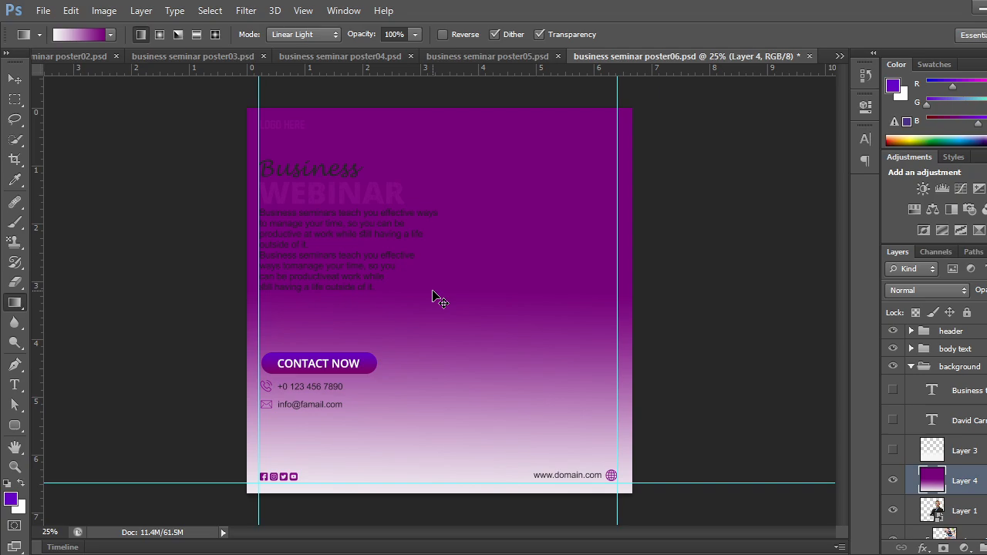
{"action": "key", "text": "ctrl+z"}
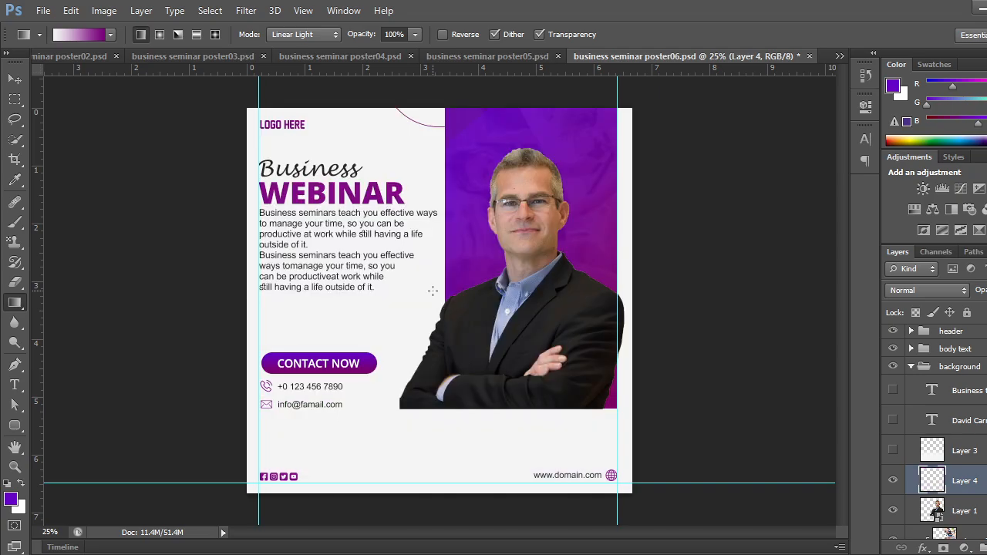
Set the gradient's ending opacity stop to 0%, try it on Layer 4 from below the poster up to the photo's chest, and undo it.
{"action": "left_click", "coordinate": [71, 37]}
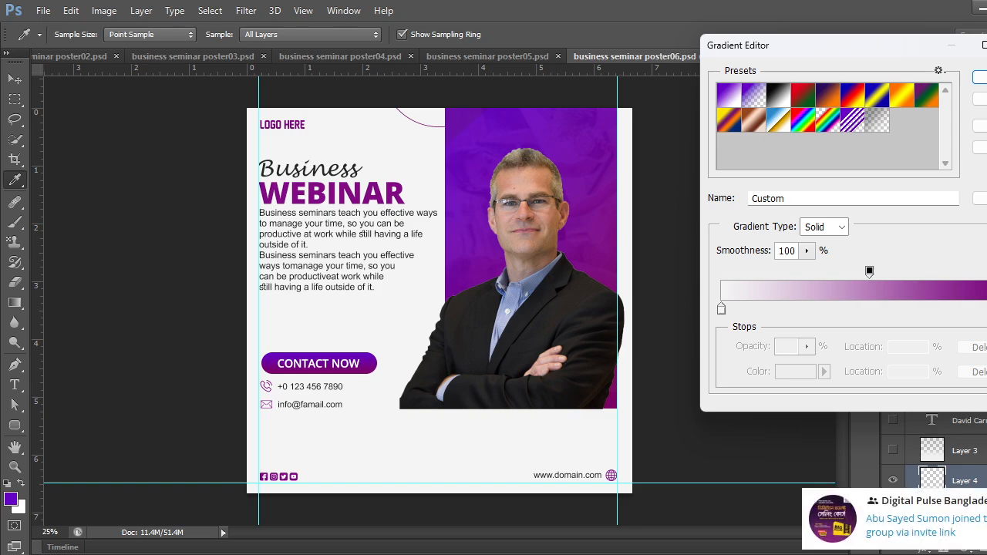
{"action": "left_click", "coordinate": [985, 271]}
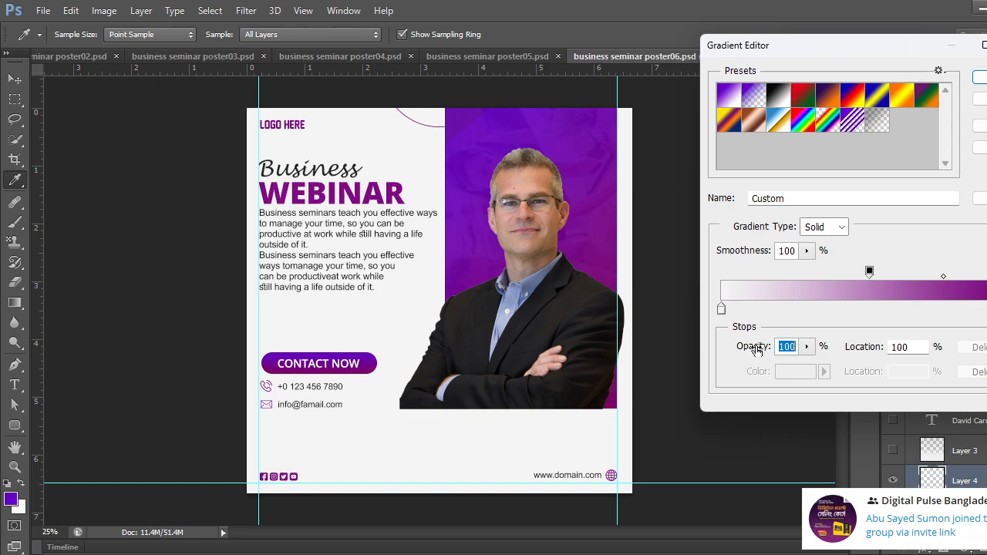
{"action": "left_click", "coordinate": [807, 346]}
{"action": "left_click_drag", "start_coordinate": [808, 362], "coordinate": [714, 370]}
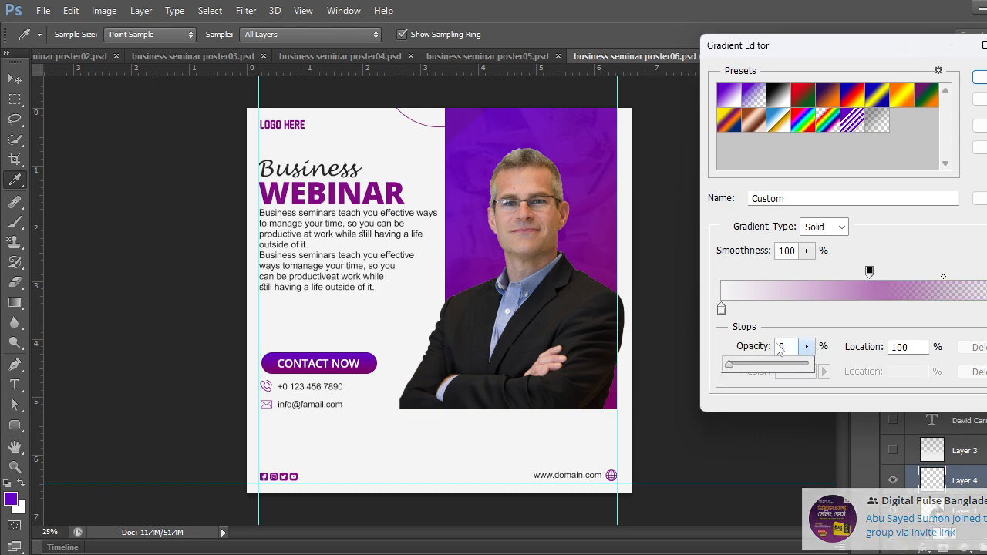
{"action": "left_click", "coordinate": [979, 78]}
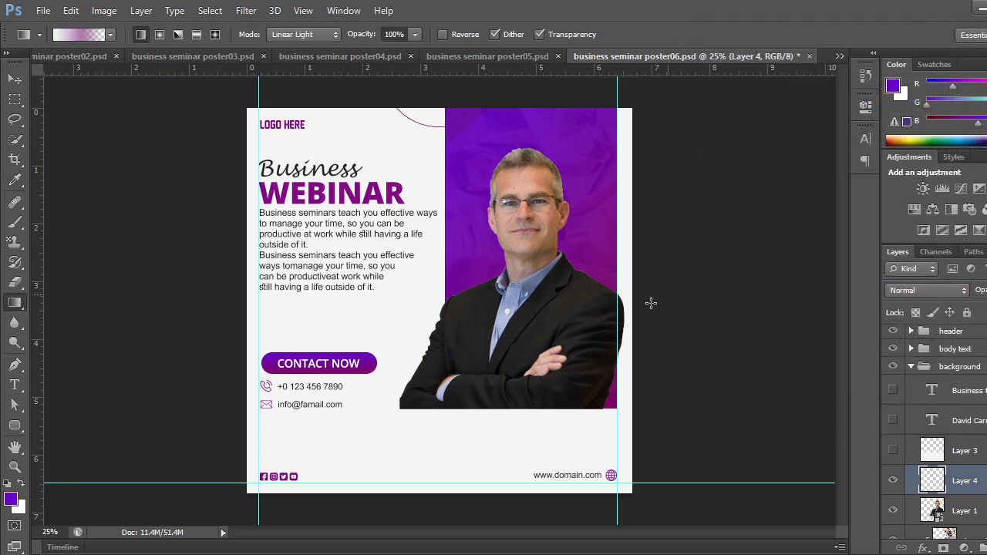
{"action": "left_click_drag", "start_coordinate": [437, 515], "coordinate": [444, 266]}
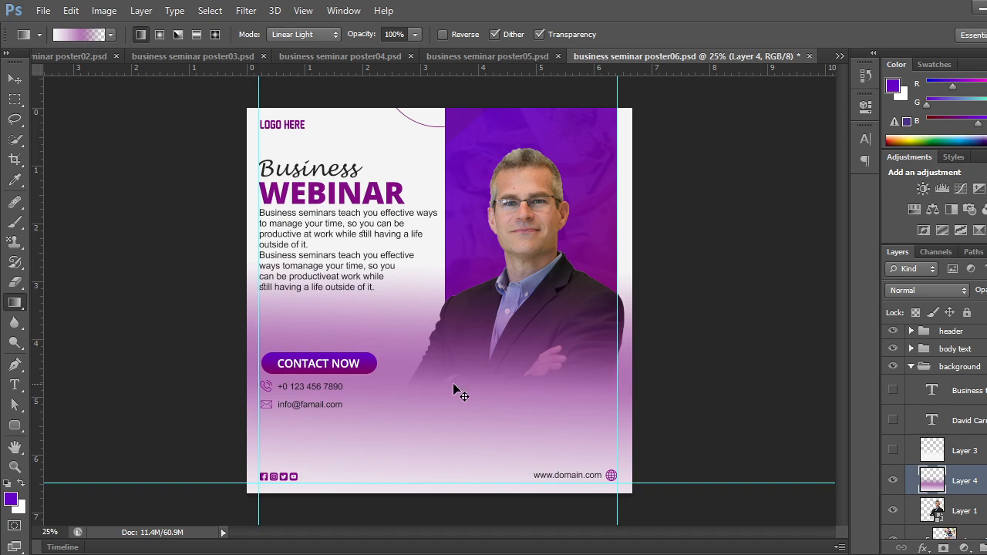
{"action": "key", "text": "ctrl+z"}
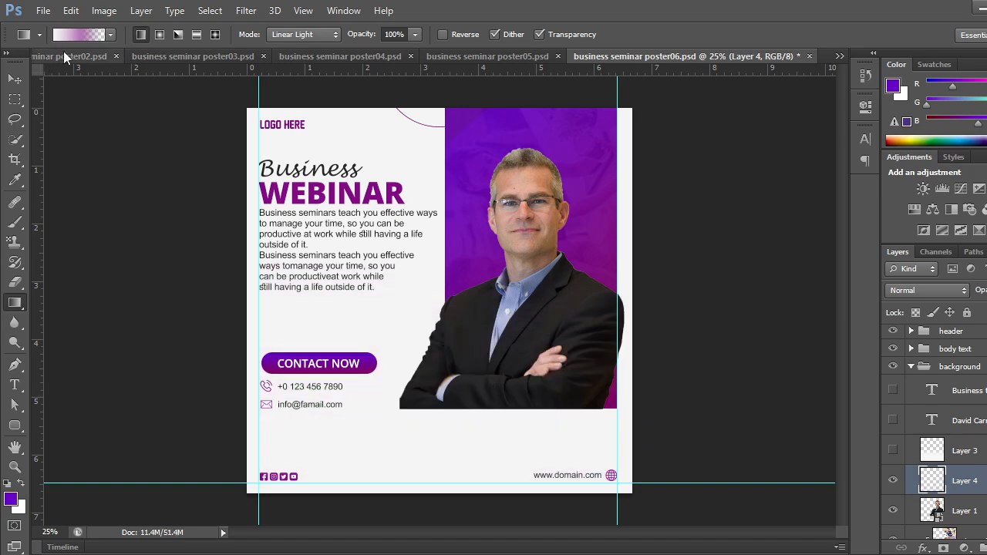
Change the gradient's ending colour stop to the off-white #f5f5f5 sampled from the poster background, and apply the gradient settings.
{"action": "left_click", "coordinate": [76, 36]}
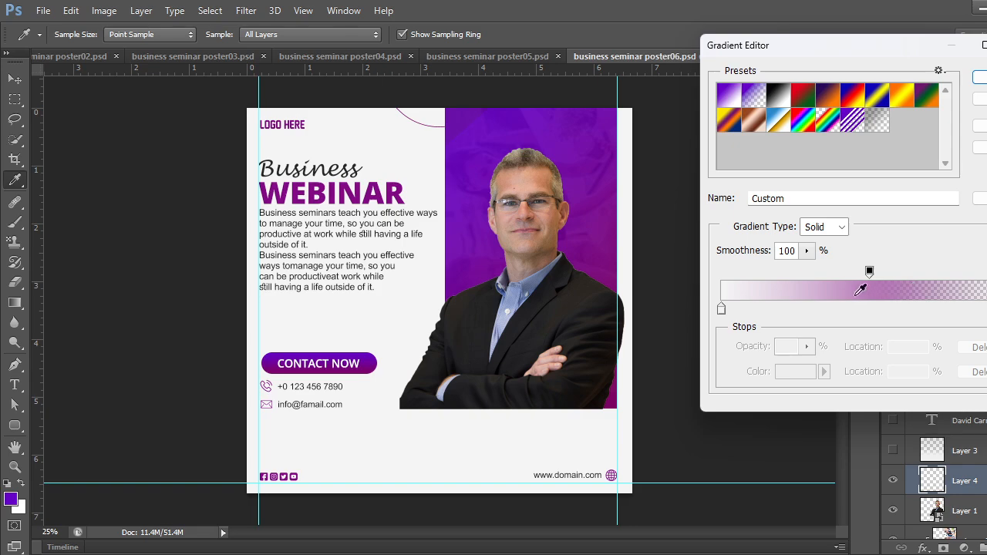
{"action": "left_click", "coordinate": [985, 308]}
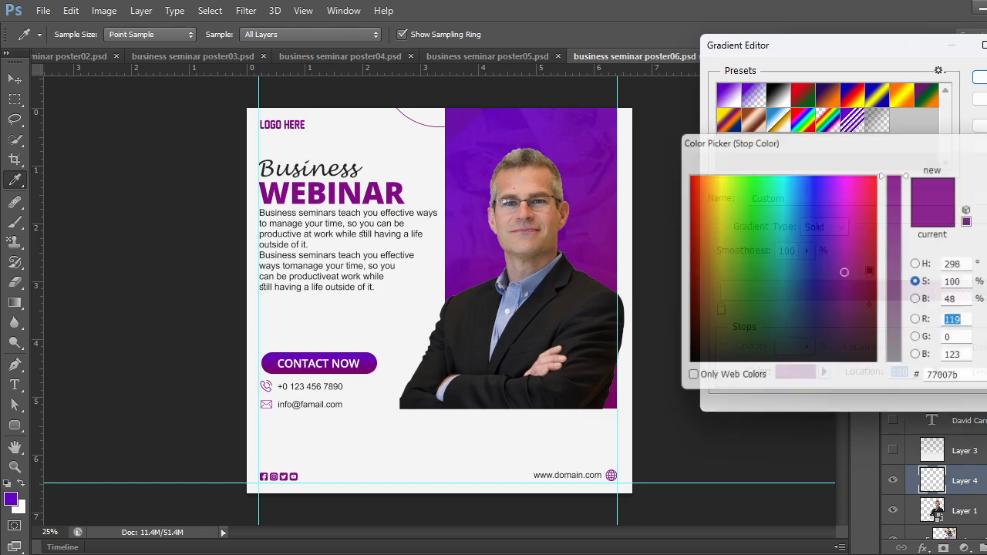
{"action": "left_click", "coordinate": [802, 371]}
{"action": "left_click", "coordinate": [467, 439]}
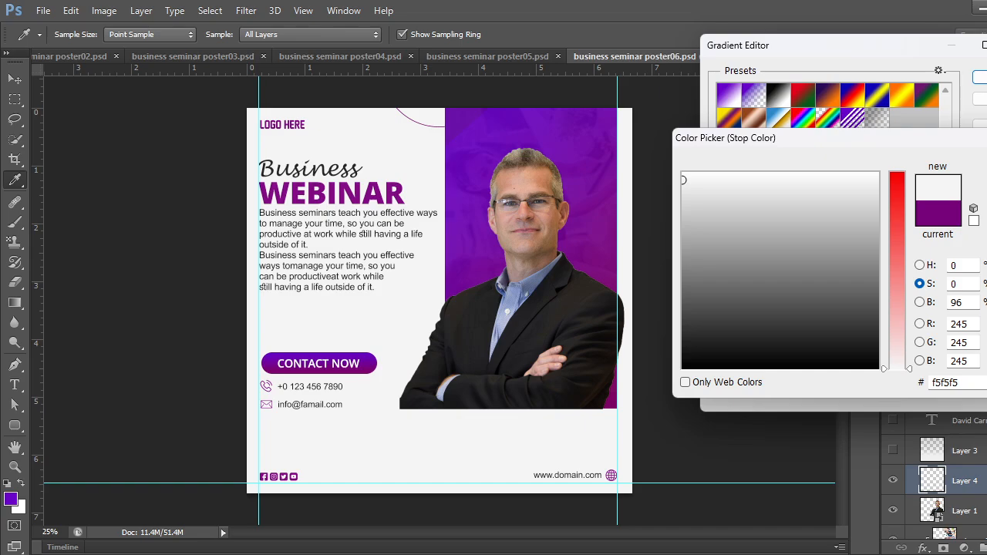
{"action": "key", "text": "Return"}
{"action": "key", "text": "Return"}
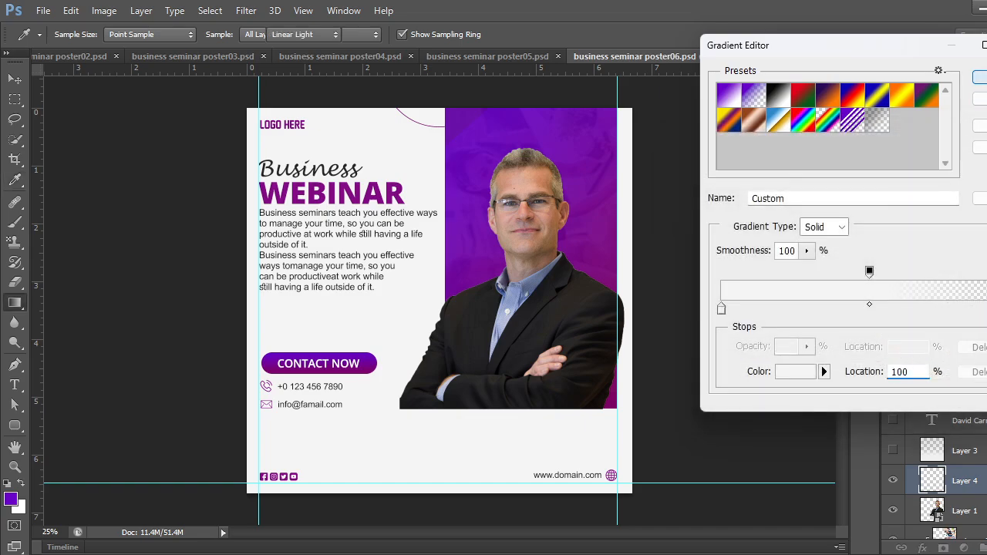
Try the off-white gradient upward on Layer 4 over the photo's lower part at two different lengths, undoing each attempt.
{"action": "left_click_drag", "start_coordinate": [430, 516], "coordinate": [431, 348]}
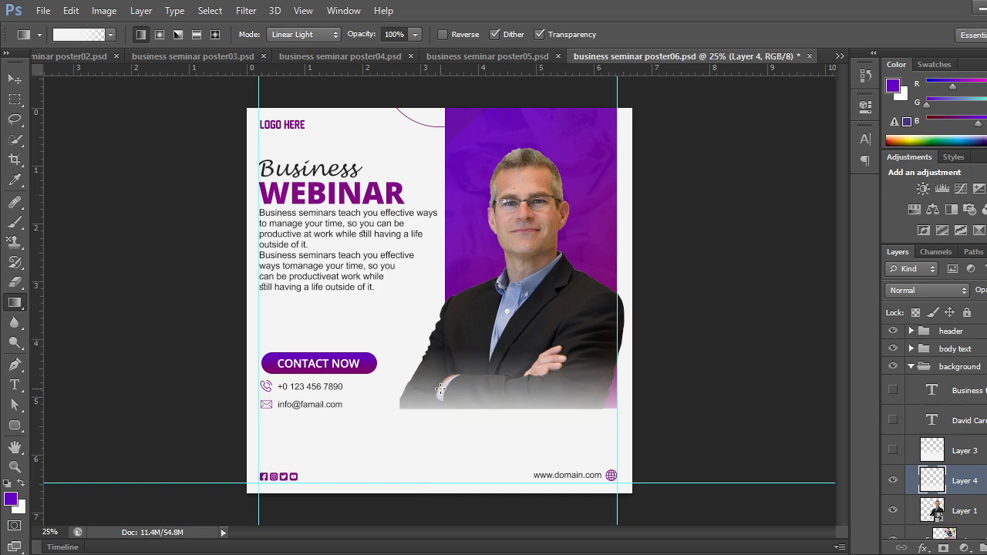
{"action": "key", "text": "ctrl+z"}
{"action": "left_click_drag", "start_coordinate": [447, 509], "coordinate": [452, 284]}
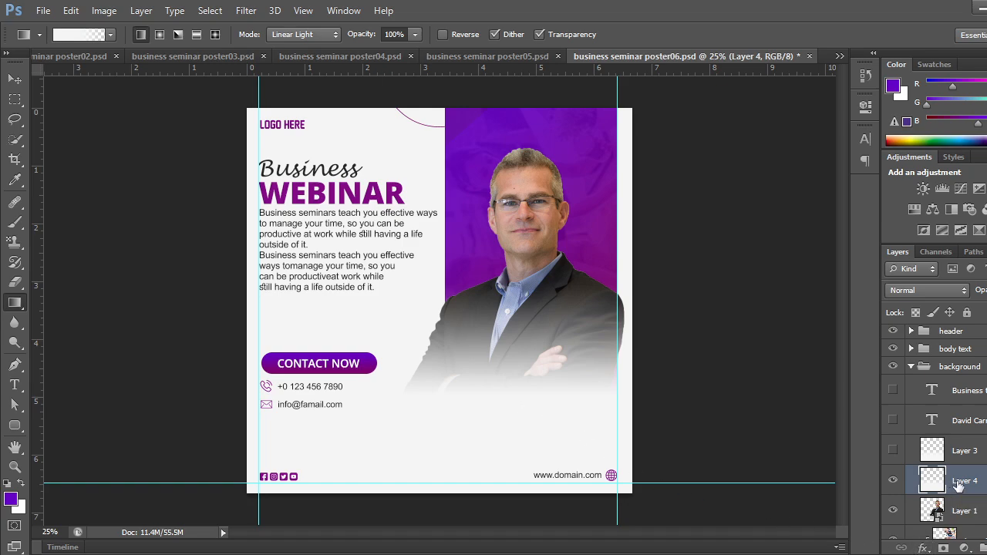
{"action": "key", "text": "ctrl+z"}
{"action": "left_click", "coordinate": [15, 79]}
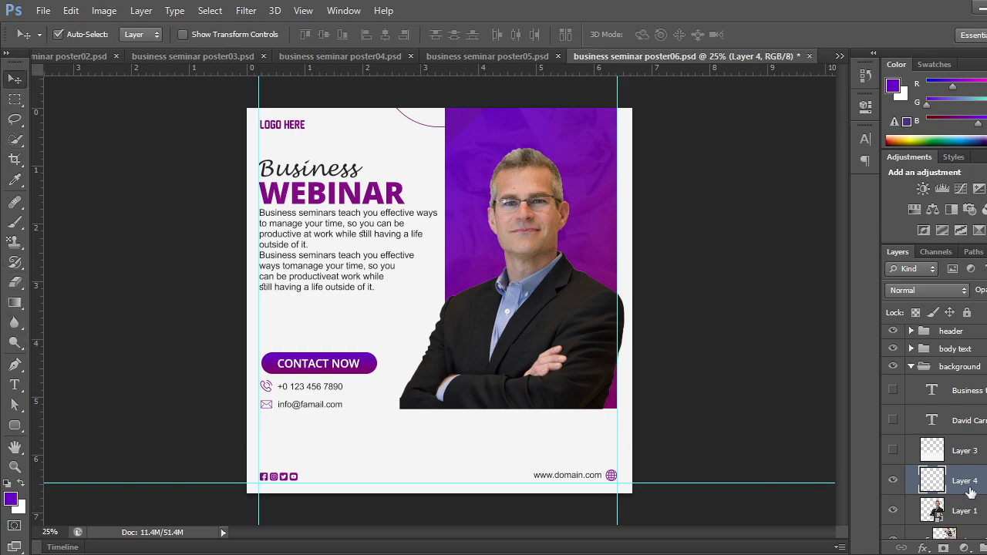
{"action": "left_click", "coordinate": [893, 480]}
{"action": "left_click", "coordinate": [893, 481]}
Choose the Brush tool with the soft round tip at 391 px and 0% hardness.
{"action": "left_click", "coordinate": [9, 232]}
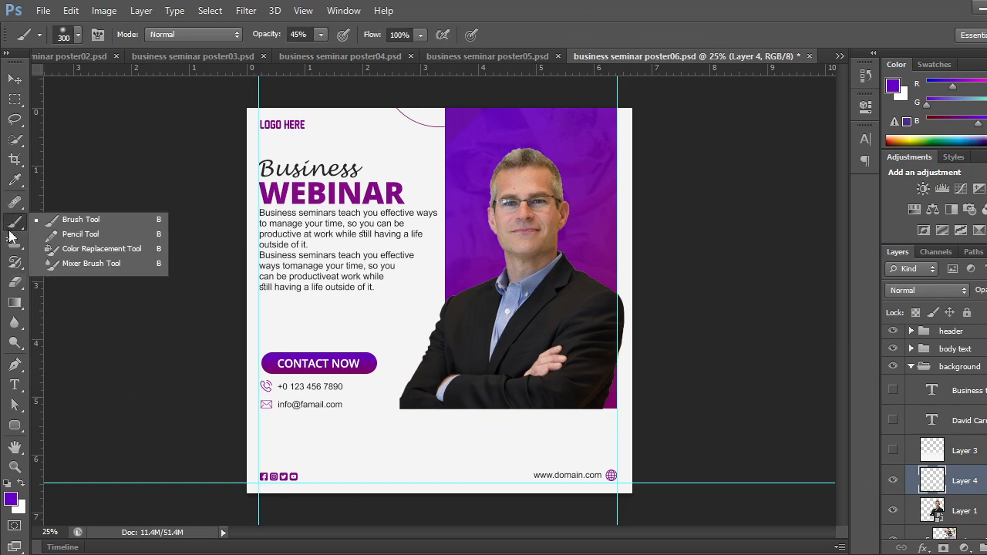
{"action": "left_click", "coordinate": [77, 36]}
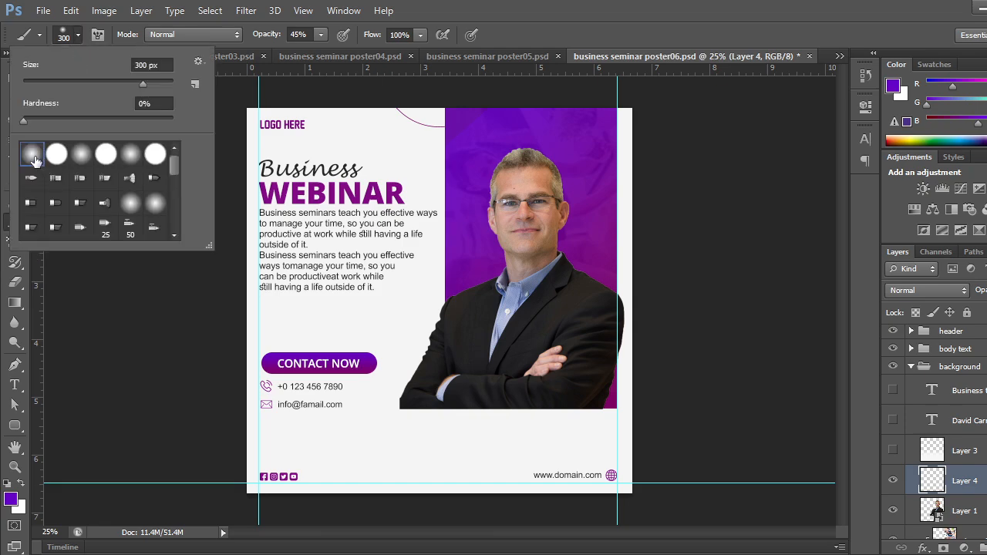
{"action": "left_click", "coordinate": [149, 82]}
{"action": "left_click", "coordinate": [33, 155]}
{"action": "double_click", "coordinate": [32, 157]}
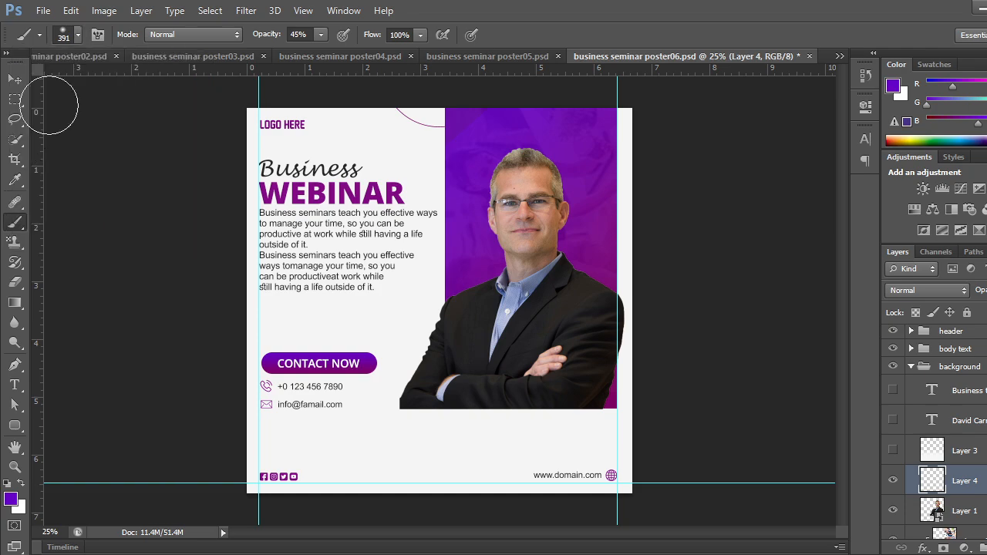
{"action": "left_click", "coordinate": [75, 37]}
{"action": "left_click", "coordinate": [60, 158]}
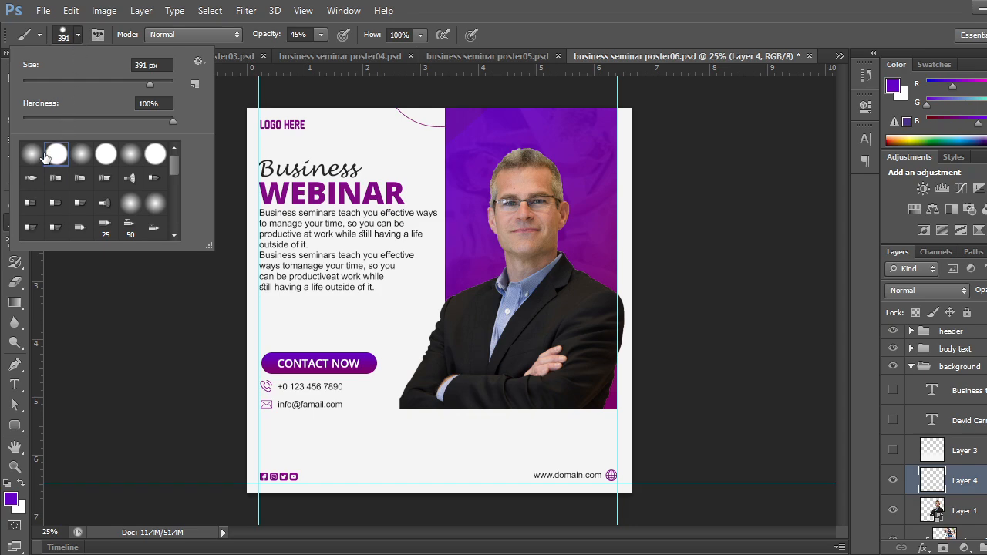
{"action": "left_click", "coordinate": [31, 157]}
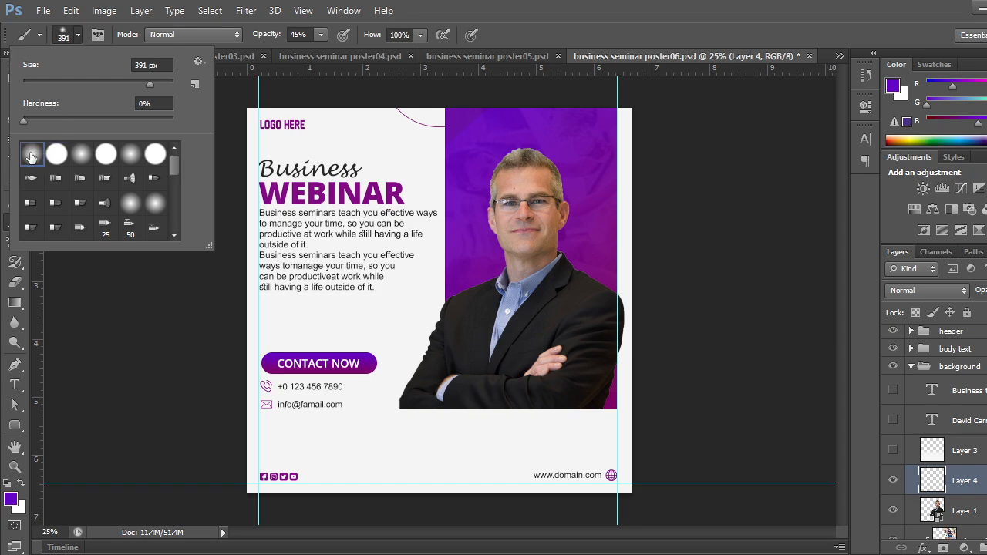
Enlarge the soft round brush to 1100 px.
{"action": "left_click", "coordinate": [78, 34]}
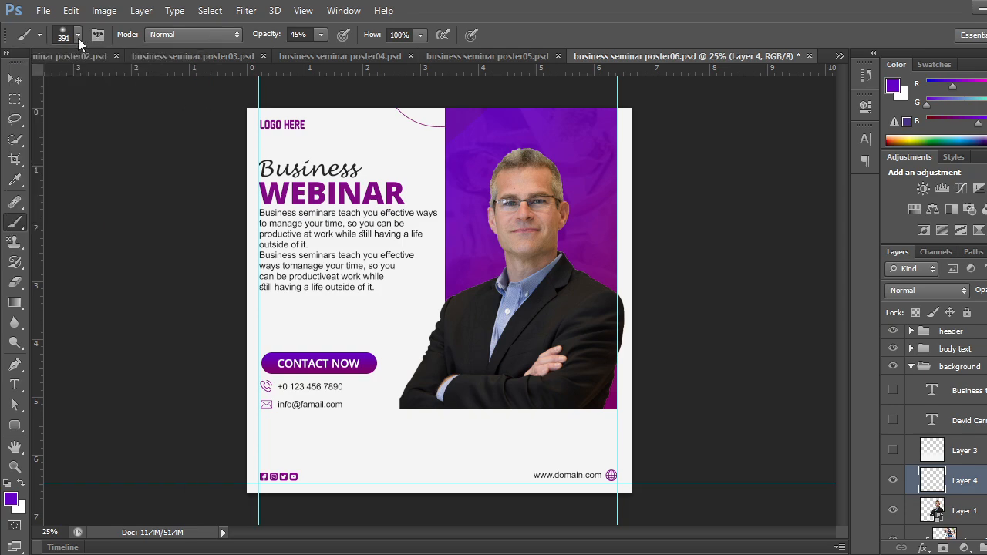
{"action": "left_click", "coordinate": [78, 36]}
{"action": "left_click", "coordinate": [156, 84]}
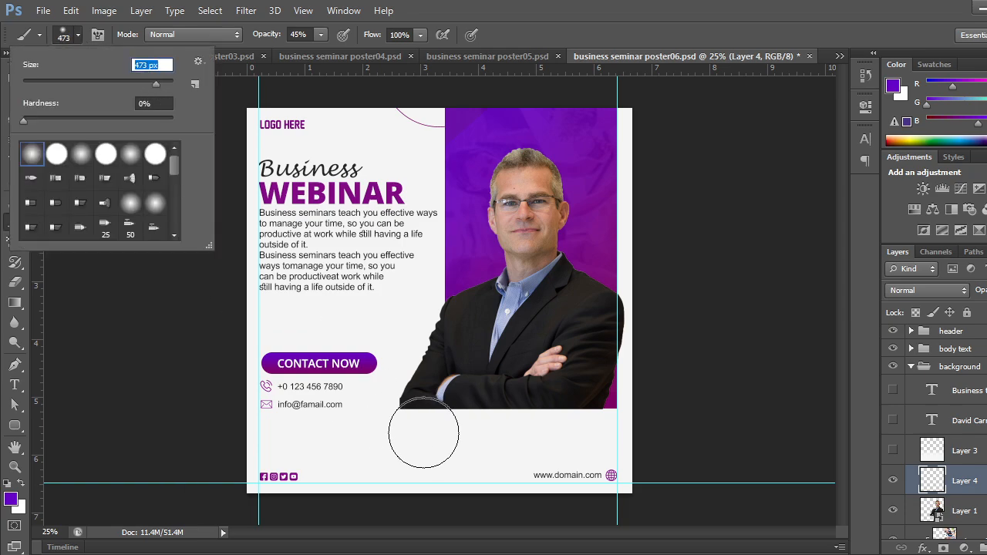
{"action": "left_click", "coordinate": [77, 35]}
{"action": "key", "text": "bracketright"}
{"action": "key", "text": "bracketright"}
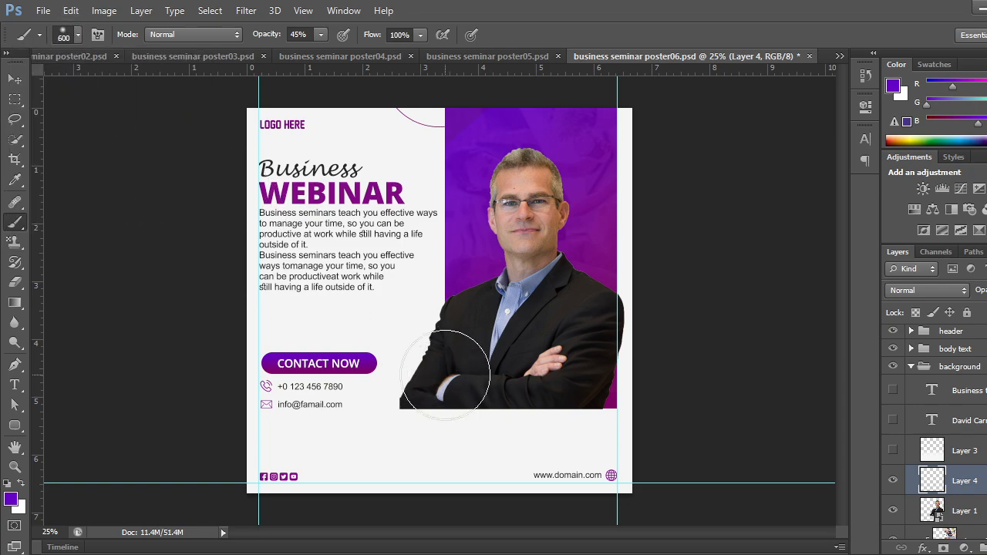
{"action": "key", "text": "bracketright"}
{"action": "key", "text": "bracketright"}
{"action": "key", "text": "bracketright"}
{"action": "key", "text": "bracketright"}
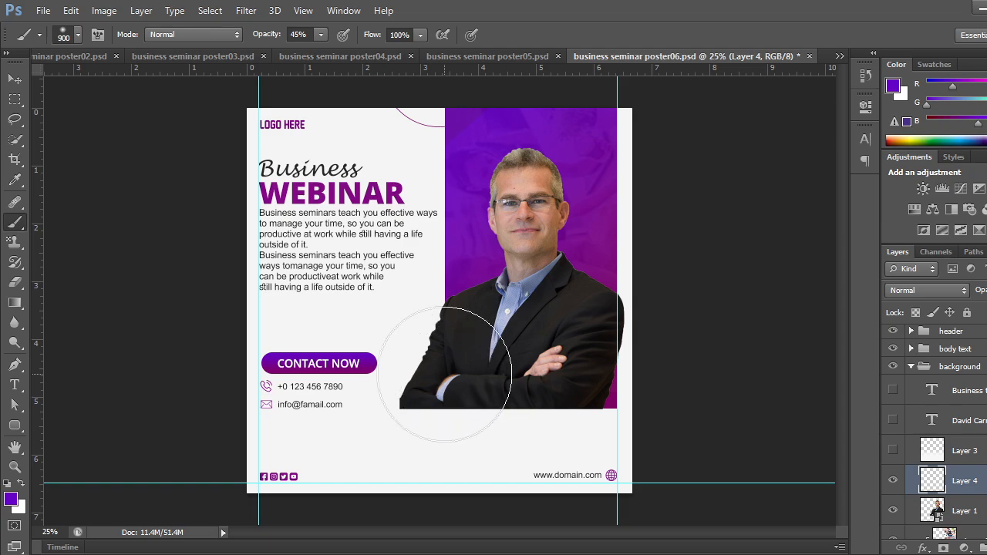
{"action": "key", "text": "bracketright"}
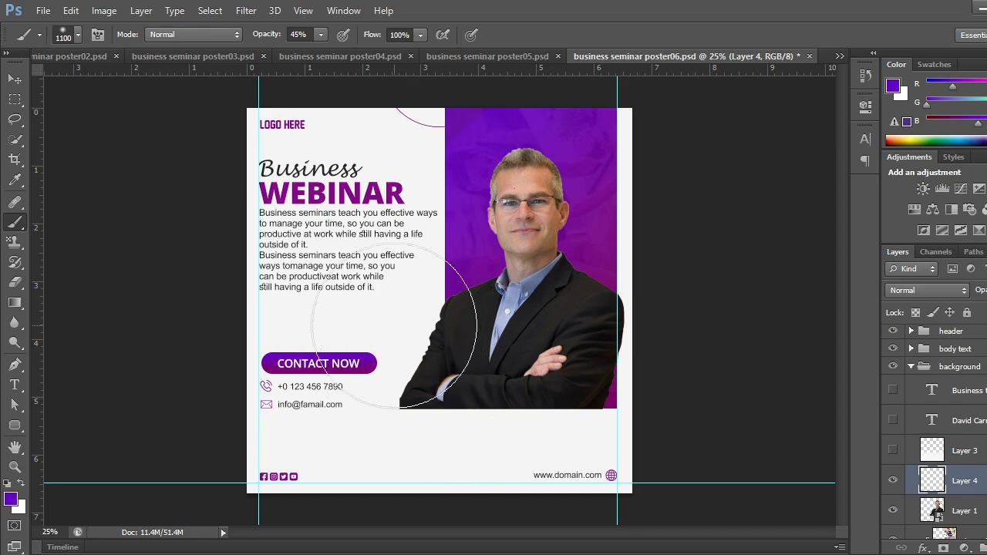
Set the brush opacity to 32%, try a purple stroke across the photo's lower edge, and undo it.
{"action": "left_click", "coordinate": [321, 35]}
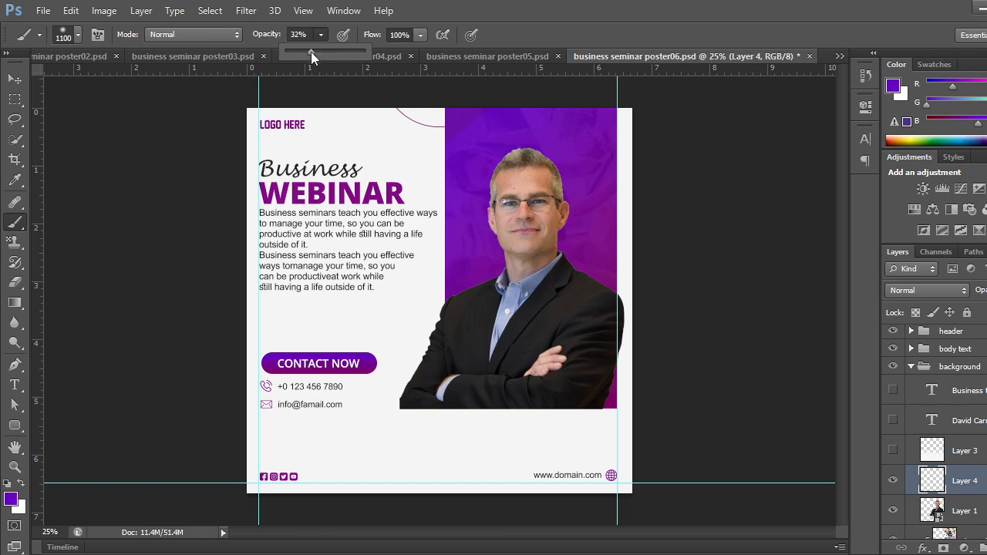
{"action": "mouse_move", "coordinate": [406, 428]}
{"action": "left_mouse_down"}
{"action": "mouse_move", "coordinate": [615, 443]}
{"action": "mouse_move", "coordinate": [553, 406]}
{"action": "mouse_move", "coordinate": [461, 381]}
{"action": "mouse_move", "coordinate": [631, 417]}
{"action": "mouse_move", "coordinate": [463, 400]}
{"action": "mouse_move", "coordinate": [528, 405]}
{"action": "left_mouse_up"}
{"action": "key", "text": "ctrl+z"}
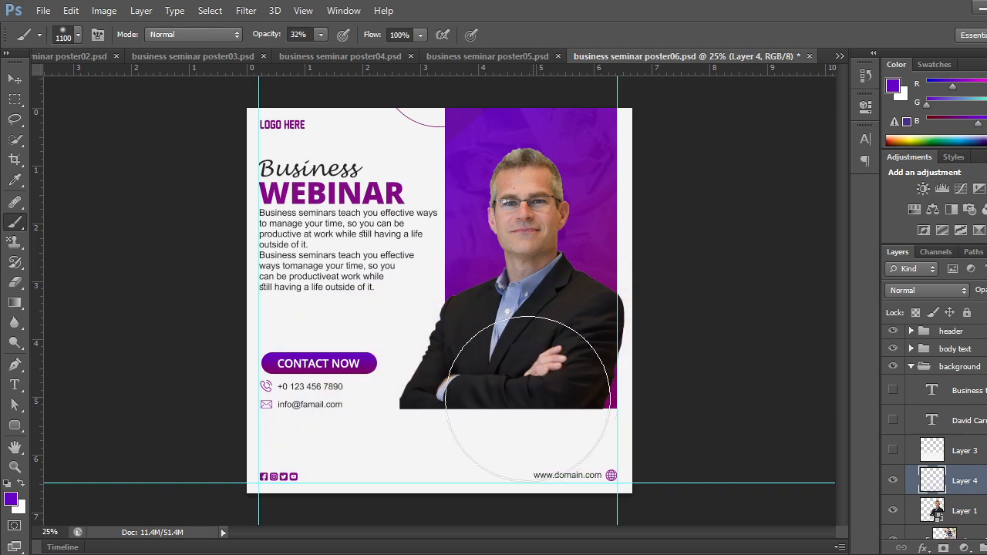
Sample the poster background's off-white as the foreground colour, try a brush stroke over the photo's lower part, and undo it.
{"action": "left_click", "coordinate": [21, 483]}
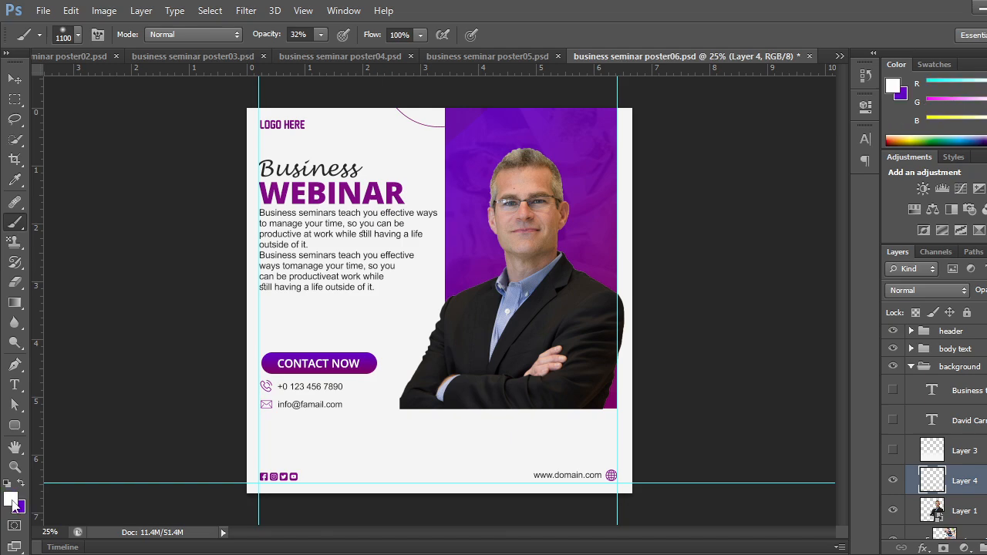
{"action": "left_click", "coordinate": [22, 484]}
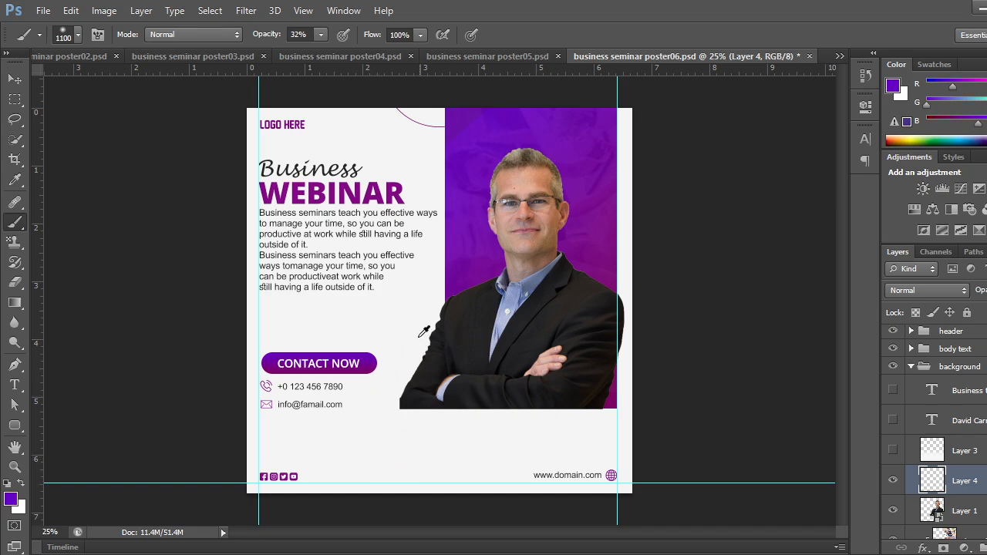
{"action": "left_click", "coordinate": [400, 312], "text": "alt"}
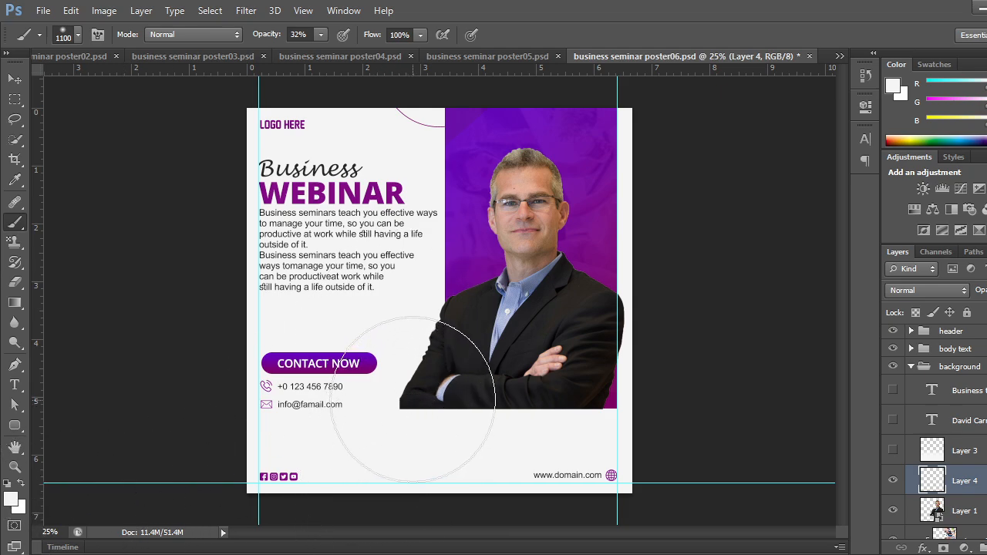
{"action": "mouse_move", "coordinate": [408, 386]}
{"action": "left_mouse_down"}
{"action": "mouse_move", "coordinate": [569, 402]}
{"action": "mouse_move", "coordinate": [454, 389]}
{"action": "mouse_move", "coordinate": [579, 434]}
{"action": "mouse_move", "coordinate": [411, 437]}
{"action": "mouse_move", "coordinate": [573, 451]}
{"action": "left_mouse_up"}
{"action": "key", "text": "ctrl+z"}
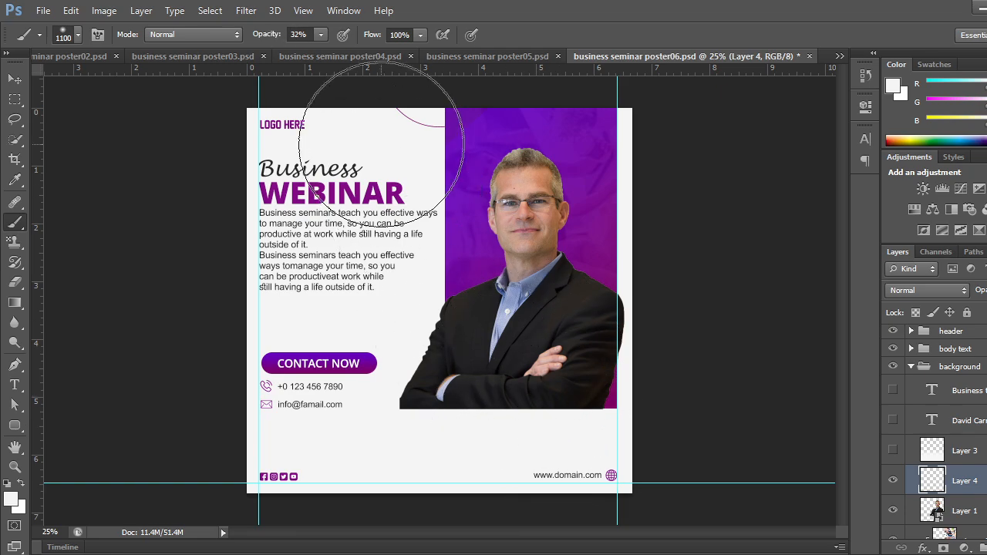
Raise the brush opacity to 90%, try an off-white stroke over the man's folded arms, and undo it.
{"action": "left_click", "coordinate": [321, 34]}
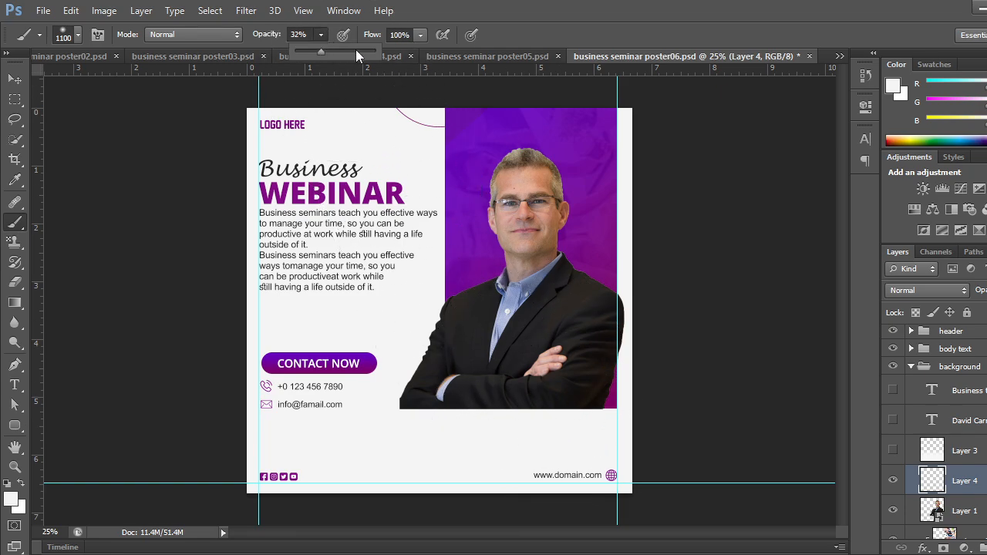
{"action": "left_click_drag", "start_coordinate": [356, 49], "coordinate": [367, 51]}
{"action": "mouse_move", "coordinate": [444, 418]}
{"action": "left_mouse_down"}
{"action": "mouse_move", "coordinate": [385, 417]}
{"action": "mouse_move", "coordinate": [570, 421]}
{"action": "mouse_move", "coordinate": [418, 412]}
{"action": "mouse_move", "coordinate": [443, 430]}
{"action": "mouse_move", "coordinate": [435, 424]}
{"action": "left_mouse_up"}
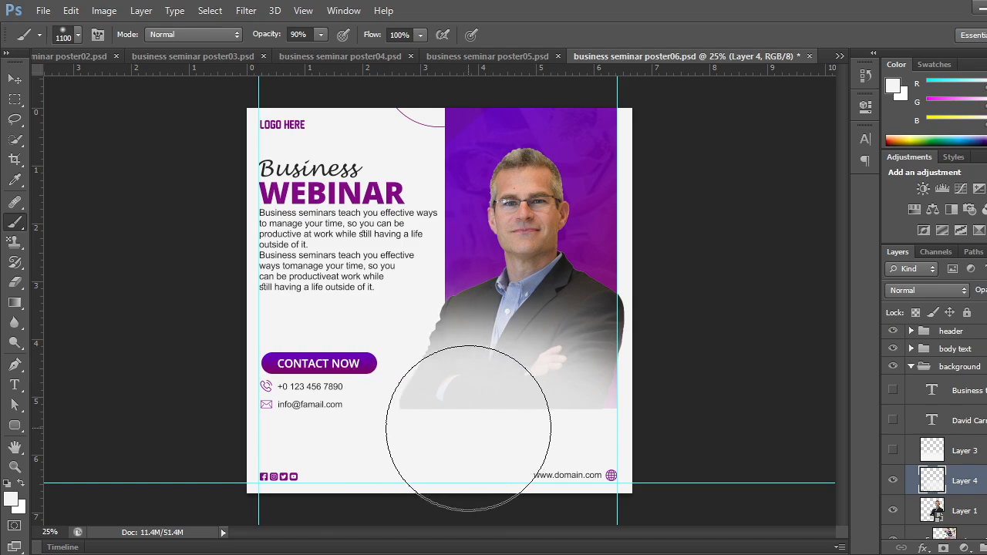
{"action": "key", "text": "ctrl+z"}
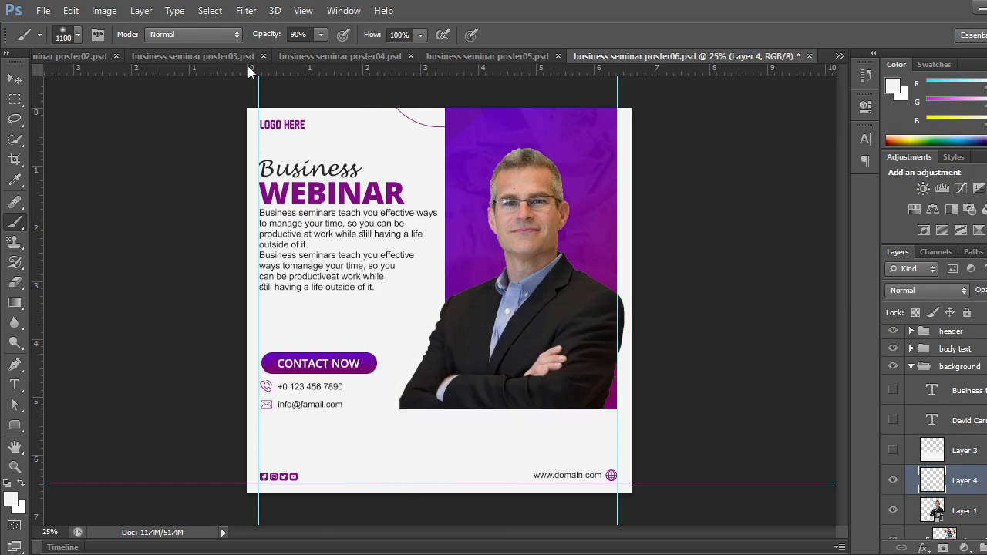
Reduce the brush to 500 px and paint off-white on Layer 4 across the photo's lower edge.
{"action": "key", "text": "bracketleft"}
{"action": "key", "text": "bracketleft"}
{"action": "key", "text": "bracketleft"}
{"action": "key", "text": "bracketleft"}
{"action": "key", "text": "bracketleft"}
{"action": "key", "text": "bracketleft"}
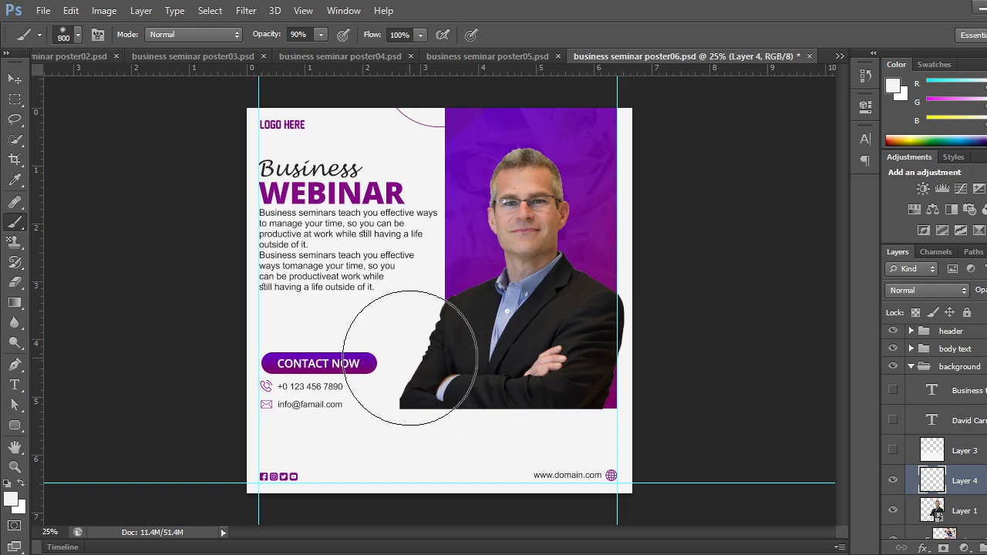
{"action": "mouse_move", "coordinate": [416, 395]}
{"action": "left_mouse_down"}
{"action": "mouse_move", "coordinate": [573, 423]}
{"action": "mouse_move", "coordinate": [580, 399]}
{"action": "mouse_move", "coordinate": [569, 419]}
{"action": "left_mouse_up"}
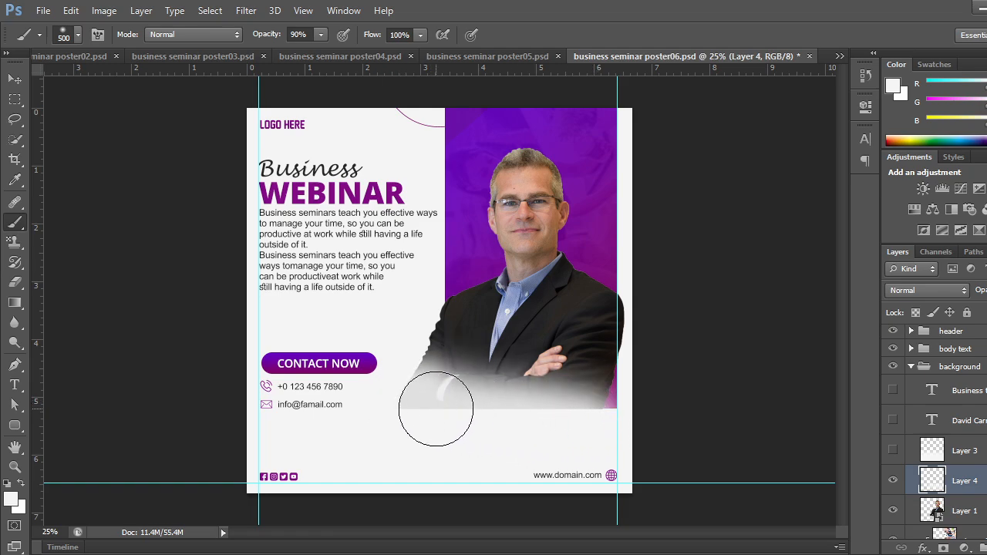
Set the brush to 100% opacity and 200 px, and paint along the photo's bottom edge to cover its hard line.
{"action": "left_click", "coordinate": [321, 34]}
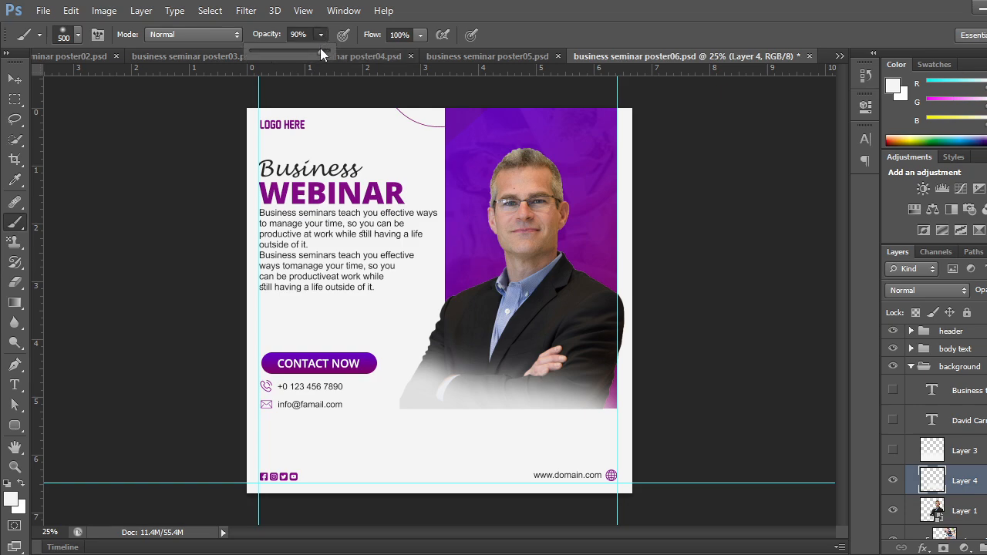
{"action": "key", "text": "0"}
{"action": "key", "text": "bracketleft"}
{"action": "key", "text": "bracketleft"}
{"action": "key", "text": "bracketleft"}
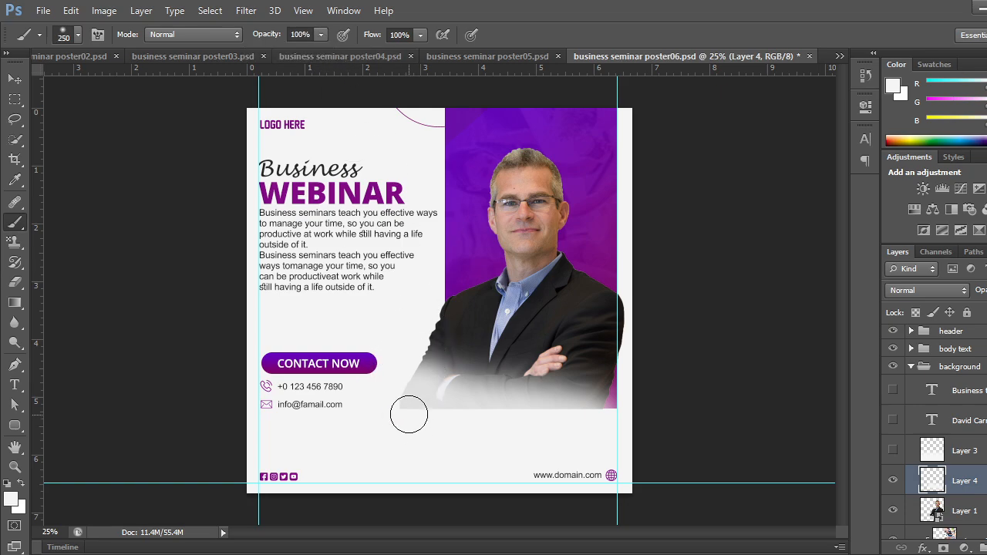
{"action": "key", "text": "bracketleft"}
{"action": "left_click_drag", "start_coordinate": [422, 408], "coordinate": [624, 412]}
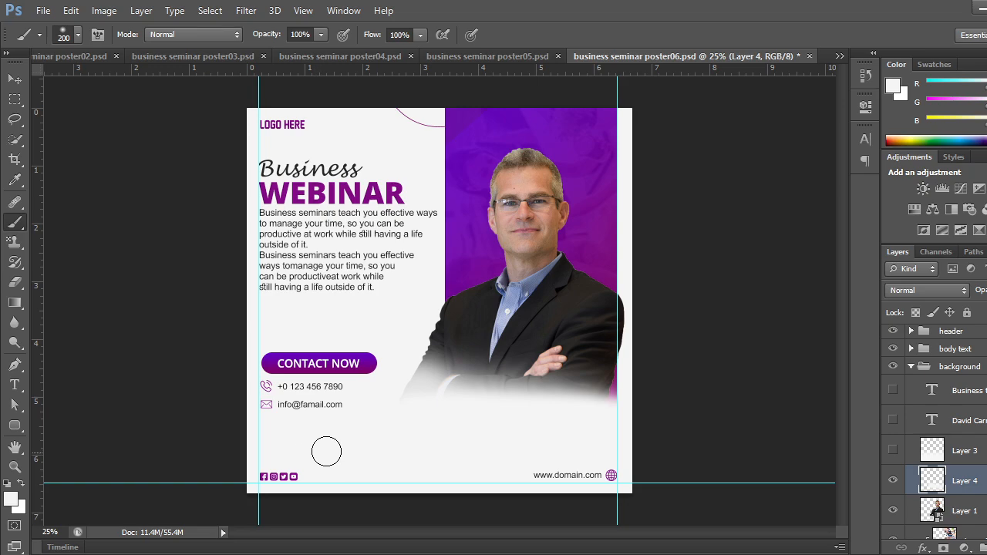
Set the brush to 1000 px and 45% opacity, and sweep it below the photo to soften the fade.
{"action": "key", "text": "bracketright"}
{"action": "key", "text": "bracketright"}
{"action": "key", "text": "bracketright"}
{"action": "key", "text": "bracketright"}
{"action": "key", "text": "bracketright"}
{"action": "key", "text": "bracketright"}
{"action": "left_click", "coordinate": [320, 35]}
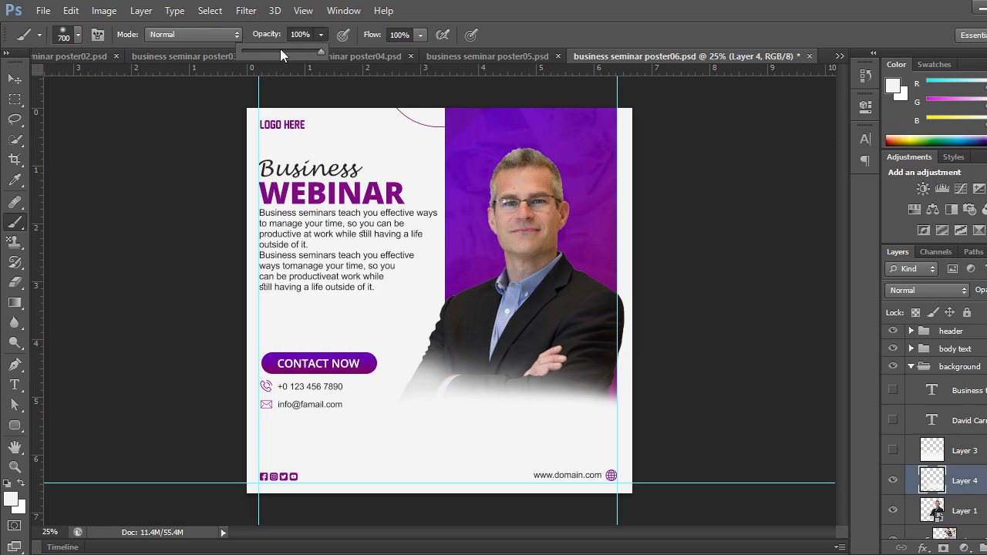
{"action": "left_click", "coordinate": [277, 49]}
{"action": "key", "text": "bracketright"}
{"action": "key", "text": "bracketright"}
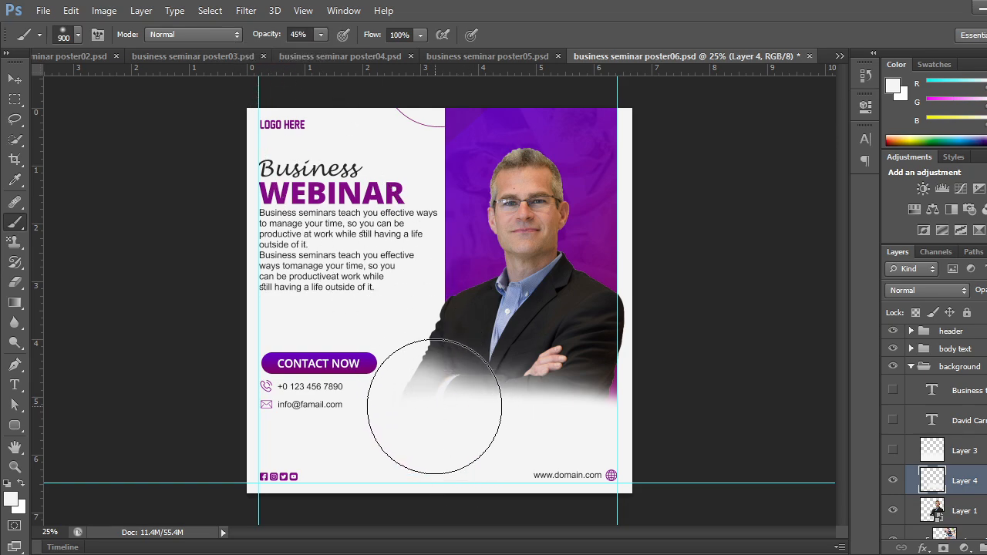
{"action": "key", "text": "bracketright"}
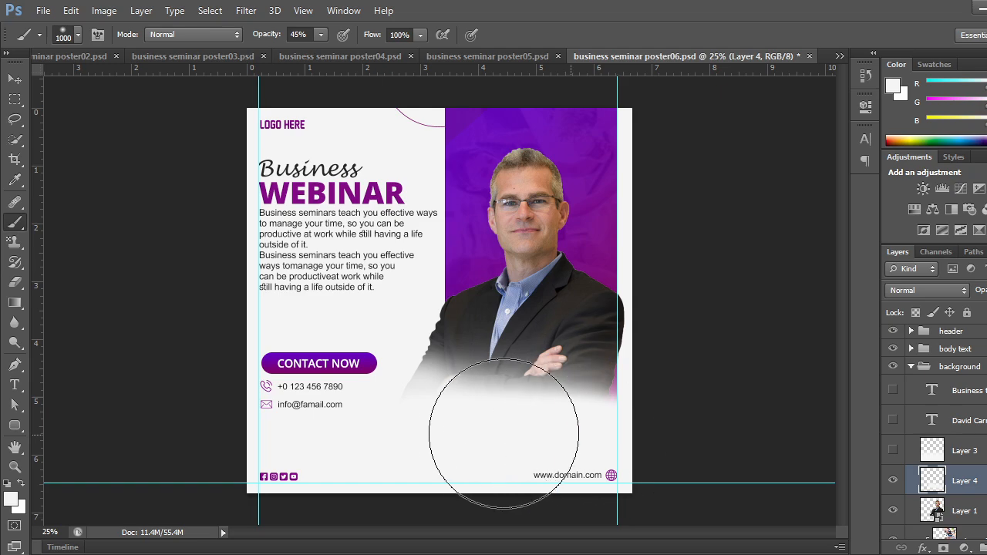
{"action": "mouse_move", "coordinate": [505, 434]}
{"action": "left_mouse_down"}
{"action": "mouse_move", "coordinate": [575, 435]}
{"action": "mouse_move", "coordinate": [395, 450]}
{"action": "mouse_move", "coordinate": [424, 464]}
{"action": "mouse_move", "coordinate": [444, 453]}
{"action": "mouse_move", "coordinate": [321, 453]}
{"action": "left_mouse_up"}
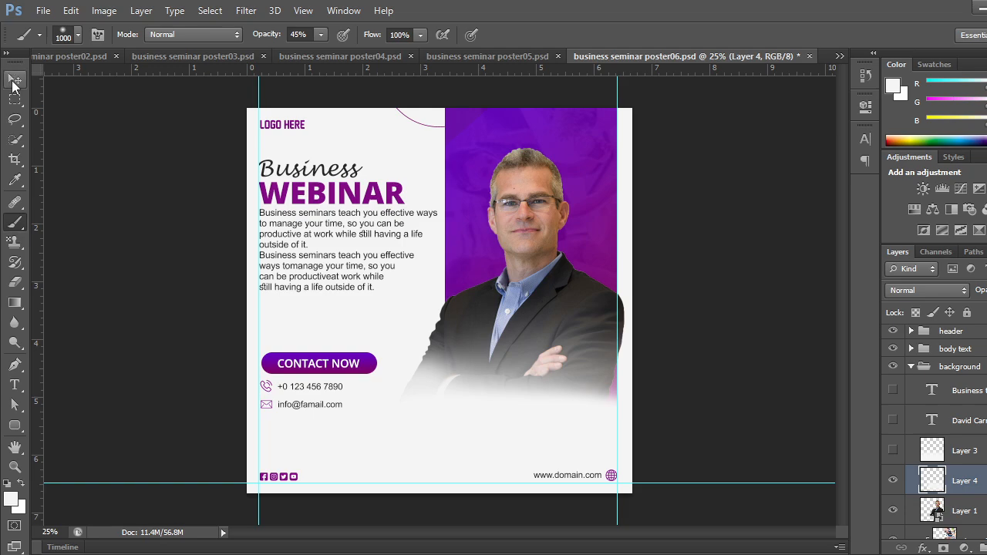
Switch to the Move tool, review the whole poster, and hide Layer 4 to compare the photo without the painted fade.
{"action": "left_click", "coordinate": [14, 80]}
{"action": "scroll", "coordinate": [665, 418], "scroll_direction": "down", "scroll_amount": 3}
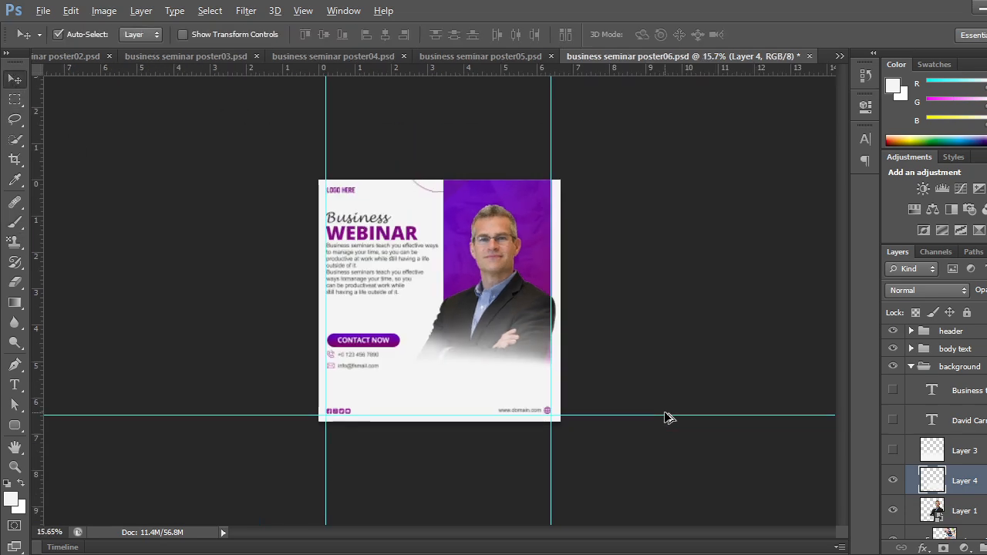
{"action": "scroll", "coordinate": [666, 418], "scroll_direction": "up", "scroll_amount": 3}
{"action": "scroll", "coordinate": [665, 408], "scroll_direction": "down", "scroll_amount": 4}
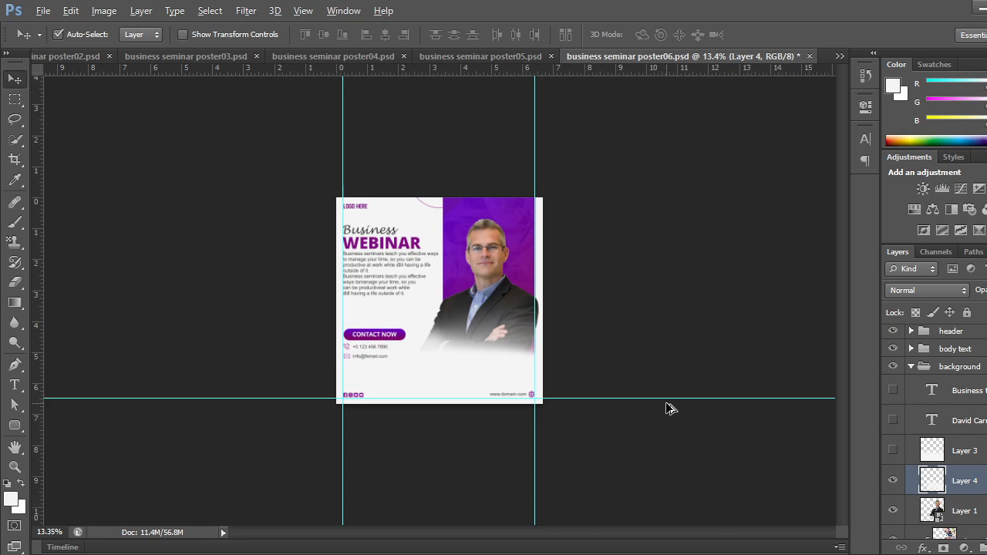
{"action": "scroll", "coordinate": [556, 372], "scroll_direction": "up", "scroll_amount": 2}
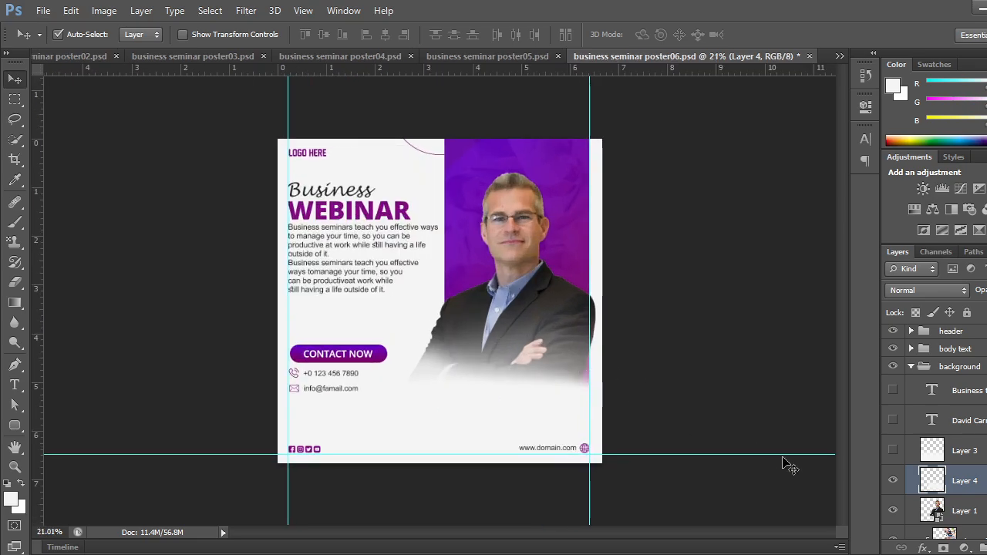
{"action": "left_click", "coordinate": [893, 481]}
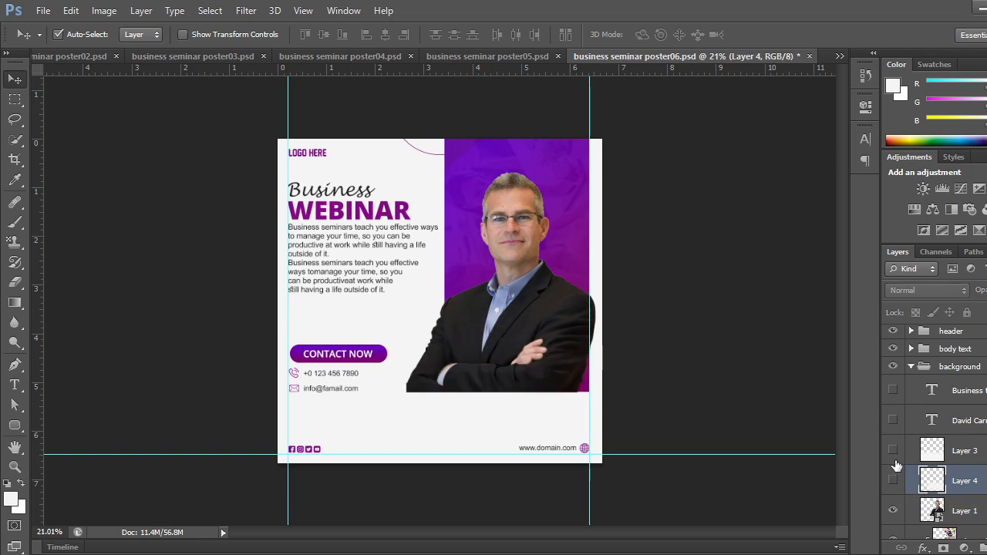
Delete the practice Layer 4 and make Layer 3 and the trainer's name and title text layers visible again.
{"action": "left_click", "coordinate": [893, 451]}
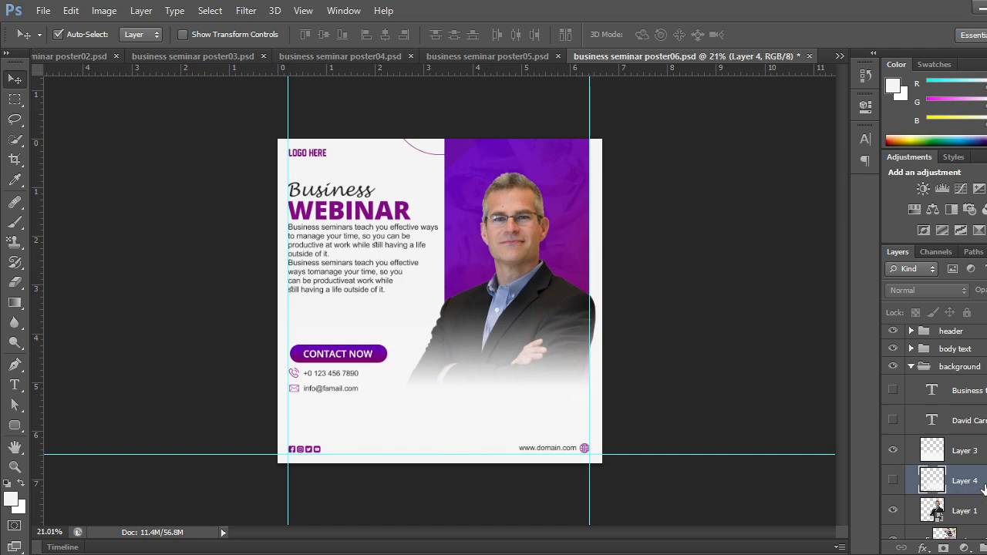
{"action": "key", "text": "Delete"}
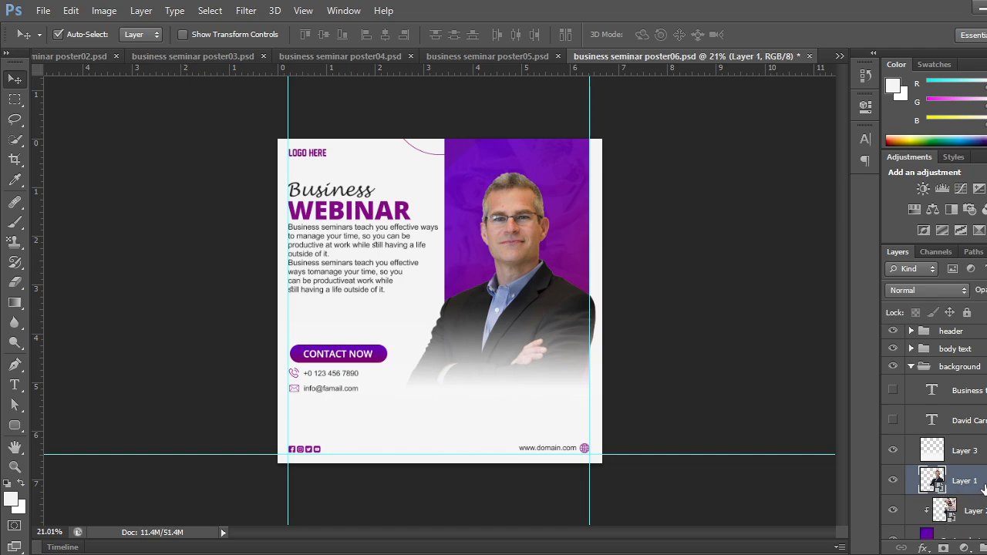
{"action": "left_click", "coordinate": [894, 420]}
{"action": "left_click", "coordinate": [893, 390]}
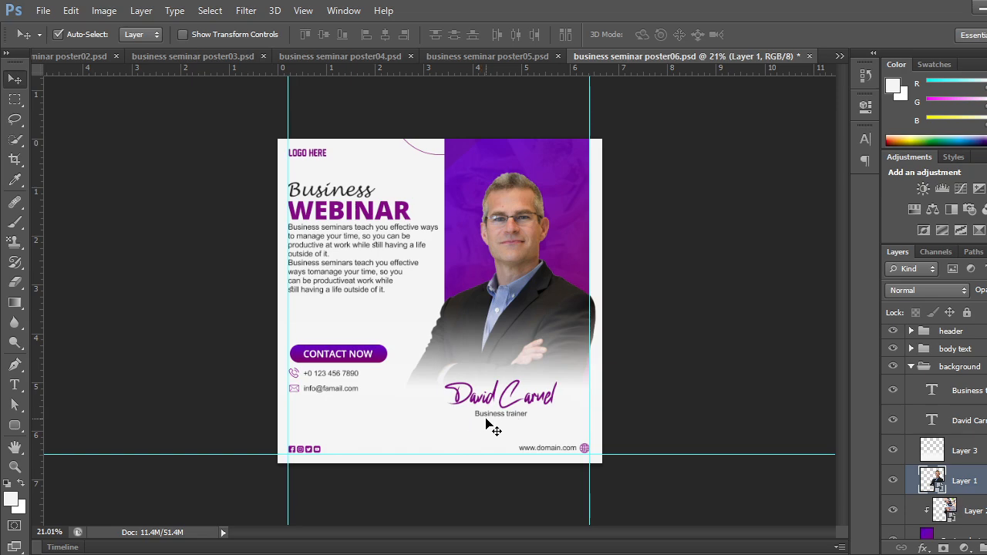
{"action": "left_click", "coordinate": [911, 368]}
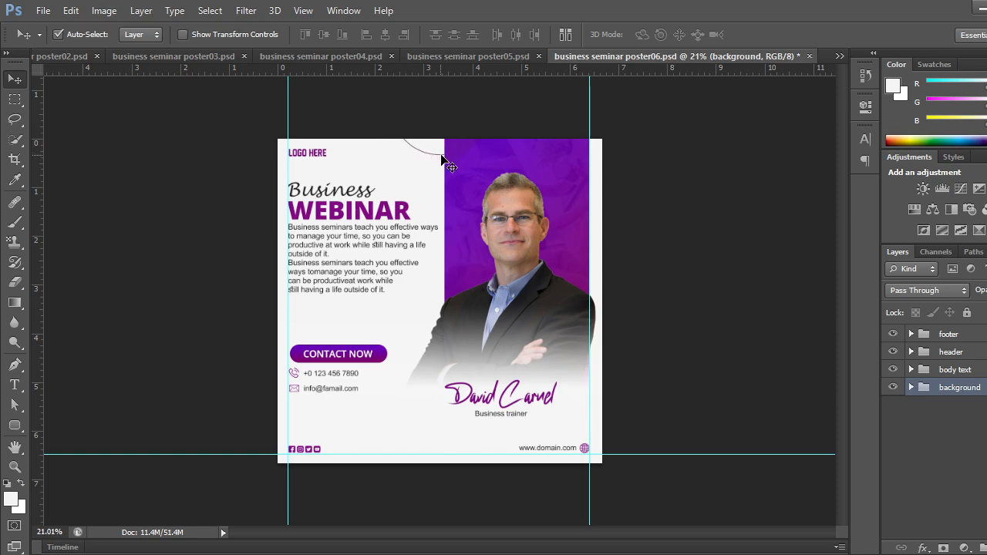
Move the thin circle outline from the poster's top to its bottom edge and place its Ellipse 1 layer above Layer 3.
{"action": "key", "text": "ctrl+plus"}
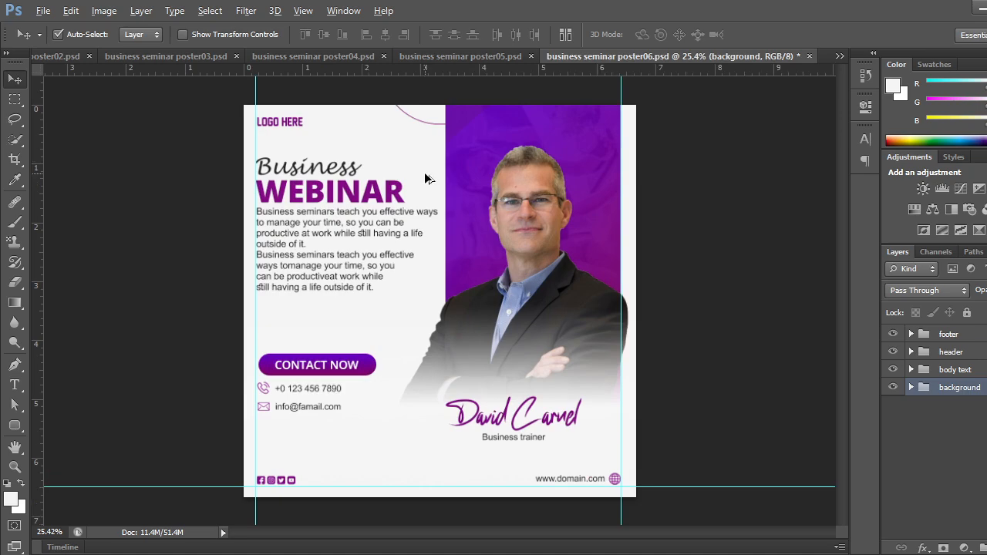
{"action": "key", "text": "alt"}
{"action": "left_click", "coordinate": [911, 388]}
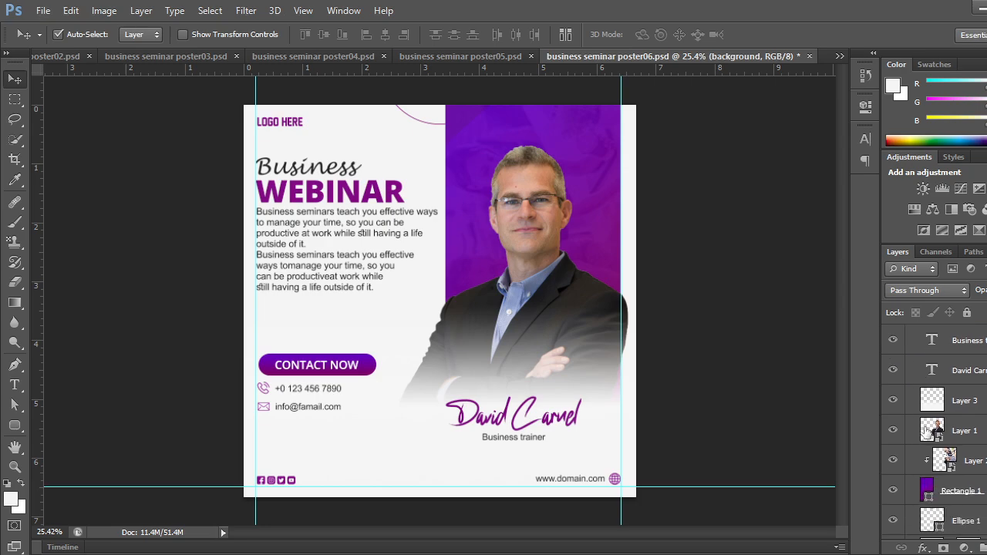
{"action": "scroll", "coordinate": [930, 461], "scroll_direction": "down", "scroll_amount": 2}
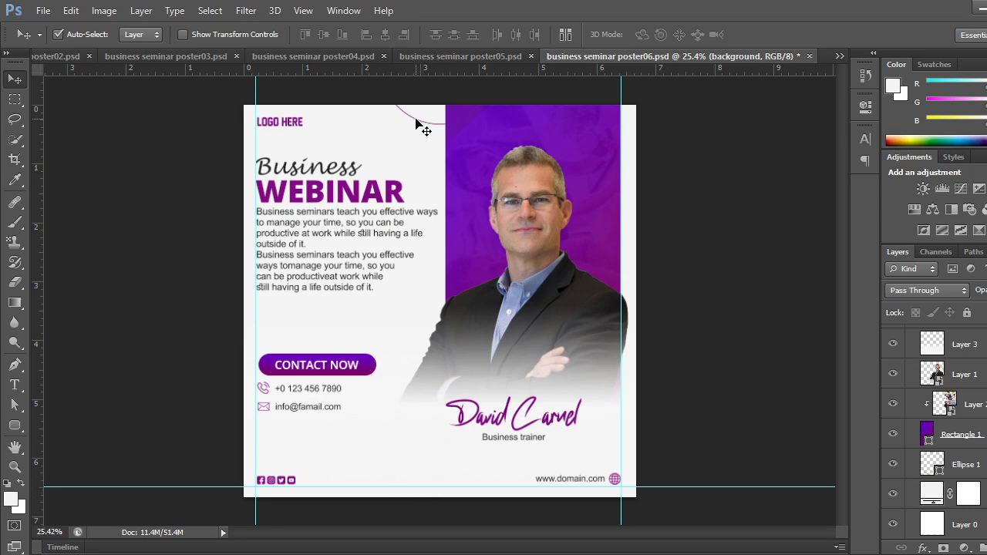
{"action": "left_click_drag", "start_coordinate": [417, 124], "coordinate": [419, 522]}
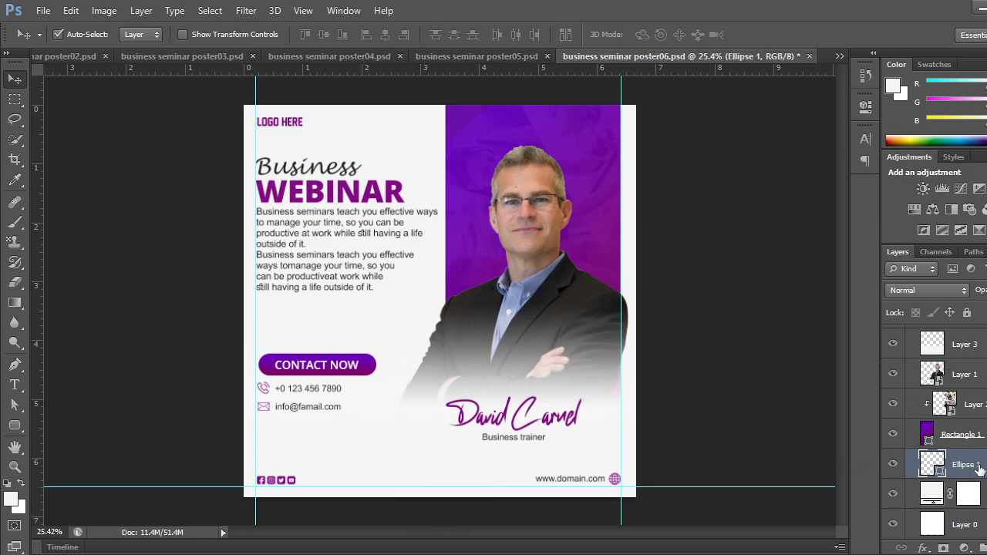
{"action": "left_click_drag", "start_coordinate": [978, 467], "coordinate": [973, 340]}
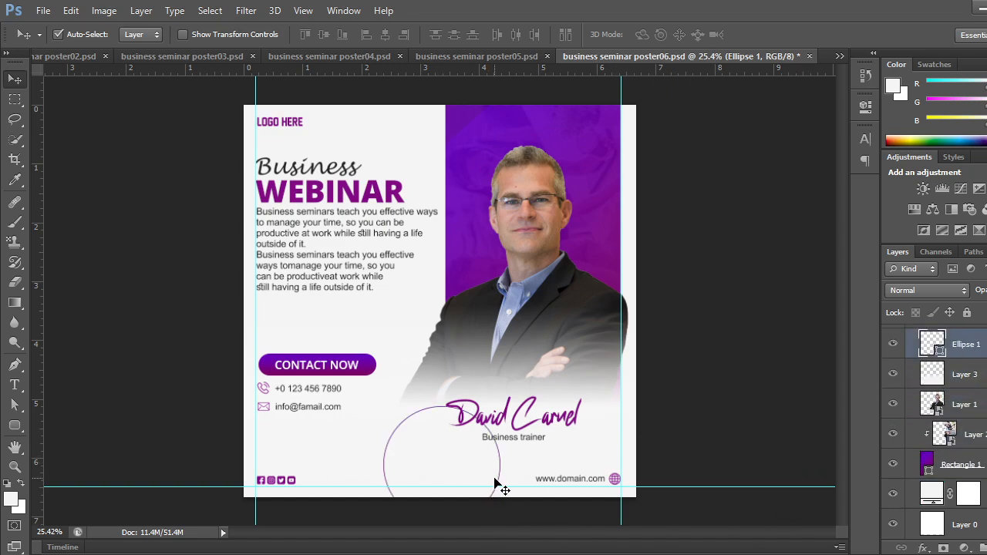
Lower the circle outline until only its upper arc shows at the poster's bottom edge, slightly left of centre, and collapse the background group.
{"action": "mouse_move", "coordinate": [502, 483]}
{"action": "left_mouse_down"}
{"action": "mouse_move", "coordinate": [484, 538]}
{"action": "mouse_move", "coordinate": [470, 497]}
{"action": "mouse_move", "coordinate": [485, 537]}
{"action": "mouse_move", "coordinate": [494, 492]}
{"action": "left_mouse_up"}
{"action": "scroll", "coordinate": [533, 385], "scroll_direction": "down", "scroll_amount": 3}
{"action": "left_click_drag", "start_coordinate": [475, 401], "coordinate": [473, 445]}
{"action": "scroll", "coordinate": [474, 445], "scroll_direction": "up", "scroll_amount": 3}
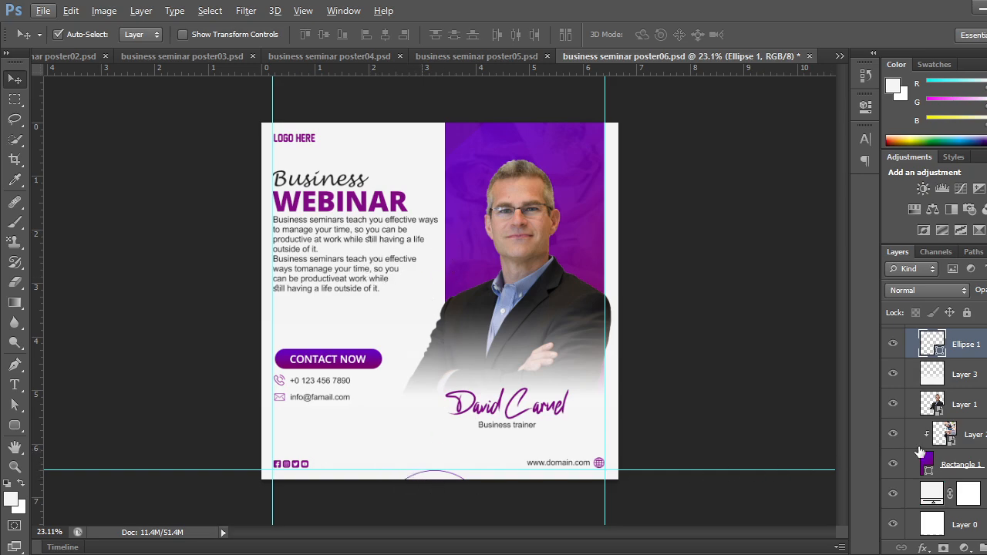
{"action": "left_click", "coordinate": [978, 524], "text": "ctrl"}
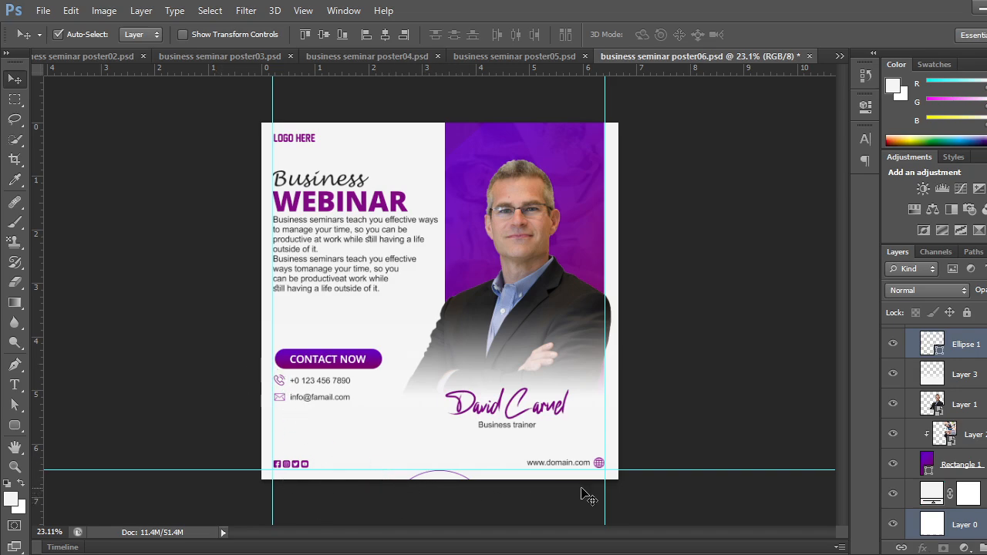
{"action": "left_click", "coordinate": [969, 355]}
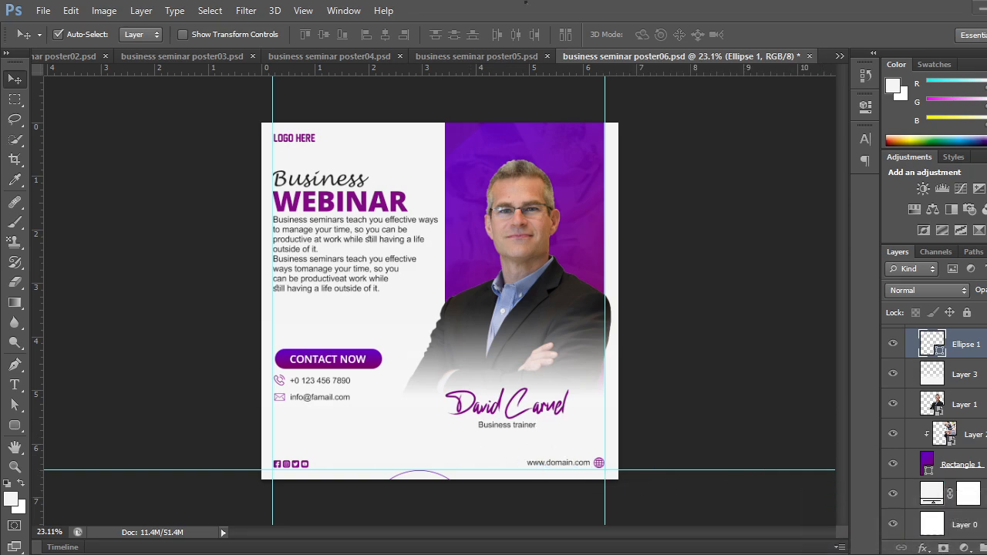
{"action": "scroll", "coordinate": [933, 438], "scroll_direction": "up", "scroll_amount": 3}
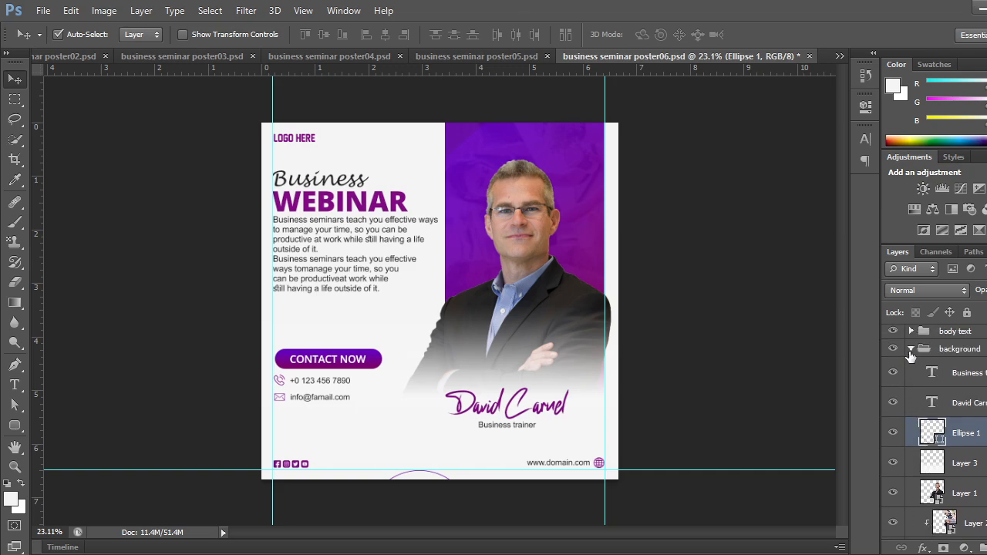
{"action": "left_click", "coordinate": [910, 351]}
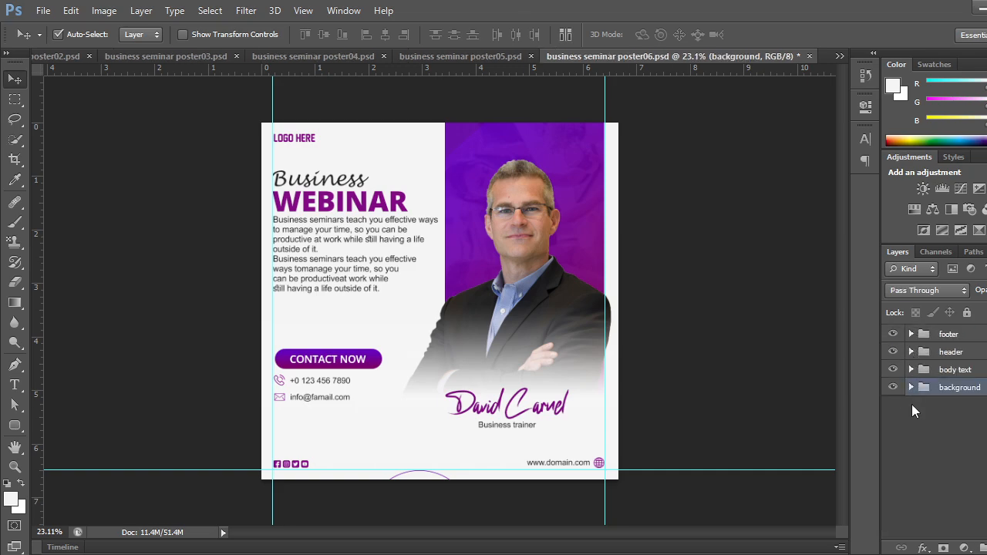
Save the poster06, poster05 and poster04 documents.
{"action": "left_click", "coordinate": [676, 278]}
{"action": "key", "text": "ctrl+s"}
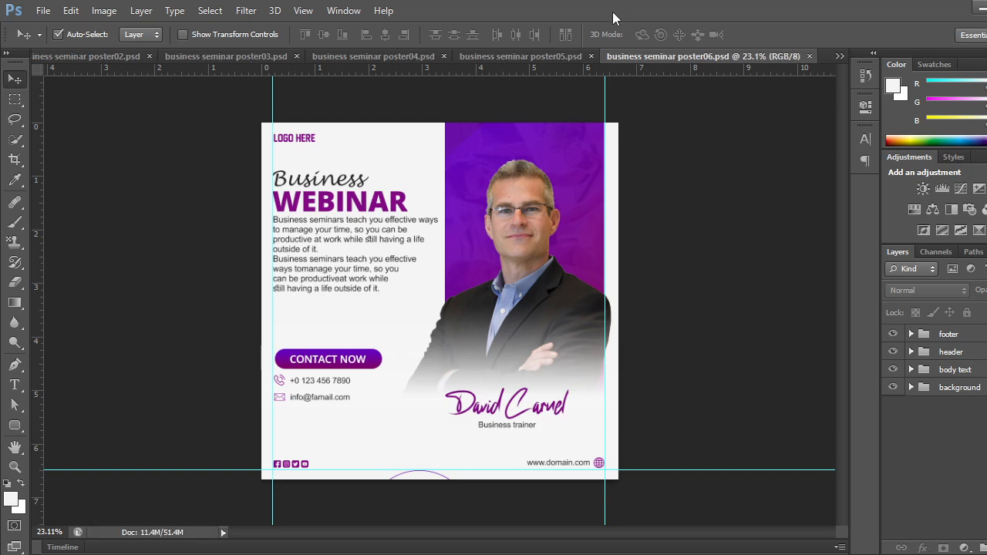
{"action": "left_click", "coordinate": [545, 56]}
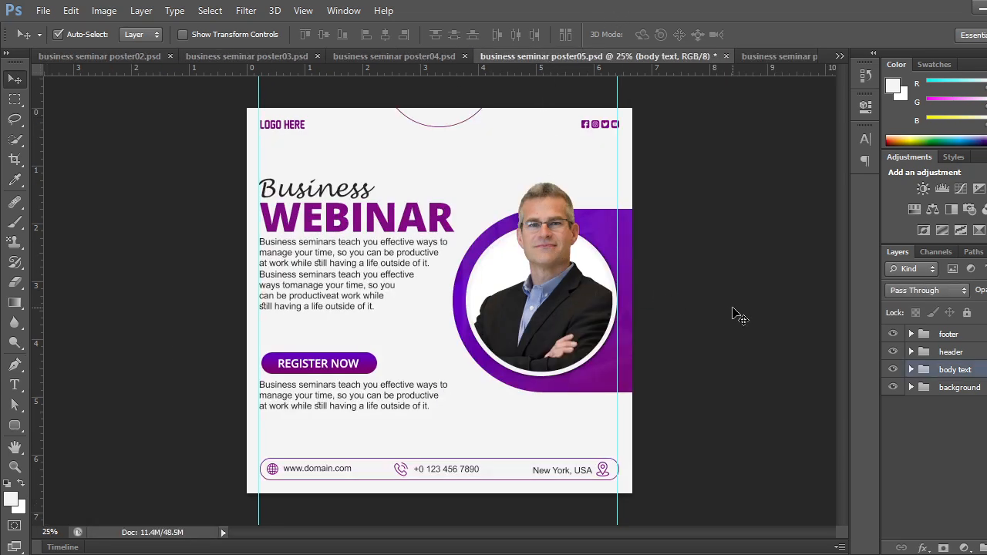
{"action": "key", "text": "ctrl+s"}
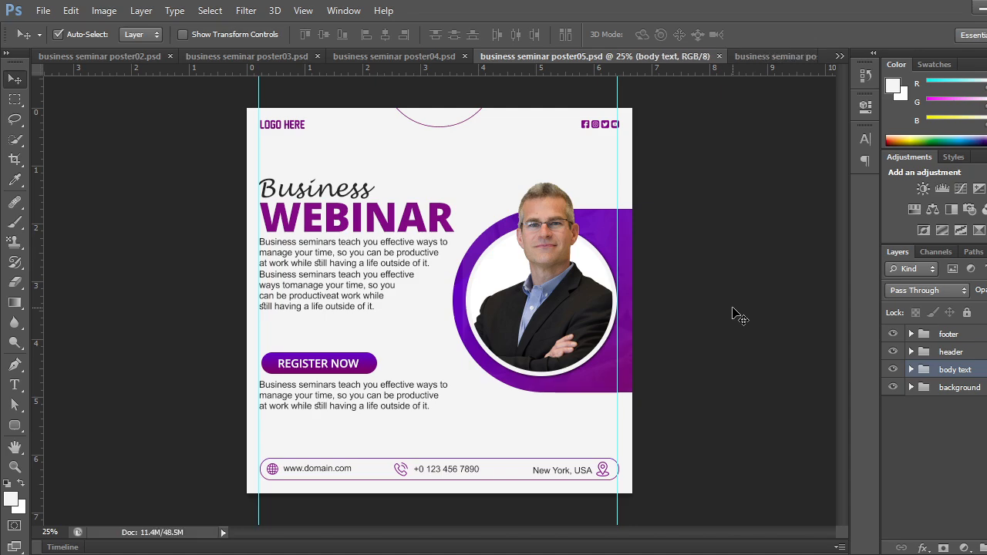
{"action": "left_click", "coordinate": [369, 56]}
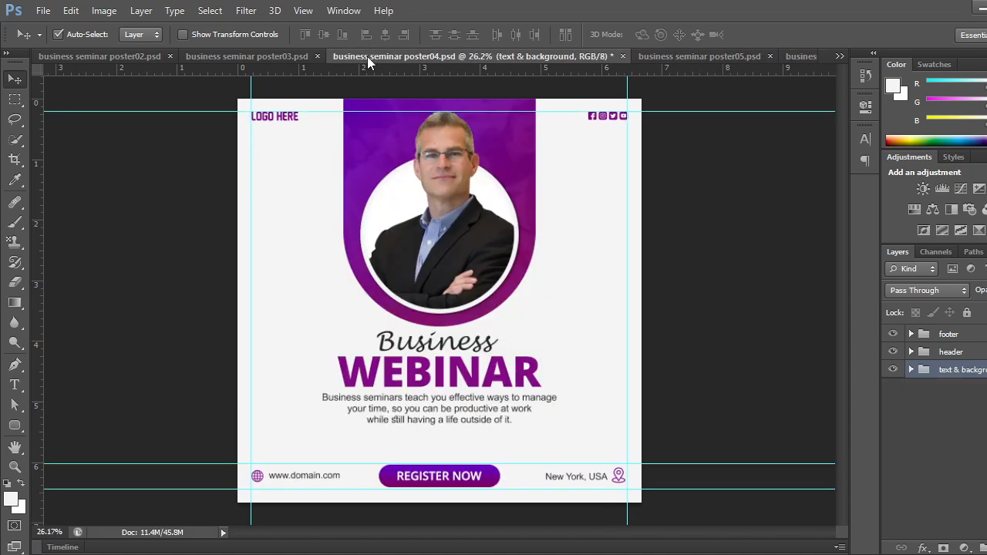
{"action": "key", "text": "ctrl+s"}
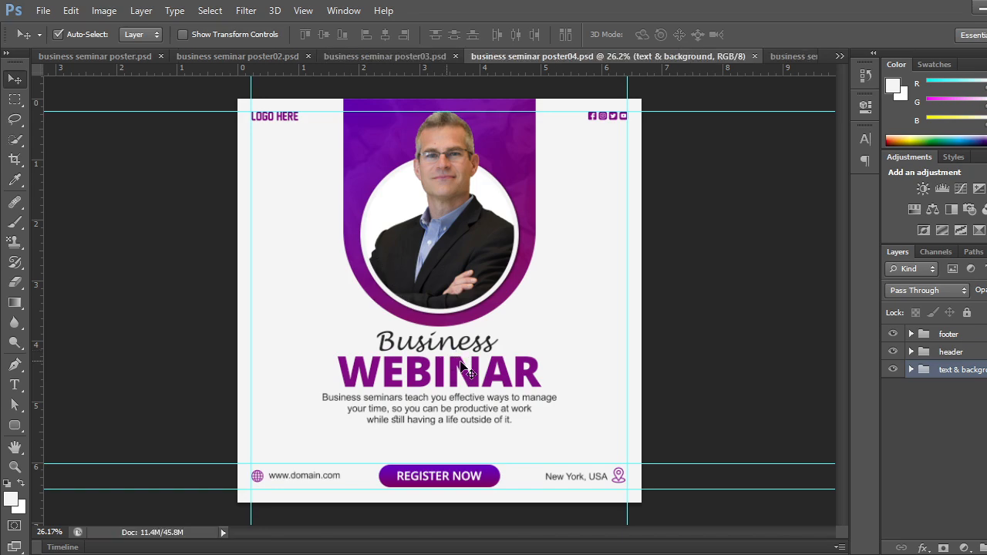
Save the poster03, poster02 and original business seminar poster documents.
{"action": "left_click", "coordinate": [361, 58]}
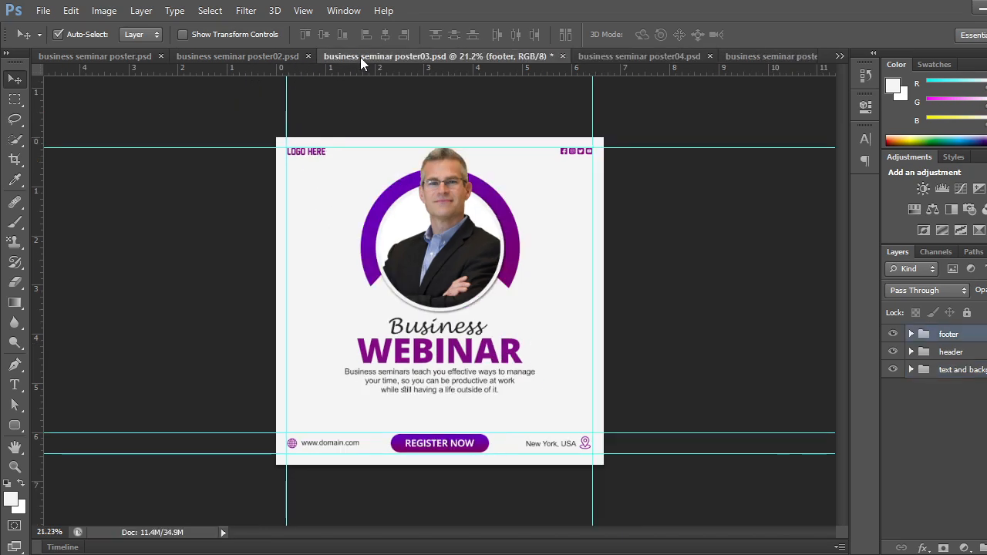
{"action": "key", "text": "ctrl+s"}
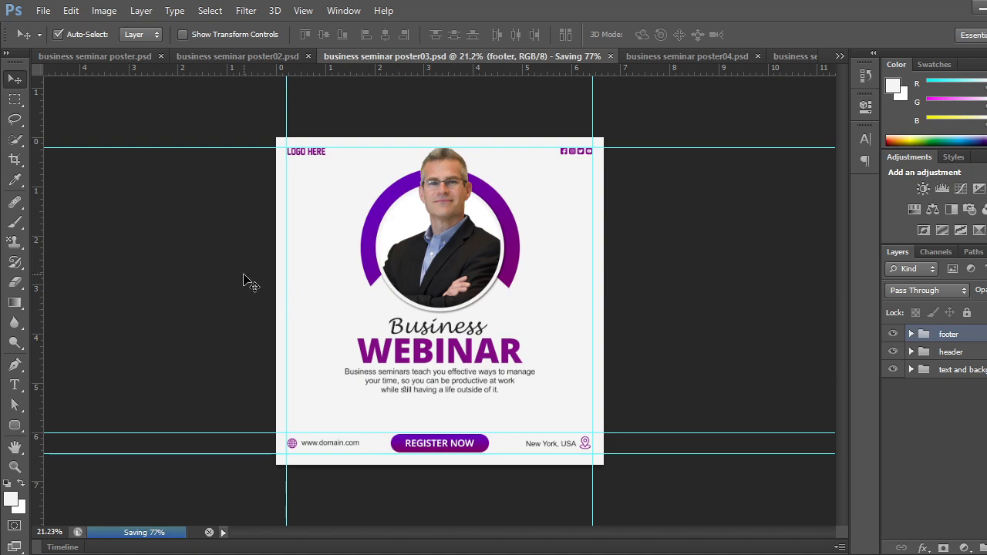
{"action": "left_click", "coordinate": [243, 57]}
{"action": "key", "text": "ctrl+s"}
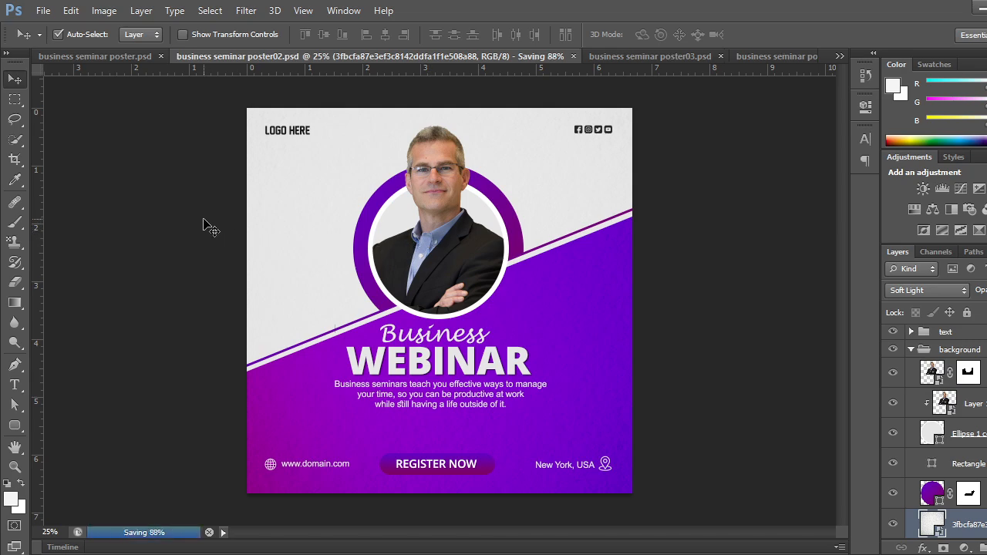
{"action": "left_click", "coordinate": [93, 59]}
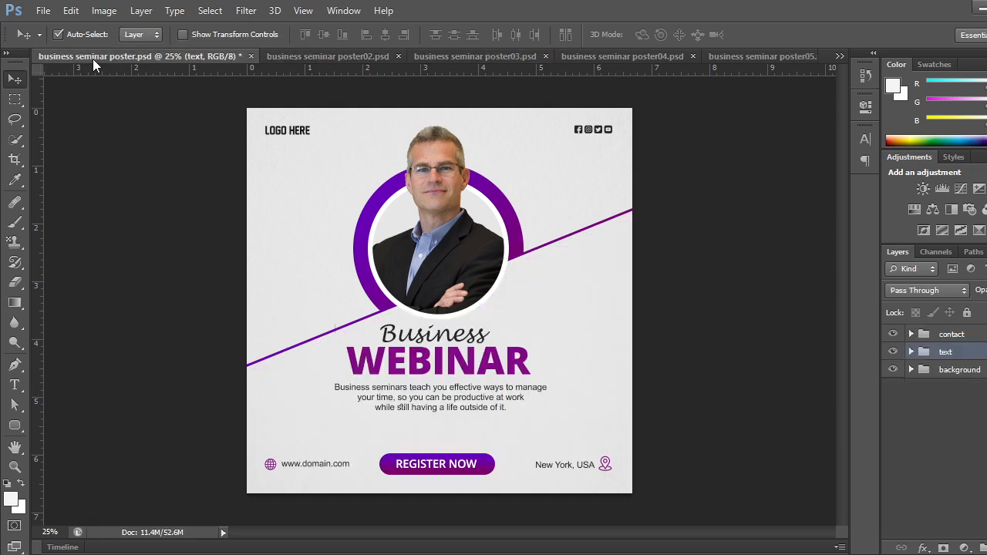
{"action": "left_click", "coordinate": [315, 53]}
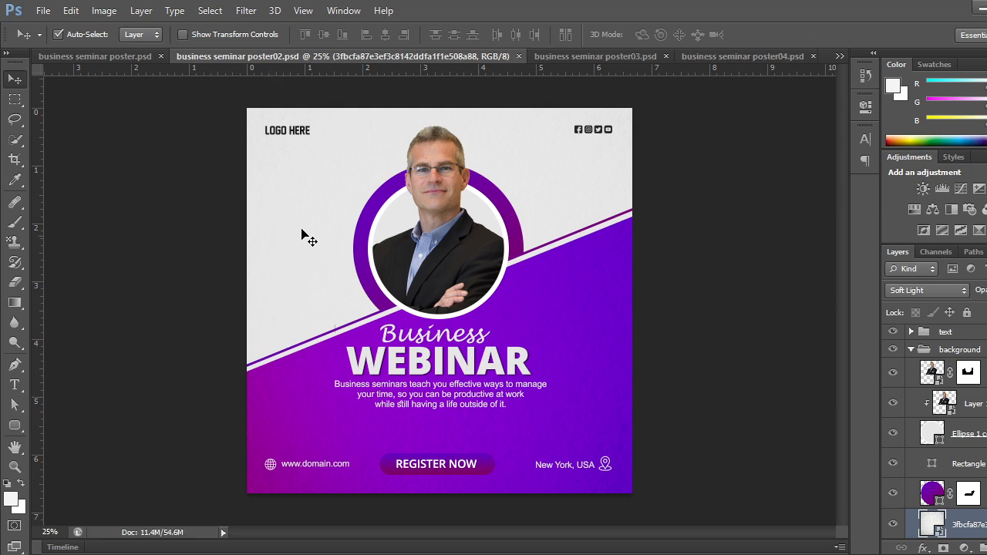
{"action": "left_click", "coordinate": [101, 60]}
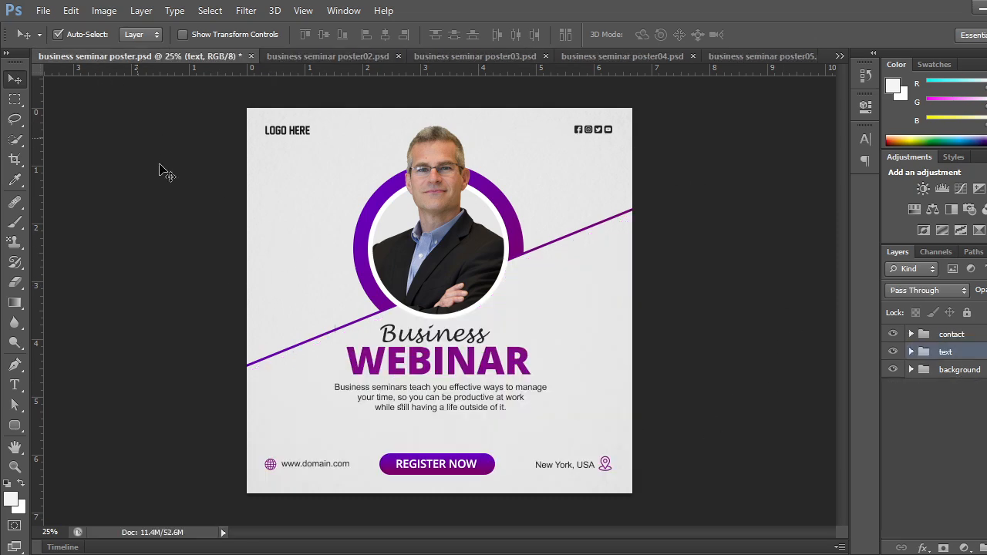
{"action": "key", "text": "ctrl+s"}
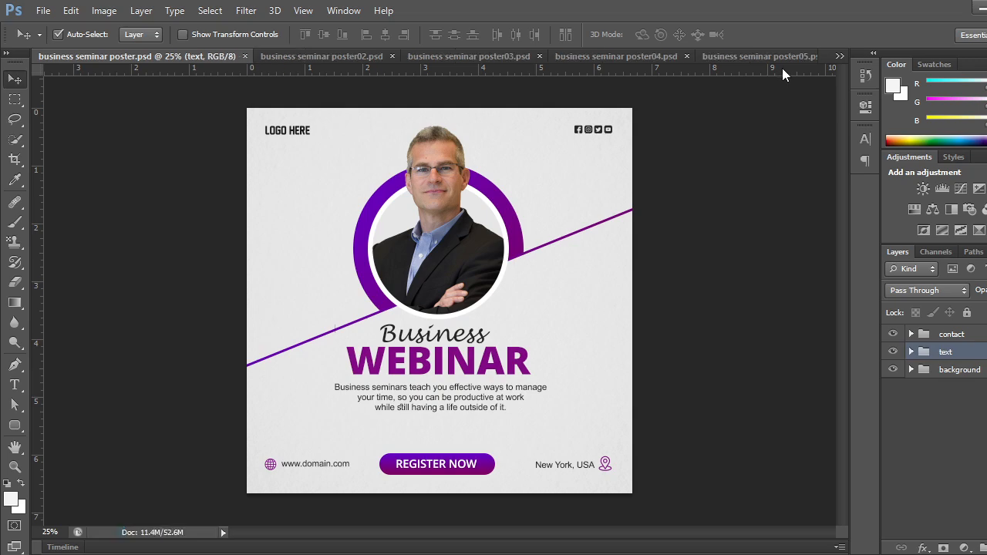
Close all six saved business seminar poster documents.
{"action": "left_click", "coordinate": [245, 55]}
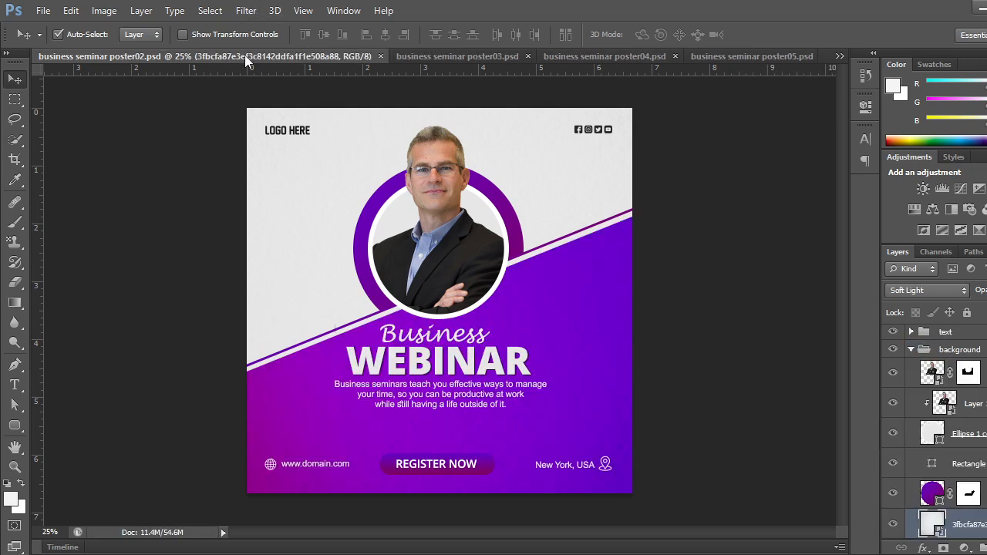
{"action": "left_click", "coordinate": [382, 57]}
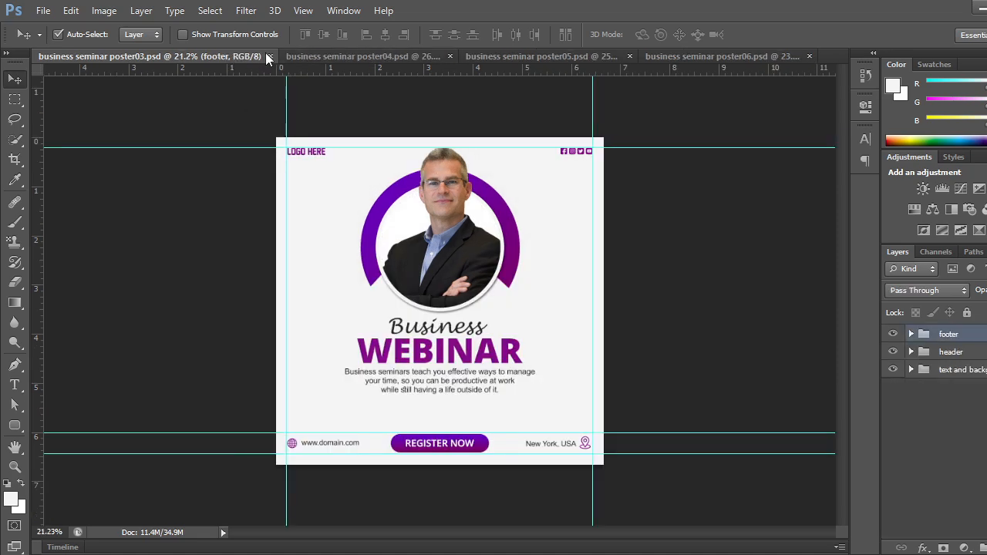
{"action": "left_click", "coordinate": [270, 56]}
{"action": "left_click", "coordinate": [321, 56]}
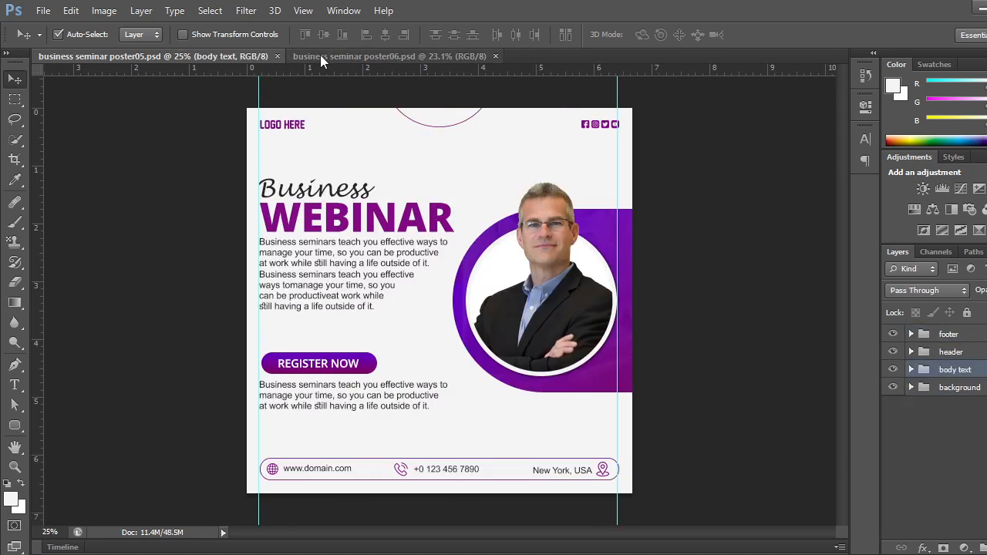
{"action": "left_click", "coordinate": [277, 56]}
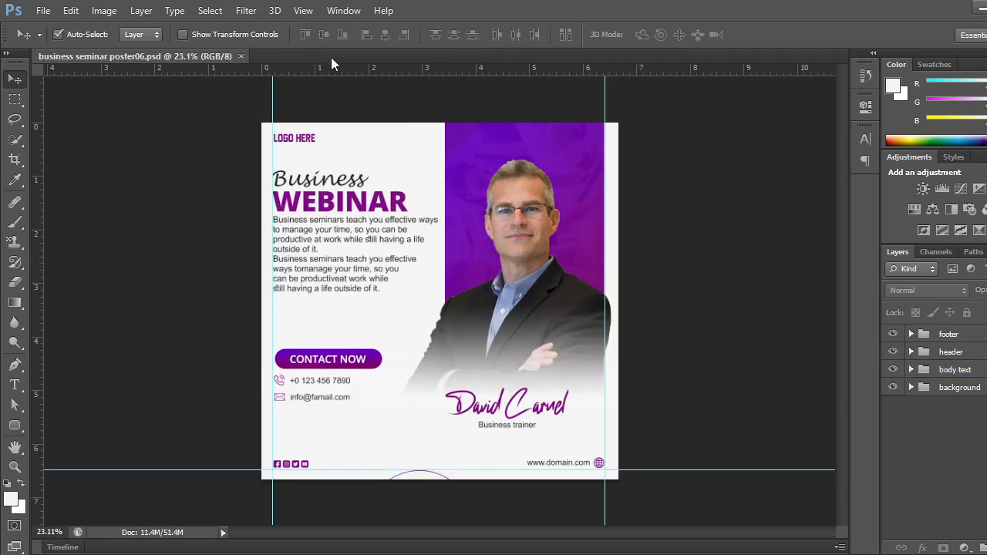
{"action": "left_click", "coordinate": [240, 57]}
Start opening a file and browse past the Business Seminar subfolders to the Product Review folder inside Poster Design.
{"action": "left_click", "coordinate": [43, 11]}
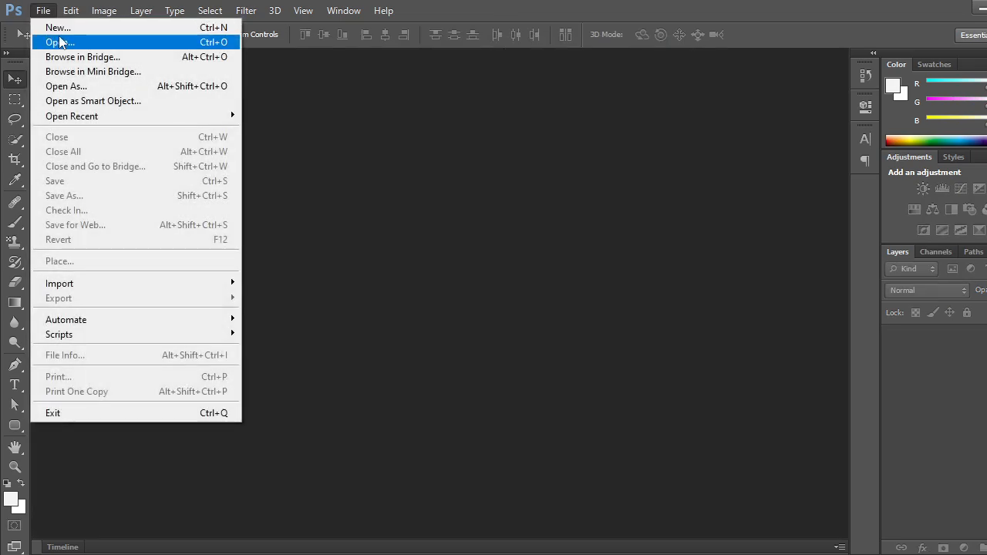
{"action": "left_click", "coordinate": [59, 42]}
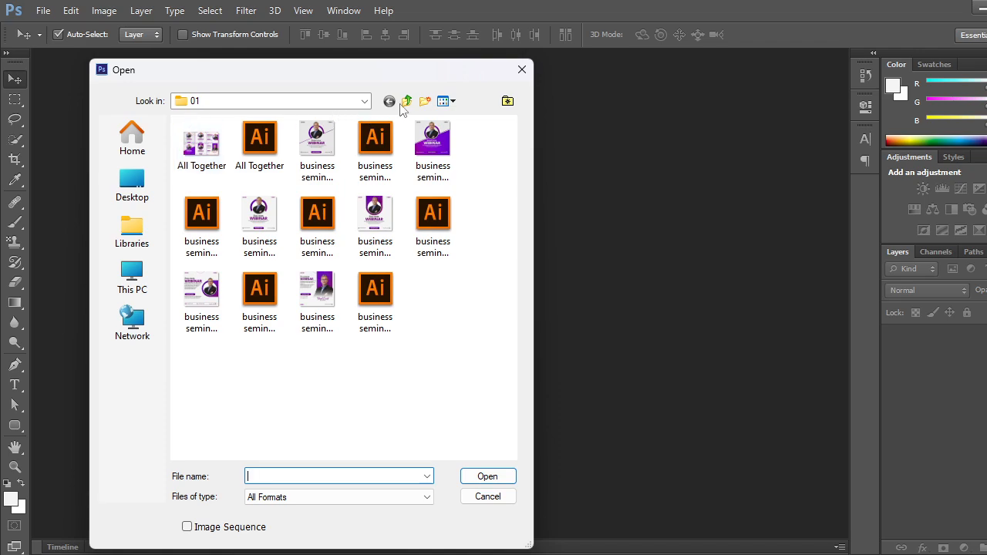
{"action": "left_click", "coordinate": [405, 102]}
{"action": "double_click", "coordinate": [248, 157]}
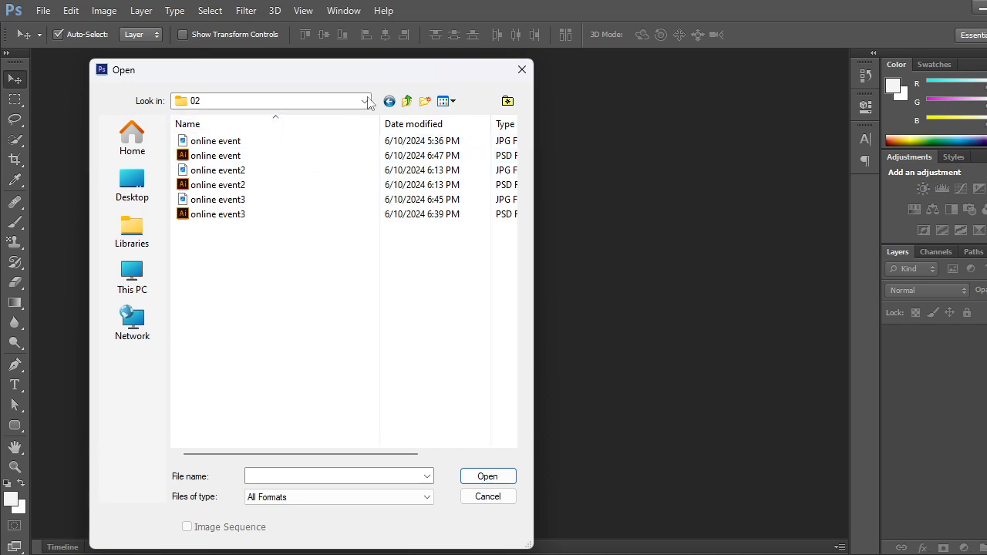
{"action": "left_click", "coordinate": [407, 102]}
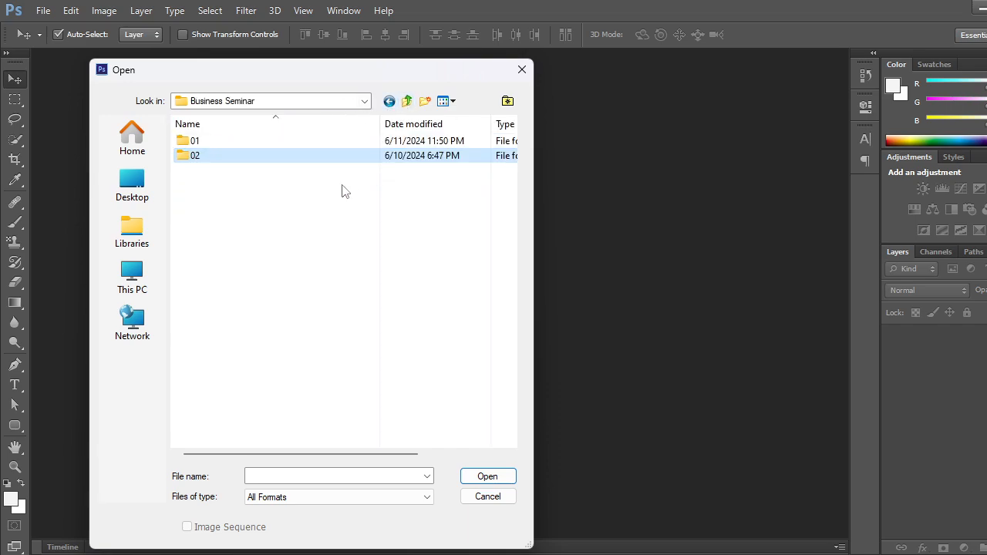
{"action": "left_click", "coordinate": [406, 102]}
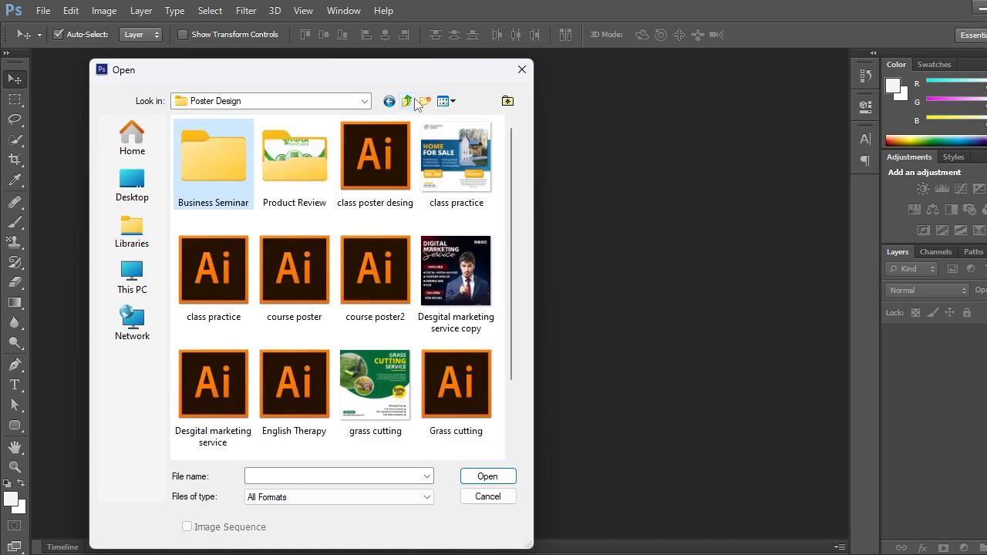
{"action": "double_click", "coordinate": [286, 183]}
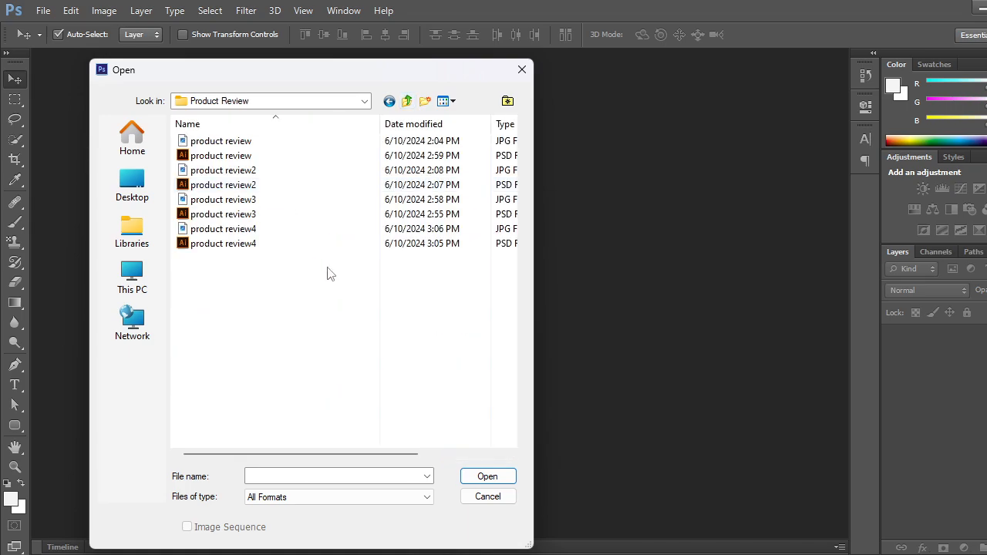
Open product review.psd from the Product Review folder, keeping its layers editable and declining the text layer update.
{"action": "left_click", "coordinate": [224, 156]}
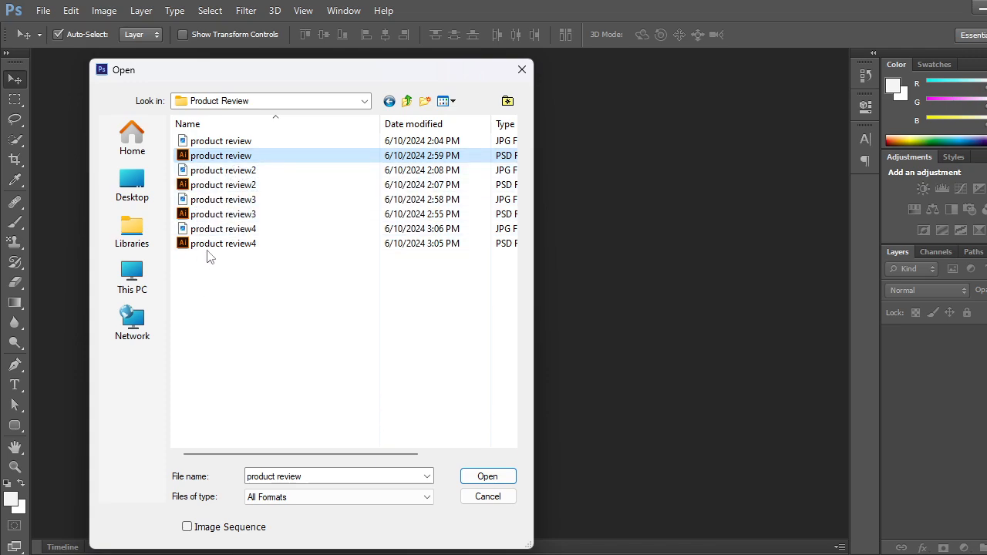
{"action": "left_click", "coordinate": [222, 155]}
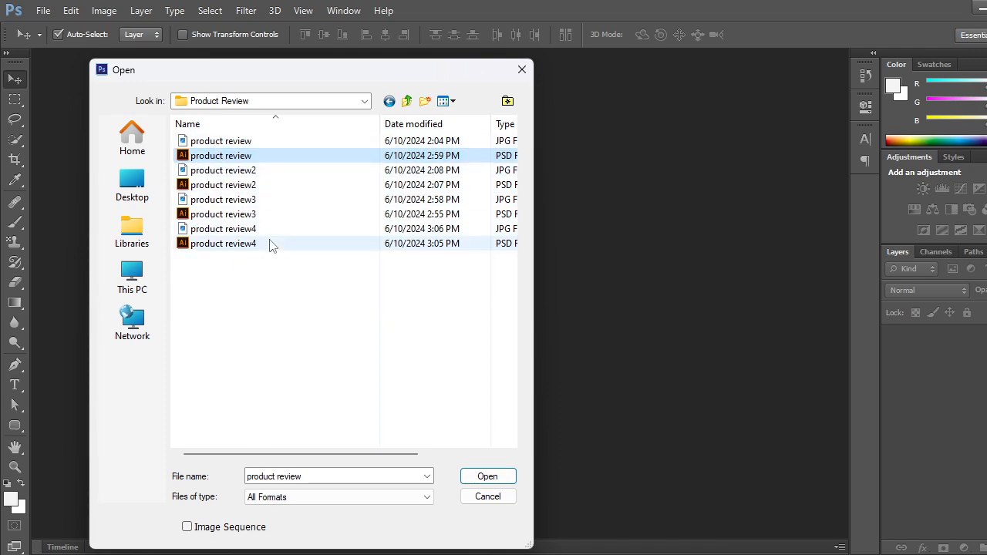
{"action": "left_click", "coordinate": [286, 338]}
{"action": "left_click", "coordinate": [269, 158]}
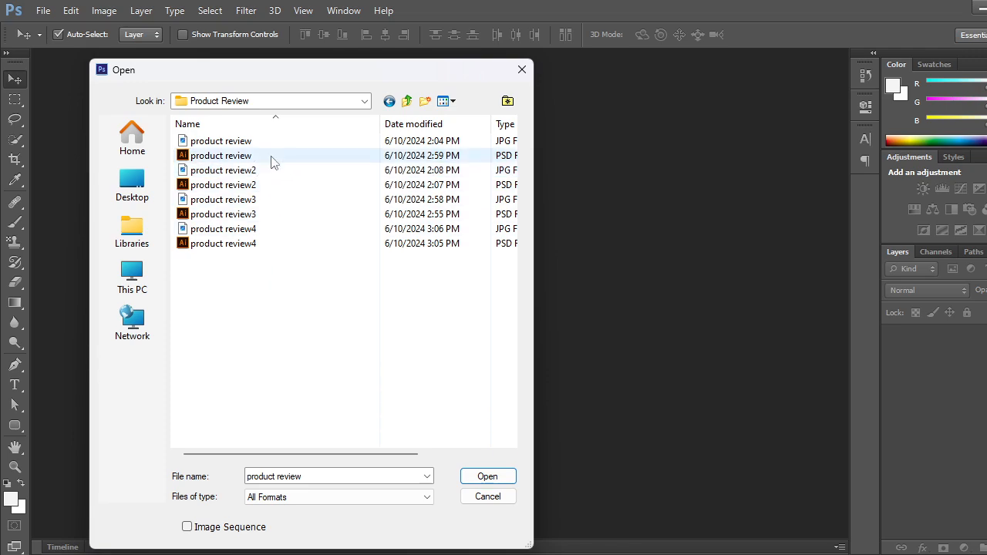
{"action": "left_click", "coordinate": [488, 477]}
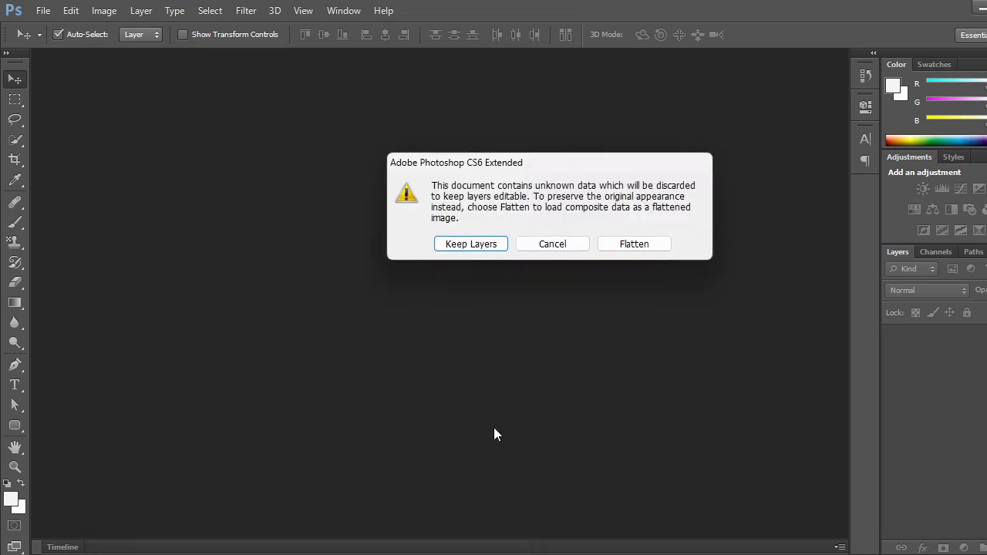
{"action": "left_click", "coordinate": [465, 245]}
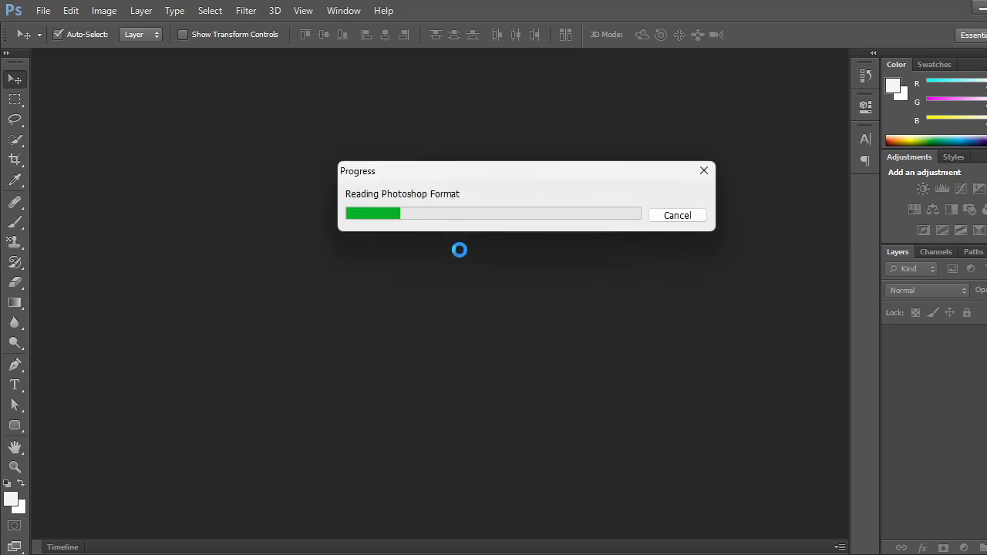
{"action": "left_click", "coordinate": [495, 236]}
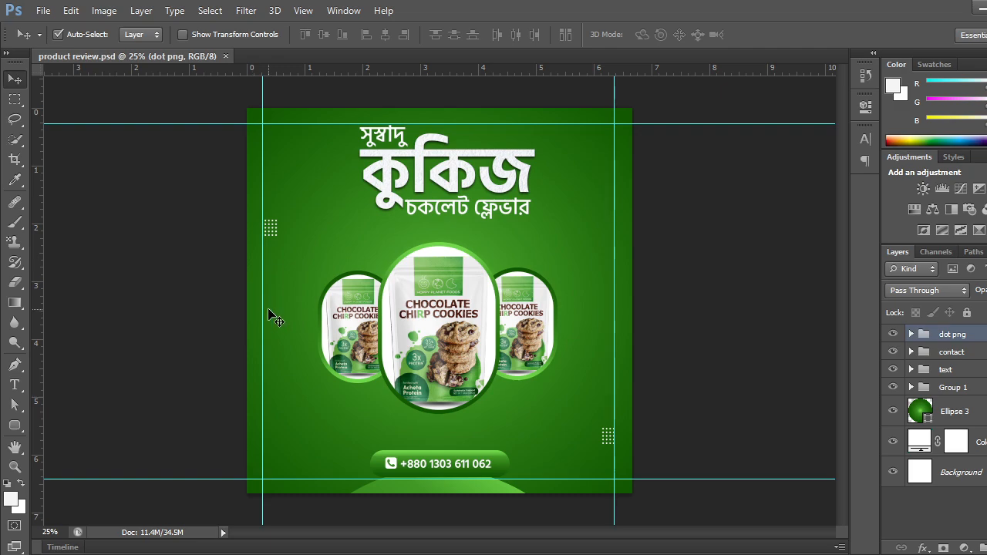
Close product review.psd and open product review2.psd with its layers kept and the text layer update declined.
{"action": "left_click", "coordinate": [228, 57]}
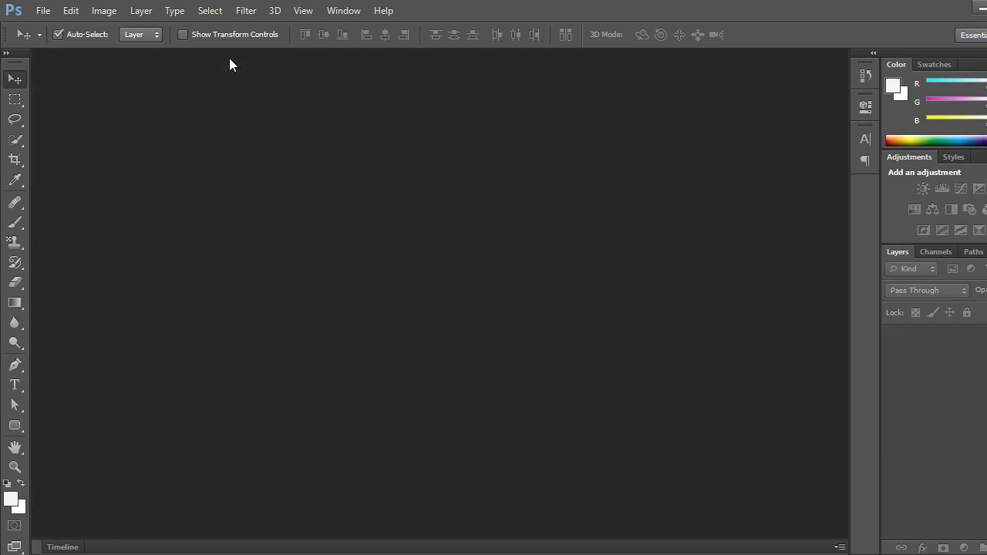
{"action": "left_click", "coordinate": [43, 10]}
{"action": "left_click", "coordinate": [62, 44]}
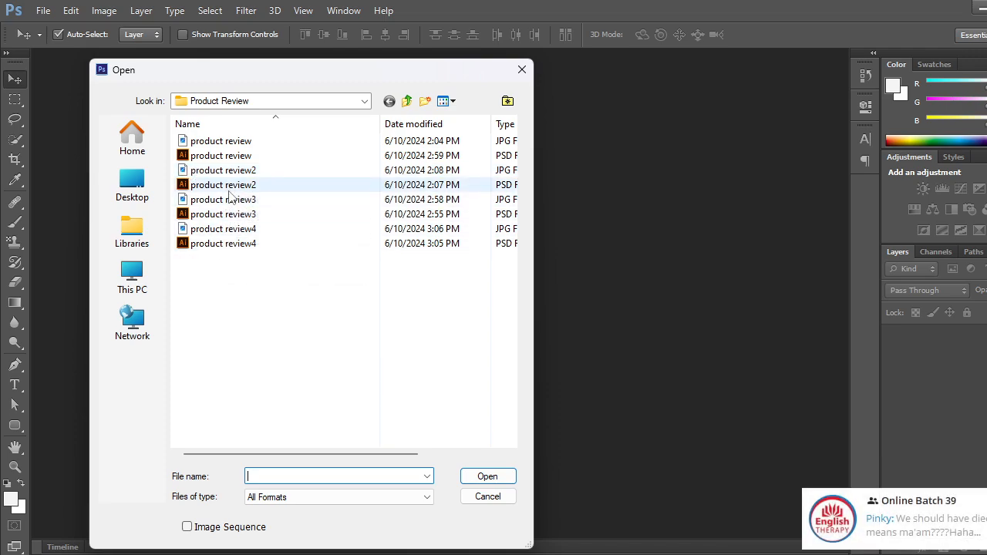
{"action": "left_click", "coordinate": [224, 185]}
{"action": "left_click", "coordinate": [498, 476]}
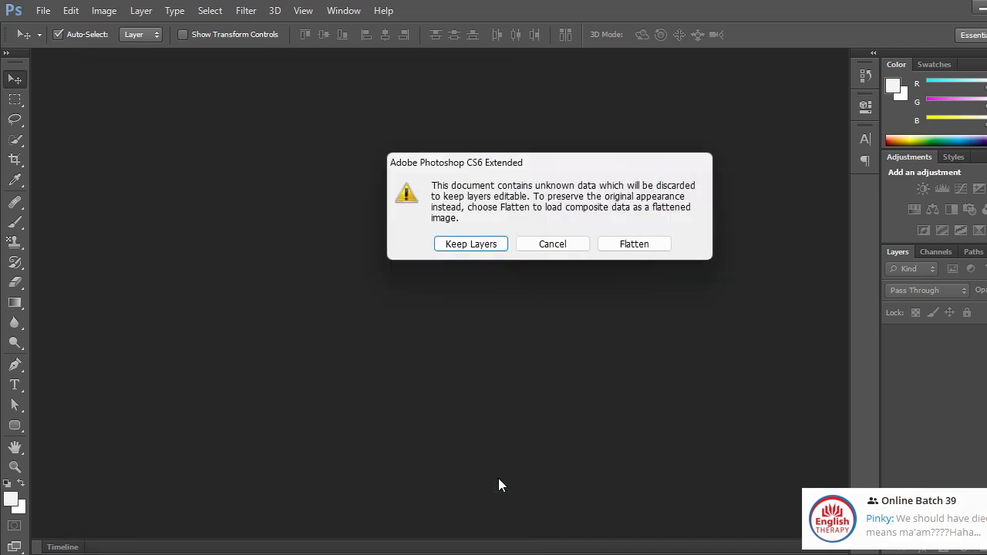
{"action": "left_click", "coordinate": [470, 243]}
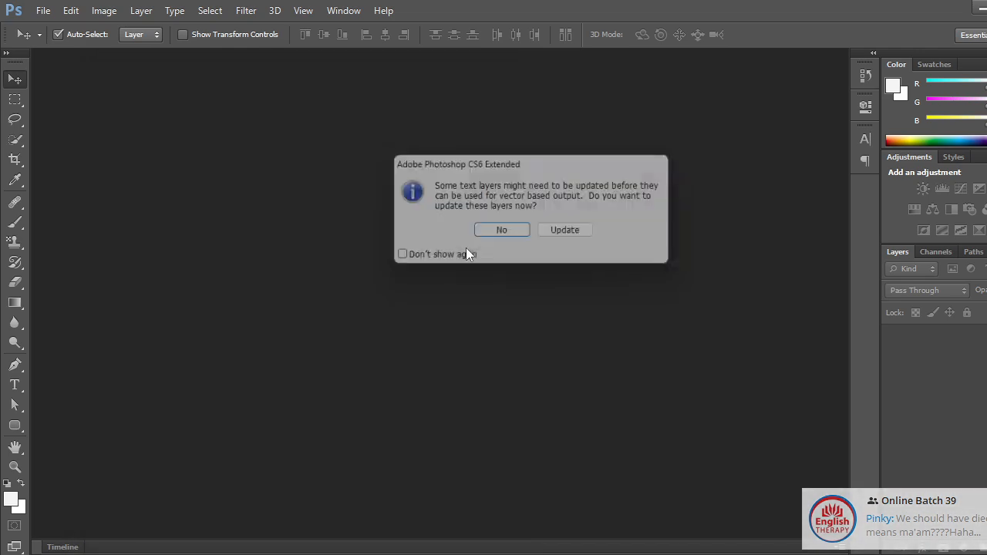
{"action": "left_click", "coordinate": [502, 233]}
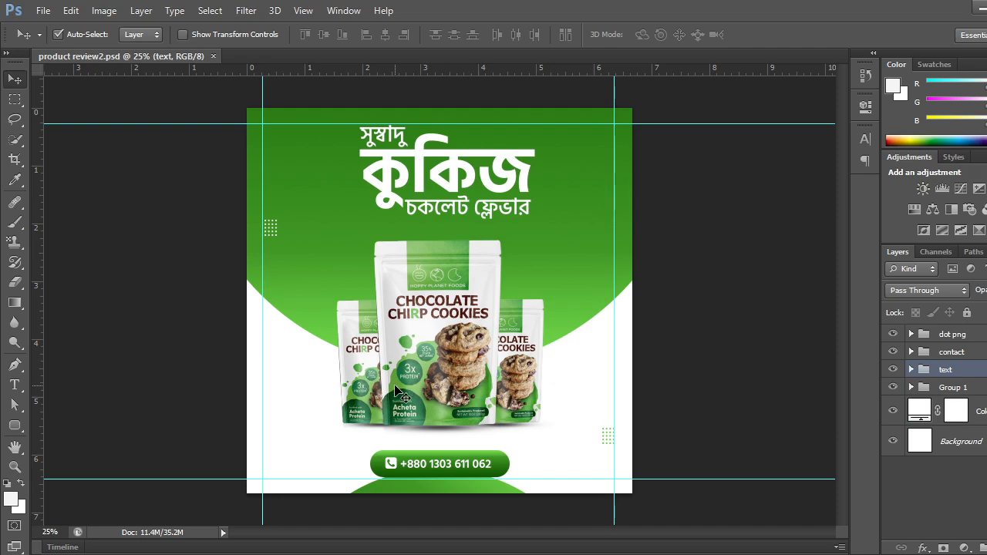
Expand Group 1, hide and show the green Ellipse 1 background shape twice to examine its role, and collapse the group.
{"action": "left_click", "coordinate": [912, 388]}
{"action": "scroll", "coordinate": [913, 478], "scroll_direction": "down", "scroll_amount": 2}
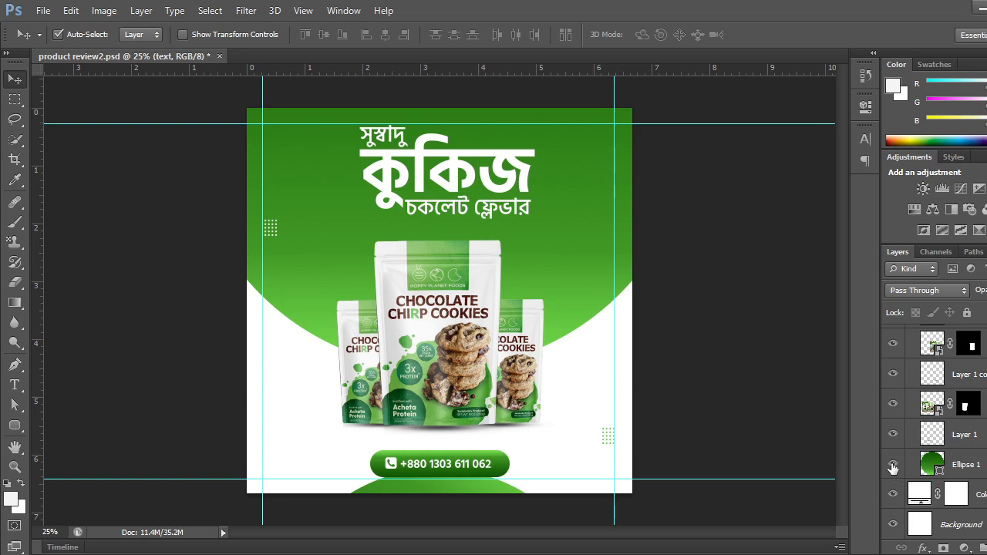
{"action": "left_click", "coordinate": [893, 466]}
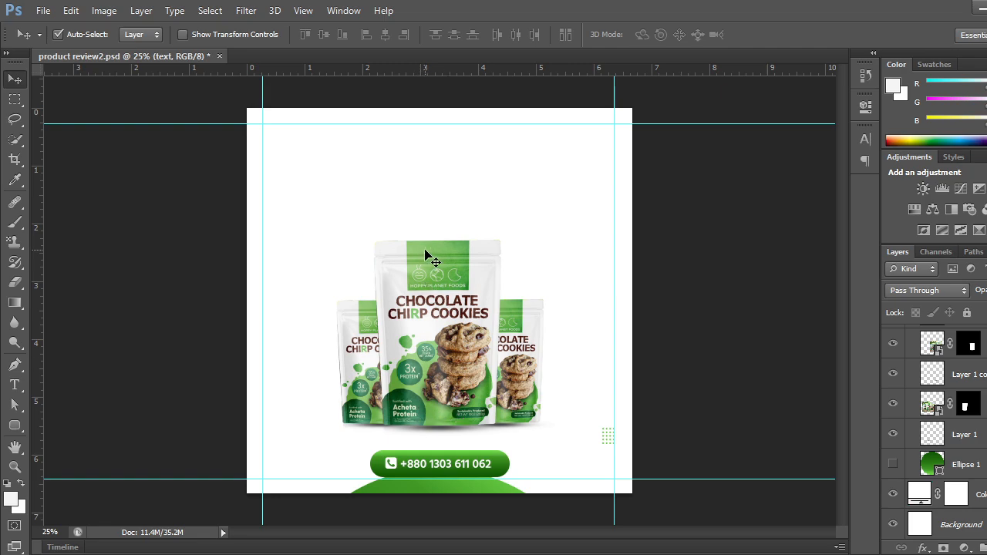
{"action": "left_click", "coordinate": [892, 464]}
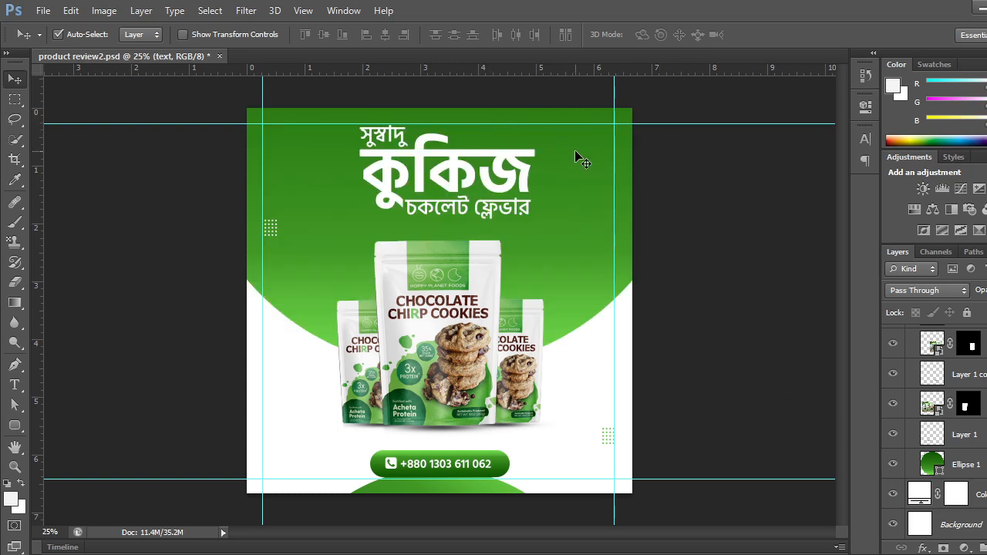
{"action": "left_click", "coordinate": [892, 464]}
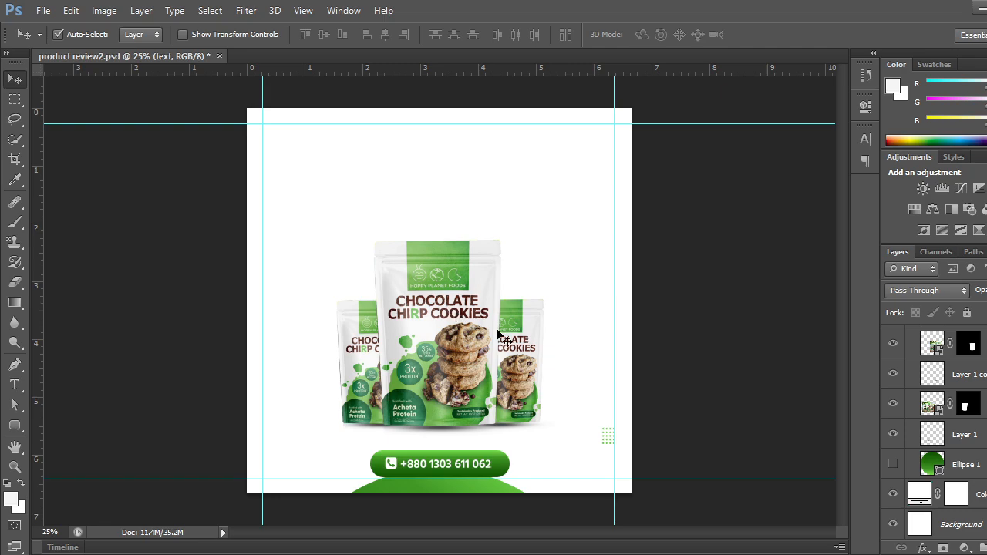
{"action": "left_click", "coordinate": [894, 463]}
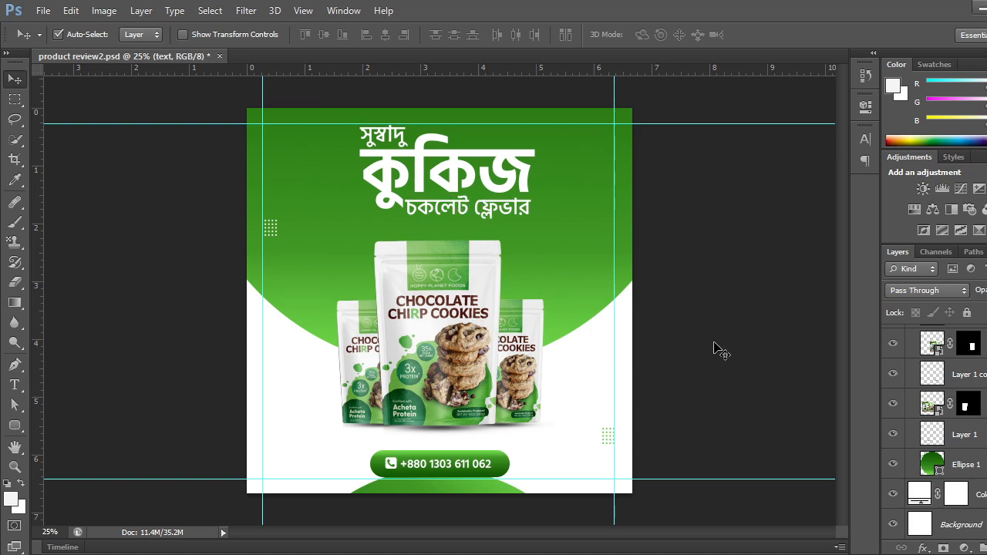
{"action": "scroll", "coordinate": [924, 437], "scroll_direction": "up", "scroll_amount": 3}
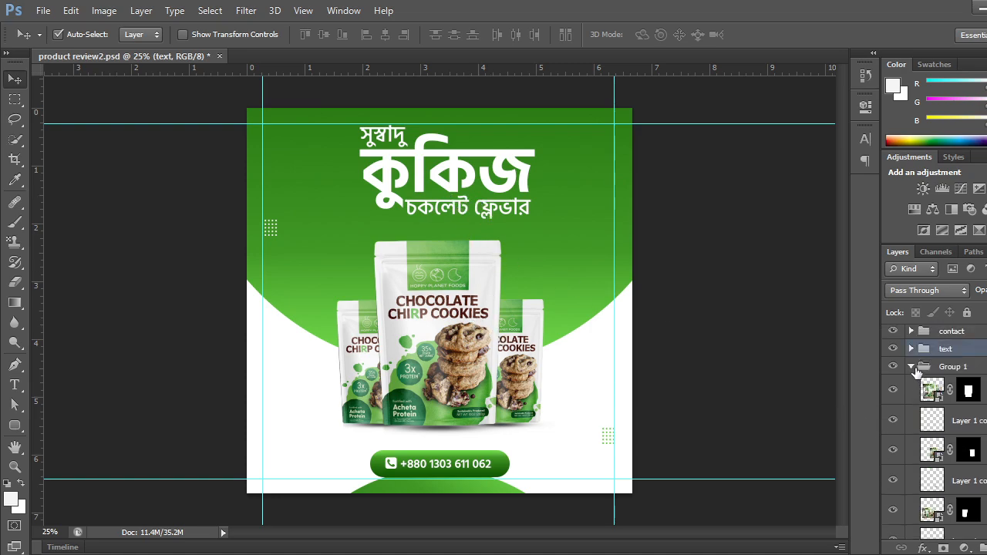
{"action": "left_click", "coordinate": [913, 368]}
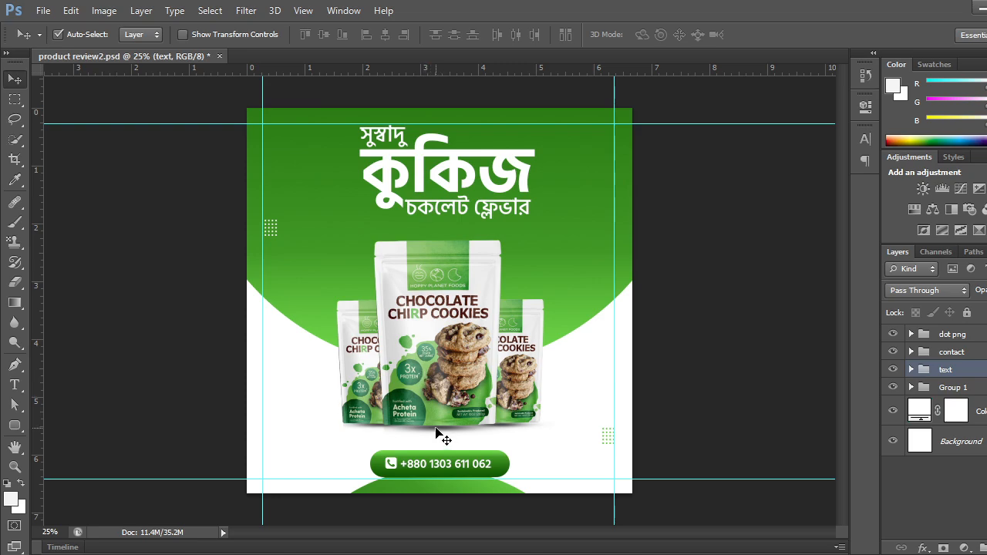
Close product review2.psd without saving its changes, and switch to the Google Meet call in Chrome.
{"action": "left_click", "coordinate": [220, 57]}
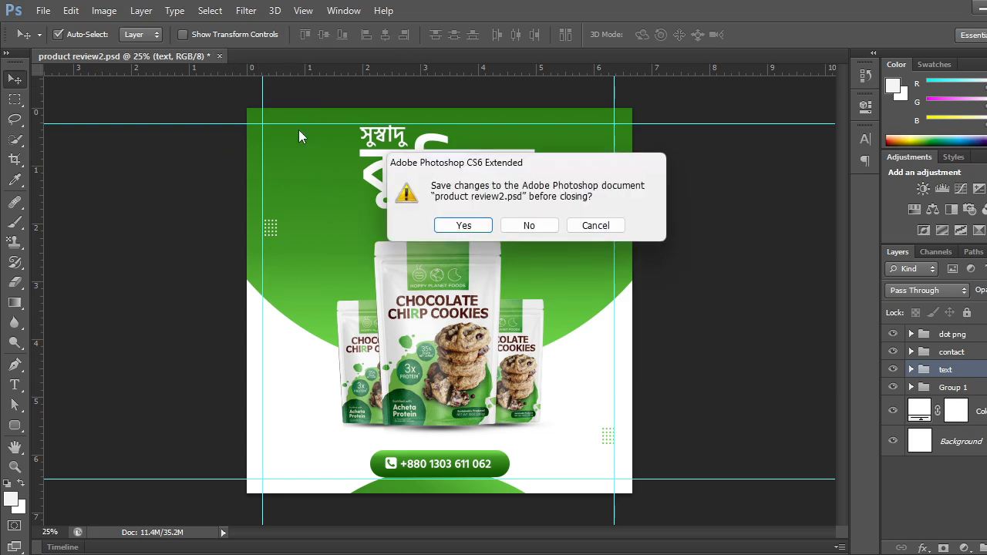
{"action": "left_click", "coordinate": [530, 226]}
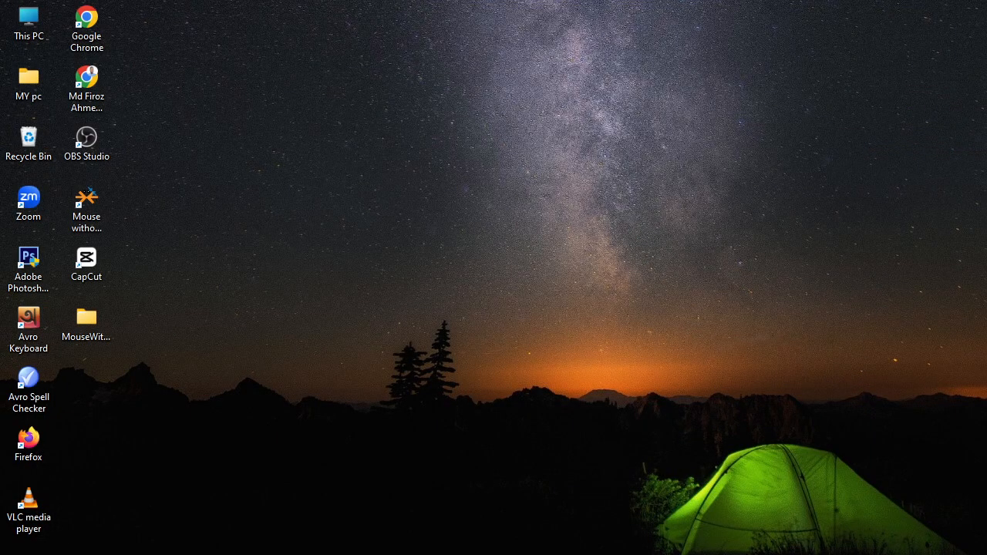
{"action": "left_click", "coordinate": [733, 493]}
{"action": "left_click", "coordinate": [499, 17]}
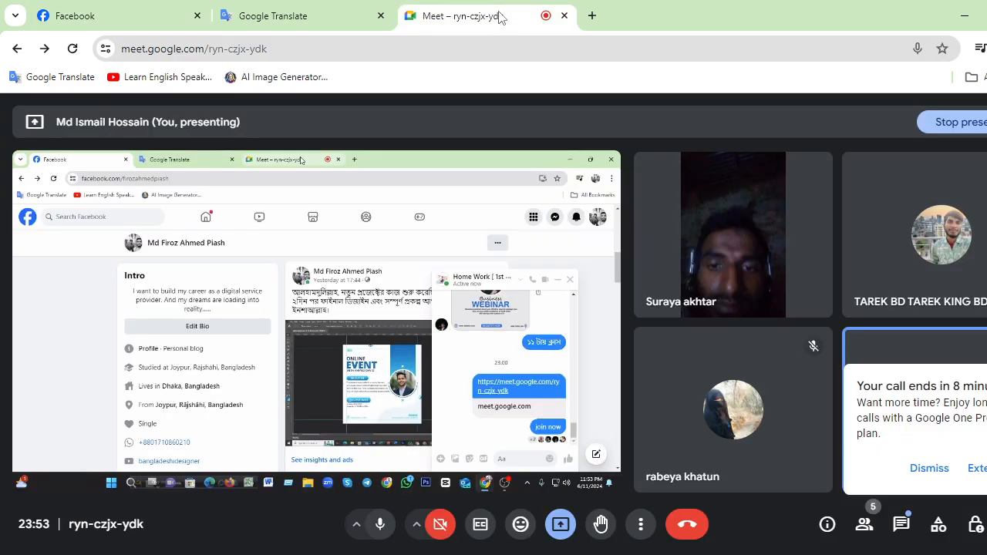